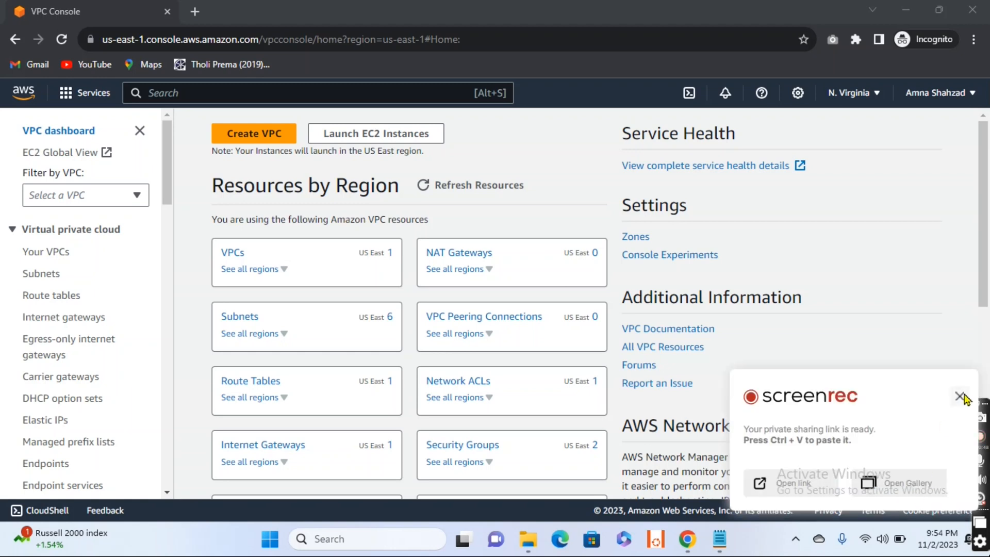
- Start creating a VPC-only resource and give it the name tag NAT-VPC
{"action": "left_click", "coordinate": [960, 396]}
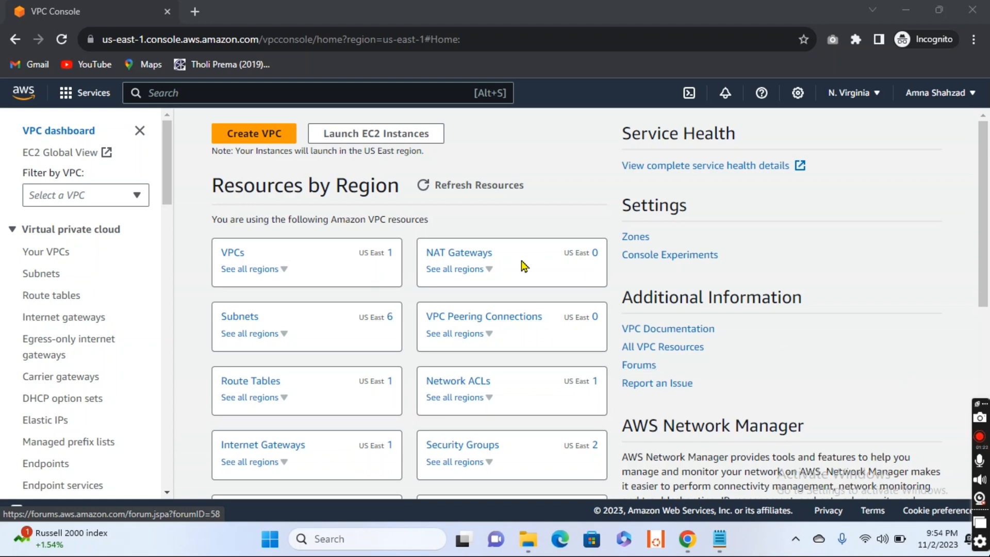
{"action": "left_click", "coordinate": [54, 252]}
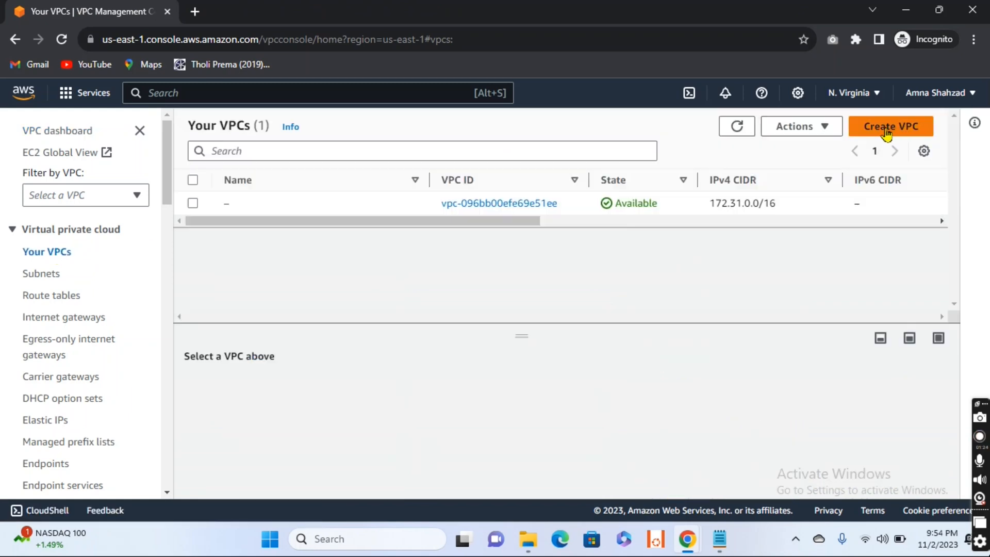
{"action": "left_click", "coordinate": [886, 131]}
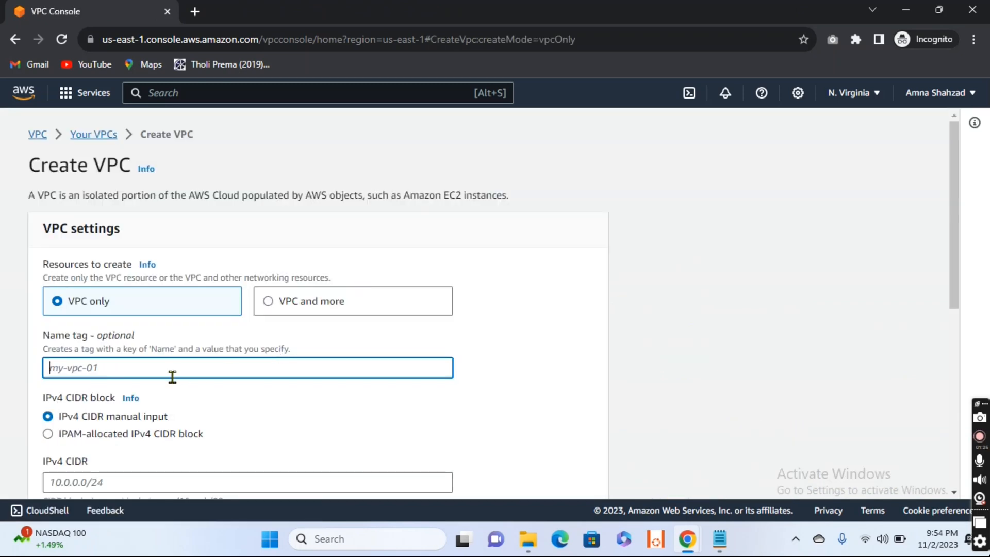
{"action": "type", "text": "NAT-VPC"}
- Set the VPC's IPv4 CIDR to 10.0.0.0/16 and create the VPC
{"action": "scroll", "coordinate": [165, 365], "scroll_direction": "down", "scroll_amount": 4}
{"action": "left_click", "coordinate": [120, 263]}
{"action": "type", "text": "10"}
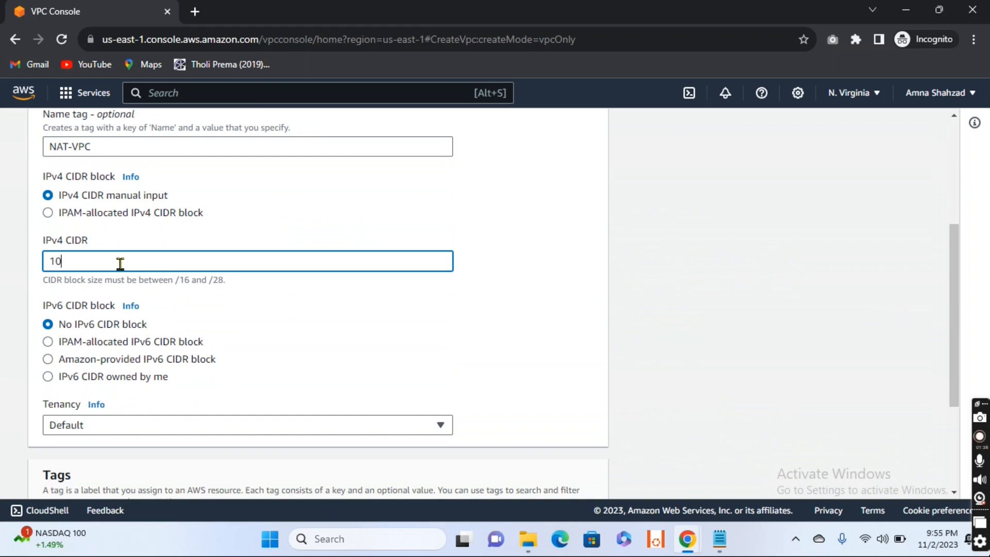
{"action": "type", "text": ".0.0.0/16"}
{"action": "scroll", "coordinate": [120, 263], "scroll_direction": "down", "scroll_amount": 3}
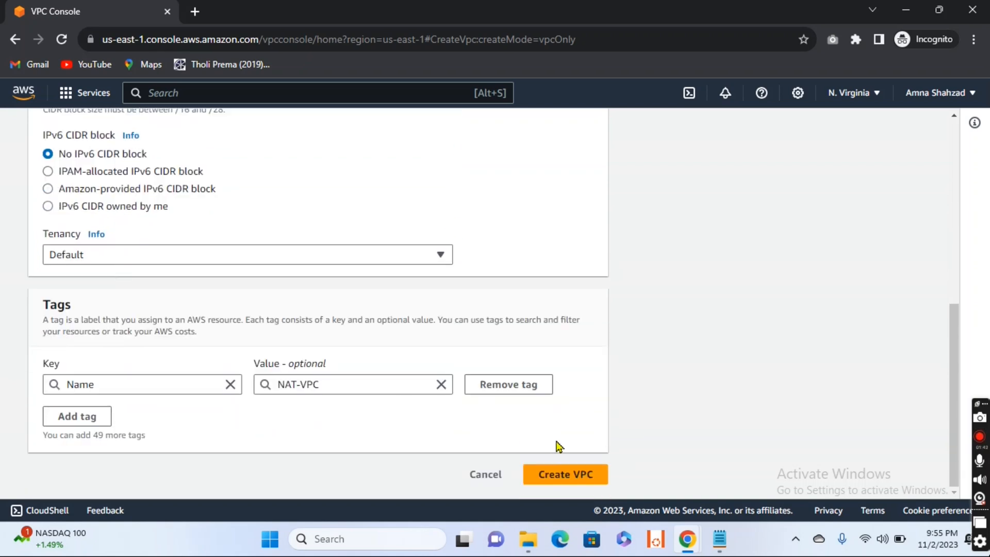
{"action": "left_click", "coordinate": [561, 475]}
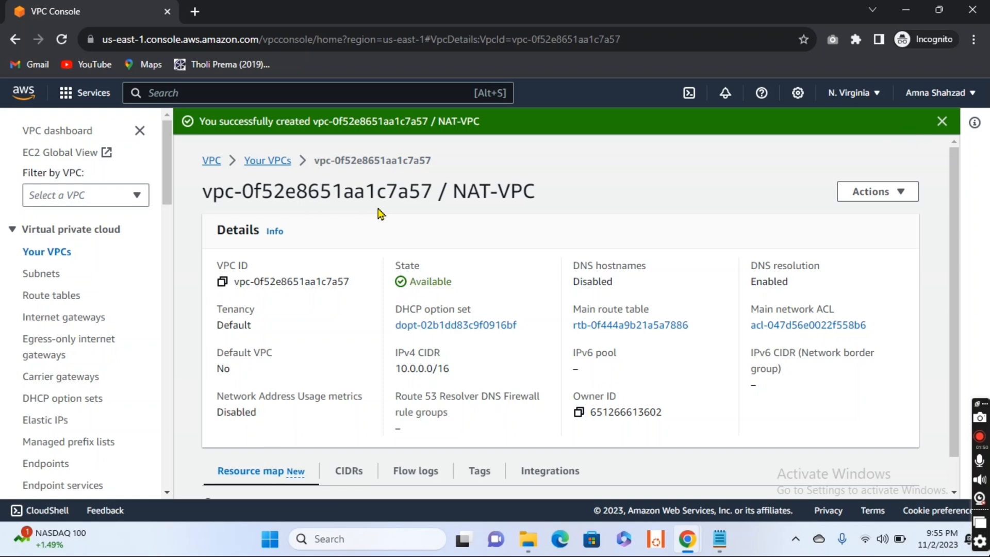
- Start creating a subnet and choose NAT-VPC as its VPC
{"action": "left_click", "coordinate": [273, 164]}
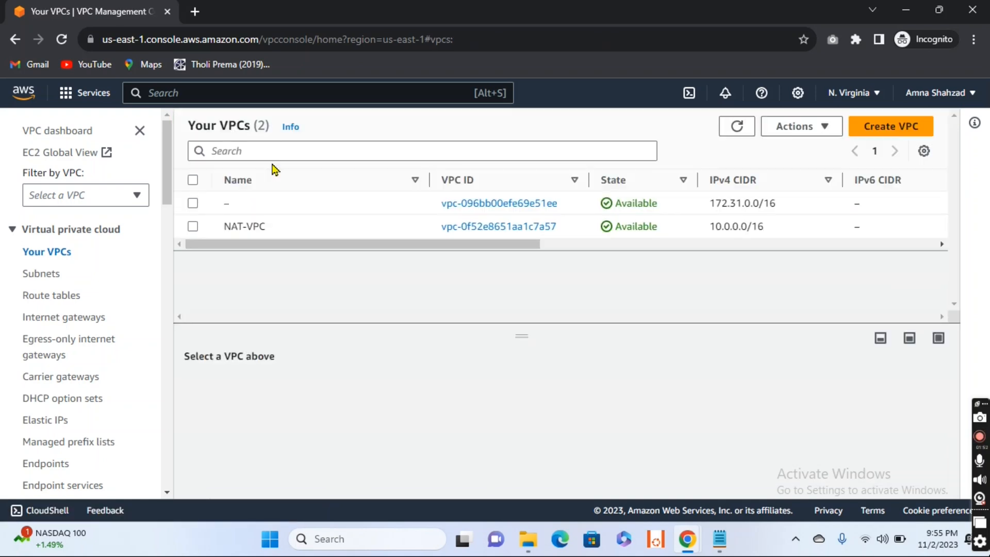
{"action": "left_click_drag", "start_coordinate": [471, 245], "coordinate": [375, 241]}
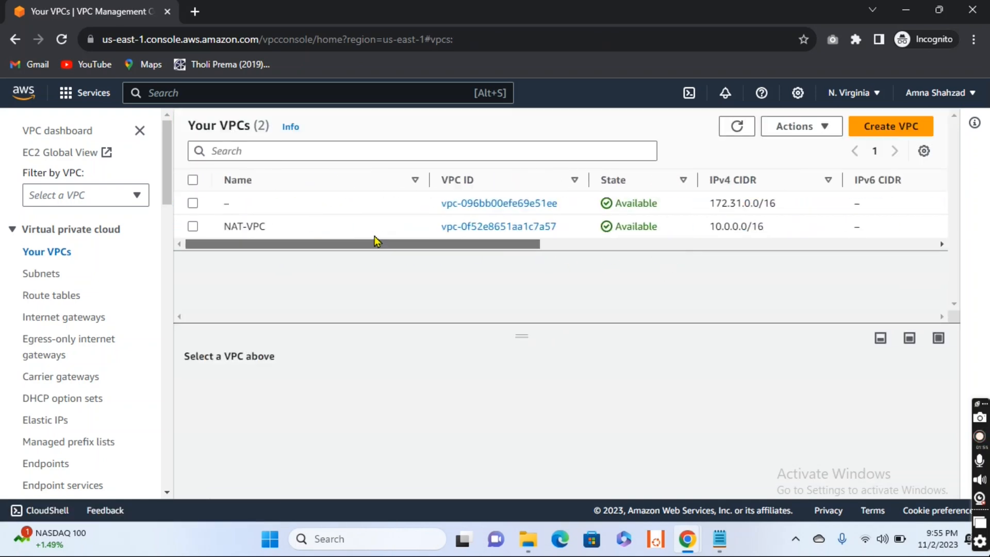
{"action": "left_click", "coordinate": [43, 279]}
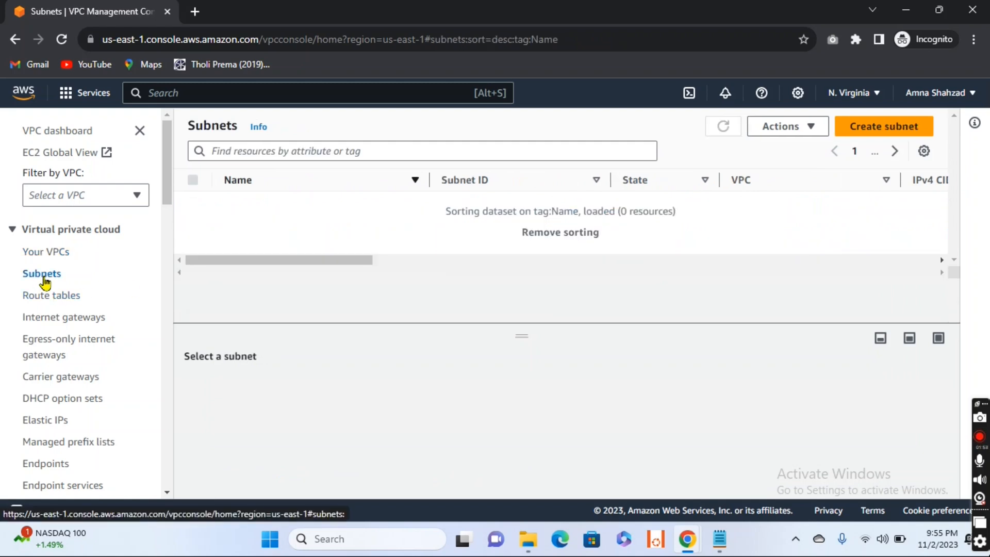
{"action": "left_click", "coordinate": [895, 128]}
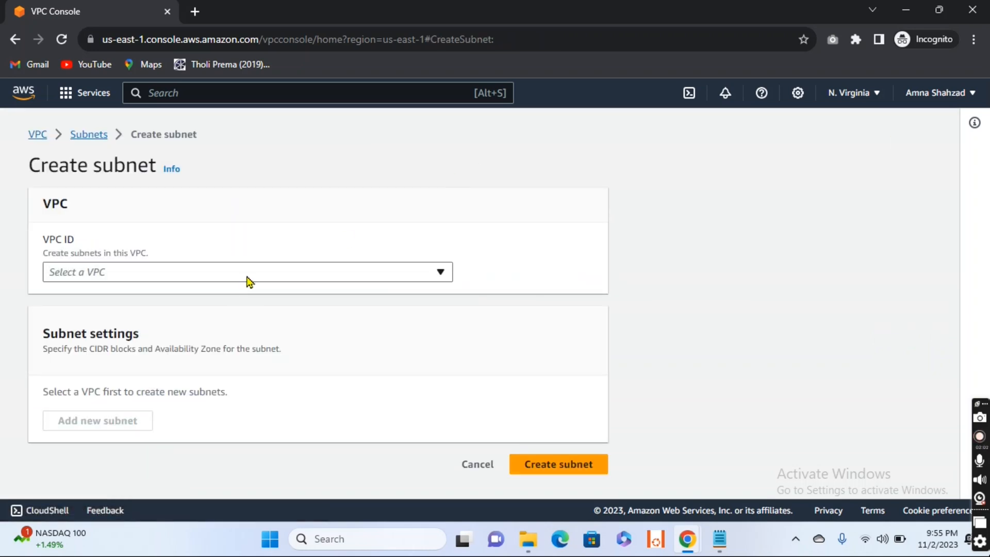
{"action": "left_click", "coordinate": [249, 281]}
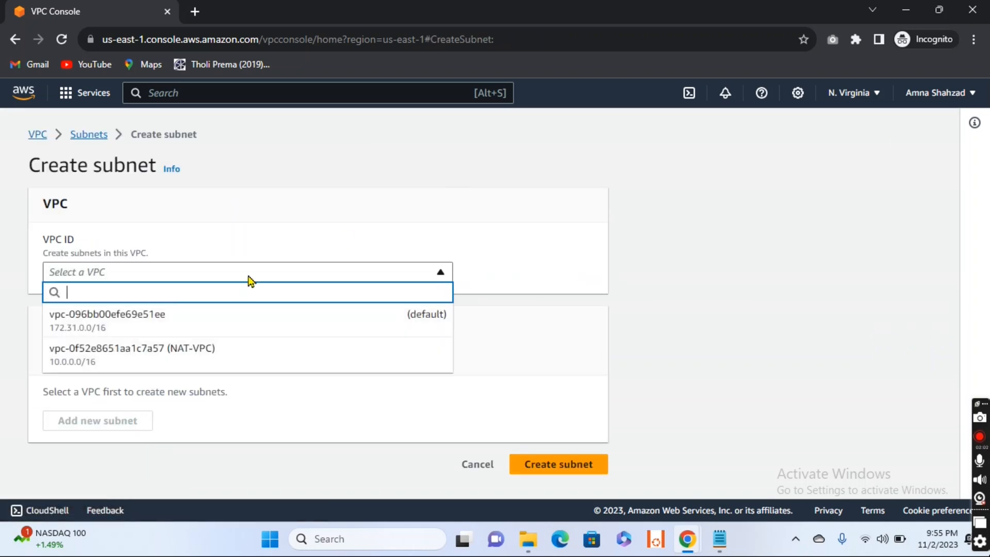
{"action": "left_click", "coordinate": [206, 360]}
- Name the subnet Private-Subnet and place it in the us-east-1a availability zone
{"action": "scroll", "coordinate": [284, 371], "scroll_direction": "down", "scroll_amount": 3}
{"action": "scroll", "coordinate": [284, 372], "scroll_direction": "down", "scroll_amount": 2}
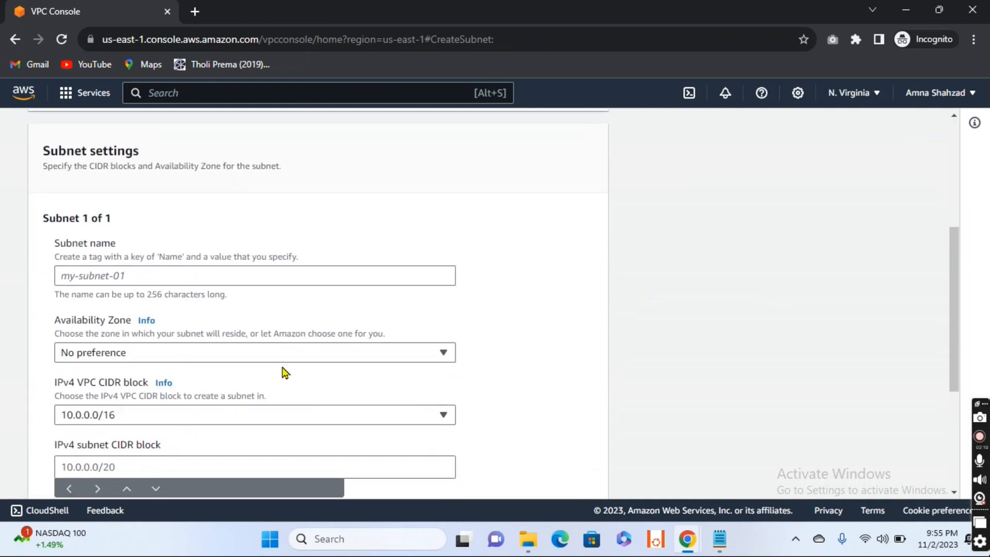
{"action": "left_click", "coordinate": [198, 278]}
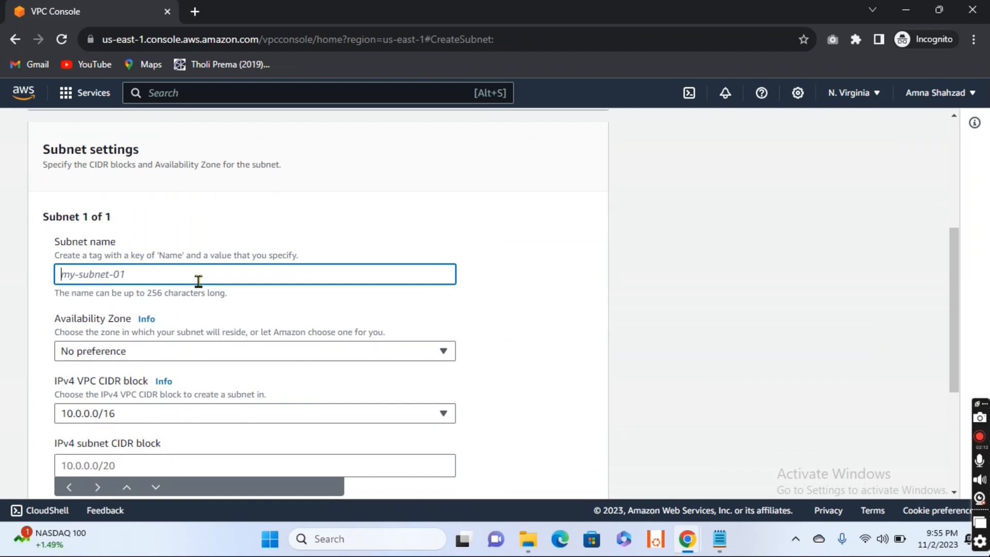
{"action": "type", "text": "Pr"}
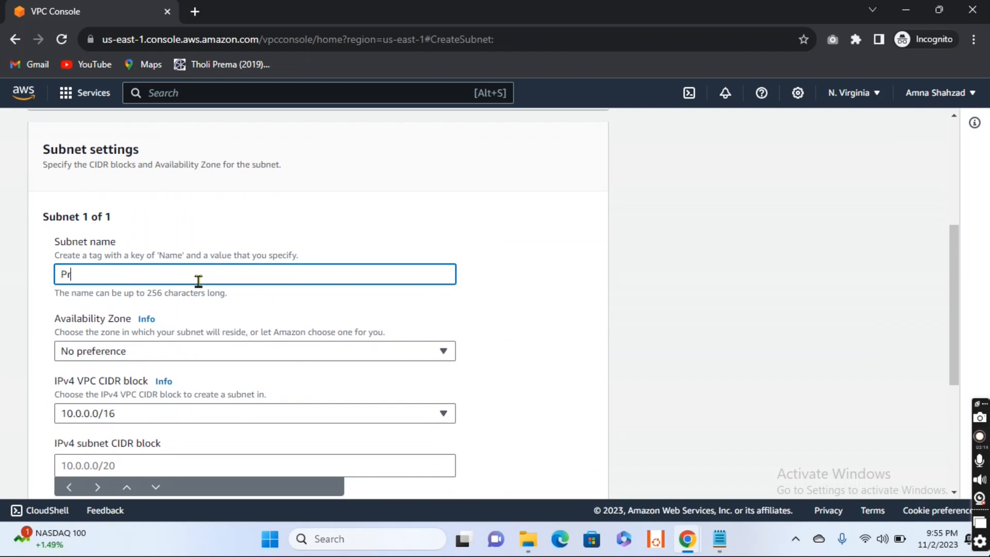
{"action": "type", "text": "ivate-Subnet"}
{"action": "scroll", "coordinate": [199, 281], "scroll_direction": "down", "scroll_amount": 1}
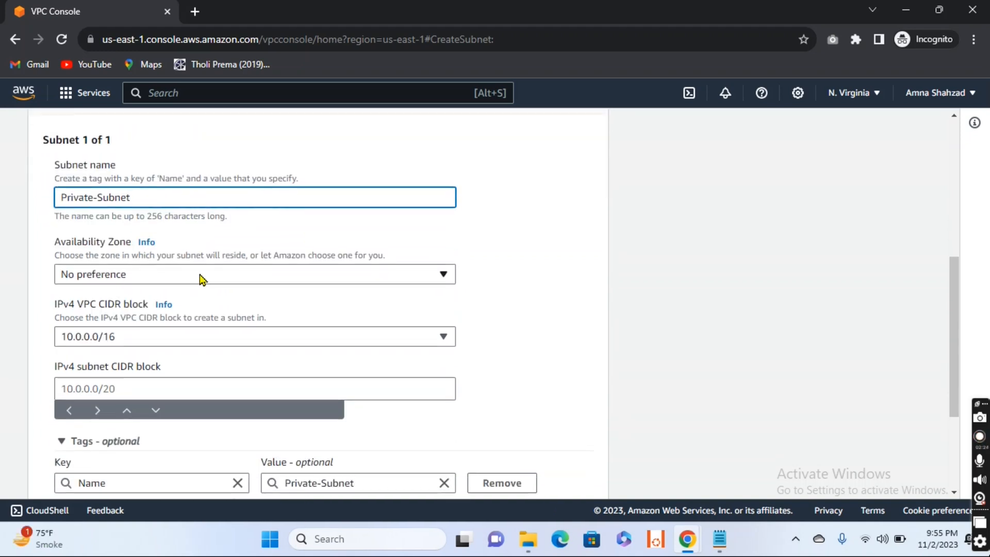
{"action": "left_click", "coordinate": [200, 277]}
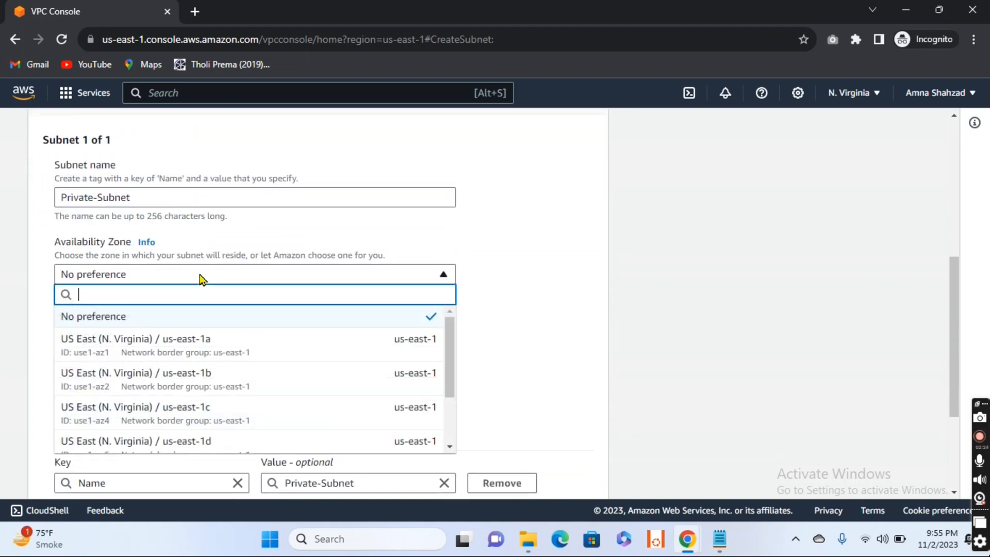
{"action": "left_click", "coordinate": [203, 349]}
- Set the private subnet's IPv4 CIDR block to 10.0.1.0/24 and create the subnet
{"action": "scroll", "coordinate": [294, 350], "scroll_direction": "down", "scroll_amount": 1}
{"action": "left_click", "coordinate": [128, 336]}
{"action": "type", "text": "10.0"}
{"action": "type", "text": ".0"}
{"action": "key", "text": "BackSpace"}
{"action": "type", "text": "1"}
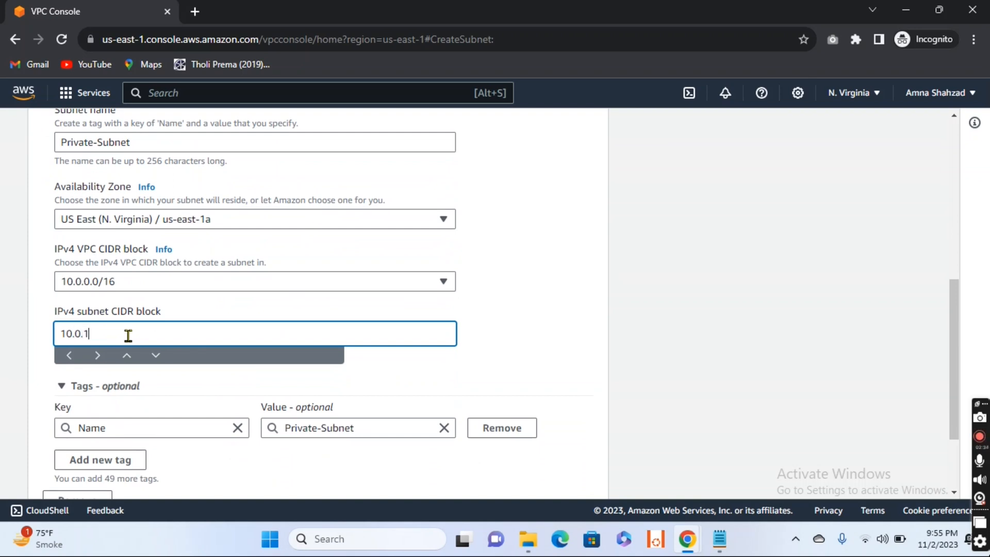
{"action": "type", "text": ".0/24"}
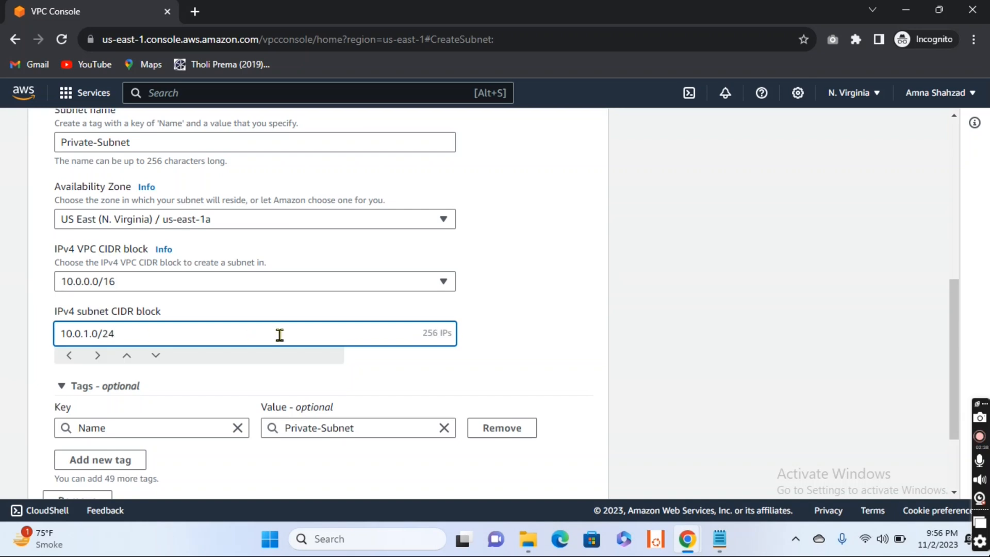
{"action": "scroll", "coordinate": [360, 380], "scroll_direction": "down", "scroll_amount": 3}
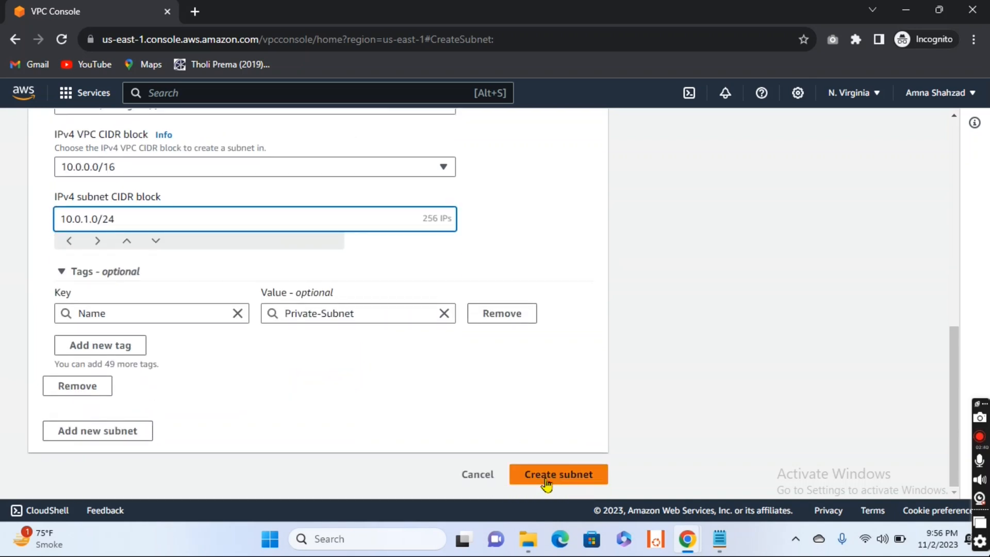
{"action": "left_click", "coordinate": [546, 481]}
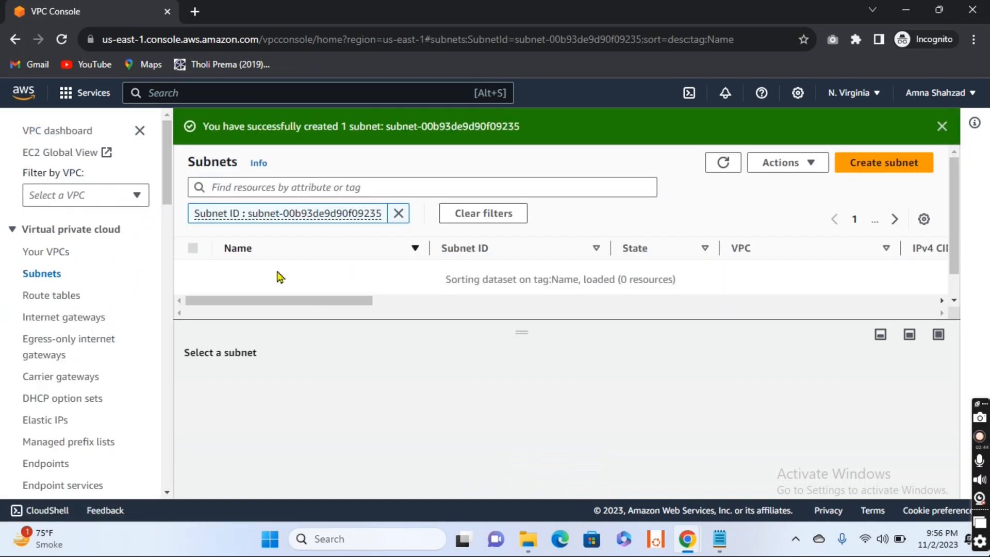
- Return to the full subnet list and start creating another subnet in NAT-VPC
{"action": "left_click", "coordinate": [32, 274]}
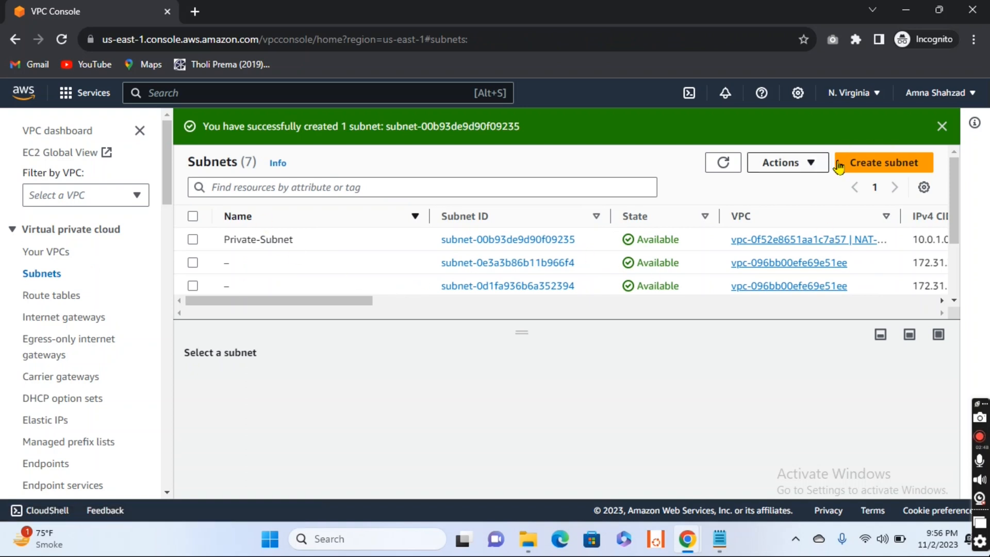
{"action": "left_click", "coordinate": [867, 170]}
{"action": "left_click", "coordinate": [268, 279]}
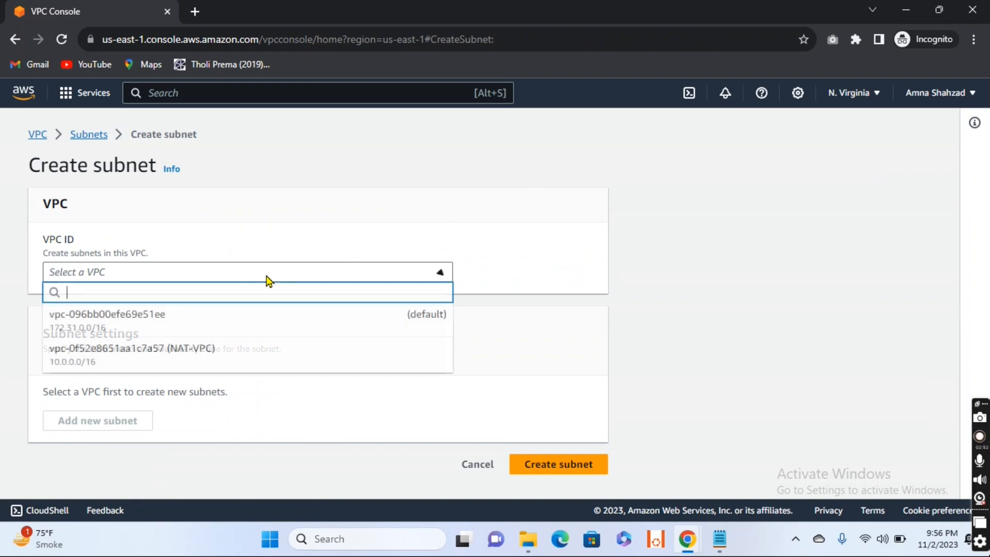
{"action": "left_click", "coordinate": [201, 355]}
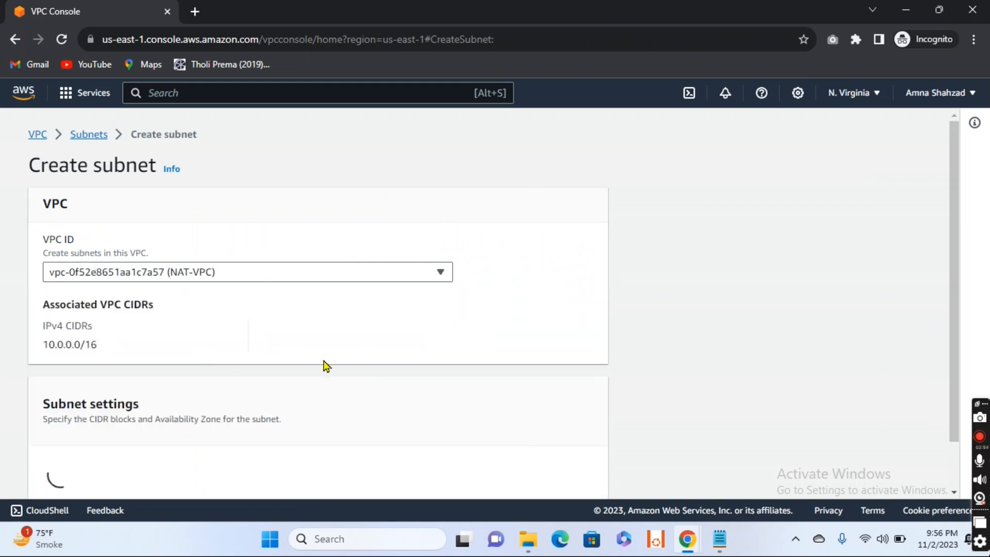
- Name the second subnet Public-Subnet and assign it to the us-east-1a availability zone
{"action": "scroll", "coordinate": [326, 366], "scroll_direction": "down", "scroll_amount": 5}
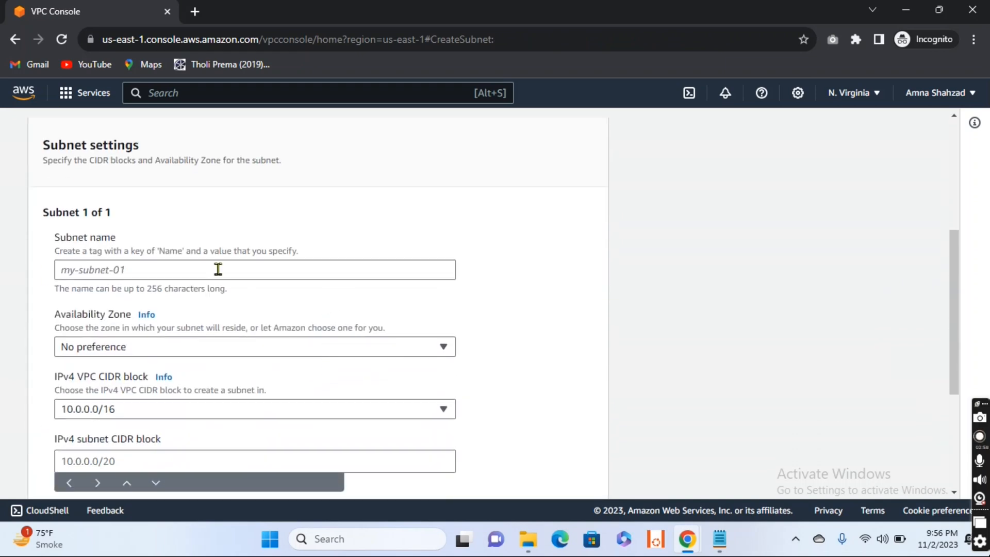
{"action": "left_click", "coordinate": [209, 276]}
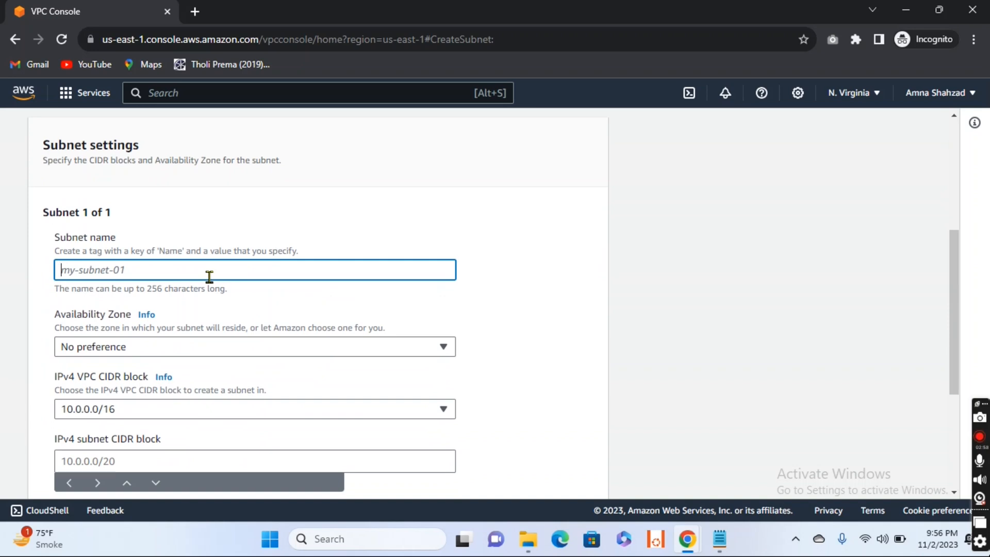
{"action": "type", "text": "Pub"}
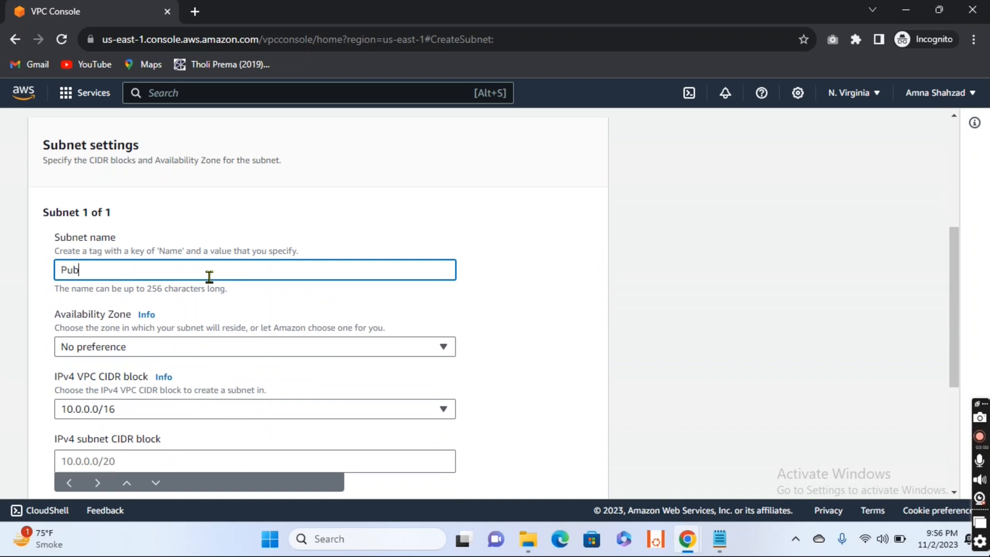
{"action": "type", "text": "lic-Subnet"}
{"action": "scroll", "coordinate": [209, 277], "scroll_direction": "down", "scroll_amount": 1}
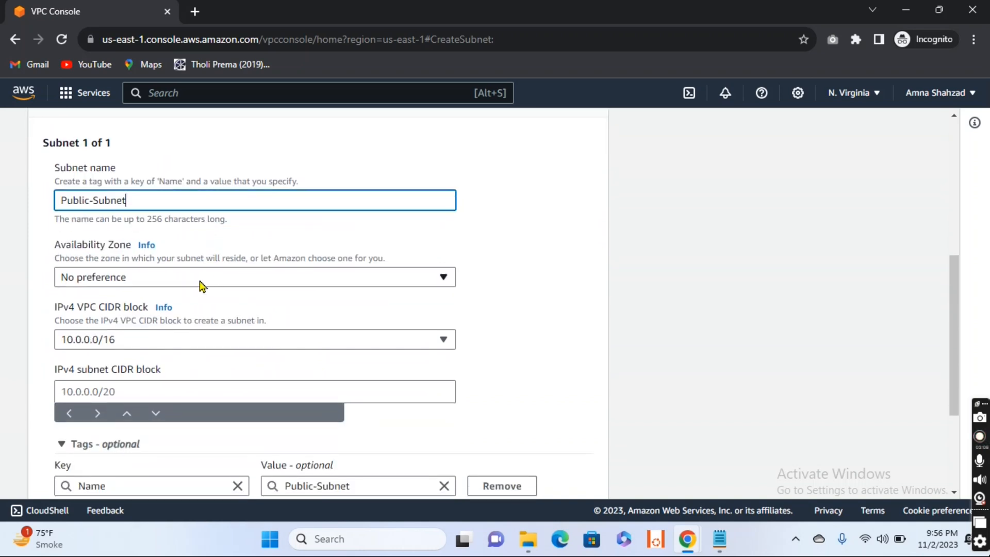
{"action": "left_click", "coordinate": [198, 279]}
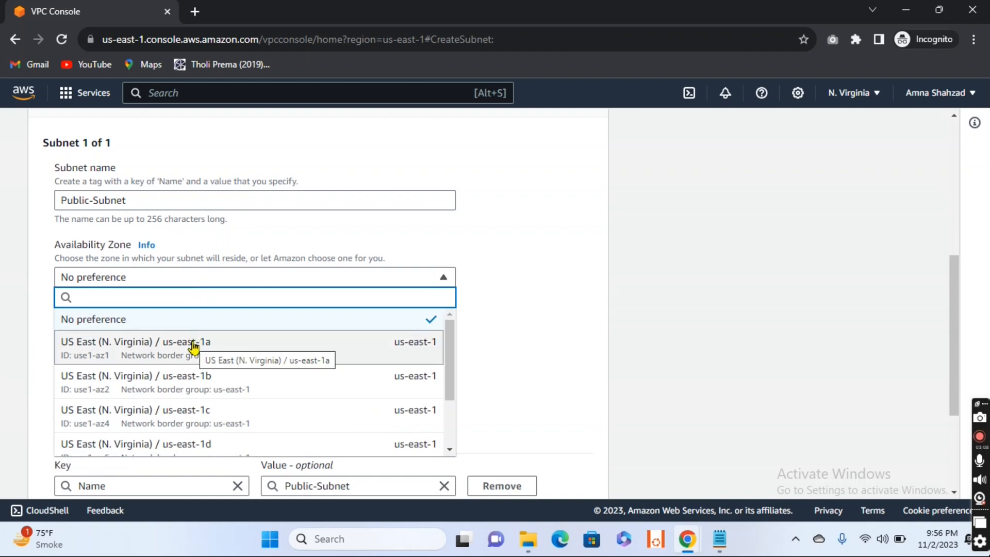
{"action": "left_click", "coordinate": [171, 360]}
- Set the public subnet's IPv4 CIDR block to 10.0.2.0/24 and create the subnet
{"action": "scroll", "coordinate": [256, 339], "scroll_direction": "down", "scroll_amount": 1}
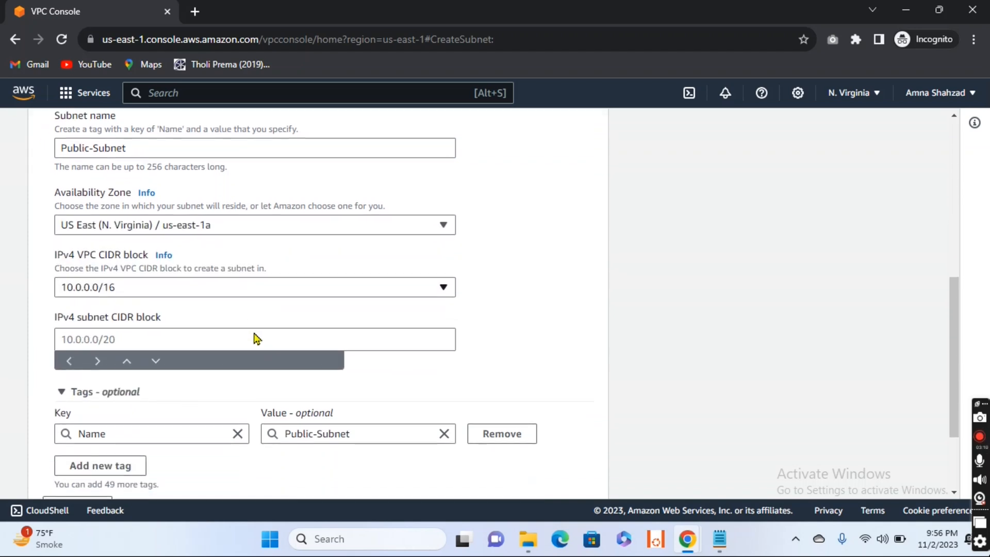
{"action": "left_click", "coordinate": [183, 332]}
{"action": "type", "text": "1"}
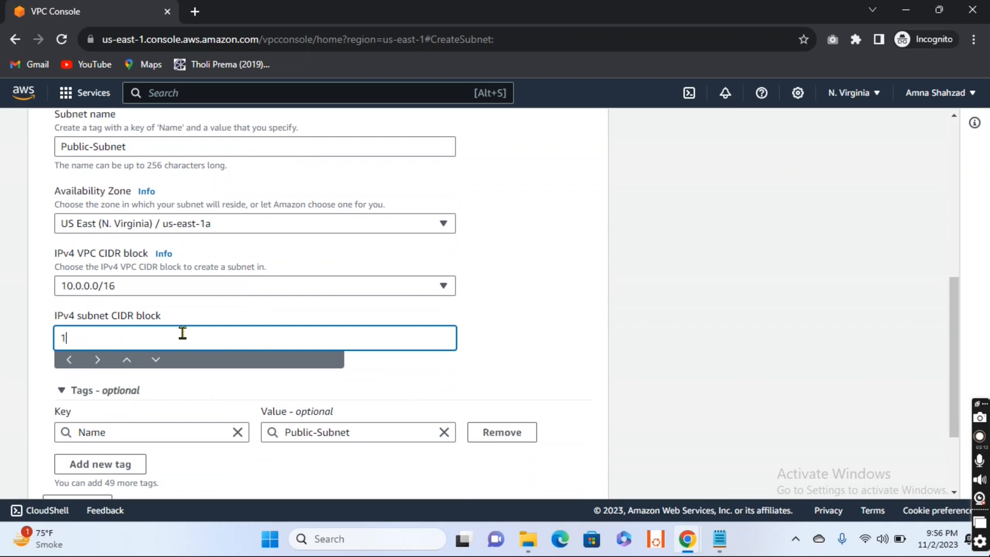
{"action": "type", "text": "0.0.2.0/24"}
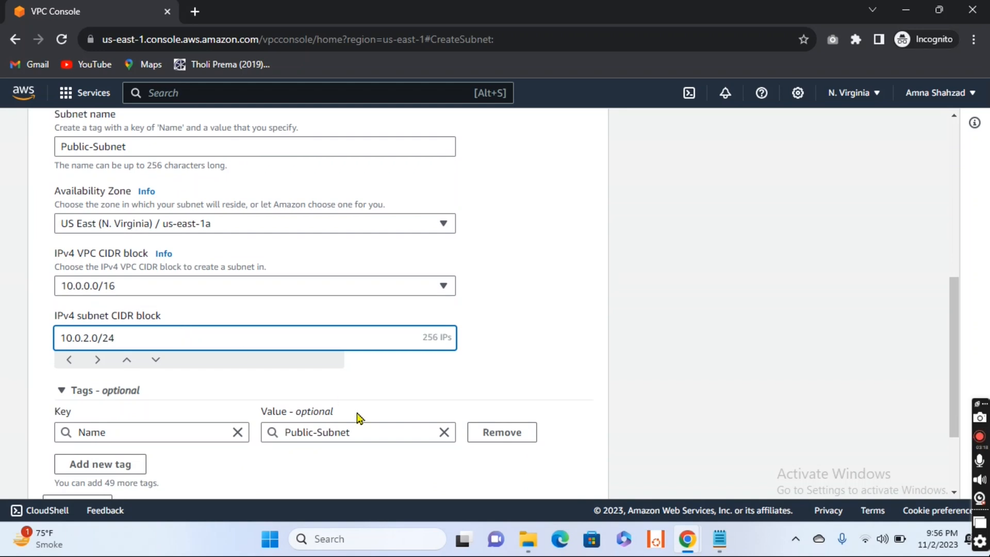
{"action": "scroll", "coordinate": [360, 417], "scroll_direction": "down", "scroll_amount": 2}
{"action": "left_click", "coordinate": [562, 478]}
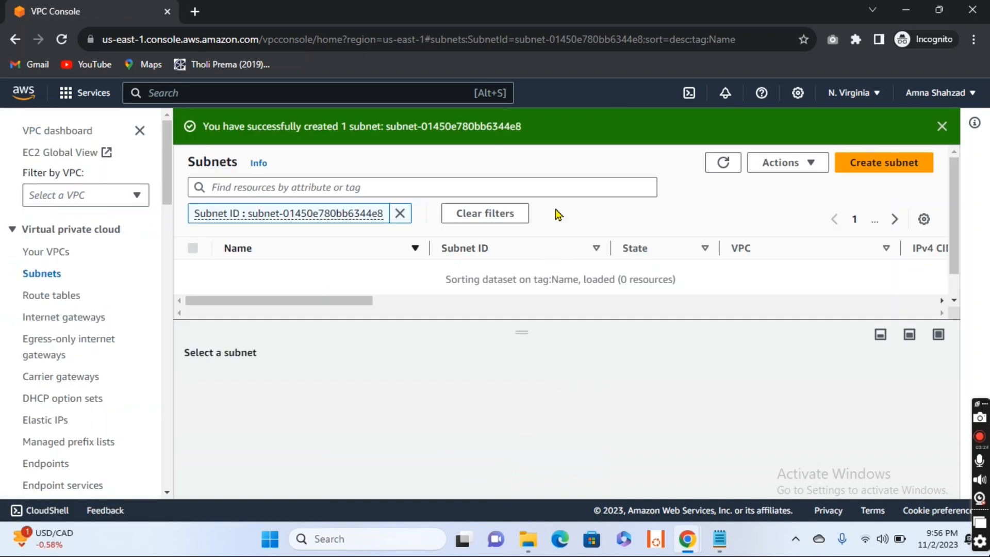
- Refresh the subnet list and enlarge its area to check the newly created public subnet
{"action": "left_click", "coordinate": [721, 164]}
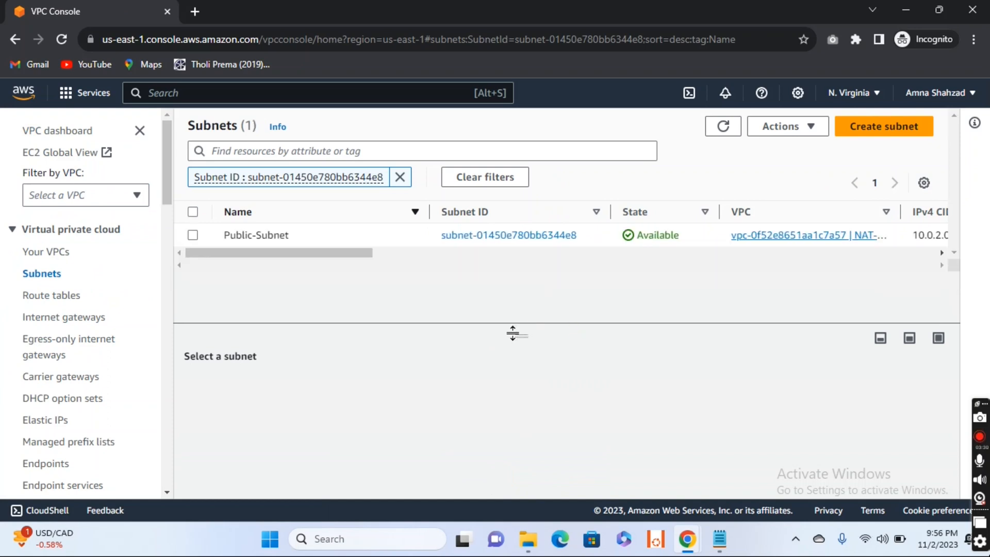
{"action": "left_click_drag", "start_coordinate": [513, 333], "coordinate": [515, 361]}
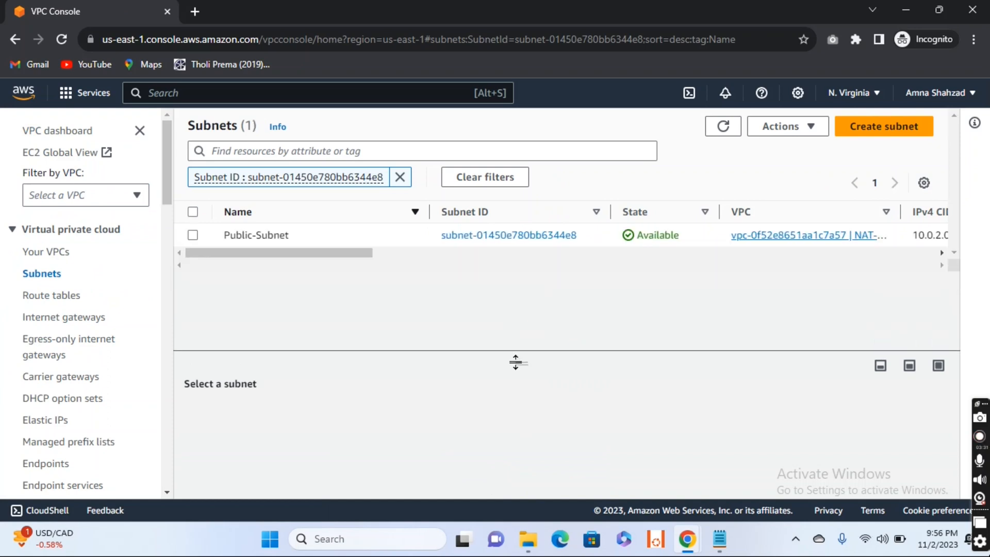
{"action": "left_click", "coordinate": [721, 130]}
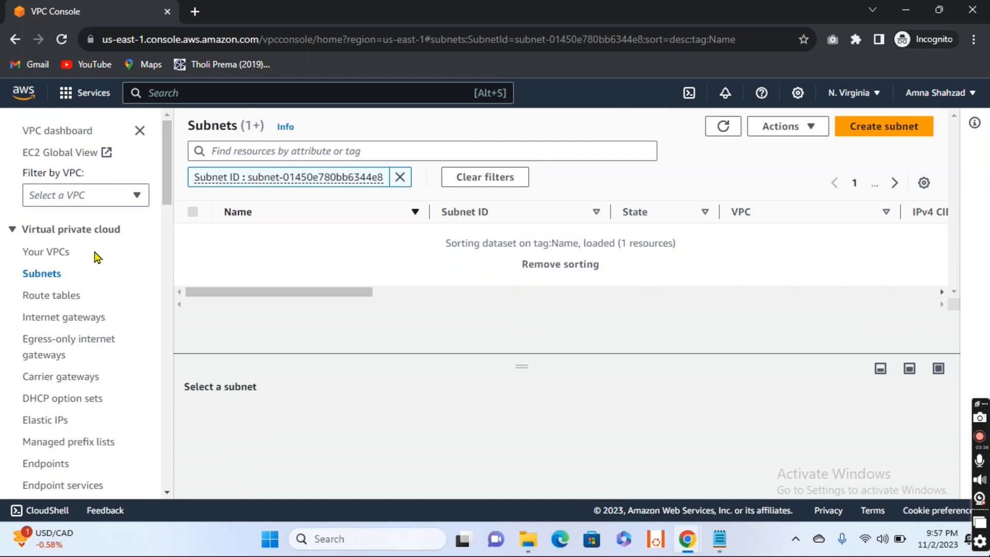
- Create an internet gateway named IGW and return to the list of internet gateways
{"action": "left_click", "coordinate": [43, 274]}
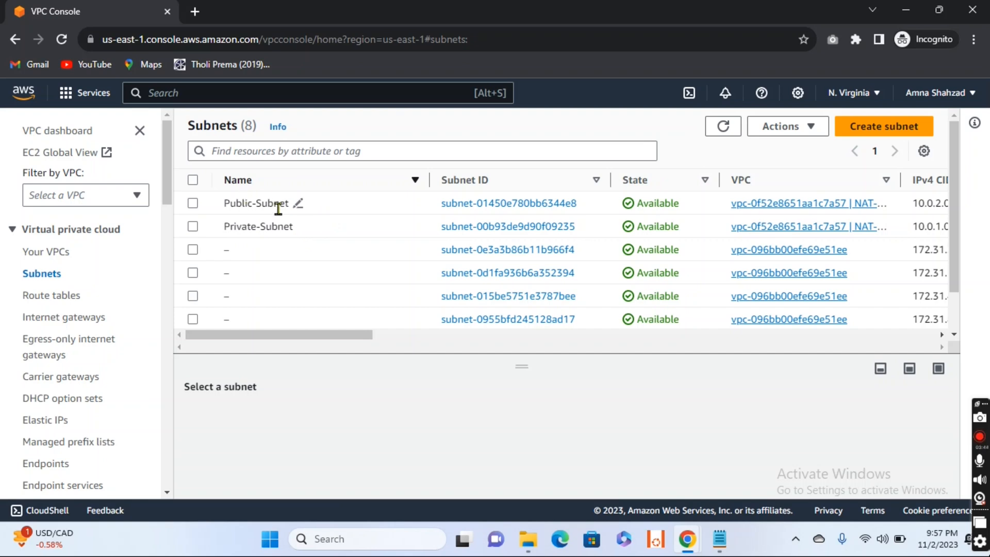
{"action": "left_click", "coordinate": [51, 321]}
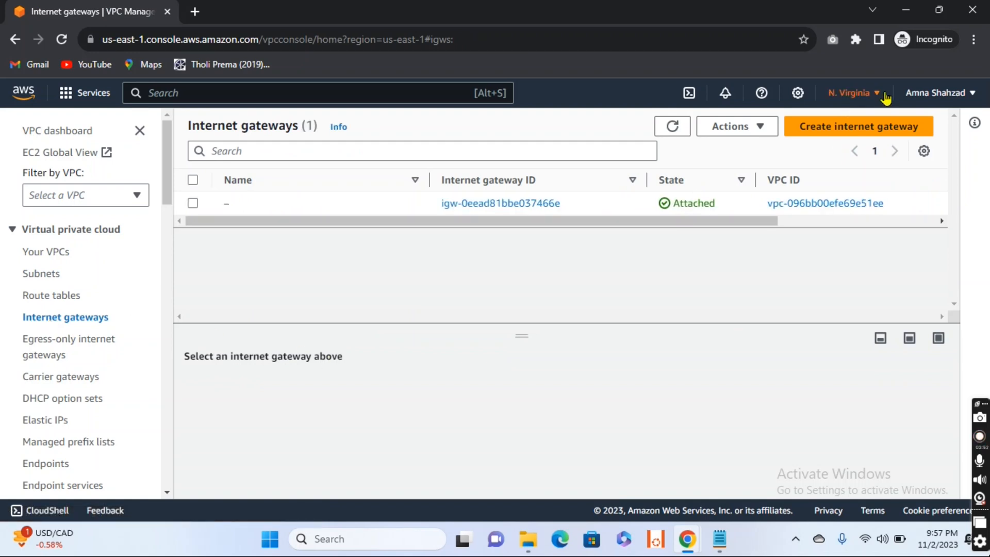
{"action": "left_click", "coordinate": [872, 135]}
{"action": "left_click", "coordinate": [315, 302]}
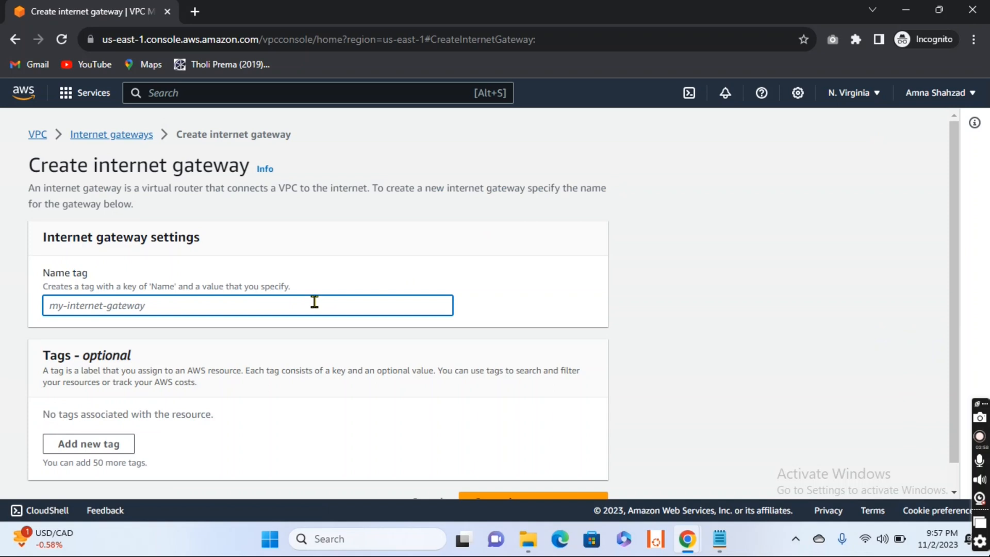
{"action": "type", "text": "IGW-"}
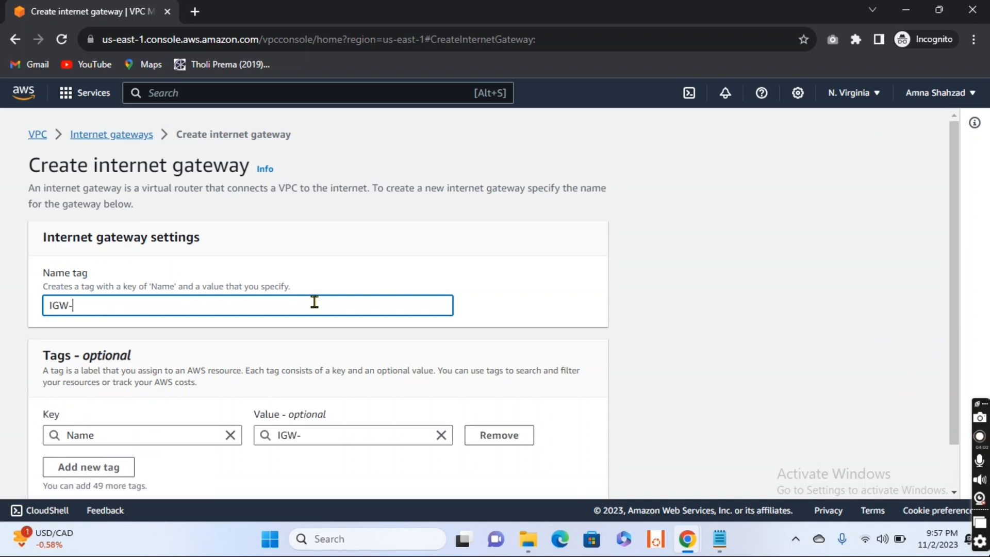
{"action": "scroll", "coordinate": [314, 303], "scroll_direction": "down", "scroll_amount": 1}
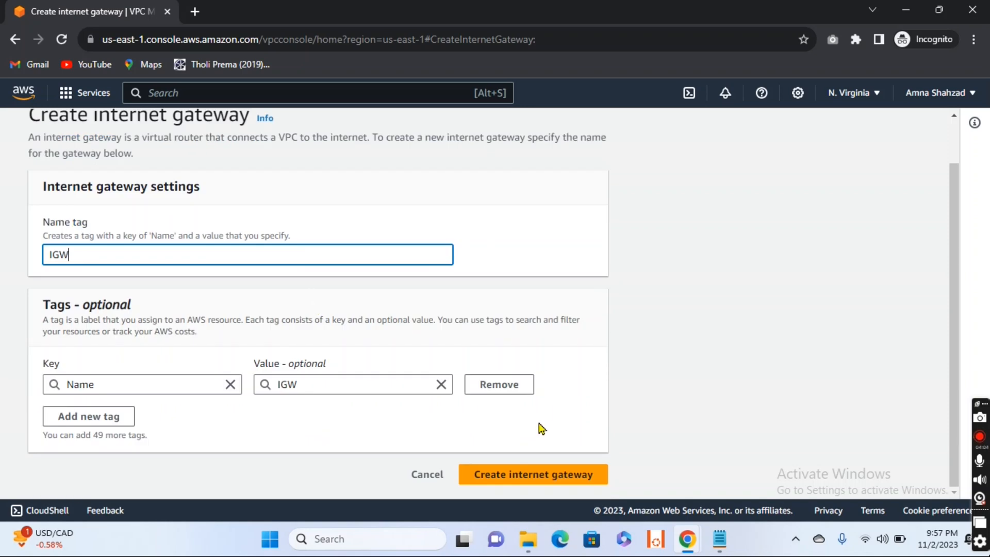
{"action": "left_click", "coordinate": [561, 473]}
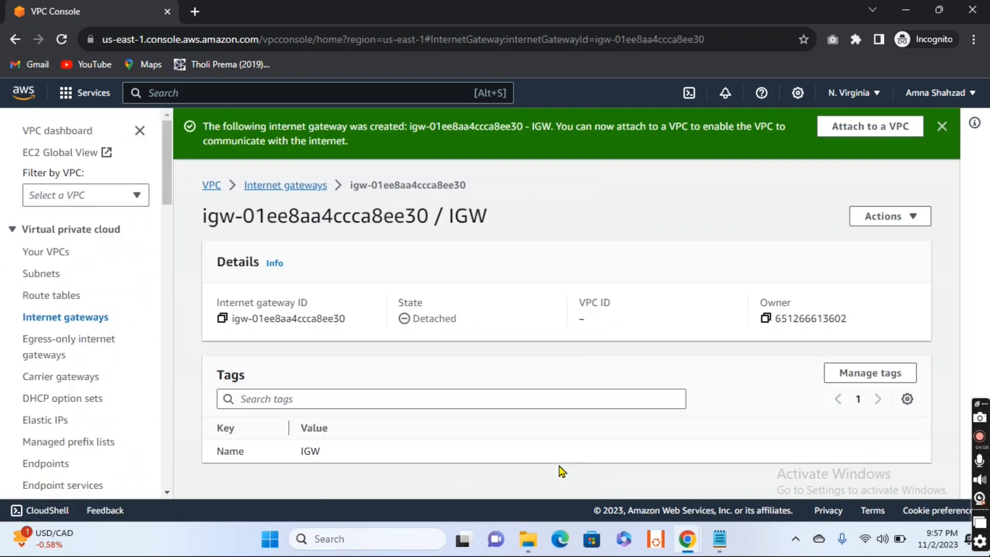
{"action": "left_click", "coordinate": [277, 185]}
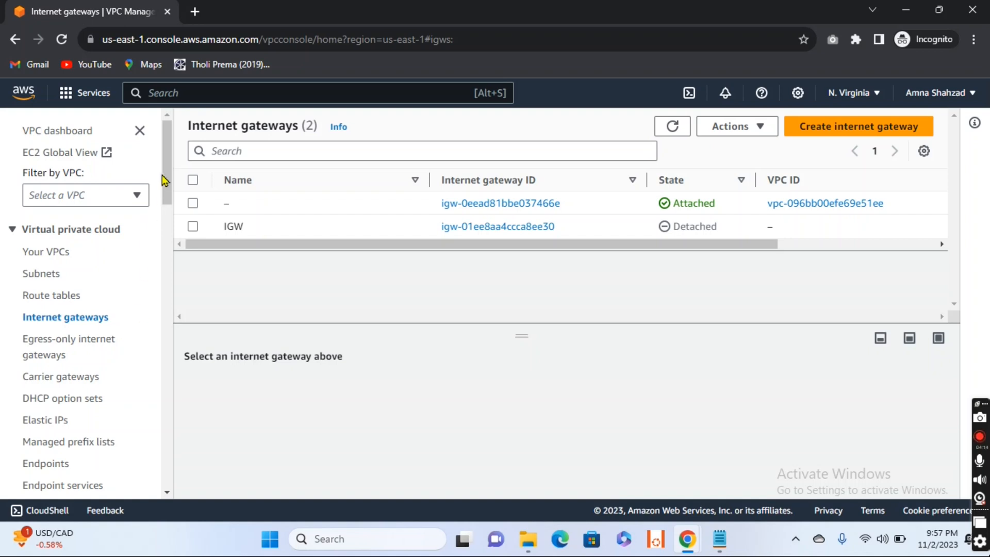
- Start creating a NAT gateway and name it NAT-IGW
{"action": "left_click_drag", "start_coordinate": [165, 172], "coordinate": [169, 223]}
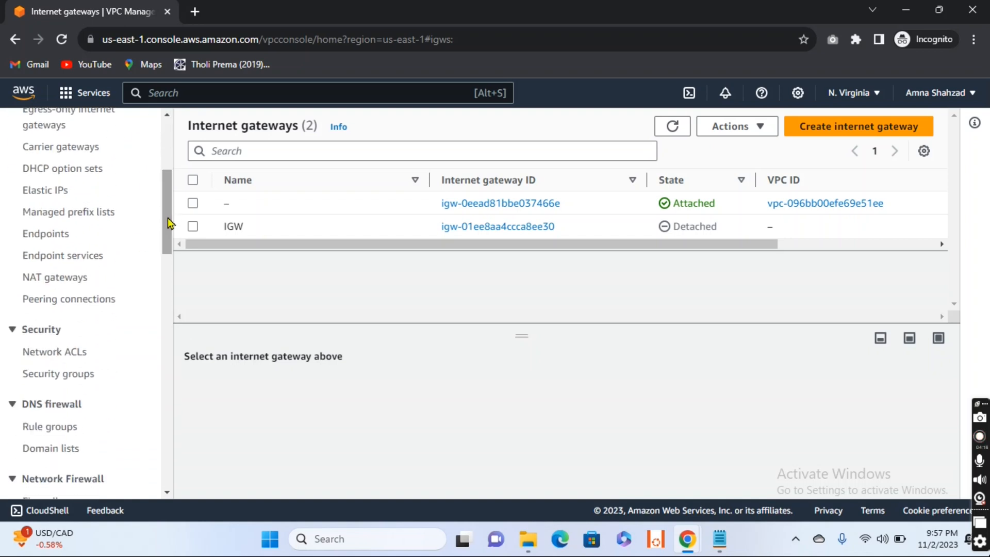
{"action": "left_click", "coordinate": [45, 283]}
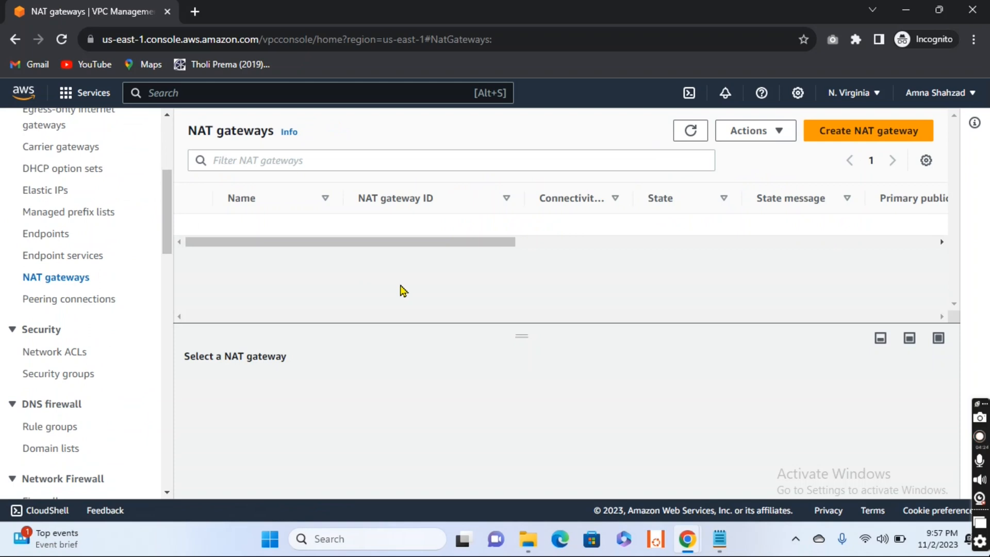
{"action": "left_click", "coordinate": [858, 138]}
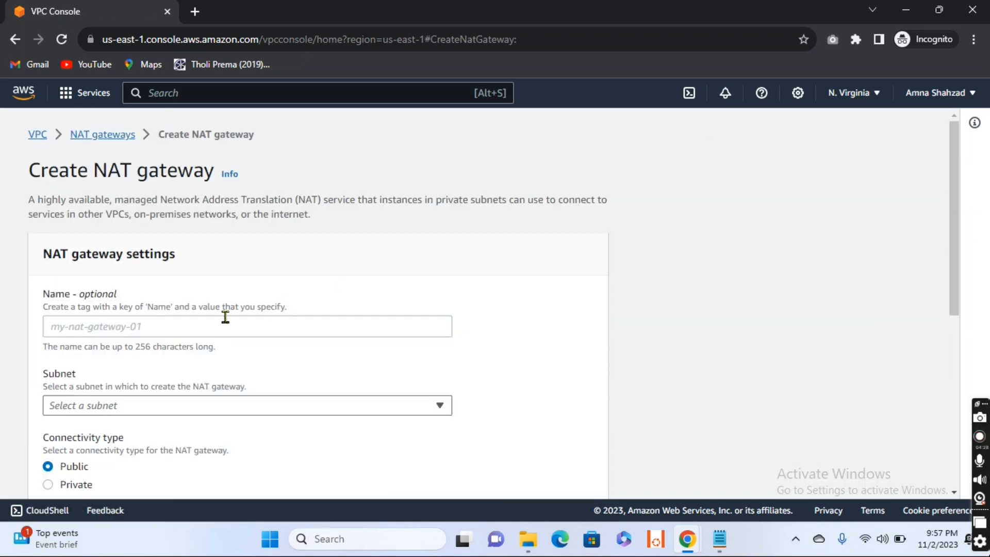
{"action": "left_click", "coordinate": [225, 317]}
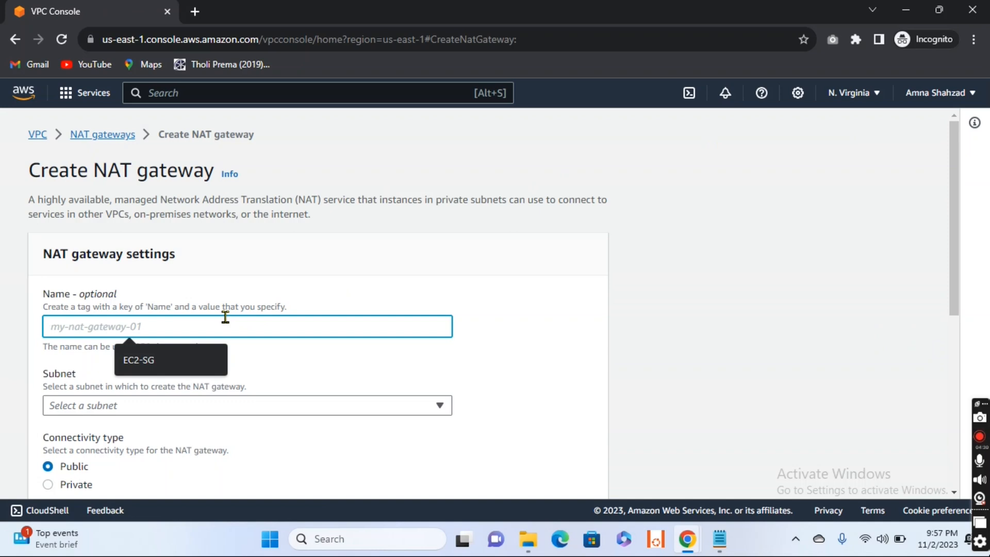
{"action": "type", "text": "NAT-IGW"}
- Place the new NAT gateway in the subnet named Public-Subnet
{"action": "scroll", "coordinate": [225, 317], "scroll_direction": "down", "scroll_amount": 2}
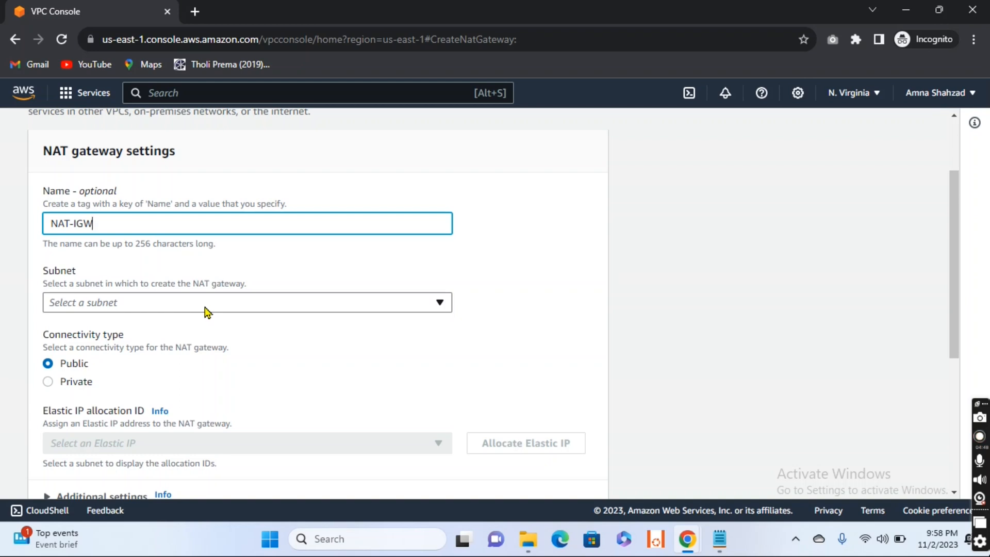
{"action": "left_click", "coordinate": [206, 310]}
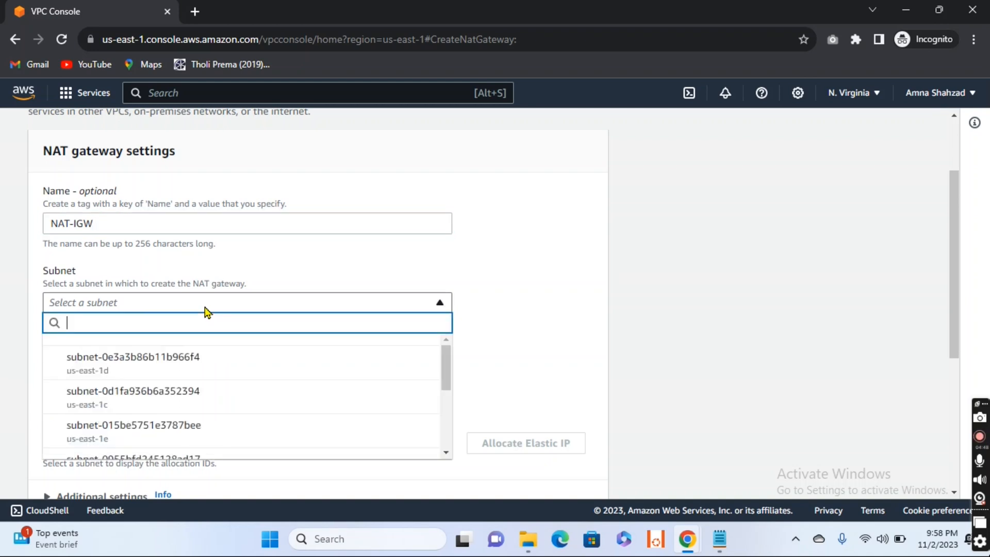
{"action": "left_click_drag", "start_coordinate": [447, 361], "coordinate": [446, 403]}
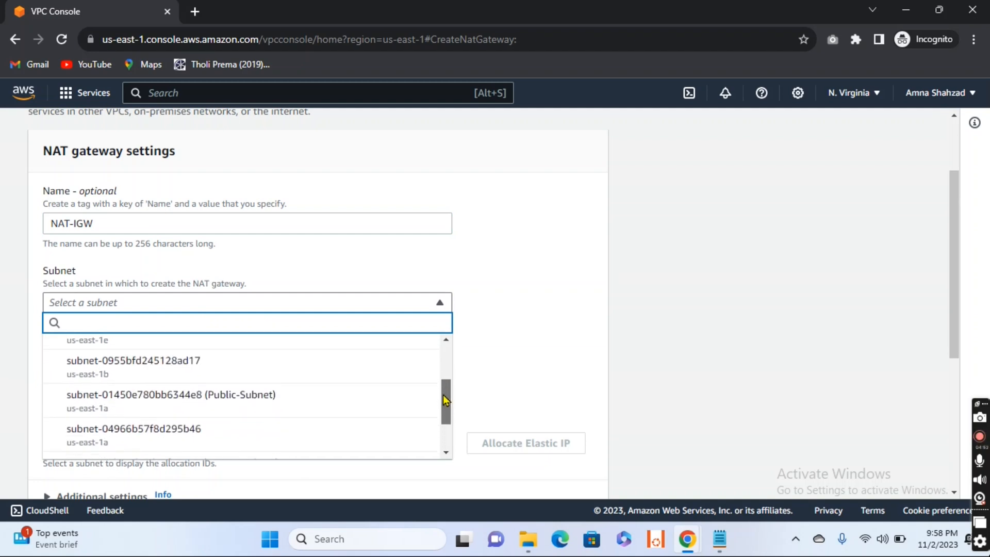
{"action": "left_click", "coordinate": [220, 405]}
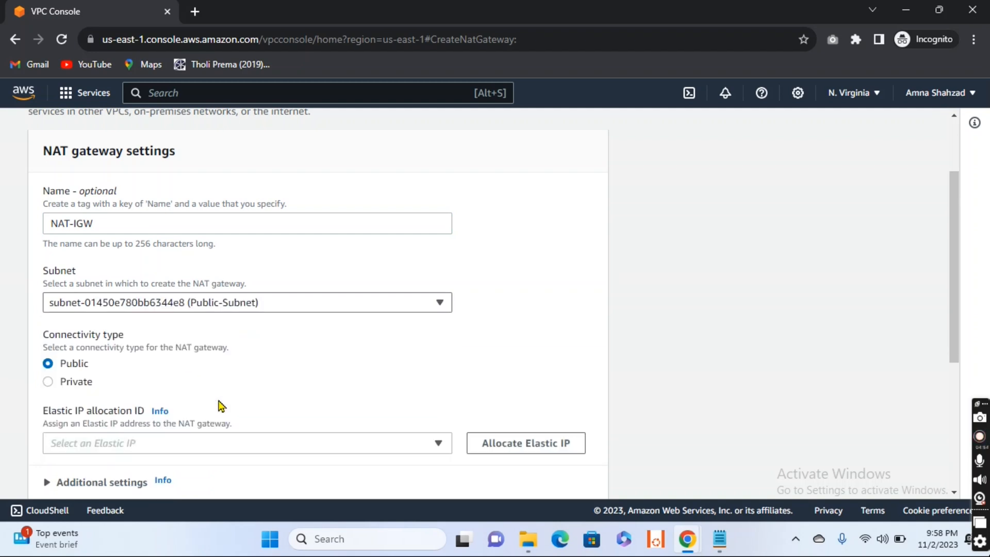
- Allocate an Elastic IP to the NAT gateway, keep its connectivity type public, and create the gateway
{"action": "scroll", "coordinate": [321, 367], "scroll_direction": "down", "scroll_amount": 2}
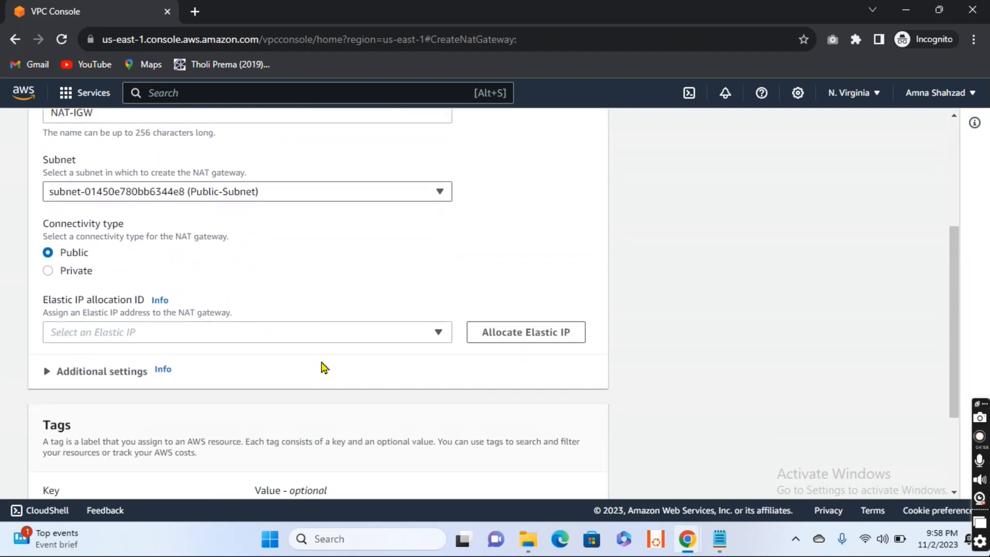
{"action": "left_click", "coordinate": [350, 334]}
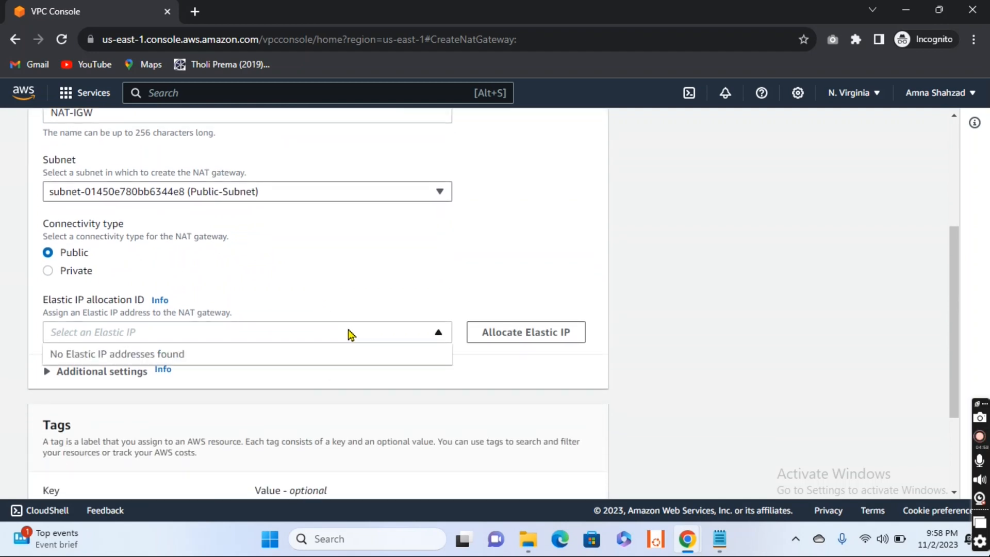
{"action": "left_click", "coordinate": [438, 333]}
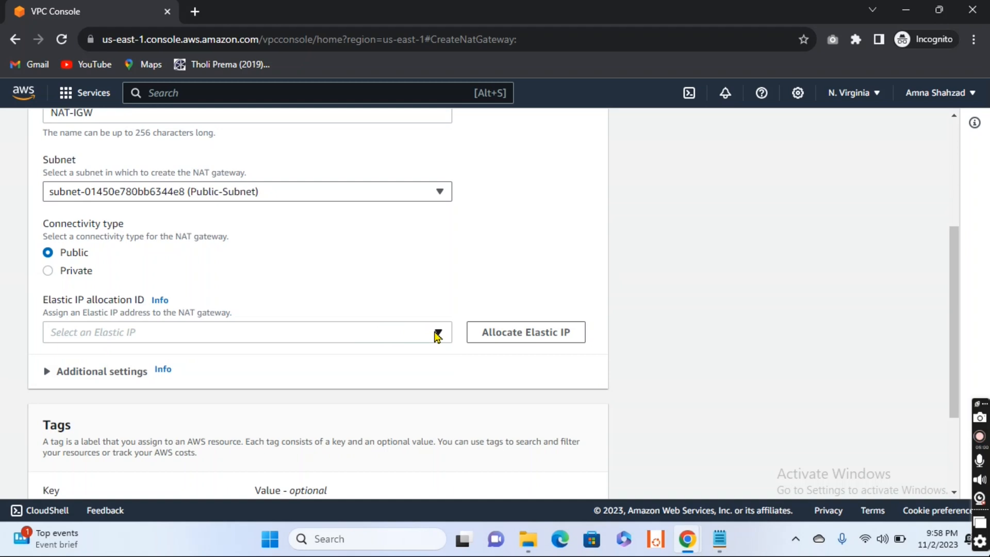
{"action": "left_click", "coordinate": [530, 338]}
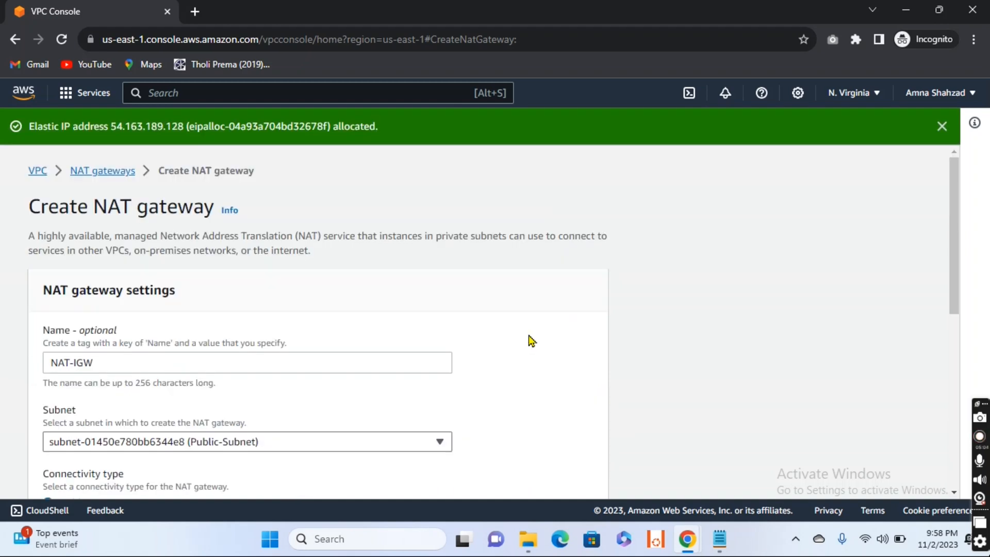
{"action": "scroll", "coordinate": [387, 322], "scroll_direction": "down", "scroll_amount": 1}
{"action": "scroll", "coordinate": [261, 395], "scroll_direction": "down", "scroll_amount": 3}
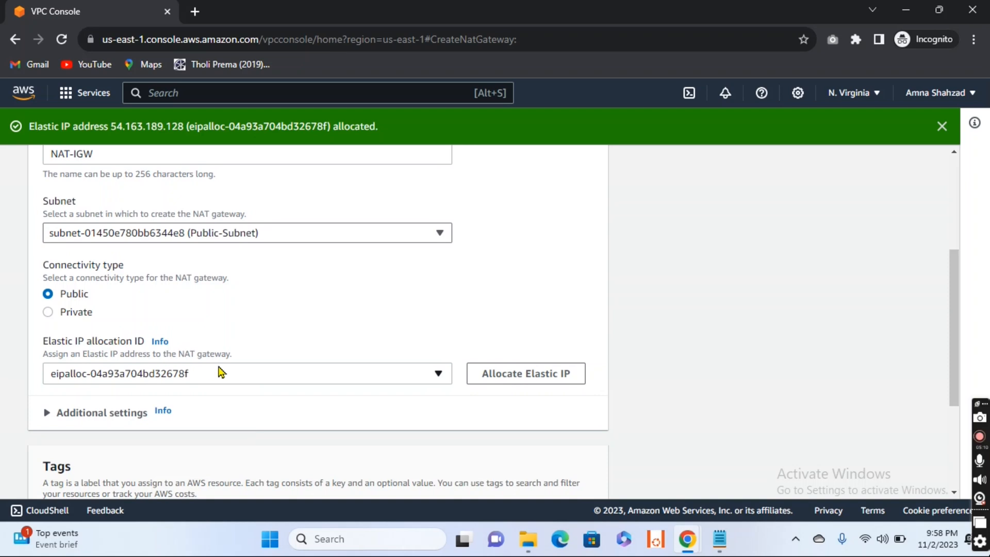
{"action": "scroll", "coordinate": [261, 385], "scroll_direction": "down", "scroll_amount": 4}
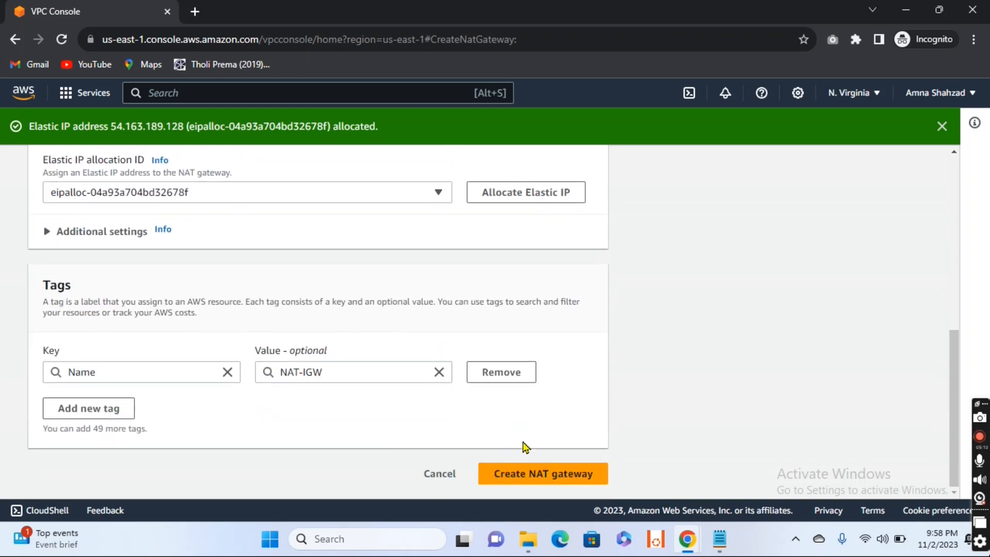
{"action": "left_click", "coordinate": [522, 474]}
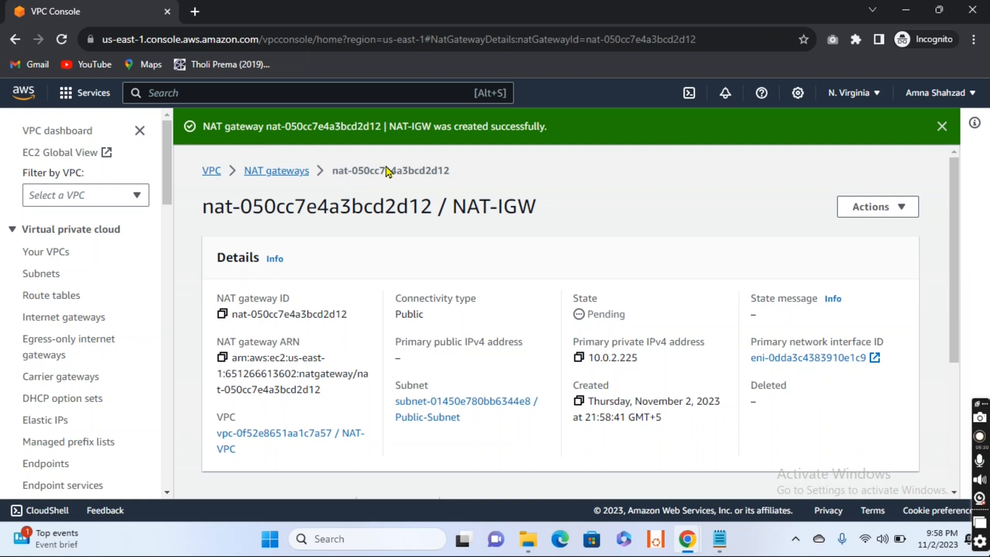
- Return to the NAT gateway list and refresh it to check the state of NAT-IGW
{"action": "left_click", "coordinate": [284, 172]}
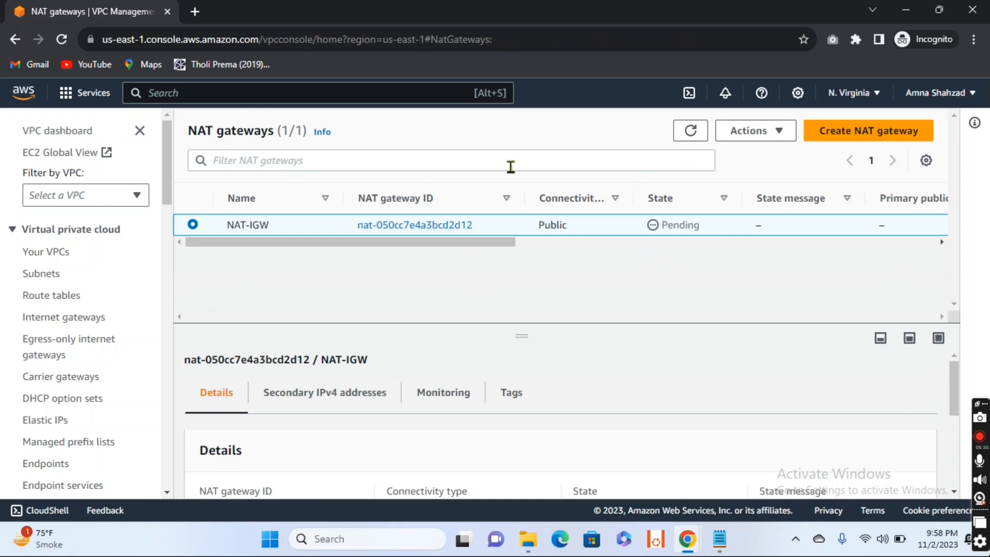
{"action": "left_click", "coordinate": [692, 131]}
{"action": "left_click", "coordinate": [691, 132]}
{"action": "scroll", "coordinate": [93, 271], "scroll_direction": "down", "scroll_amount": 1}
{"action": "scroll", "coordinate": [31, 314], "scroll_direction": "up", "scroll_amount": 1}
- Start creating a route table and name it Private-Route
{"action": "left_click", "coordinate": [46, 296]}
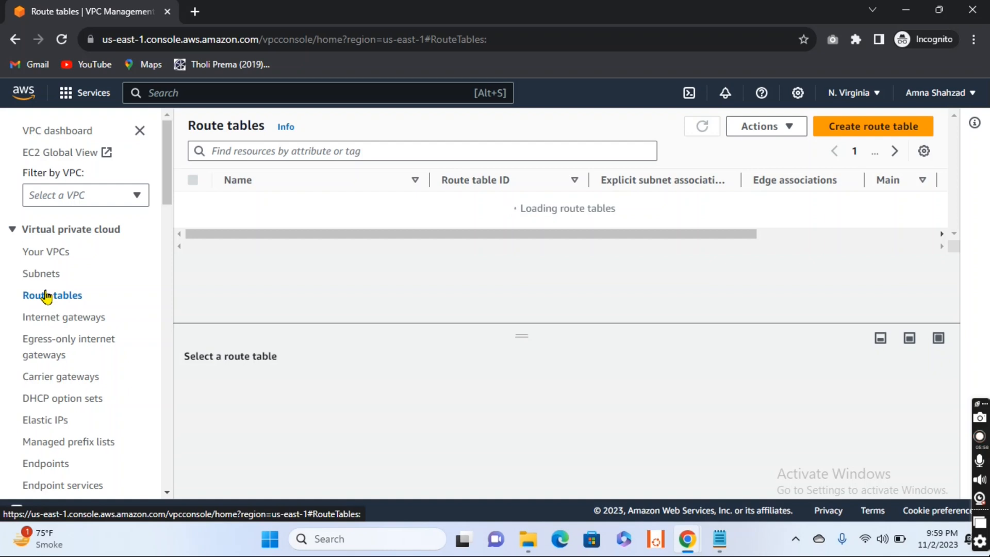
{"action": "left_click", "coordinate": [859, 132]}
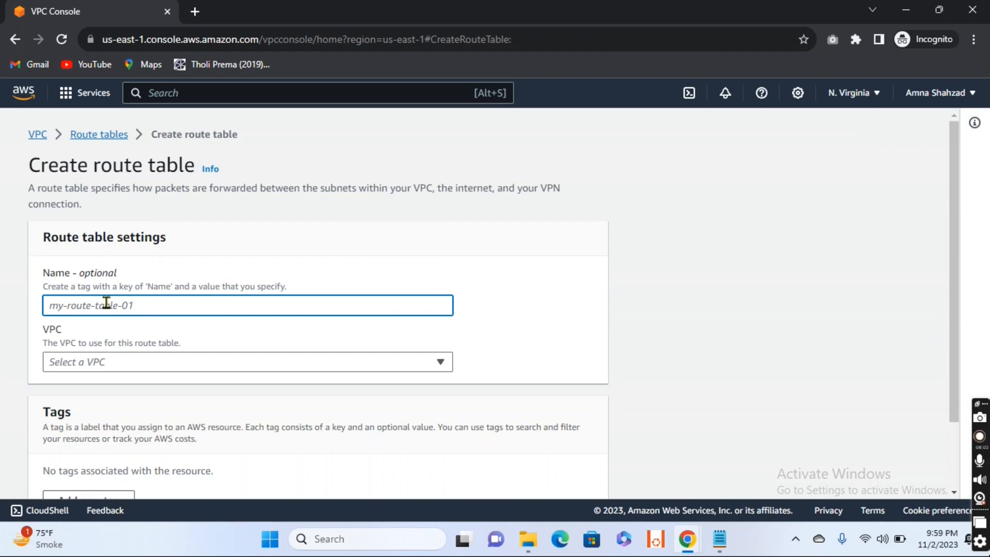
{"action": "type", "text": "Private-Route"}
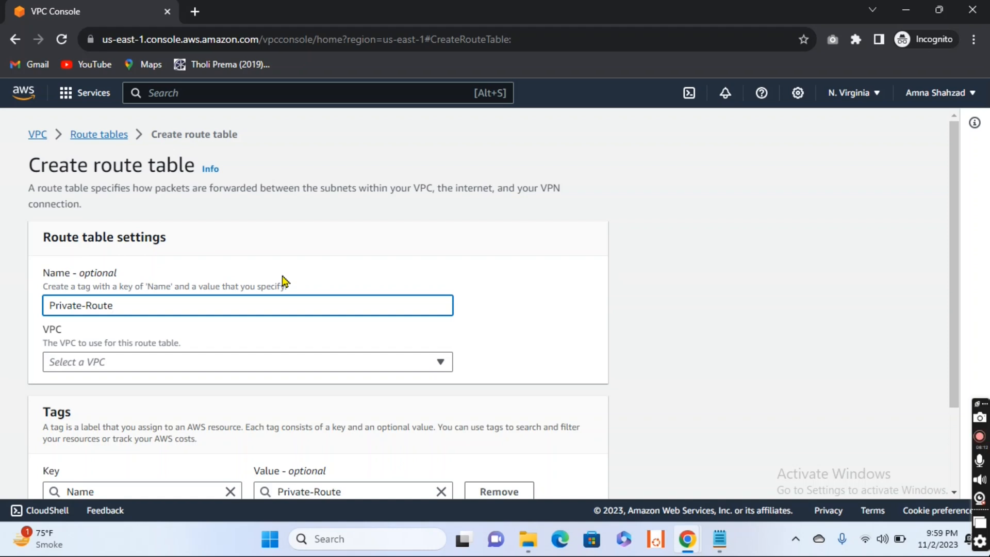
- Assign the Private-Route table to NAT-VPC and create it
{"action": "scroll", "coordinate": [283, 281], "scroll_direction": "down", "scroll_amount": 1}
{"action": "left_click", "coordinate": [235, 295]}
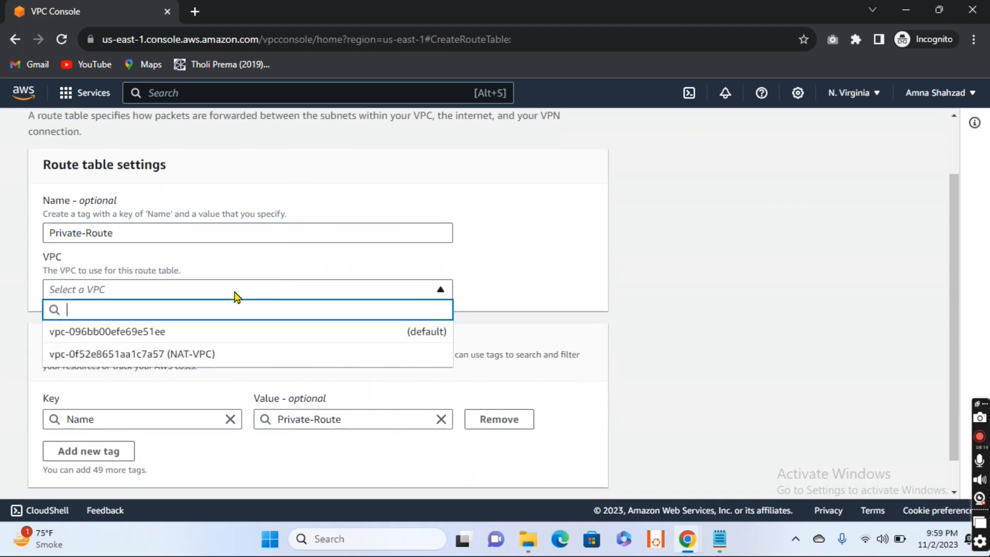
{"action": "left_click", "coordinate": [217, 354]}
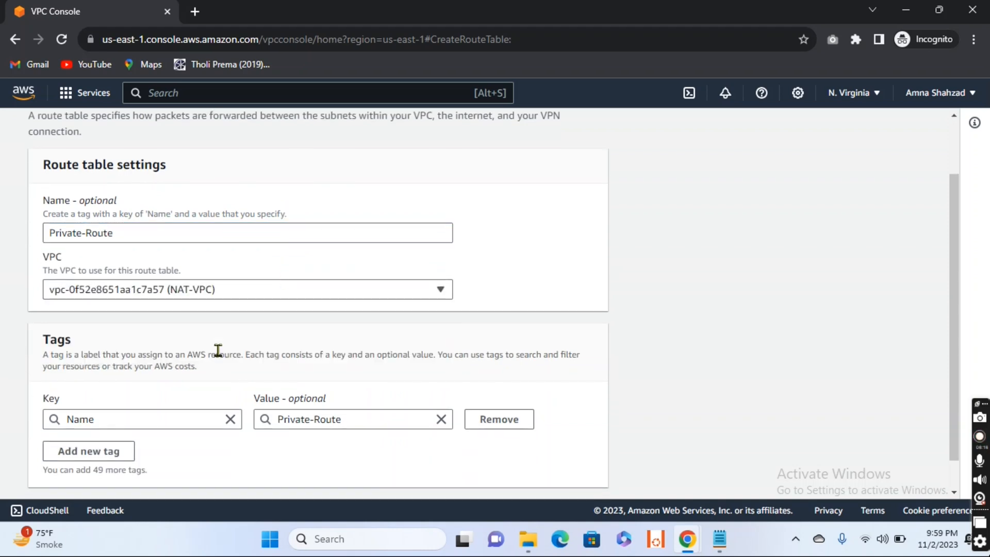
{"action": "scroll", "coordinate": [349, 336], "scroll_direction": "down", "scroll_amount": 1}
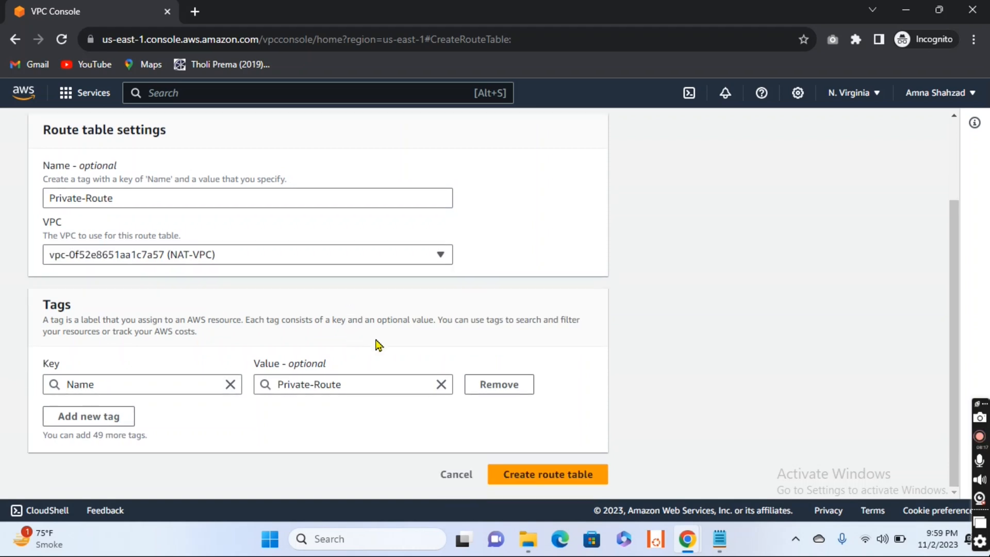
{"action": "left_click", "coordinate": [559, 480]}
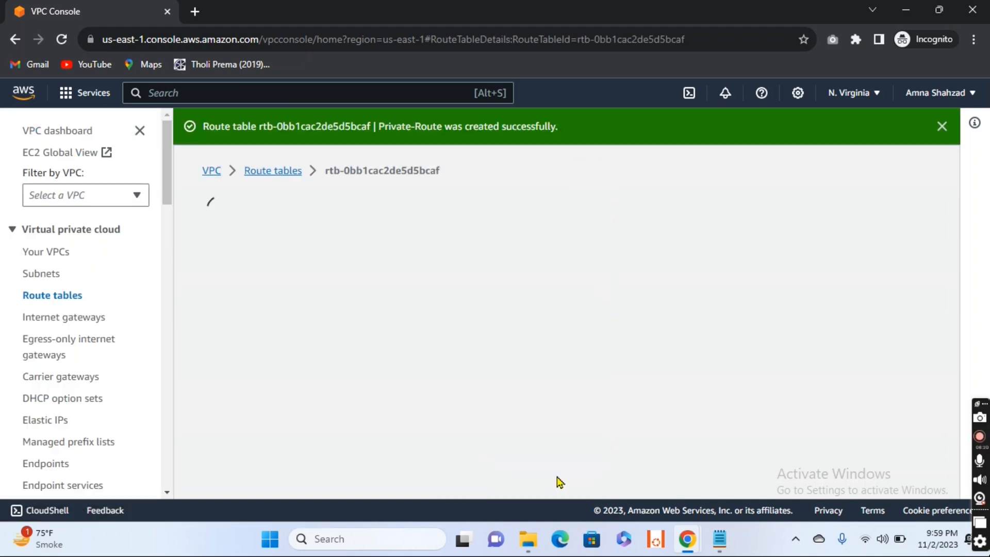
- Return to the route table list, start creating another route table and name it Public-Route
{"action": "left_click", "coordinate": [263, 170]}
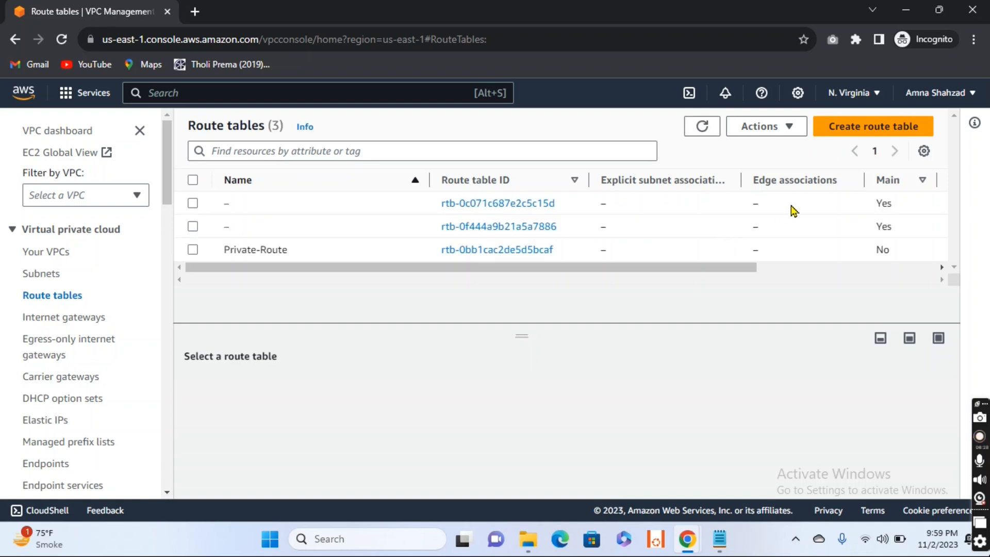
{"action": "left_click", "coordinate": [859, 129]}
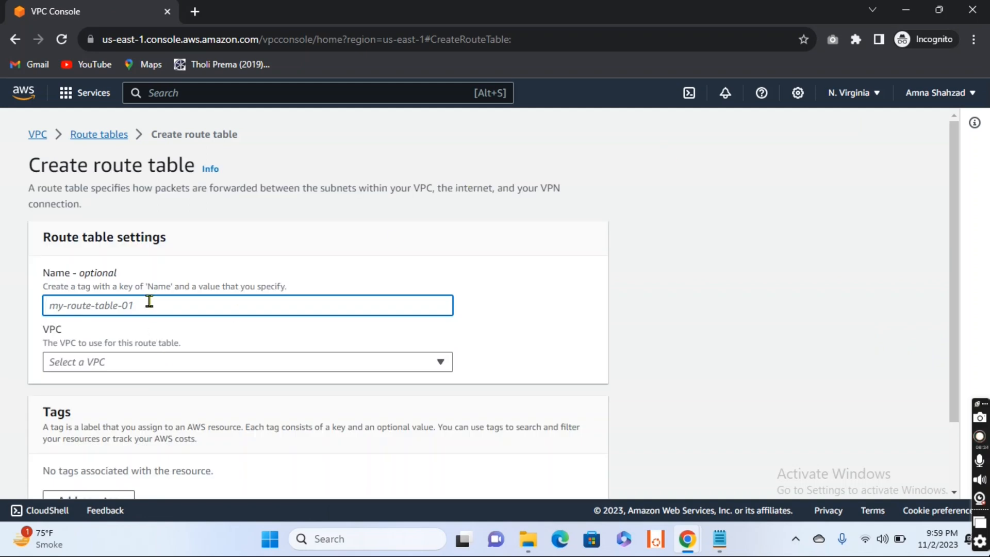
{"action": "type", "text": "Public-Rout"}
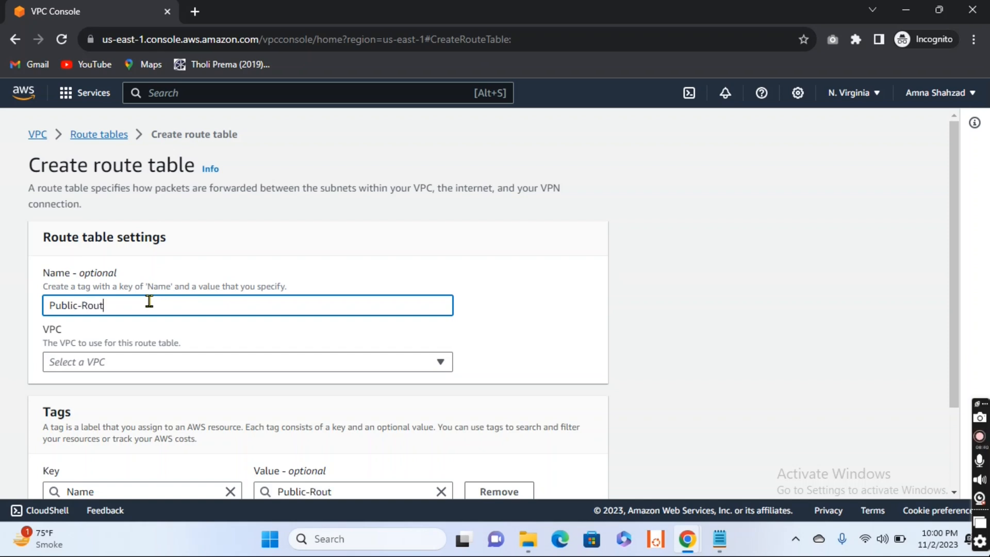
{"action": "type", "text": "re"}
- Assign the Public-Route table to NAT-VPC and create it
{"action": "left_click", "coordinate": [171, 361]}
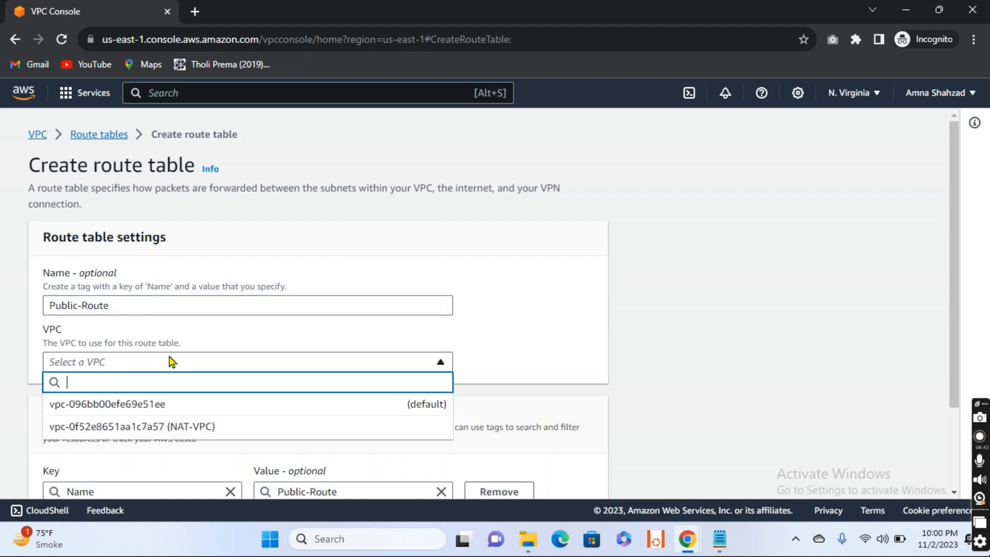
{"action": "left_click", "coordinate": [178, 426]}
{"action": "scroll", "coordinate": [349, 350], "scroll_direction": "down", "scroll_amount": 2}
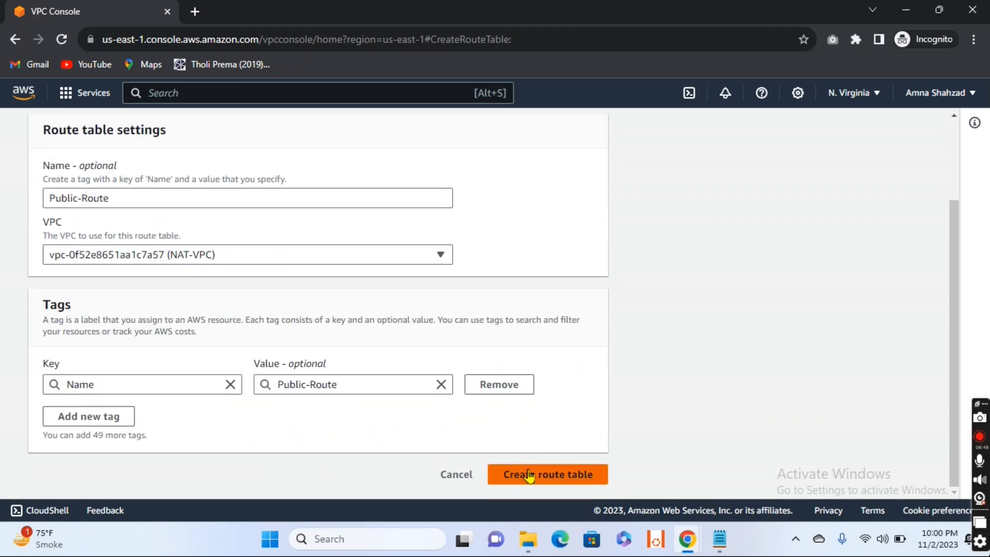
{"action": "left_click", "coordinate": [530, 475]}
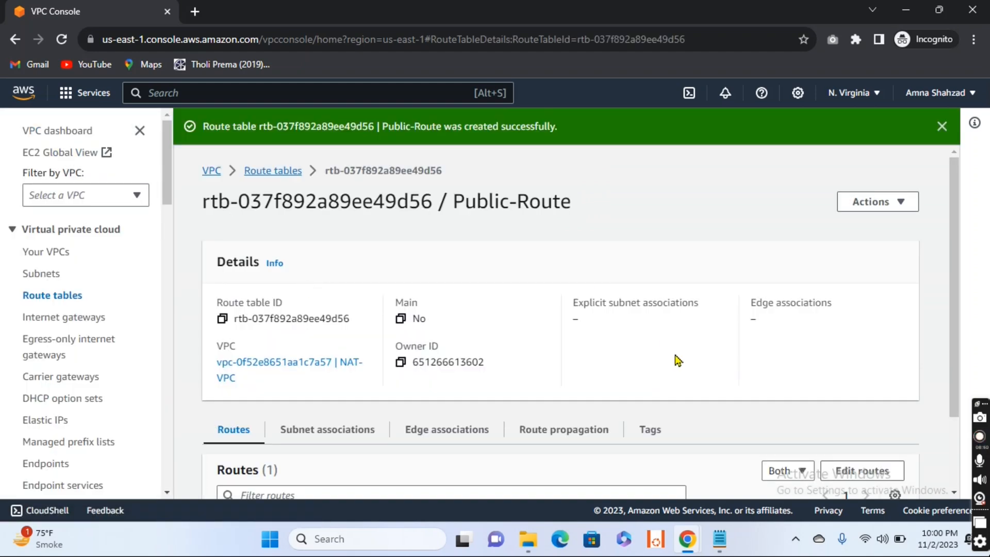
- Open the NAT gateway list and refresh it to check the state of NAT-IGW
{"action": "left_click", "coordinate": [278, 172]}
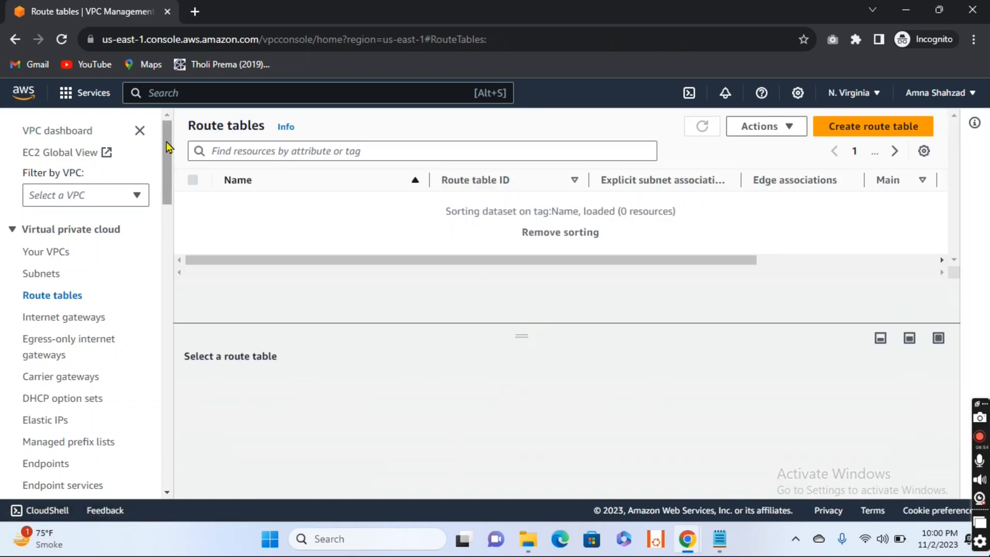
{"action": "left_click_drag", "start_coordinate": [170, 154], "coordinate": [169, 225]}
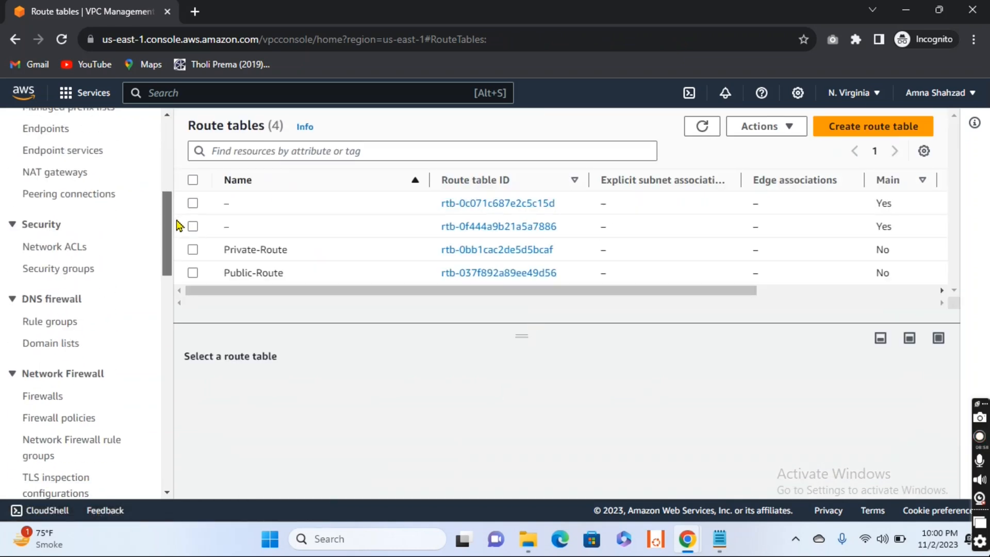
{"action": "left_click", "coordinate": [72, 174]}
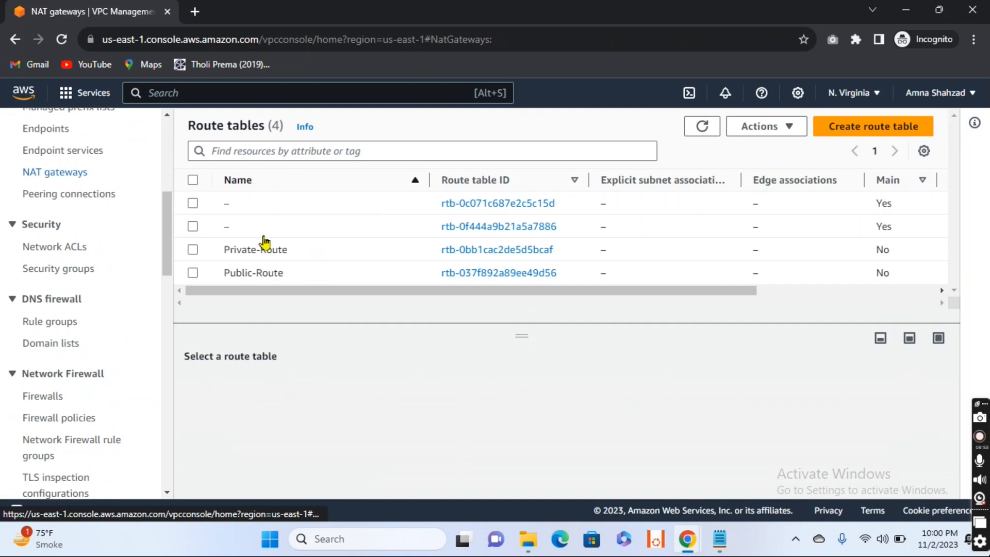
{"action": "left_click", "coordinate": [697, 133]}
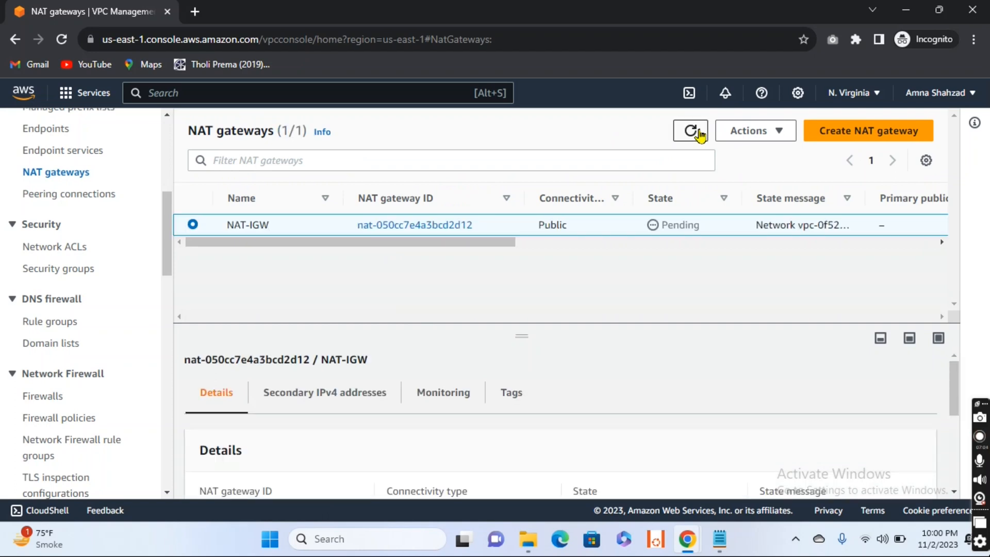
{"action": "left_click_drag", "start_coordinate": [165, 228], "coordinate": [172, 165]}
- Associate Private-Subnet with the Private-Route table and save the association
{"action": "left_click", "coordinate": [59, 293]}
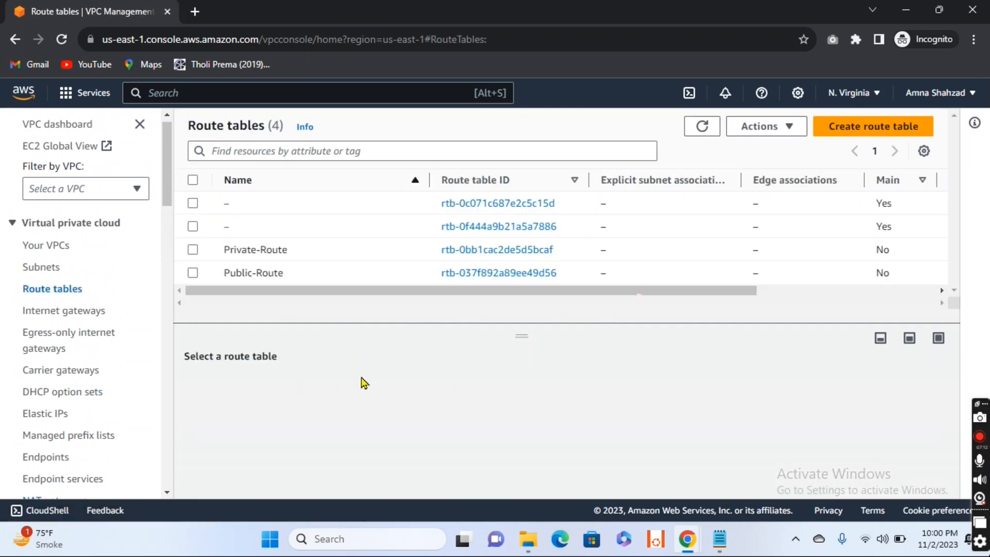
{"action": "left_click", "coordinate": [193, 251]}
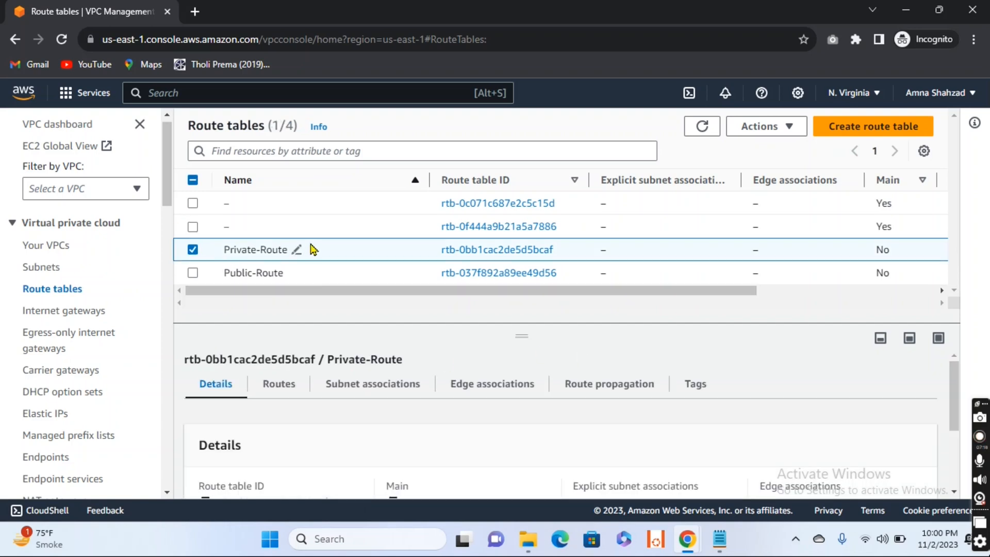
{"action": "left_click", "coordinate": [357, 390]}
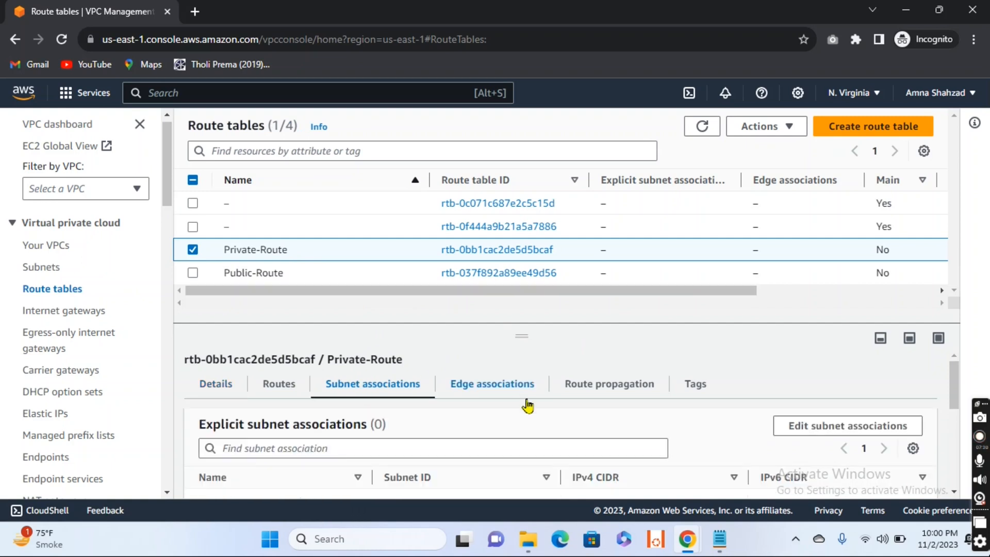
{"action": "left_click", "coordinate": [854, 425]}
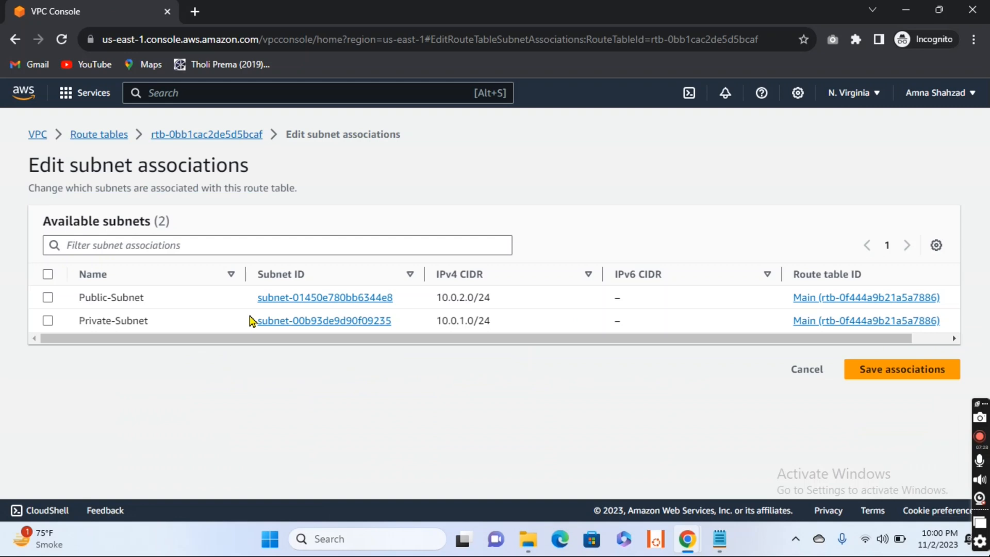
{"action": "left_click", "coordinate": [48, 321]}
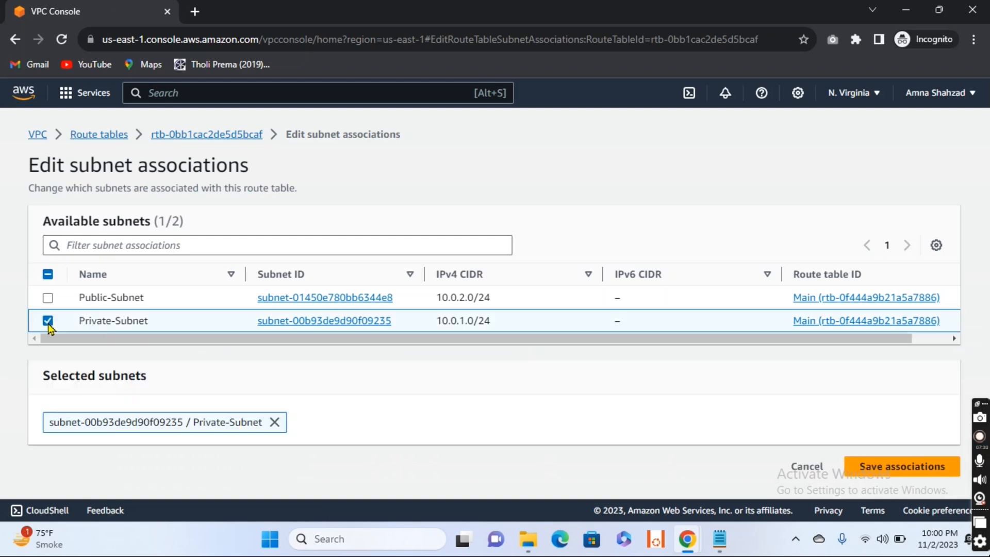
{"action": "left_click", "coordinate": [897, 471]}
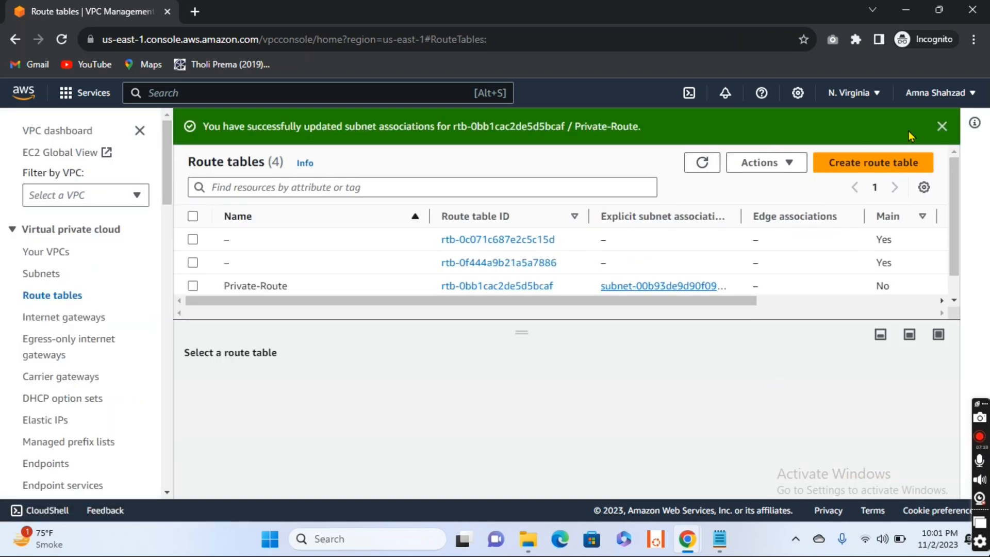
{"action": "left_click", "coordinate": [942, 126]}
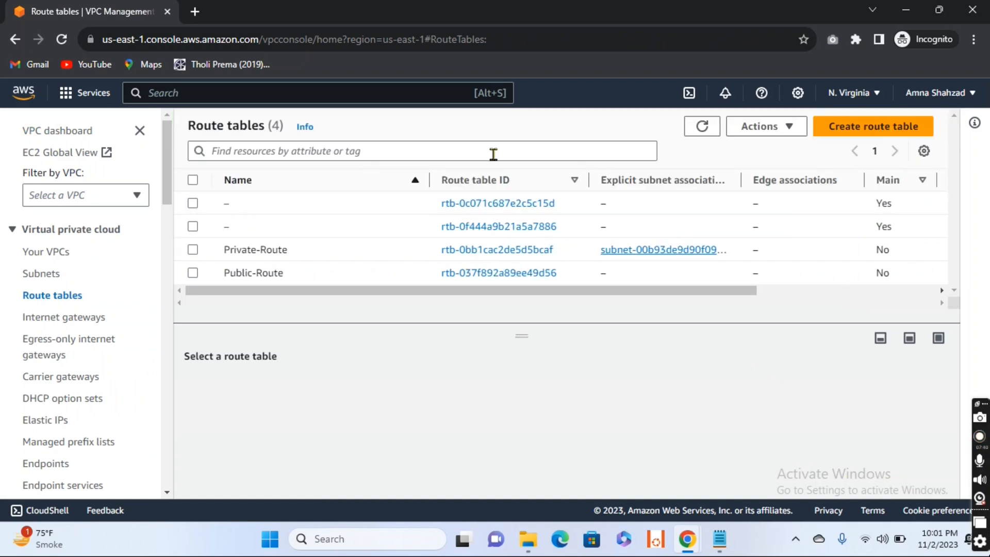
- Associate Public-Subnet with the Public-Route table, save the association and refresh the route table list
{"action": "left_click", "coordinate": [192, 274]}
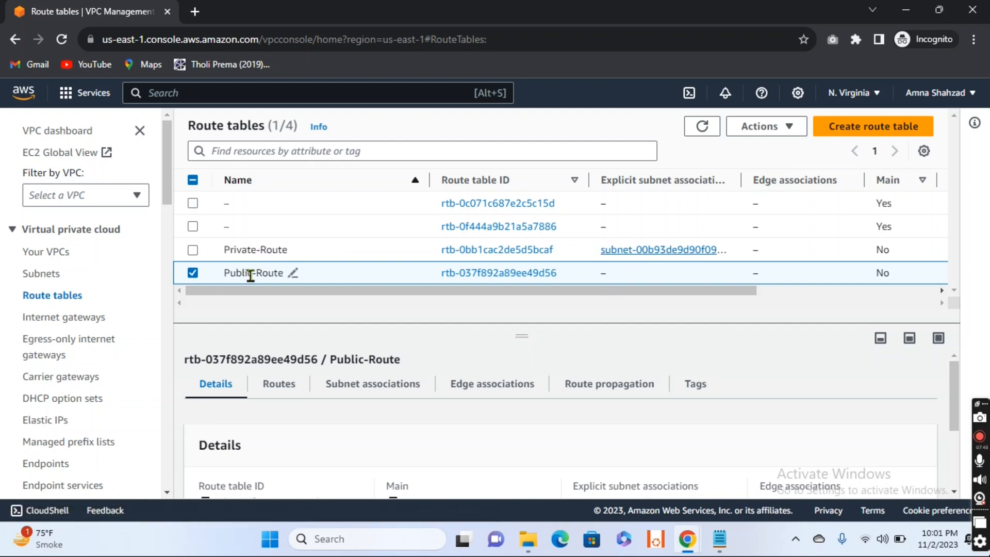
{"action": "left_click", "coordinate": [363, 394]}
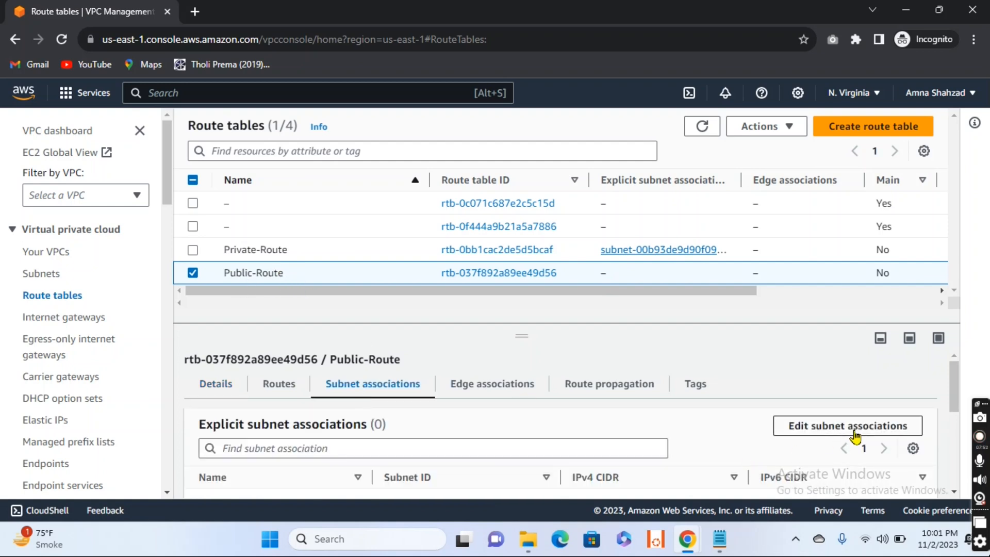
{"action": "left_click", "coordinate": [856, 436]}
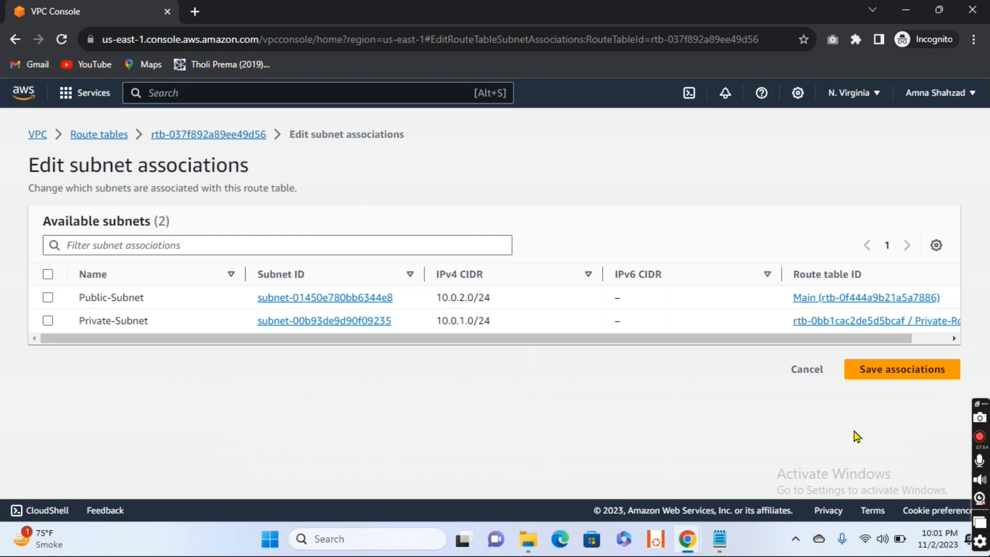
{"action": "left_click", "coordinate": [48, 298]}
{"action": "left_click", "coordinate": [894, 470]}
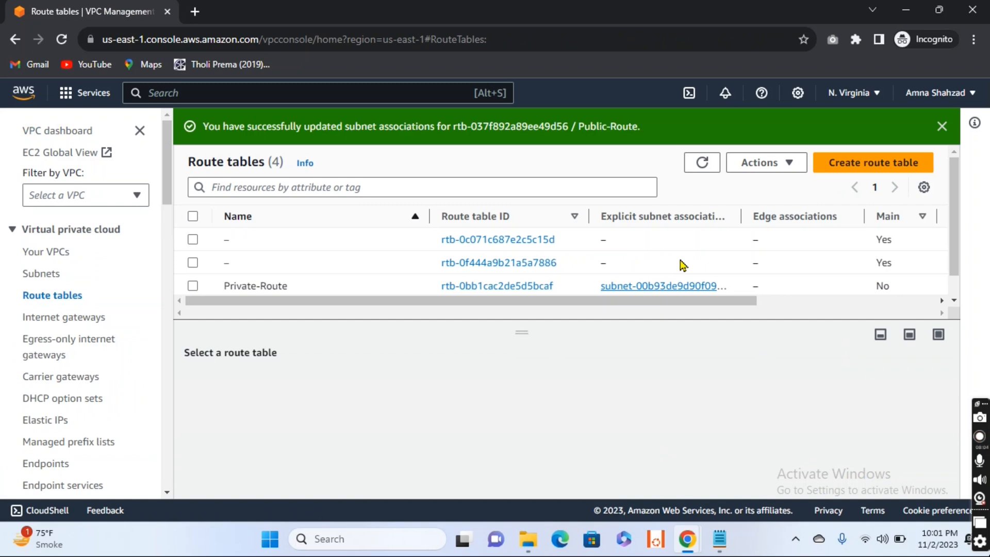
{"action": "left_click", "coordinate": [702, 163]}
{"action": "left_click", "coordinate": [941, 126]}
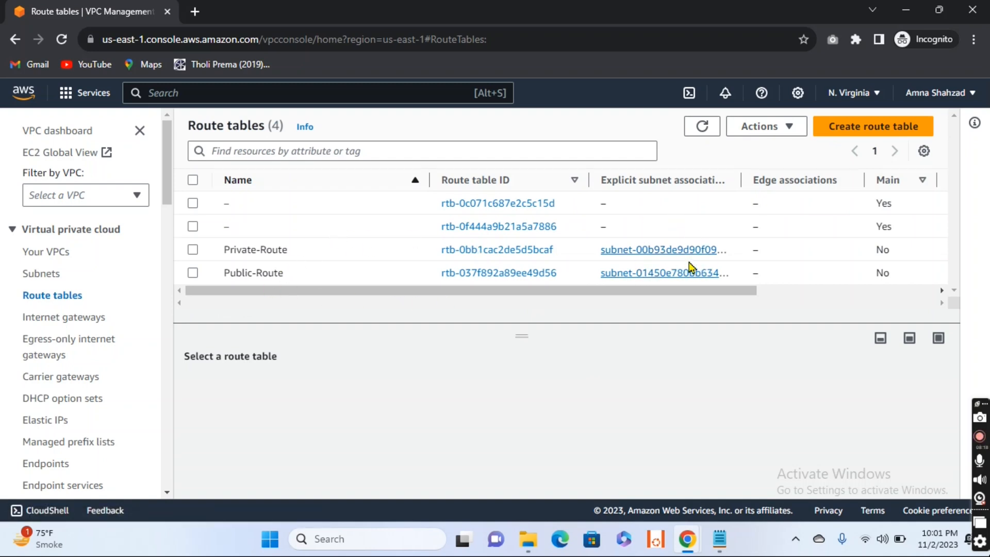
- Open the routes of the Public-Route table for editing and add a route with destination 0.0.0.0/0
{"action": "left_click", "coordinate": [193, 274]}
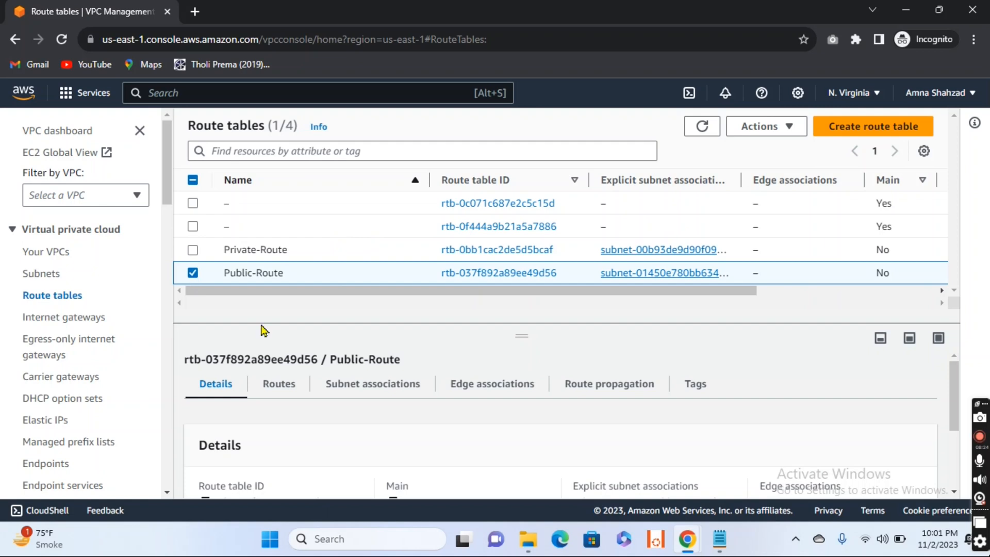
{"action": "left_click", "coordinate": [273, 388]}
{"action": "scroll", "coordinate": [441, 424], "scroll_direction": "down", "scroll_amount": 1}
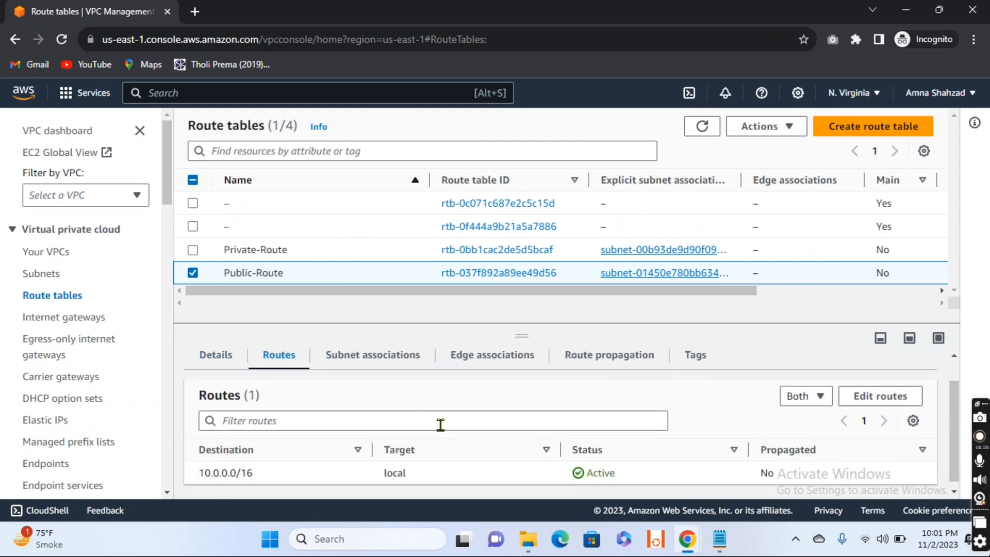
{"action": "left_click", "coordinate": [886, 403]}
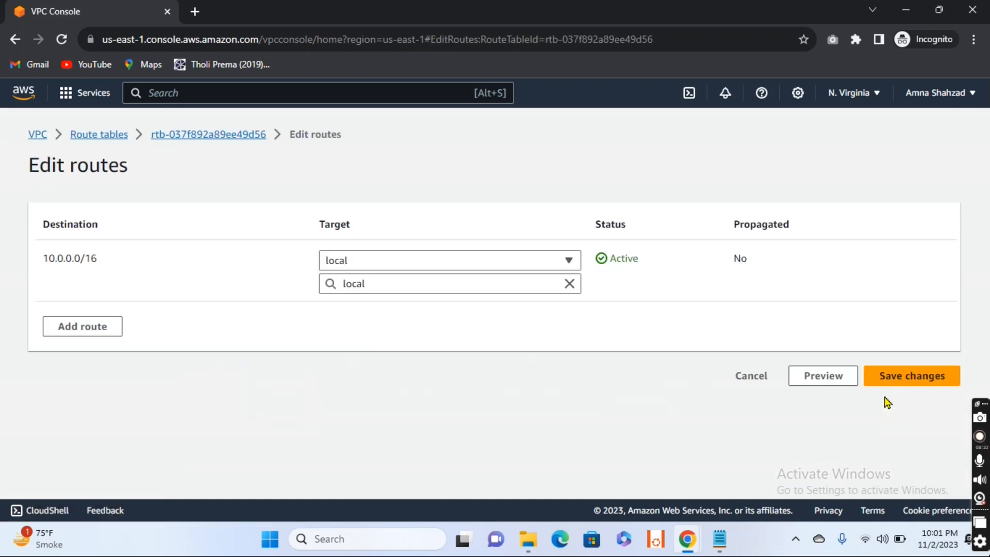
{"action": "left_click", "coordinate": [91, 330]}
{"action": "left_click", "coordinate": [220, 326]}
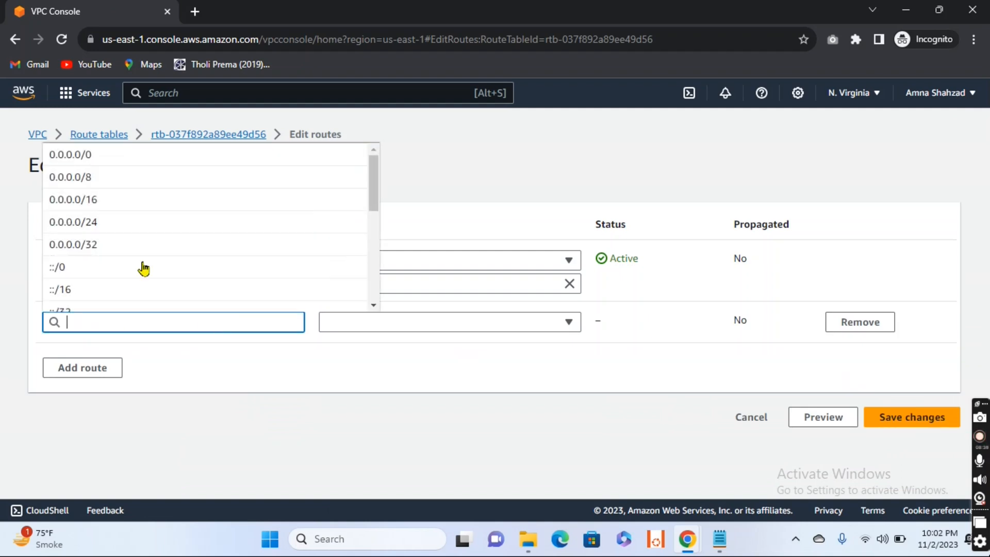
{"action": "left_click", "coordinate": [114, 166]}
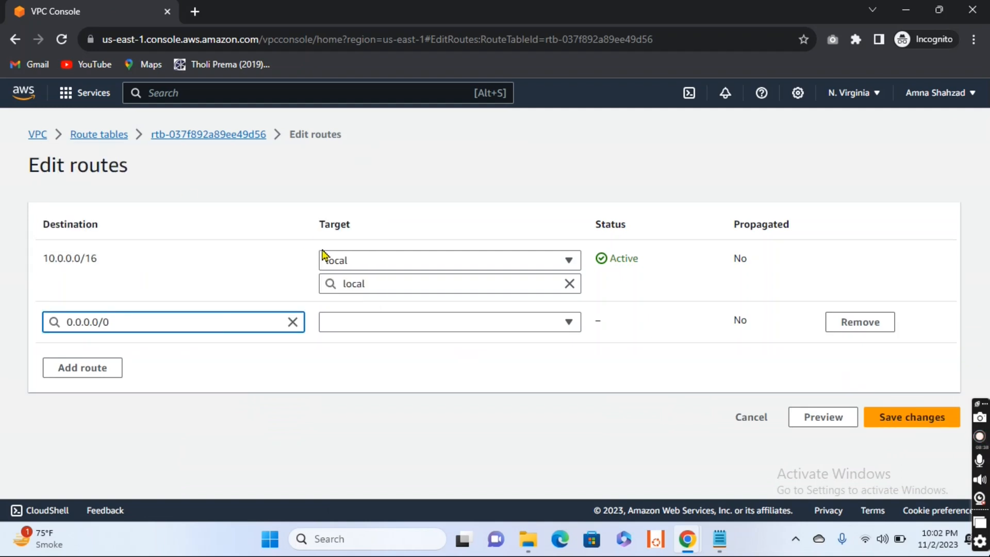
- Try to target the 0.0.0.0/0 route at an Internet Gateway, remove the route and return to the route table list
{"action": "left_click", "coordinate": [571, 332]}
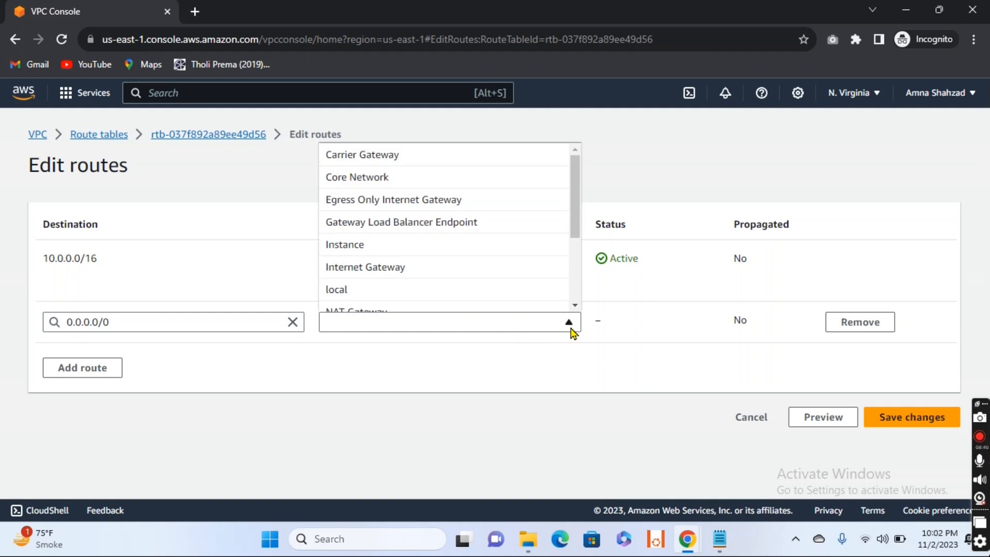
{"action": "left_click", "coordinate": [447, 274]}
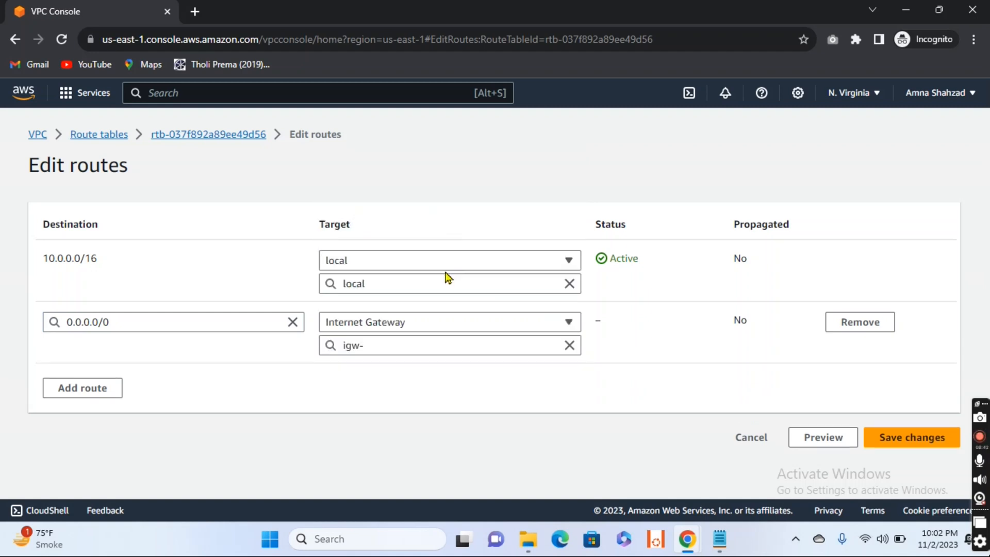
{"action": "left_click", "coordinate": [427, 346]}
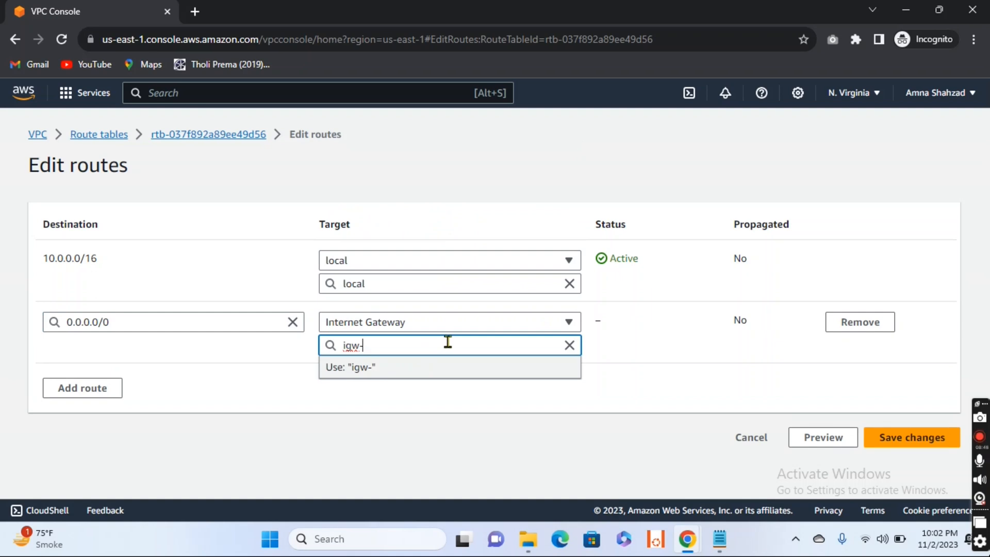
{"action": "left_click", "coordinate": [591, 431]}
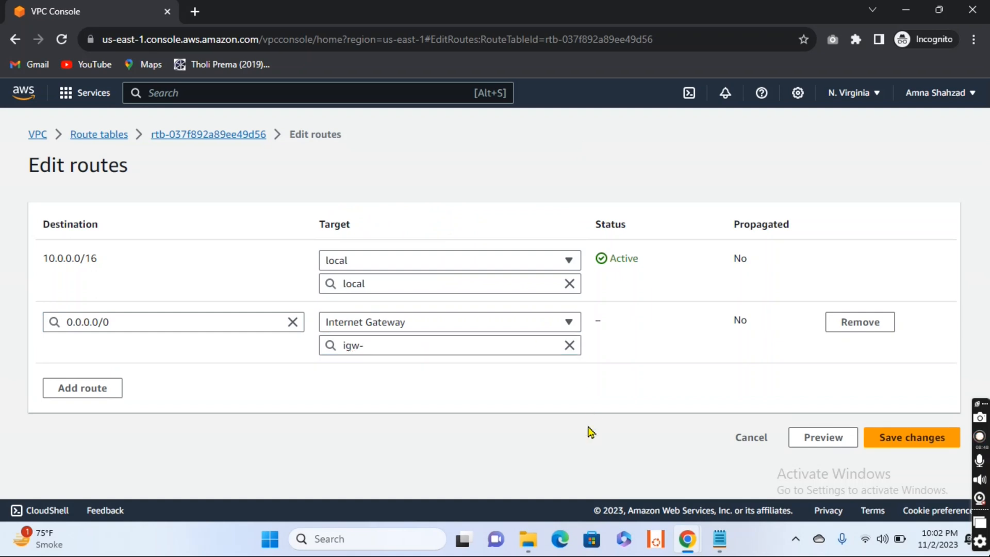
{"action": "left_click", "coordinate": [493, 348]}
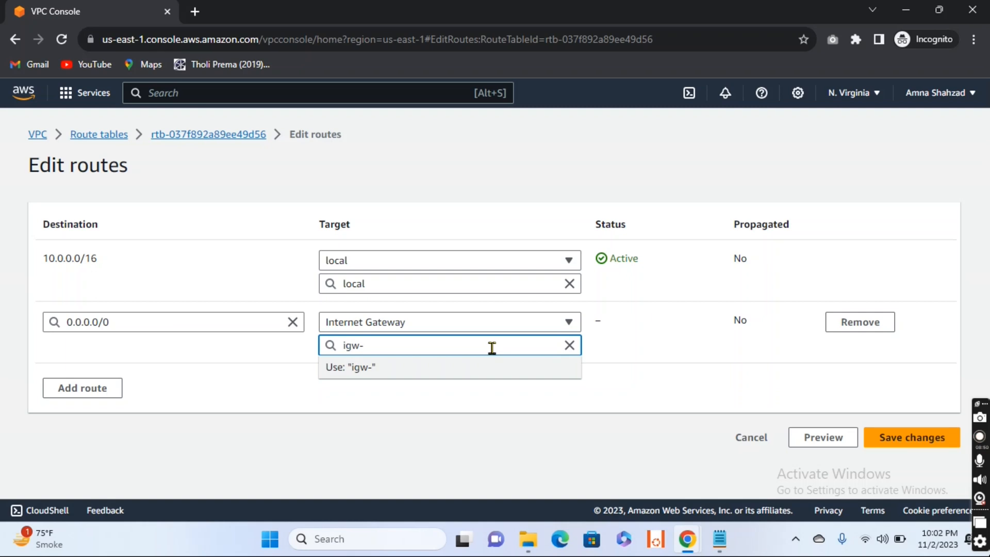
{"action": "left_click", "coordinate": [222, 409]}
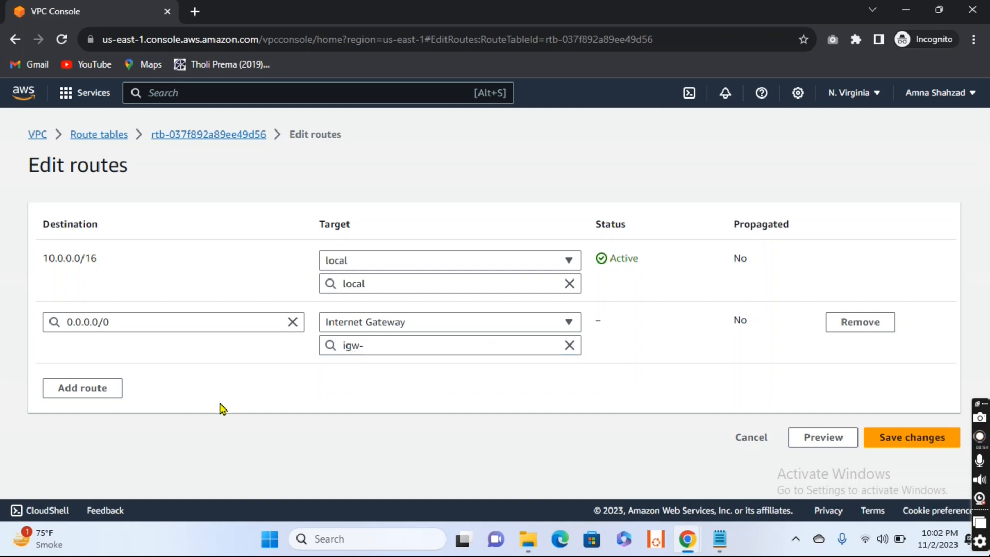
{"action": "left_click", "coordinate": [871, 322]}
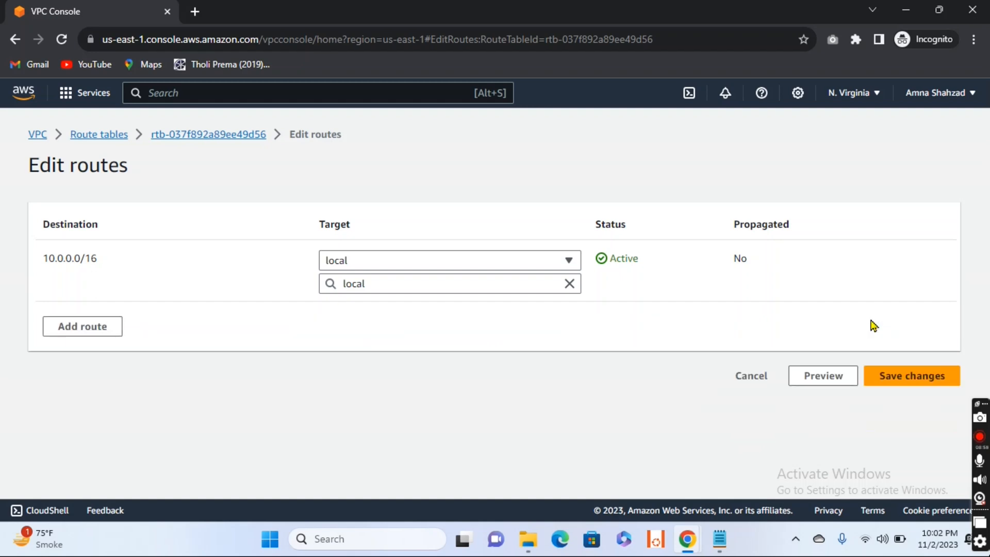
{"action": "left_click", "coordinate": [80, 135]}
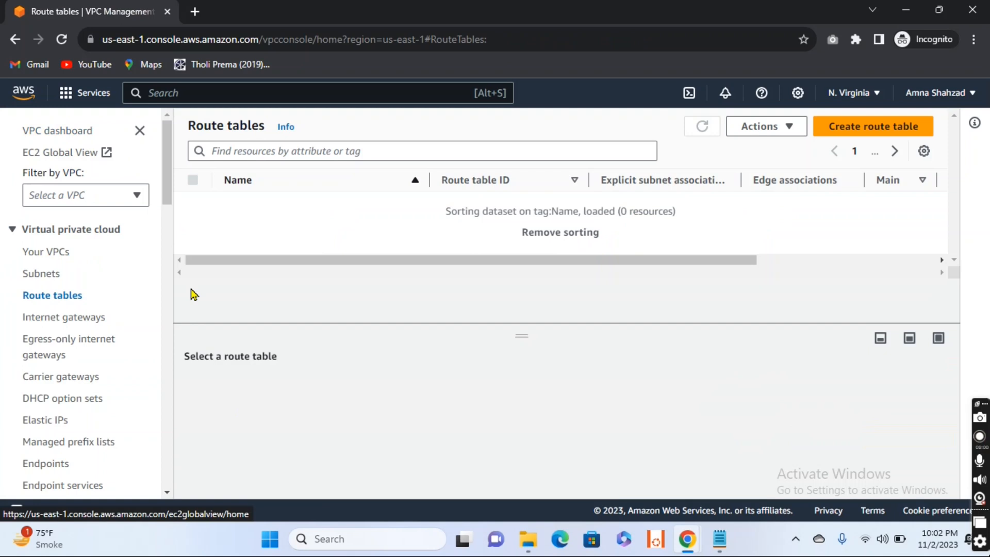
- Attach the internet gateway IGW to NAT-VPC and dismiss the notification
{"action": "left_click", "coordinate": [65, 319]}
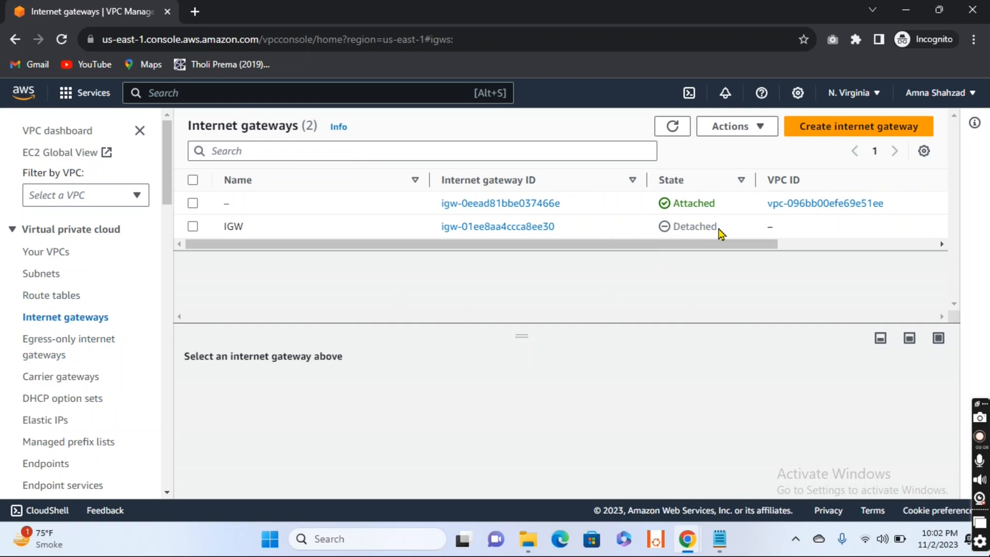
{"action": "left_click", "coordinate": [193, 227]}
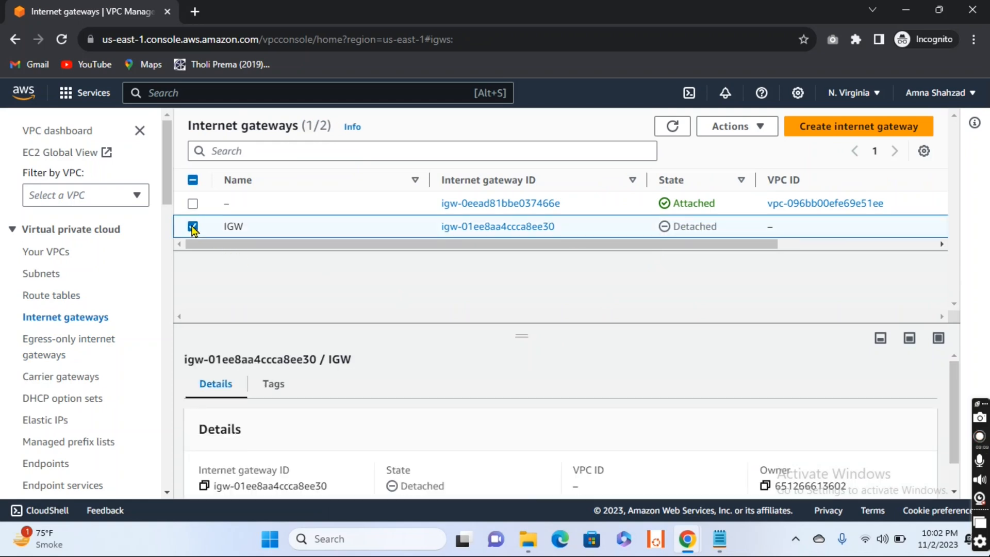
{"action": "left_click", "coordinate": [767, 130]}
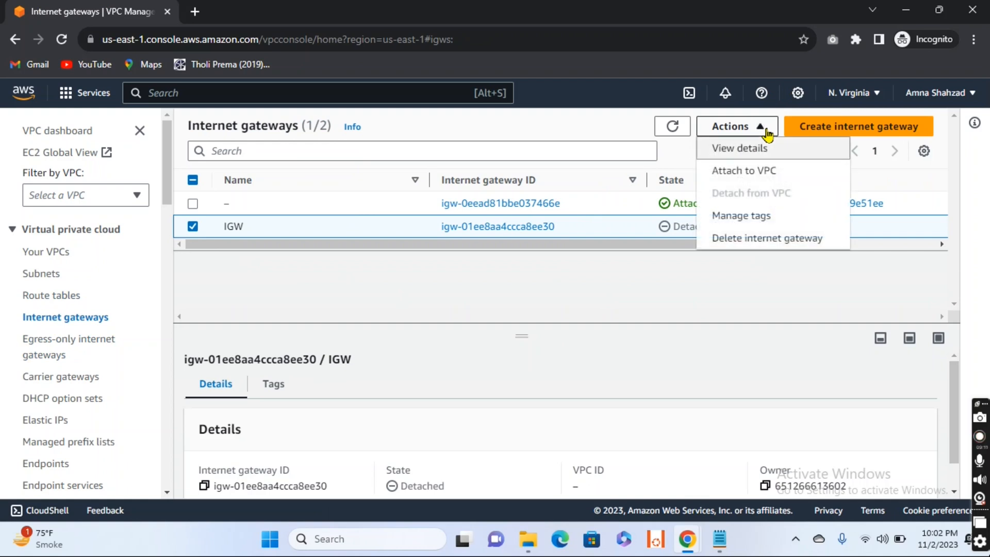
{"action": "left_click", "coordinate": [759, 177]}
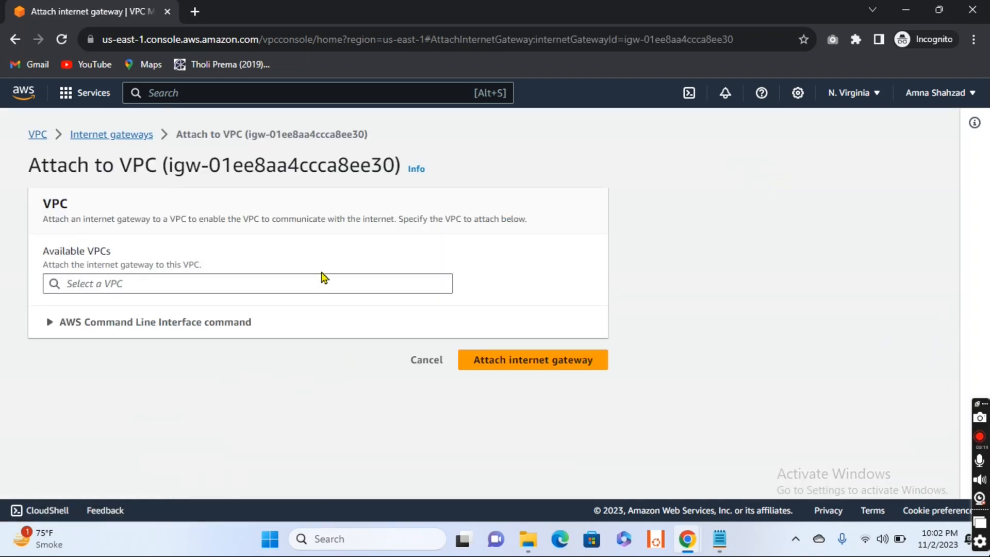
{"action": "left_click", "coordinate": [300, 285]}
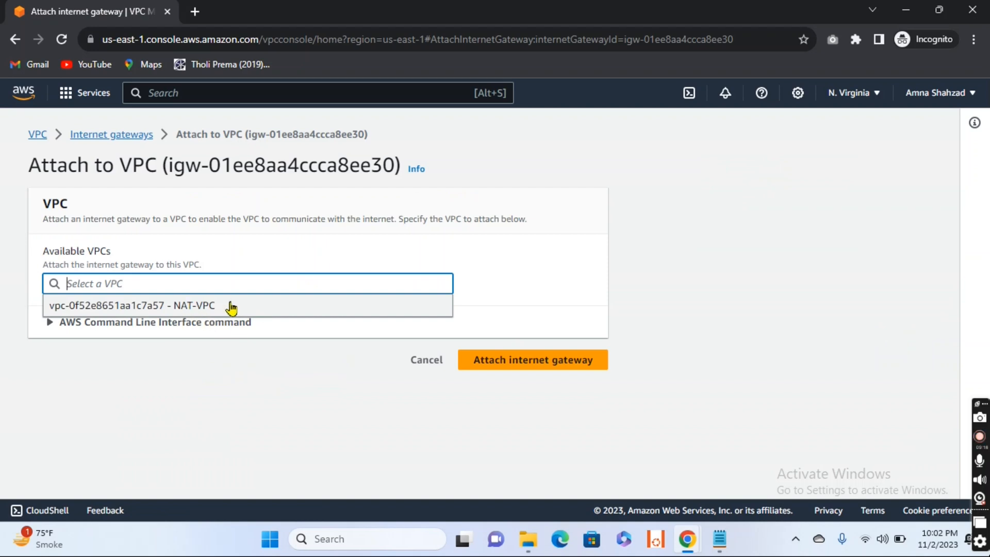
{"action": "left_click", "coordinate": [197, 309]}
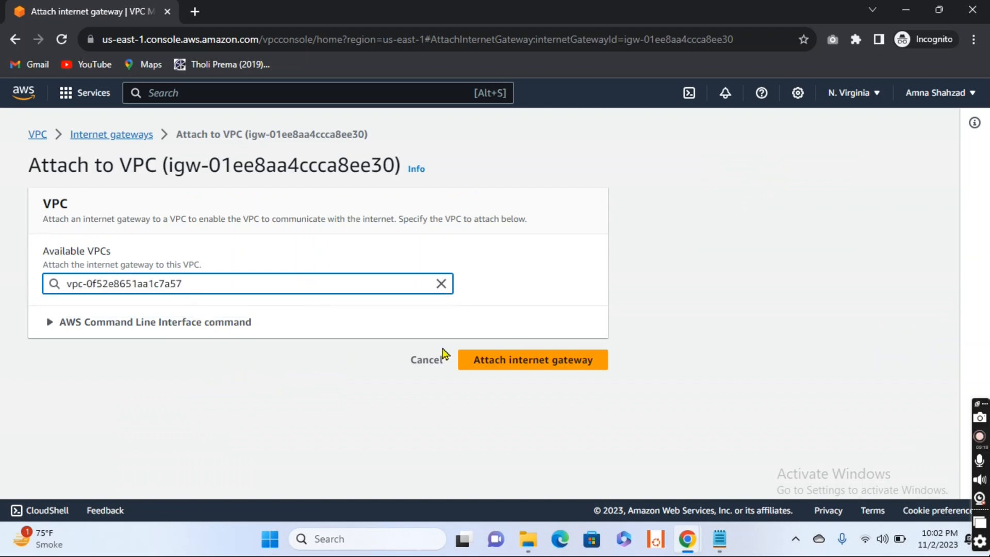
{"action": "left_click", "coordinate": [547, 360]}
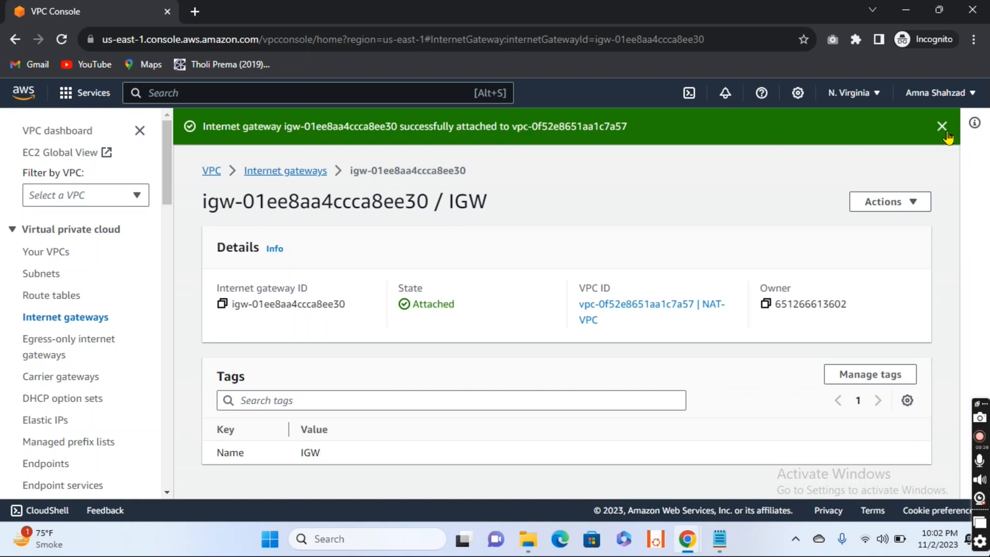
{"action": "left_click", "coordinate": [941, 127]}
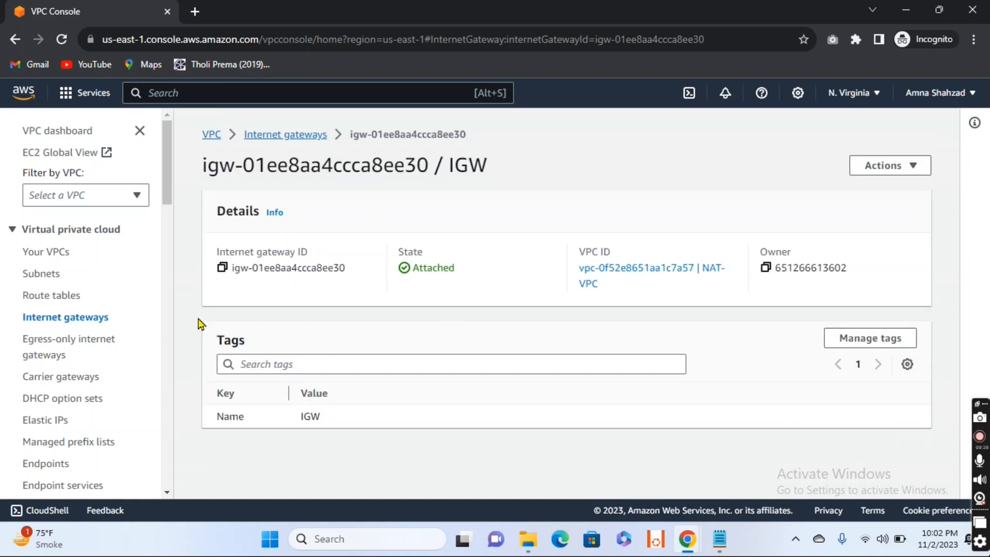
- Open the routes of the Public-Route table for editing and add a route with destination 0.0.0.0/0
{"action": "left_click", "coordinate": [46, 297]}
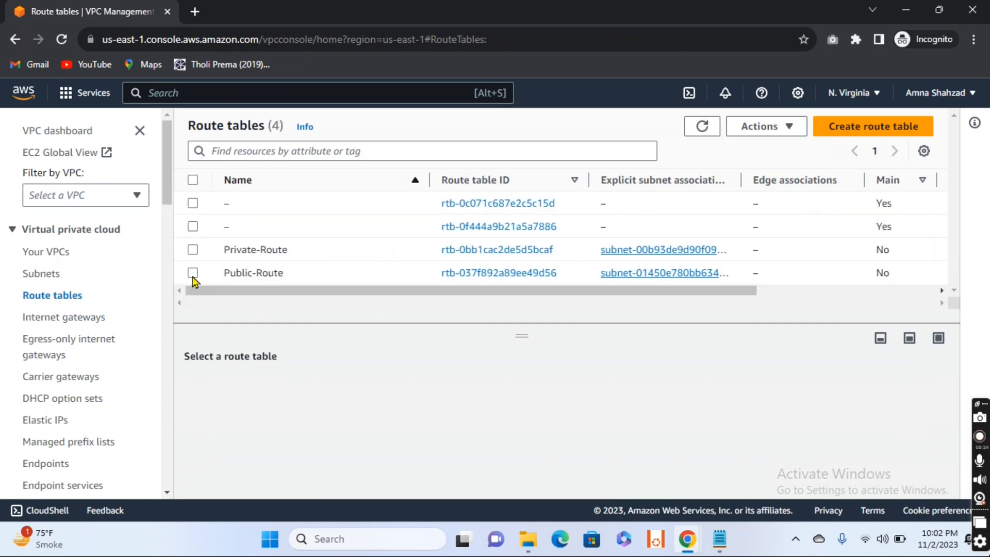
{"action": "left_click", "coordinate": [193, 273]}
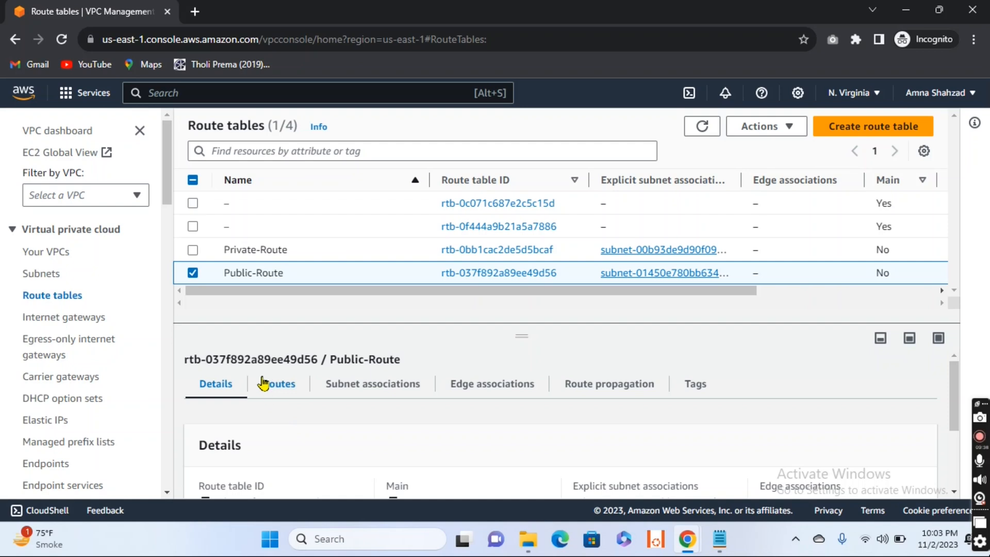
{"action": "left_click", "coordinate": [279, 386]}
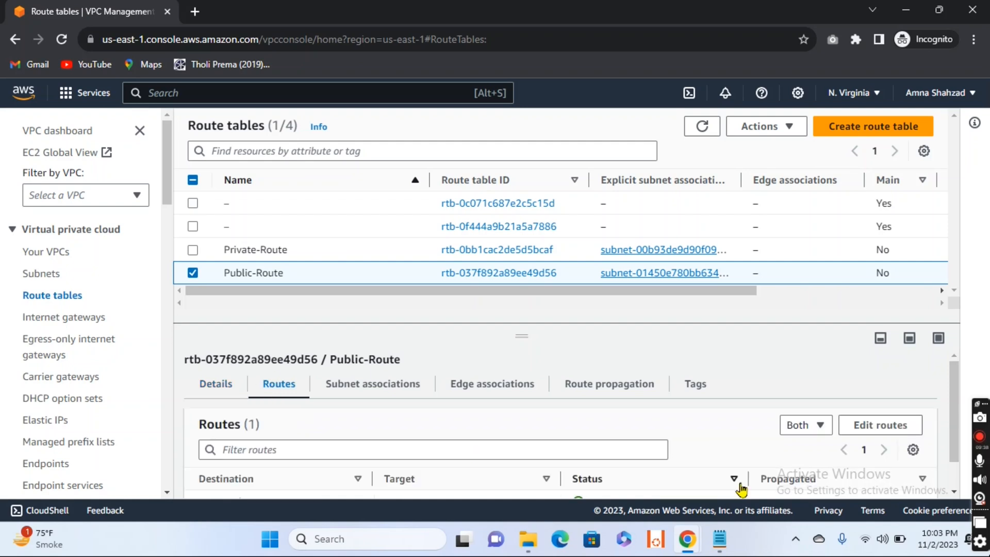
{"action": "left_click", "coordinate": [880, 431]}
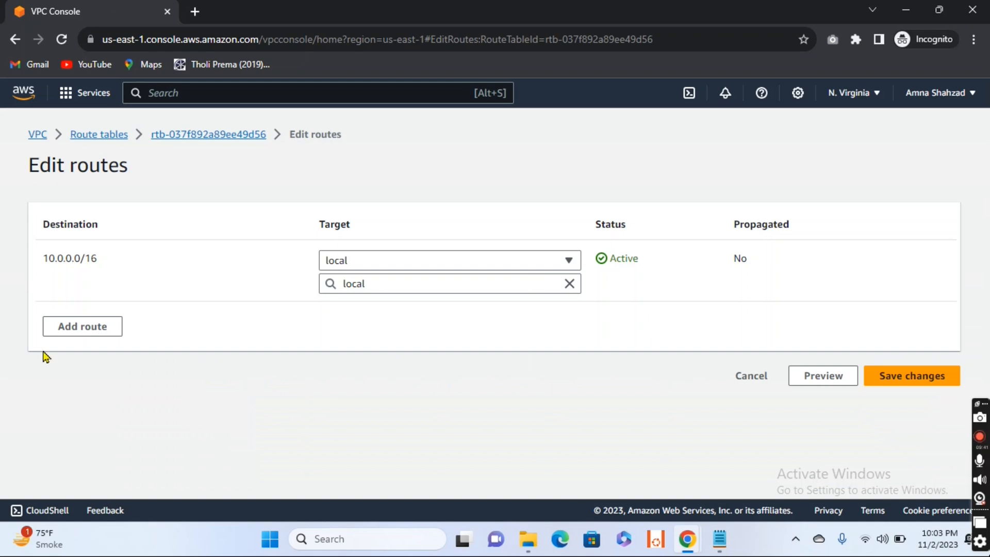
{"action": "left_click", "coordinate": [76, 328]}
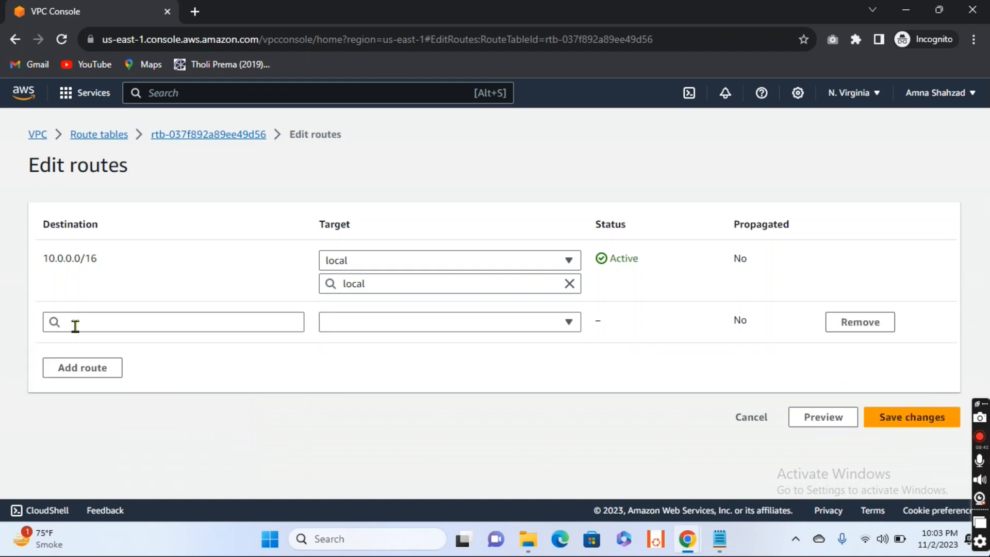
{"action": "left_click", "coordinate": [111, 324]}
{"action": "left_click", "coordinate": [78, 160]}
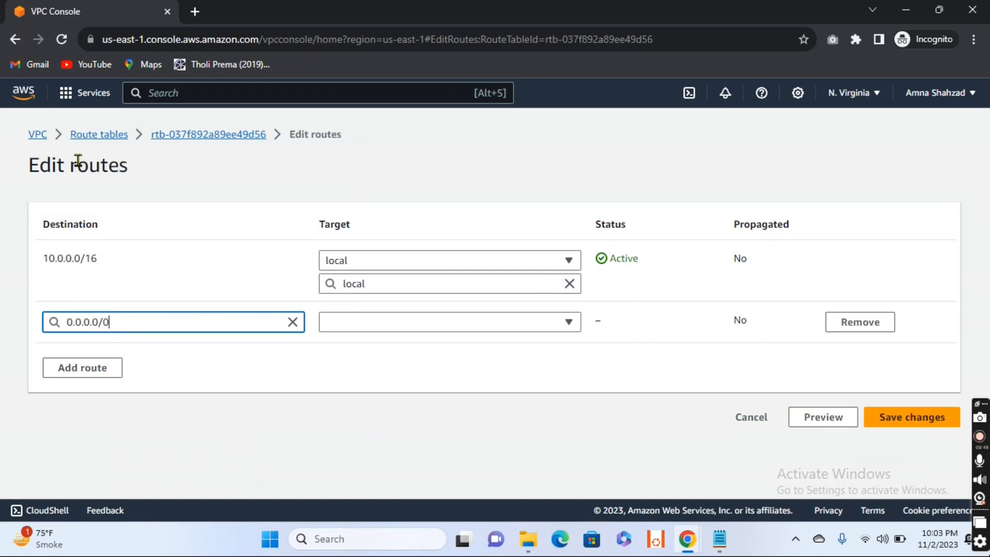
- Target the 0.0.0.0/0 route at the Internet Gateway IGW, save the changes and return to the route table list
{"action": "left_click", "coordinate": [423, 325]}
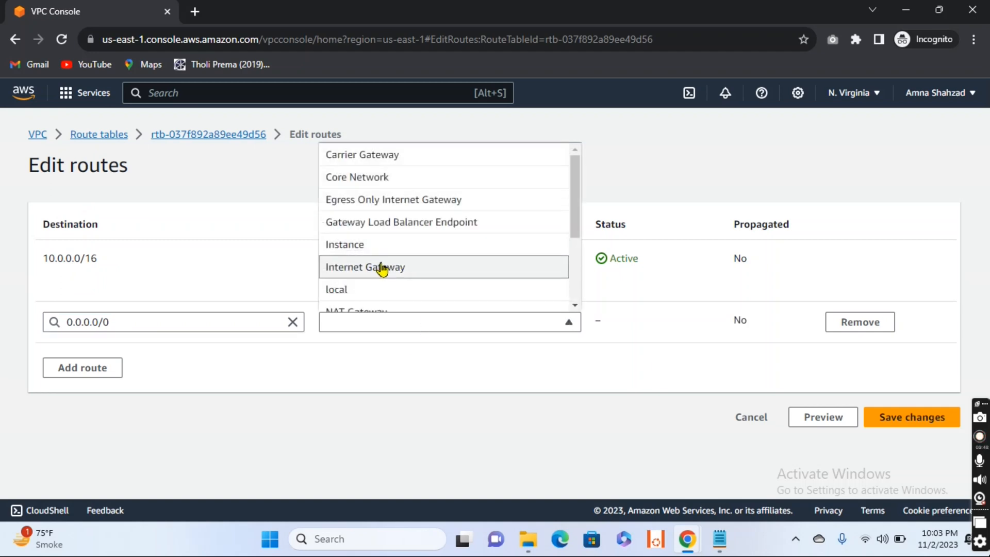
{"action": "left_click", "coordinate": [382, 267]}
{"action": "left_click", "coordinate": [428, 343]}
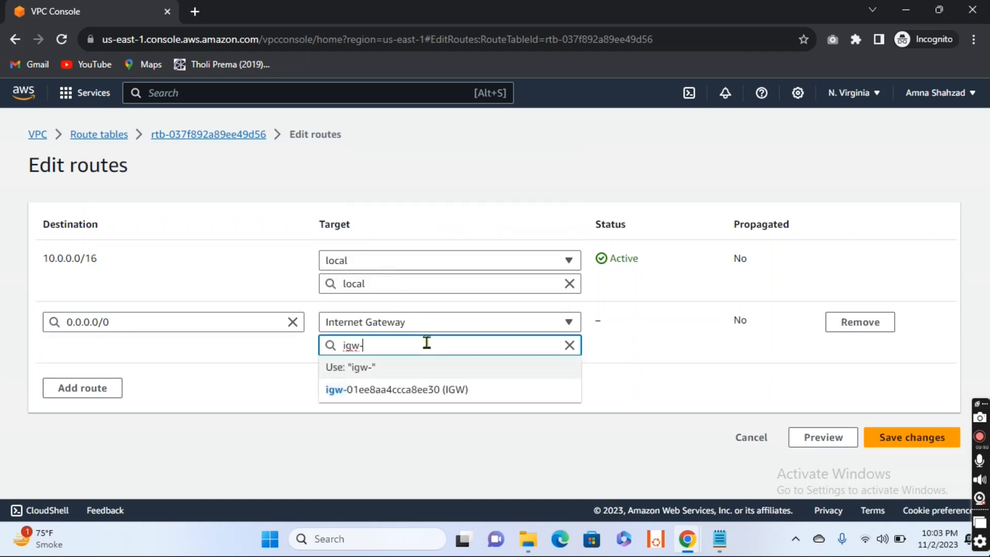
{"action": "left_click", "coordinate": [432, 397]}
{"action": "left_click", "coordinate": [910, 444]}
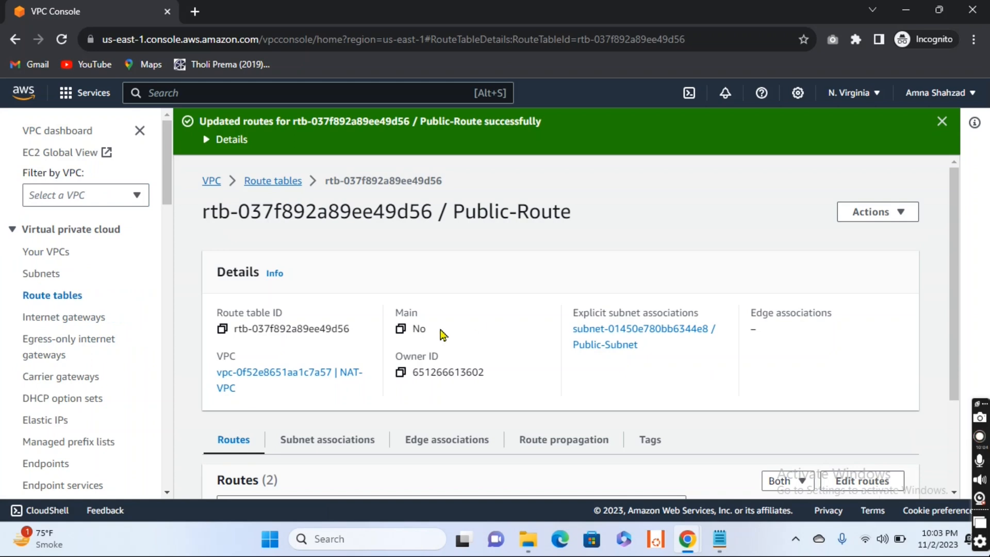
{"action": "left_click", "coordinate": [66, 297]}
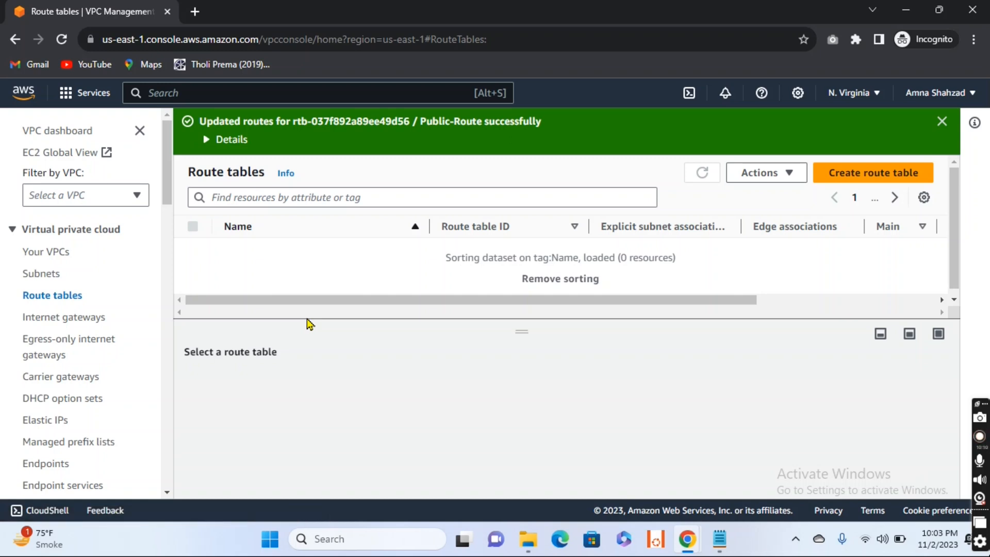
{"action": "left_click", "coordinate": [942, 121]}
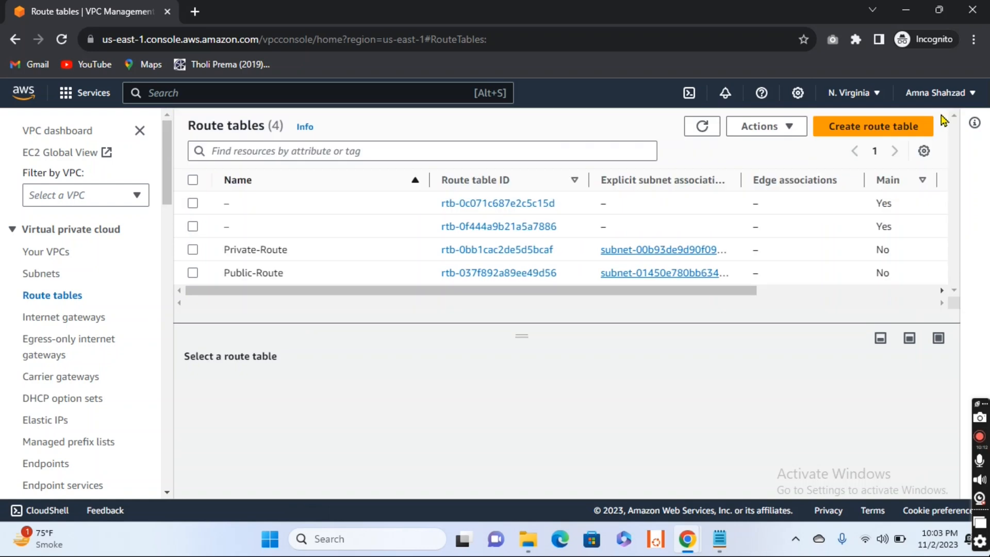
- Open the routes of the Private-Route table for editing and add a route with destination 0.0.0.0/0
{"action": "left_click", "coordinate": [192, 251]}
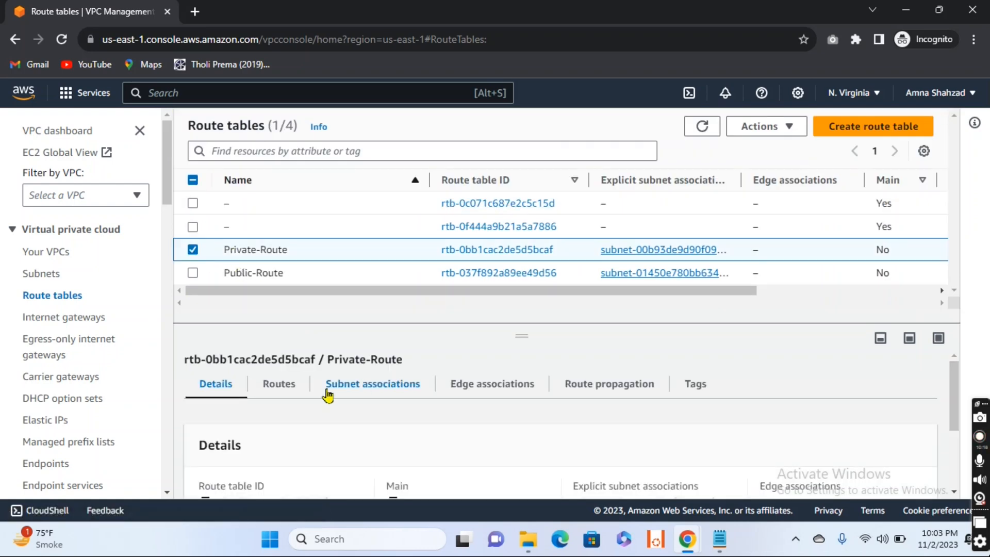
{"action": "left_click", "coordinate": [281, 391]}
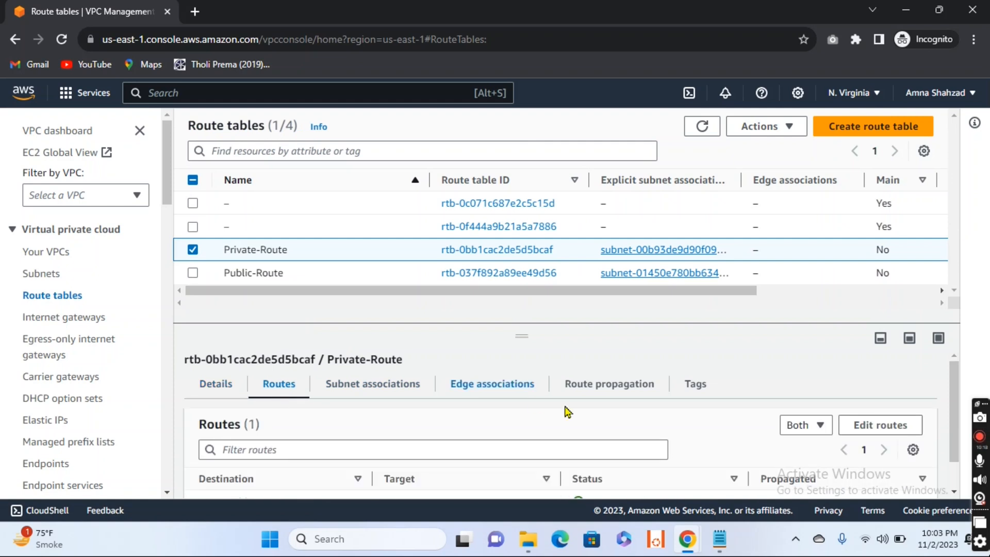
{"action": "left_click", "coordinate": [888, 431]}
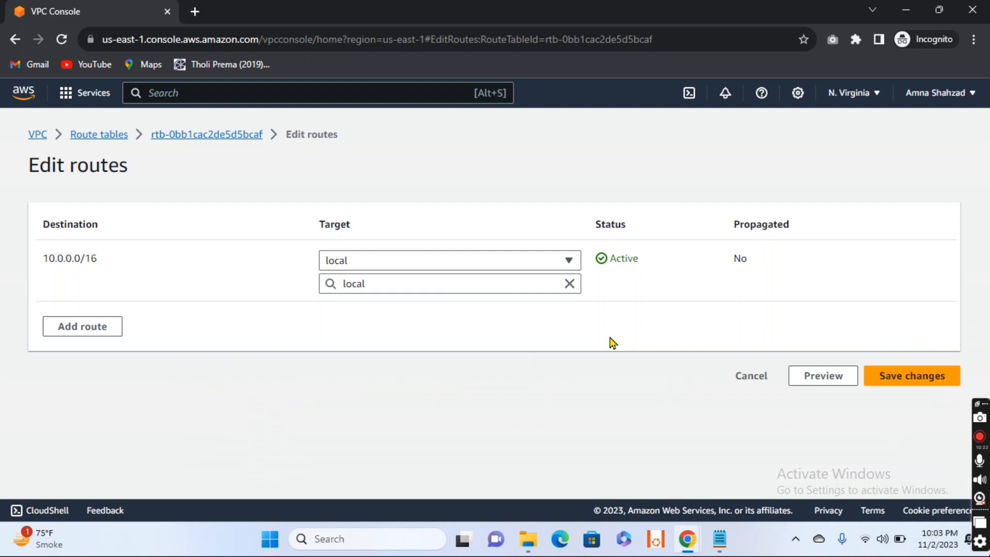
{"action": "left_click", "coordinate": [83, 326]}
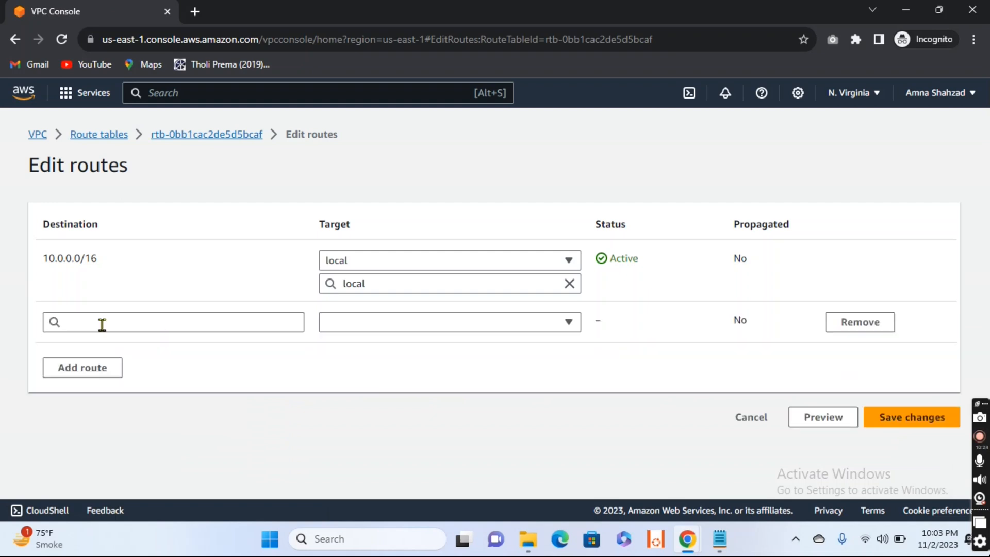
{"action": "left_click", "coordinate": [121, 323]}
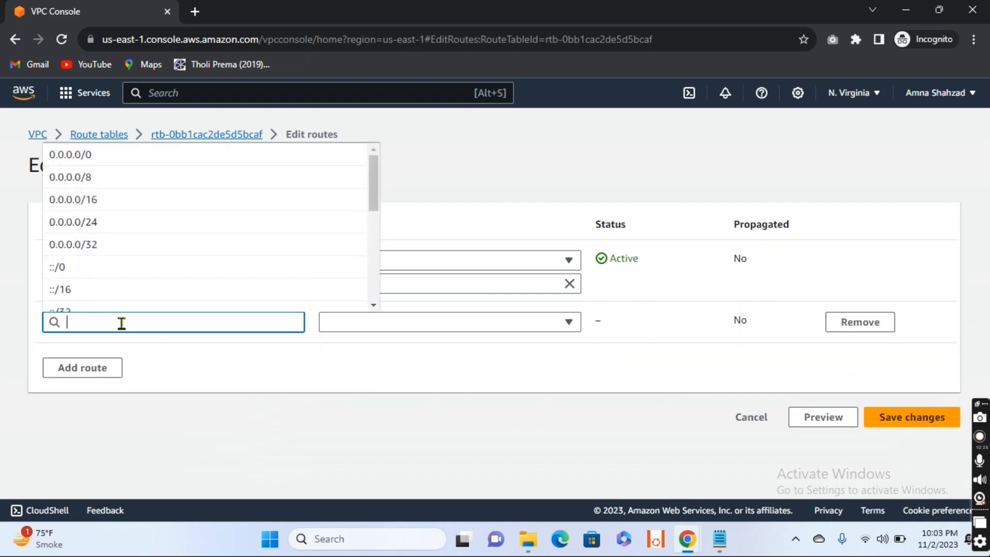
{"action": "left_click", "coordinate": [70, 155]}
- Try to save the private 0.0.0.0/0 route with the NAT Gateway NAT-IGW as target, then cancel the route editing
{"action": "left_click", "coordinate": [463, 327]}
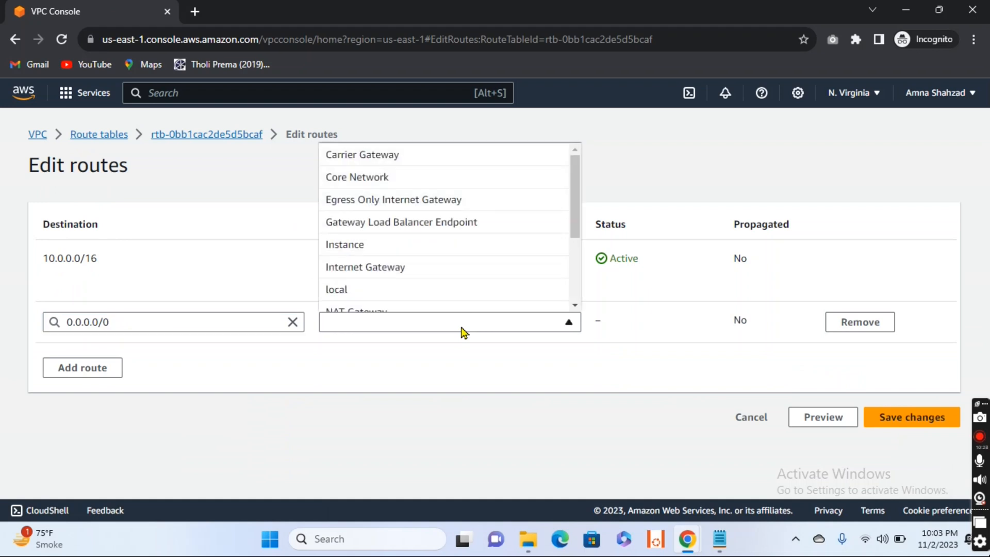
{"action": "left_click_drag", "start_coordinate": [579, 199], "coordinate": [583, 242]}
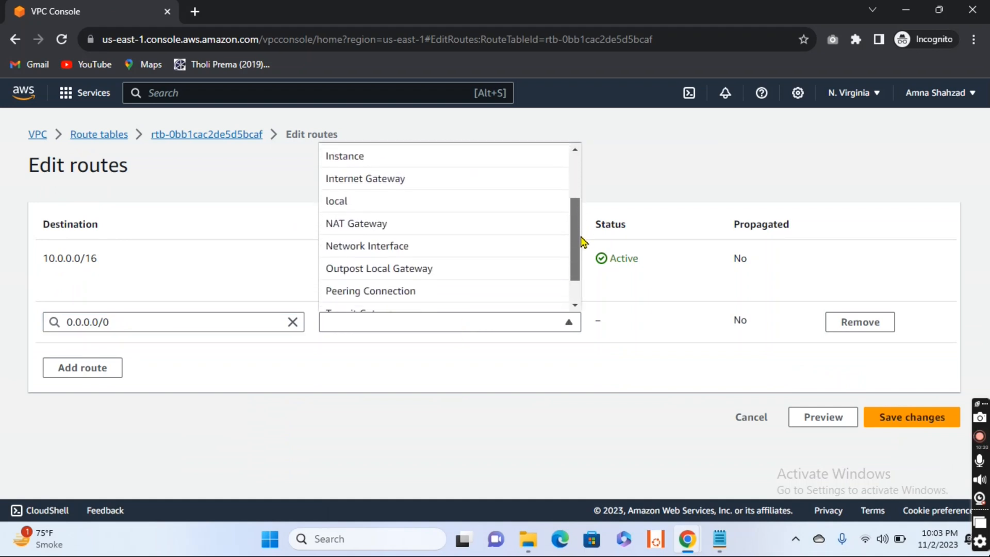
{"action": "left_click", "coordinate": [413, 231]}
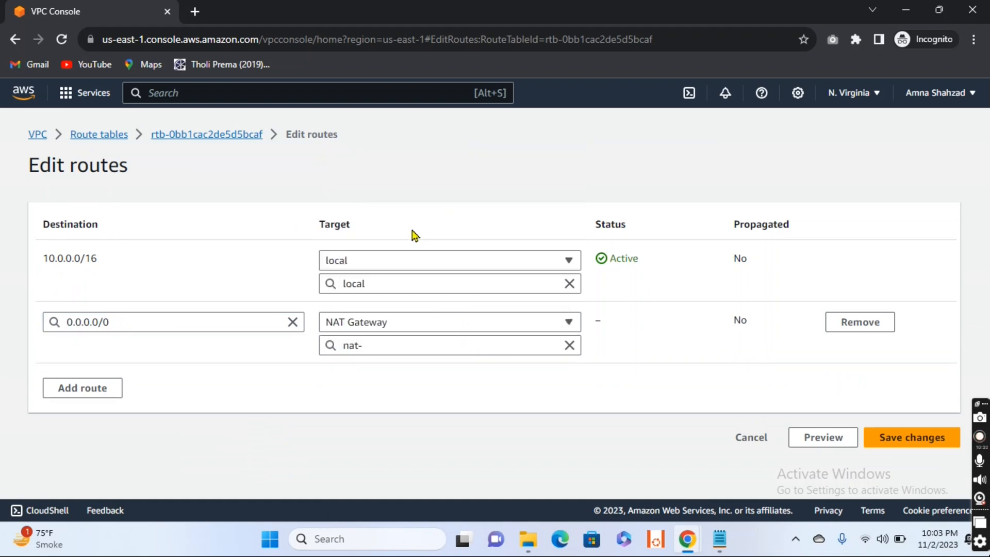
{"action": "left_click", "coordinate": [465, 344]}
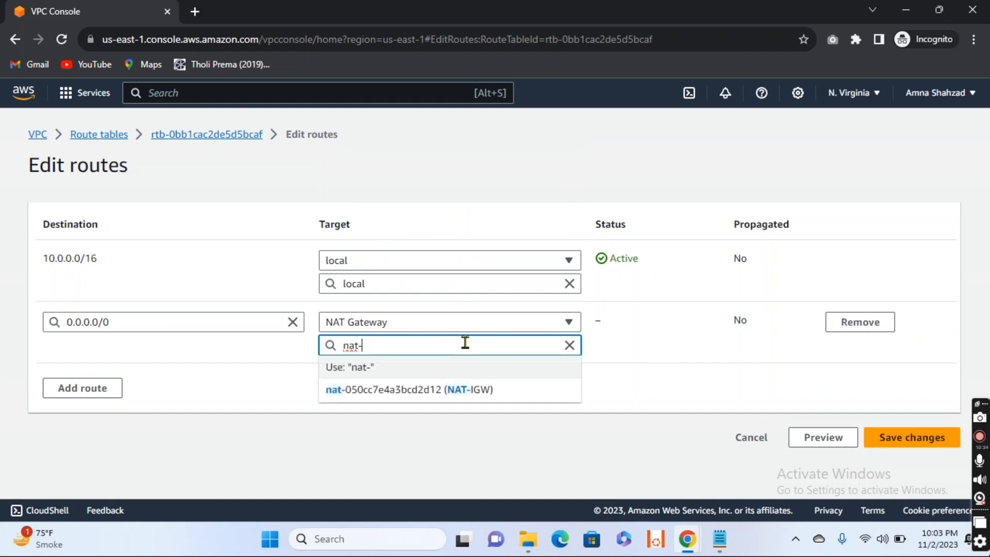
{"action": "left_click", "coordinate": [426, 390]}
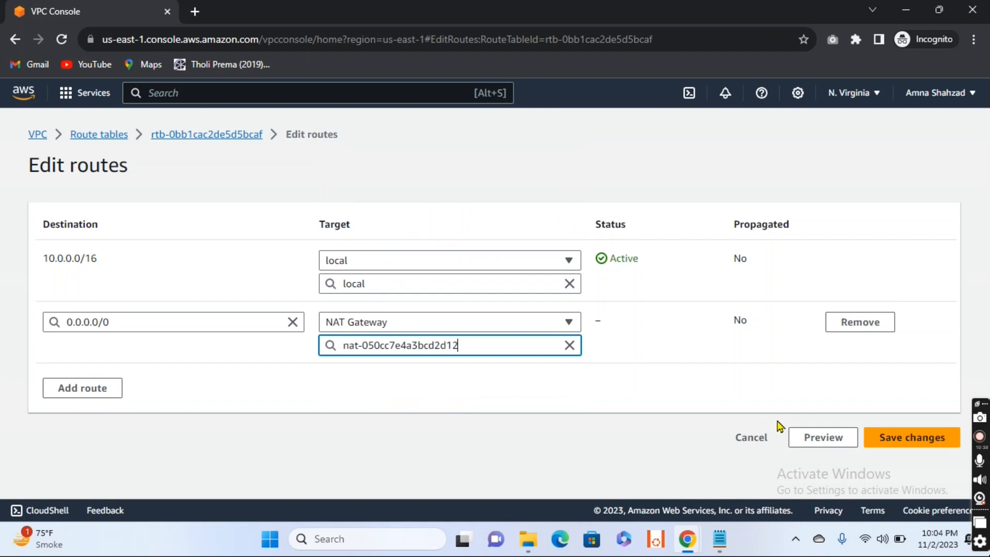
{"action": "left_click", "coordinate": [927, 437]}
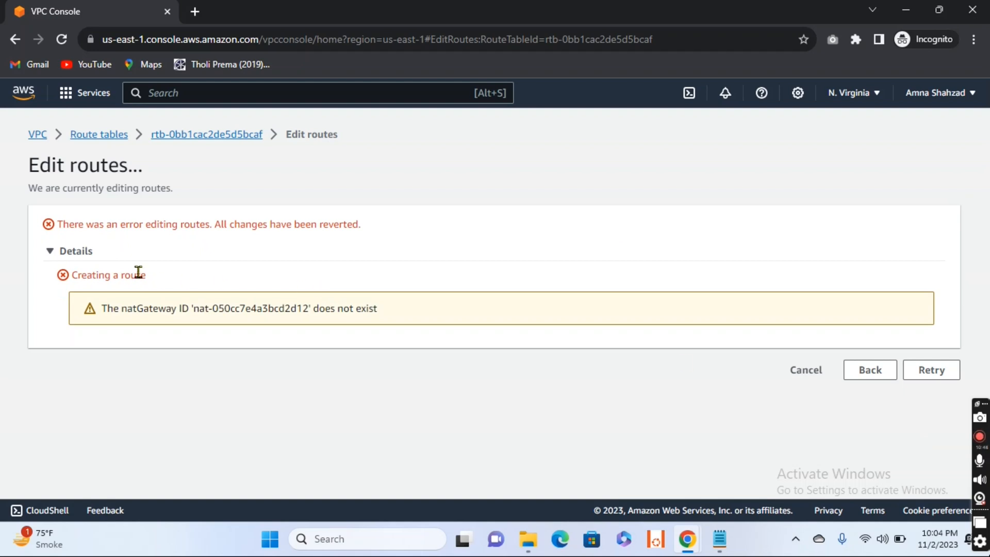
{"action": "left_click", "coordinate": [805, 374]}
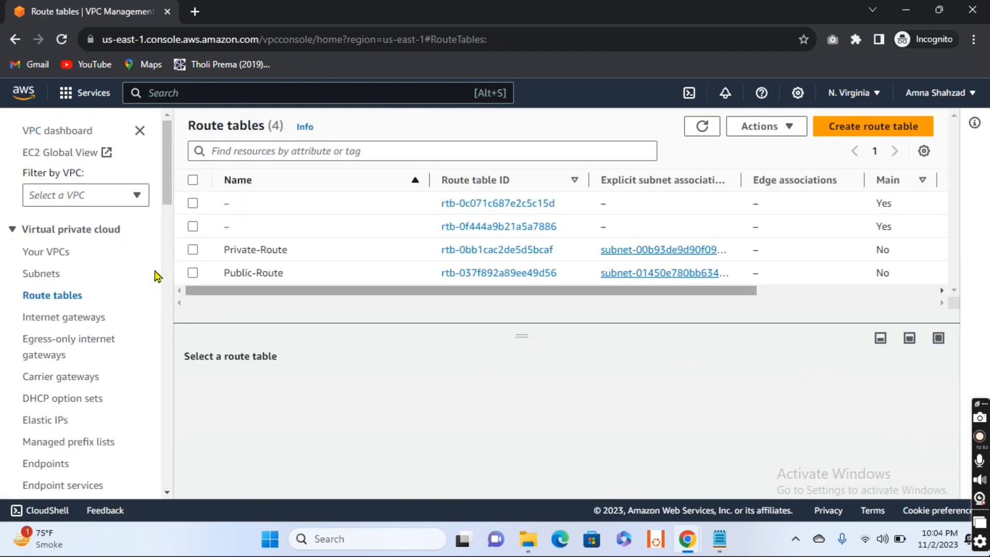
- Open the NAT gateway list, refresh it, and check the state and available actions of NAT-IGW
{"action": "left_click_drag", "start_coordinate": [166, 178], "coordinate": [177, 238]}
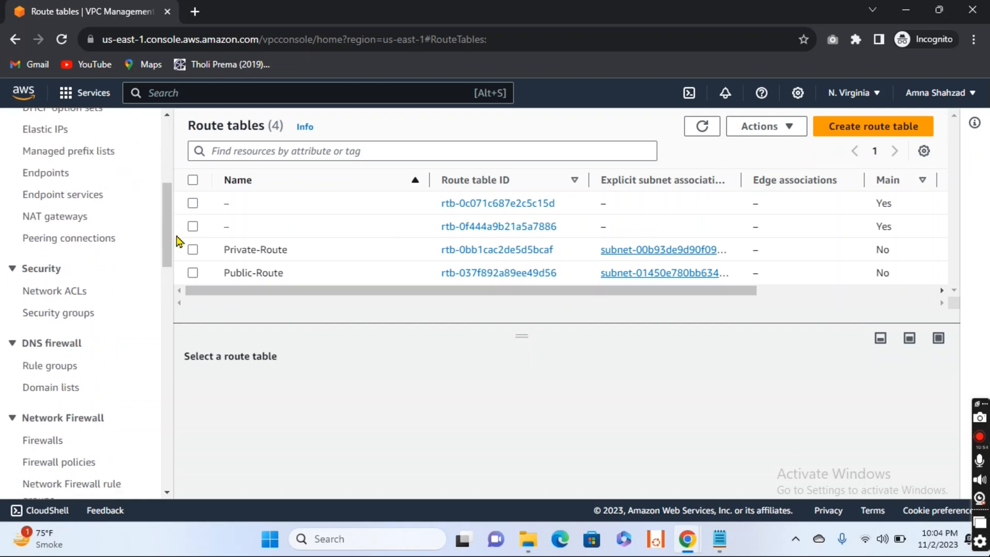
{"action": "left_click", "coordinate": [75, 217]}
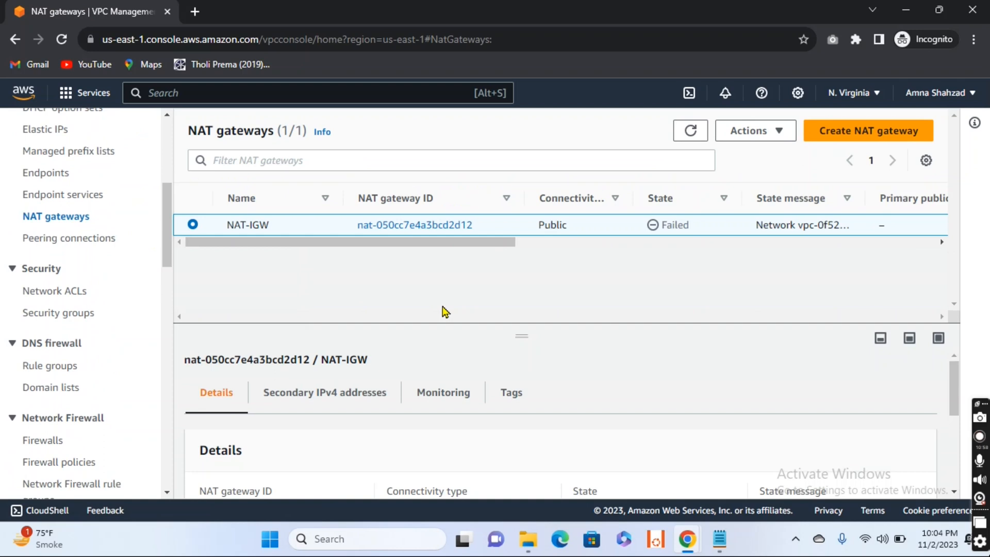
{"action": "left_click", "coordinate": [690, 131]}
{"action": "left_click", "coordinate": [764, 136]}
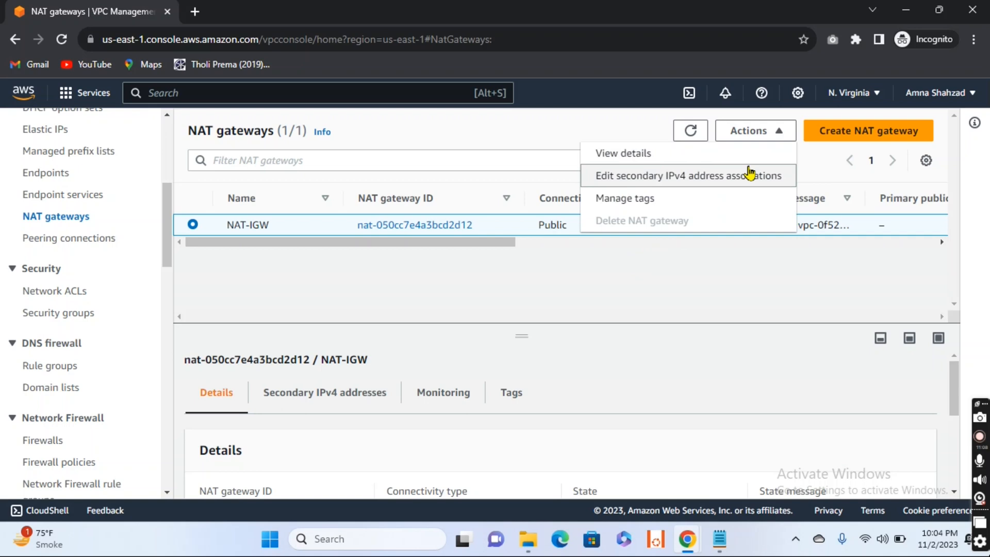
{"action": "left_click", "coordinate": [756, 306]}
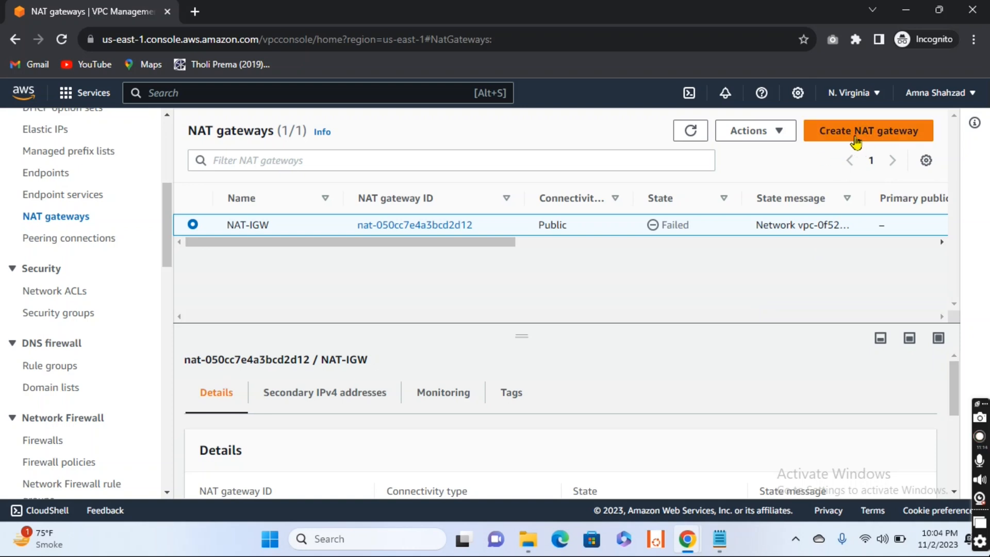
- Start creating a new NAT gateway and name it NAT-IGW-11
{"action": "left_click", "coordinate": [852, 138]}
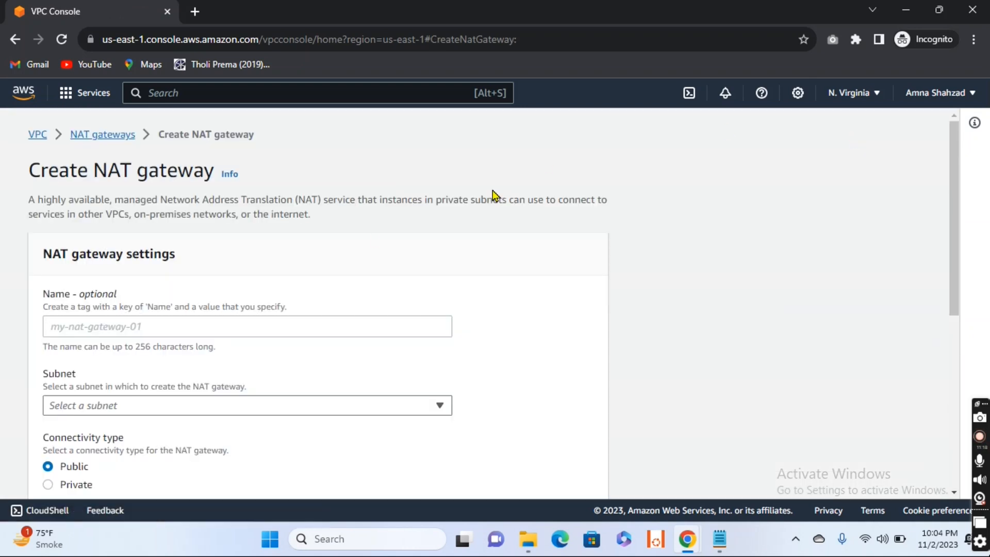
{"action": "left_click", "coordinate": [197, 329]}
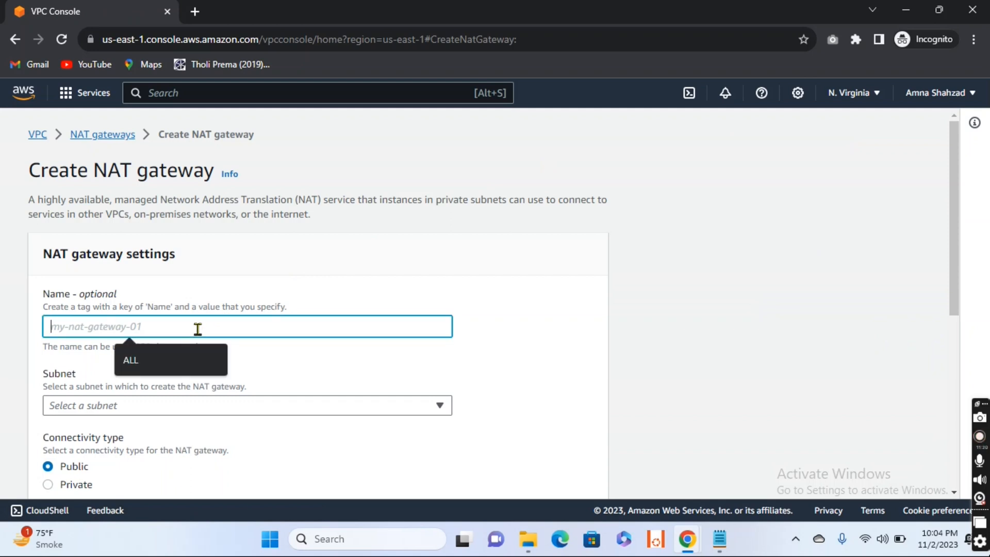
{"action": "type", "text": "NA"}
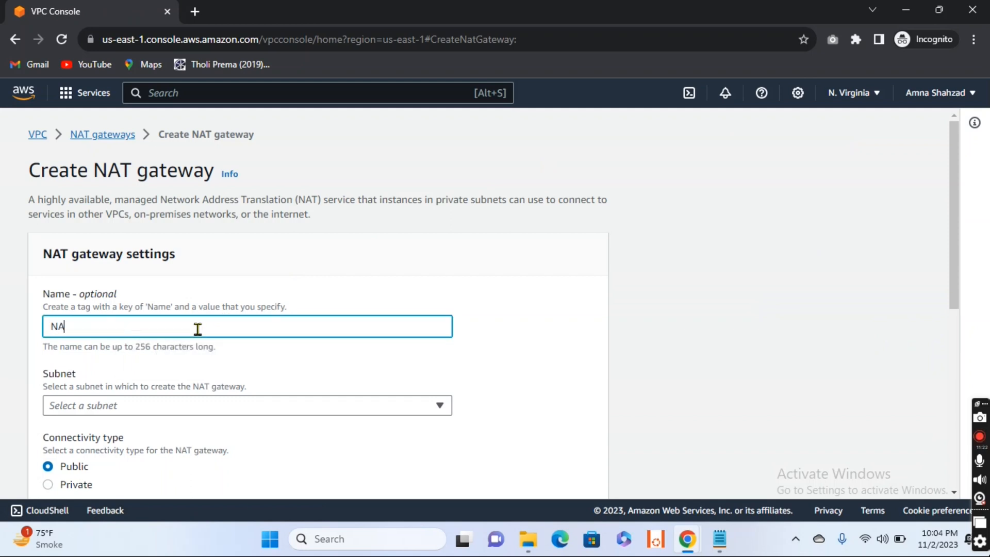
{"action": "type", "text": "T-IGW-11"}
- Set the subnet of the new NAT gateway to Public-Subnet
{"action": "scroll", "coordinate": [168, 332], "scroll_direction": "down", "scroll_amount": 1}
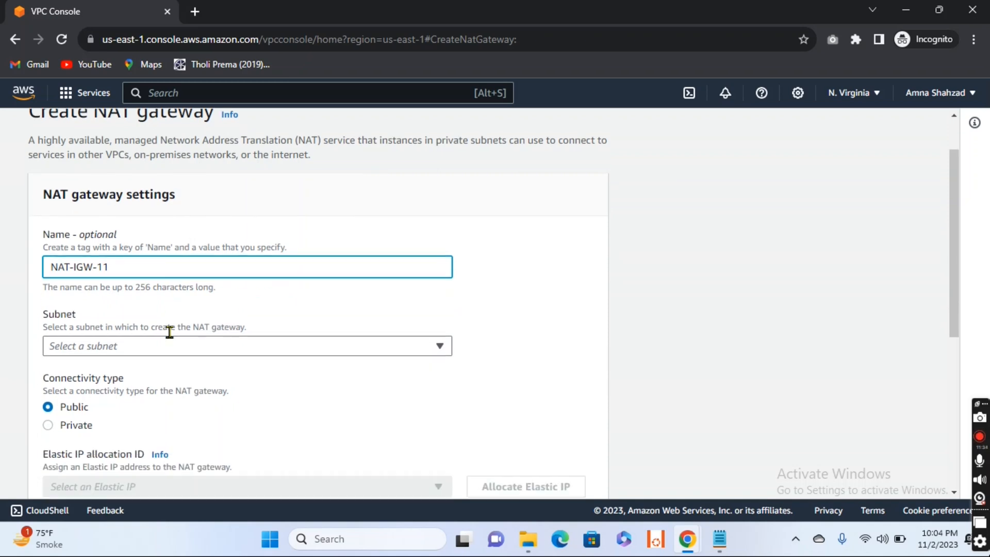
{"action": "left_click", "coordinate": [181, 330]}
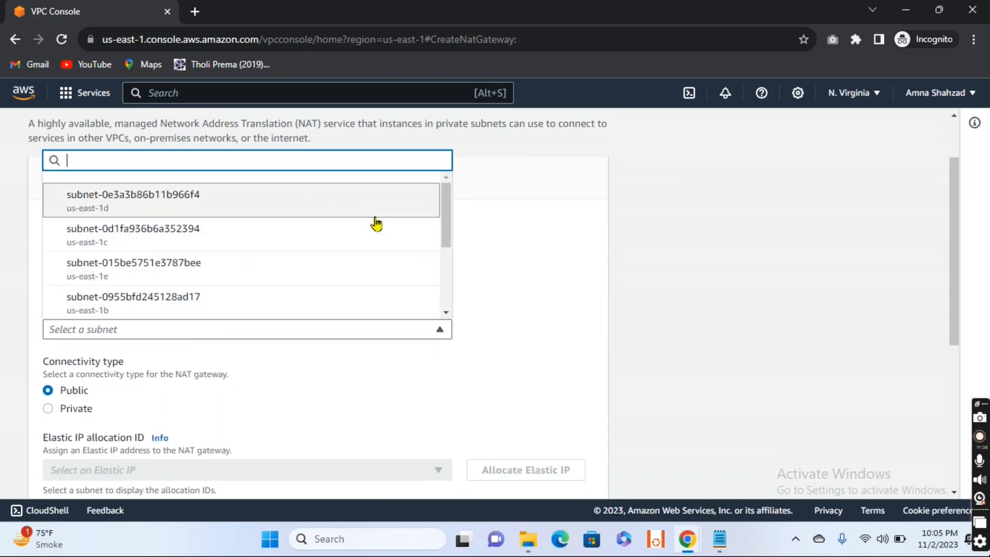
{"action": "left_click_drag", "start_coordinate": [446, 205], "coordinate": [448, 268]}
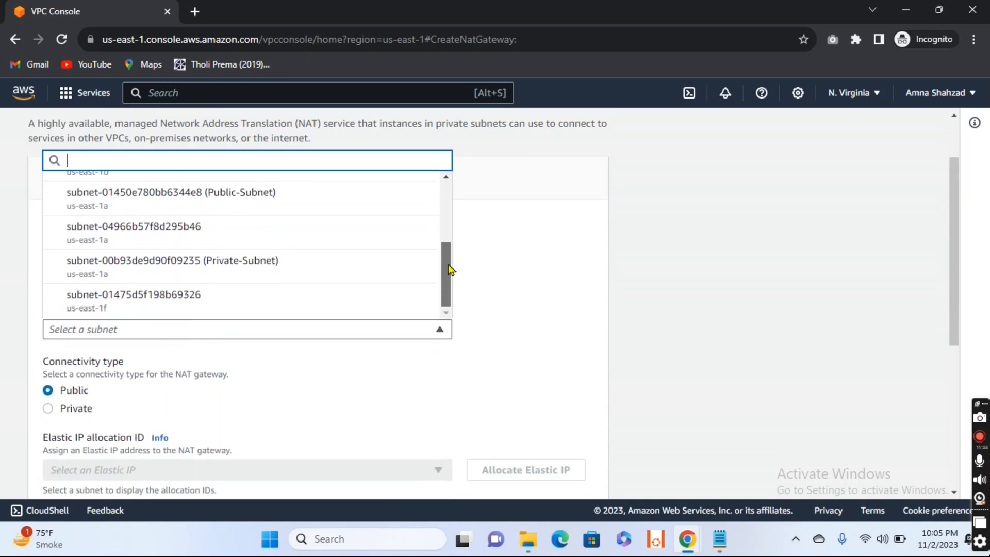
{"action": "left_click", "coordinate": [244, 195]}
- Allocate an Elastic IP for the NAT gateway, create the gateway and dismiss the notification
{"action": "scroll", "coordinate": [330, 361], "scroll_direction": "down", "scroll_amount": 1}
{"action": "scroll", "coordinate": [345, 393], "scroll_direction": "down", "scroll_amount": 2}
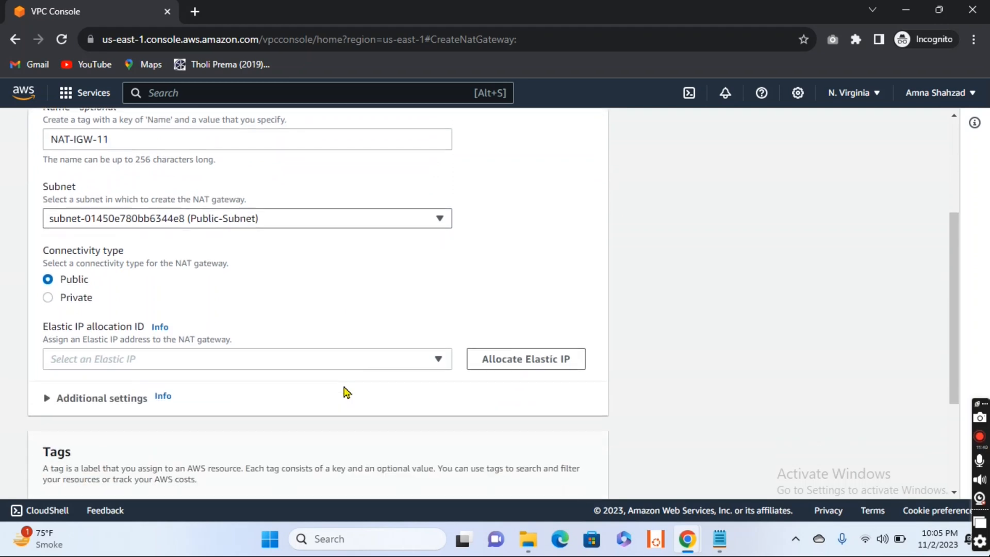
{"action": "left_click", "coordinate": [519, 318]}
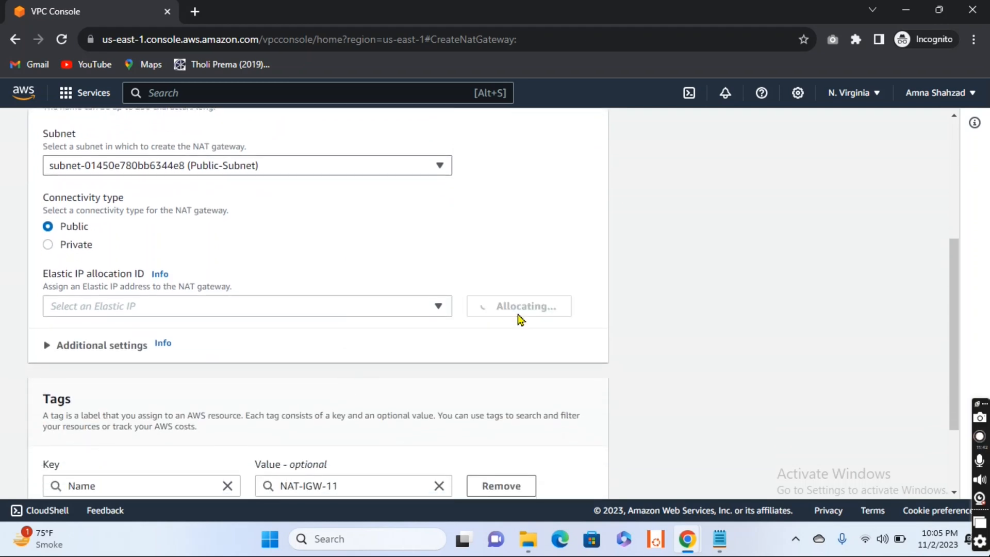
{"action": "scroll", "coordinate": [519, 318], "scroll_direction": "down", "scroll_amount": 5}
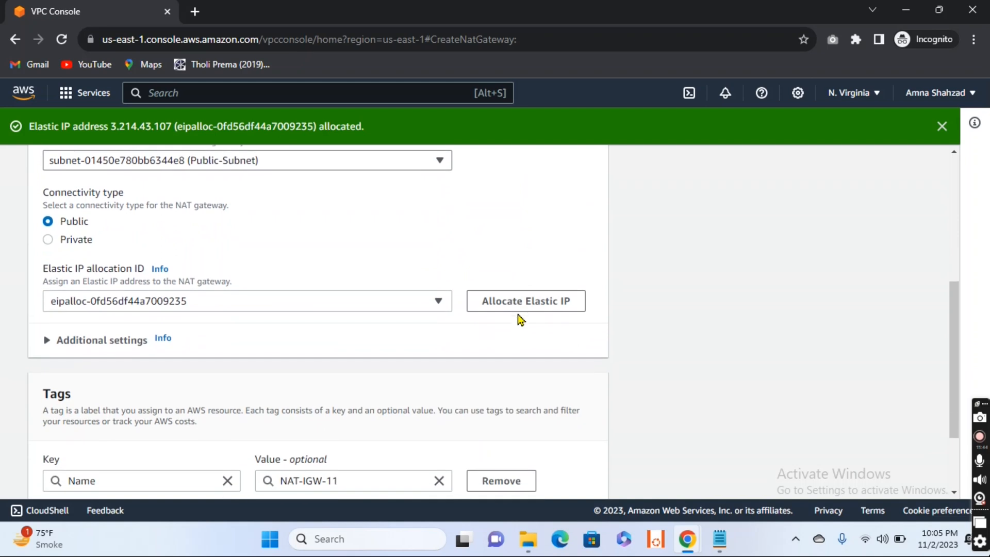
{"action": "scroll", "coordinate": [519, 320], "scroll_direction": "down", "scroll_amount": 2}
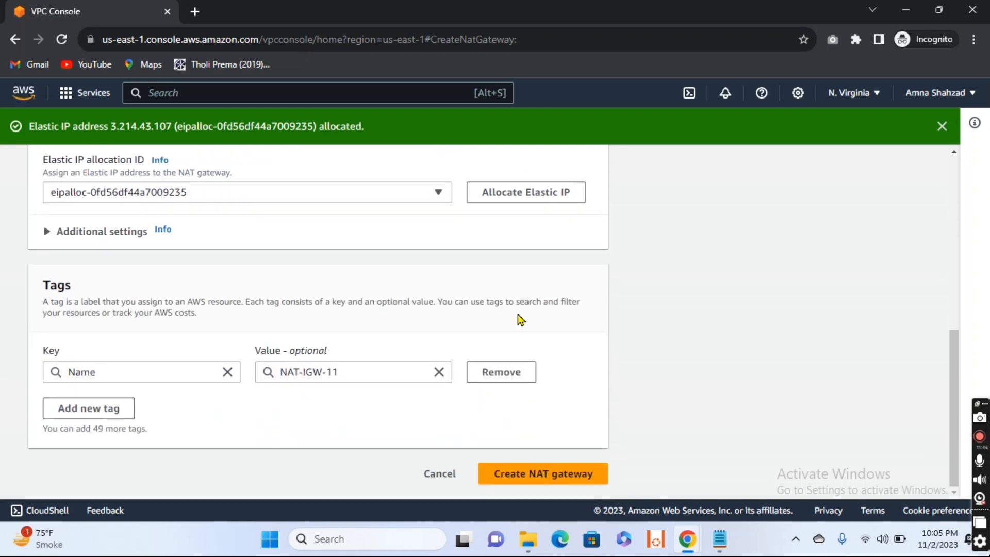
{"action": "left_click", "coordinate": [546, 472]}
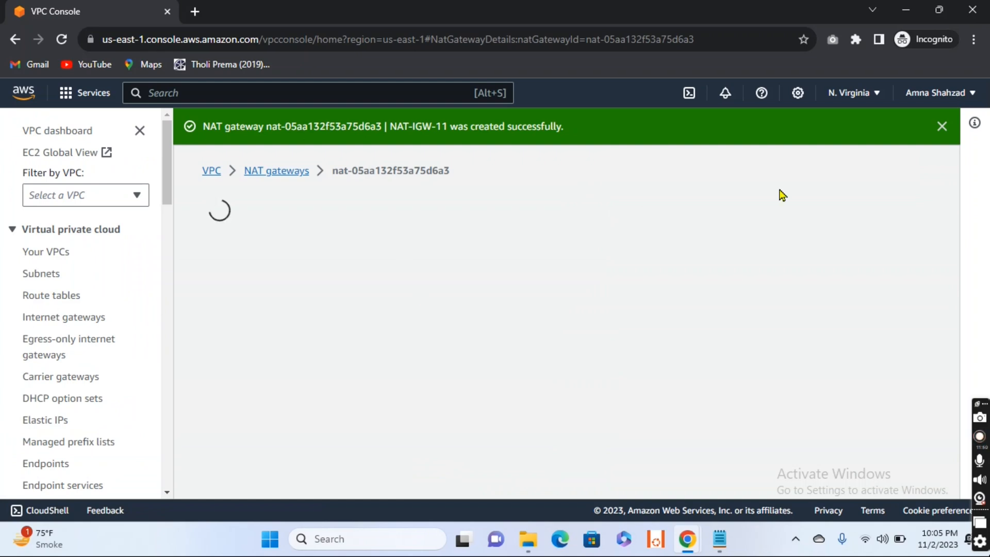
{"action": "left_click", "coordinate": [941, 127]}
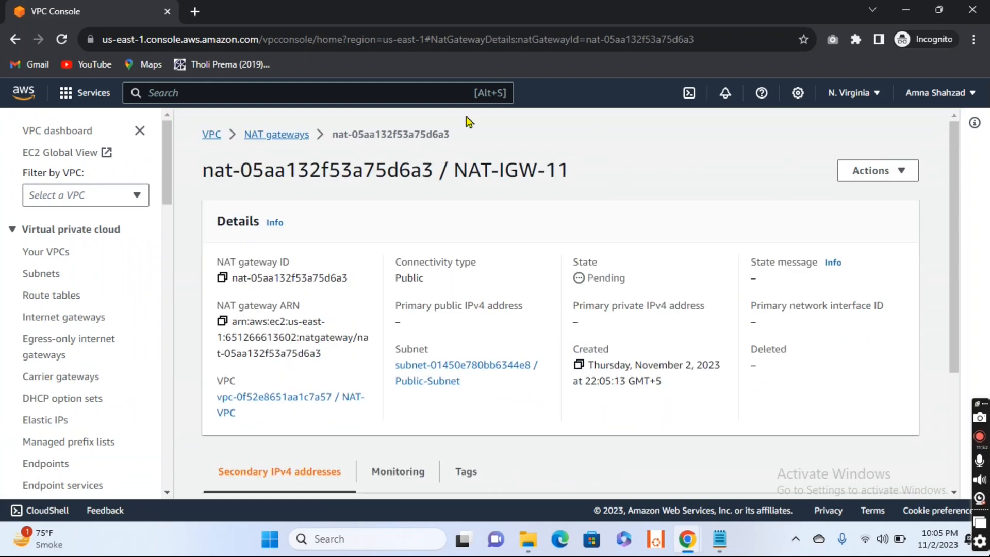
- Return to the NAT gateway list and refresh it to check the state of NAT-IGW-11
{"action": "left_click", "coordinate": [277, 136]}
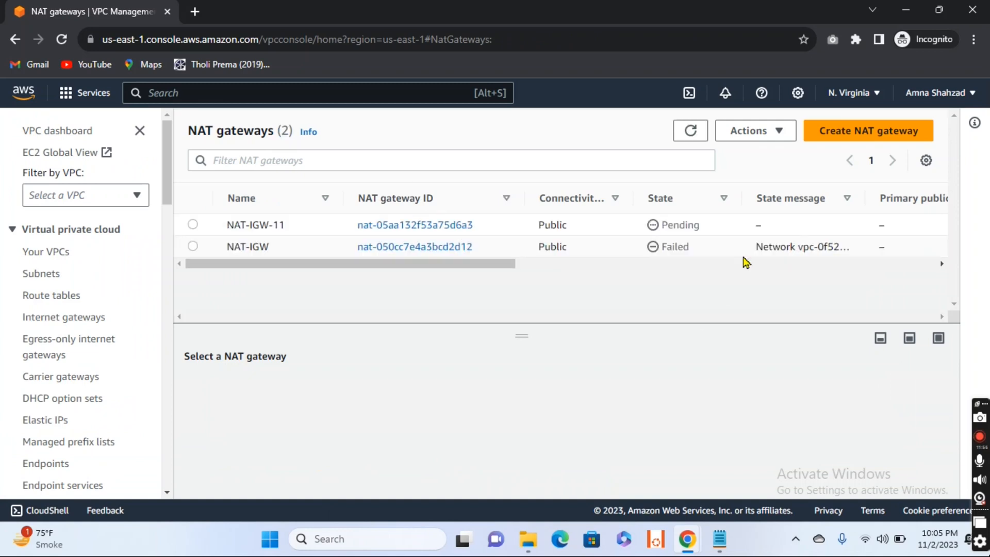
{"action": "left_click", "coordinate": [696, 132]}
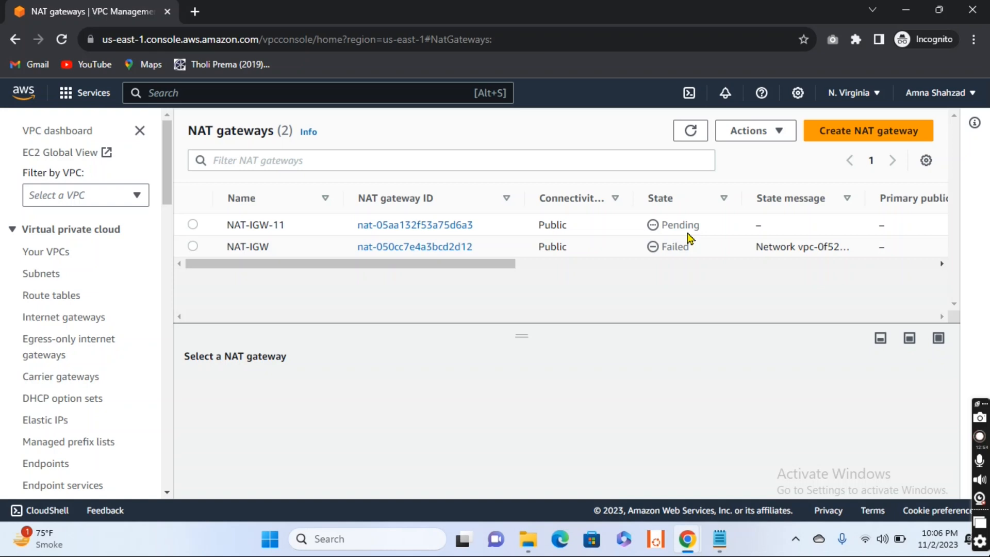
{"action": "left_click", "coordinate": [693, 133]}
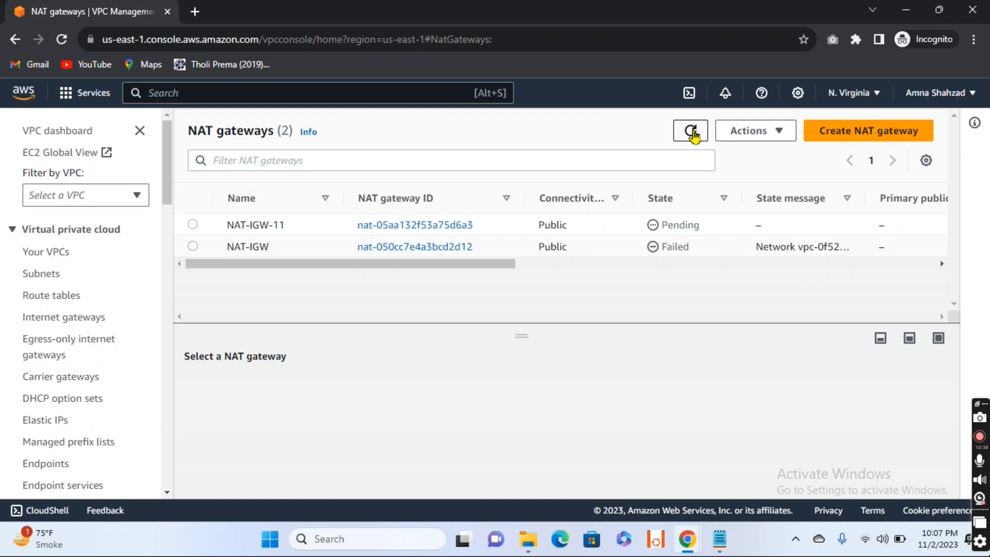
{"action": "left_click", "coordinate": [692, 131]}
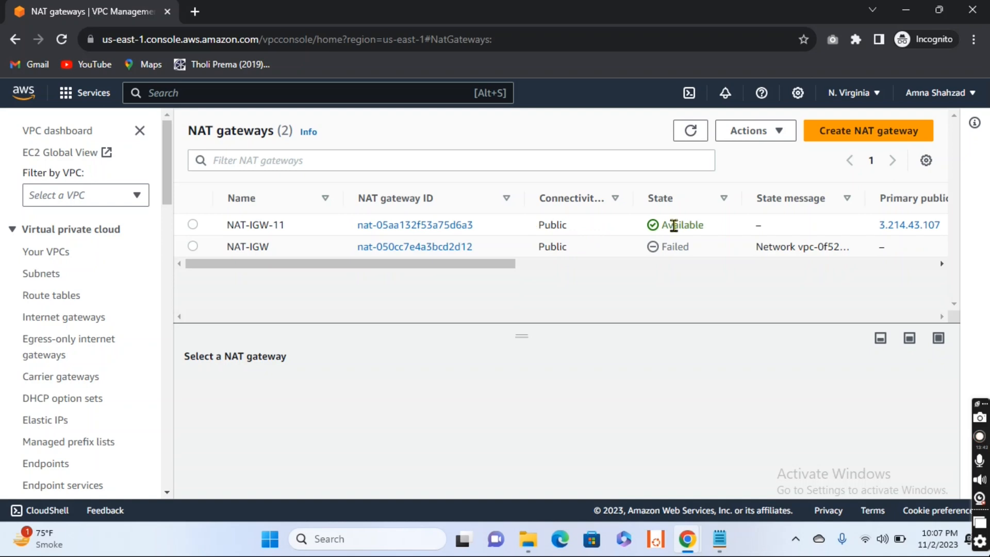
- Open the routes of the Private-Route table for editing and add a route with destination 0.0.0.0/0
{"action": "left_click", "coordinate": [46, 298]}
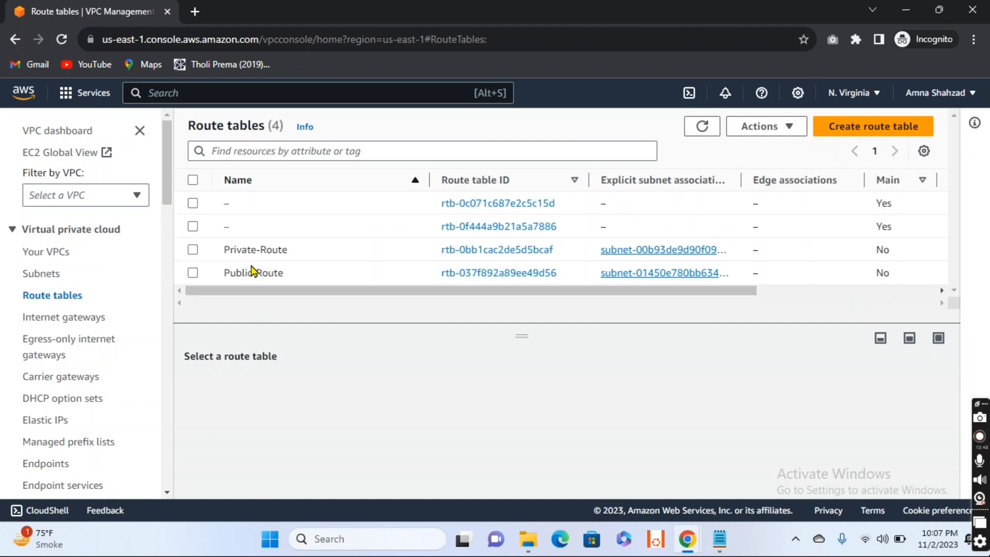
{"action": "left_click", "coordinate": [193, 251]}
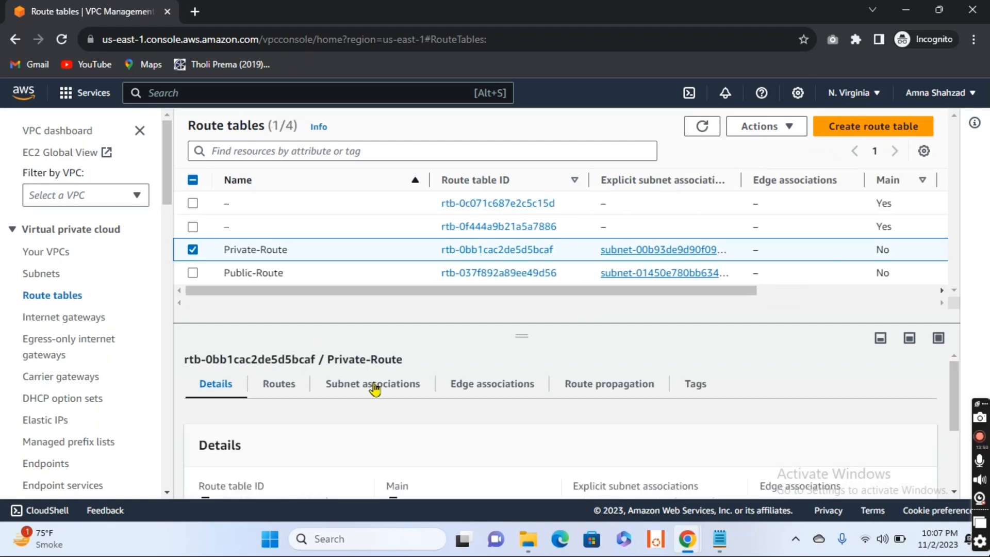
{"action": "left_click", "coordinate": [284, 388]}
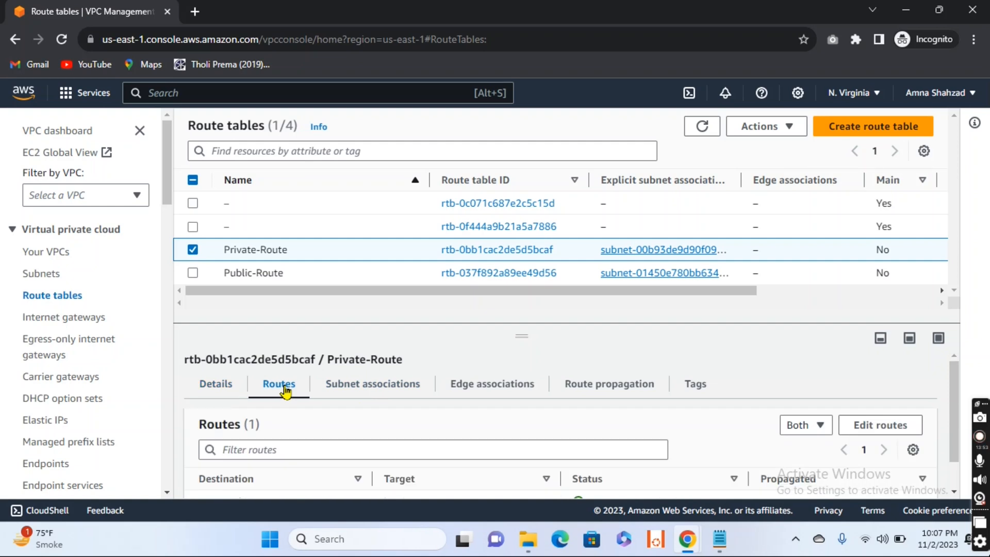
{"action": "left_click", "coordinate": [890, 430]}
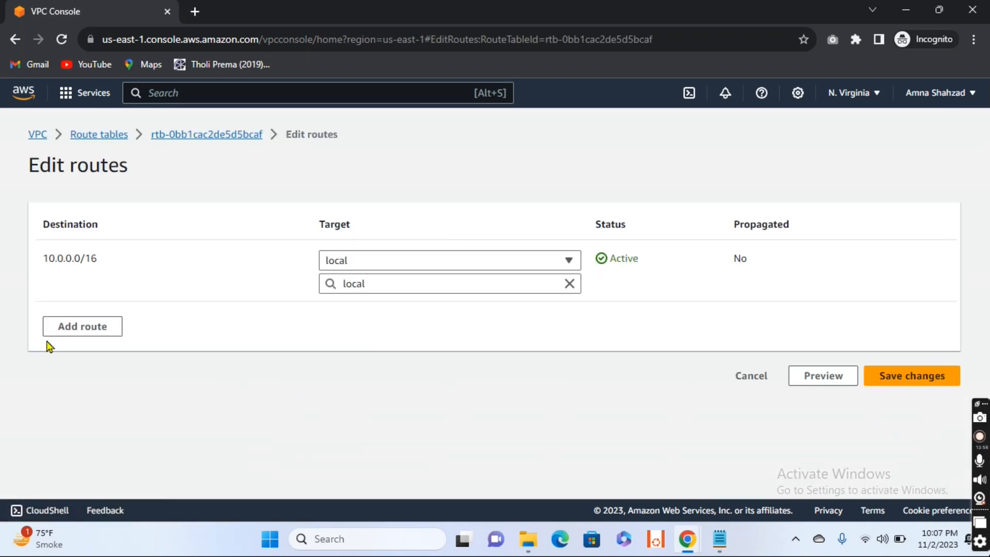
{"action": "left_click", "coordinate": [60, 330]}
{"action": "left_click", "coordinate": [94, 321]}
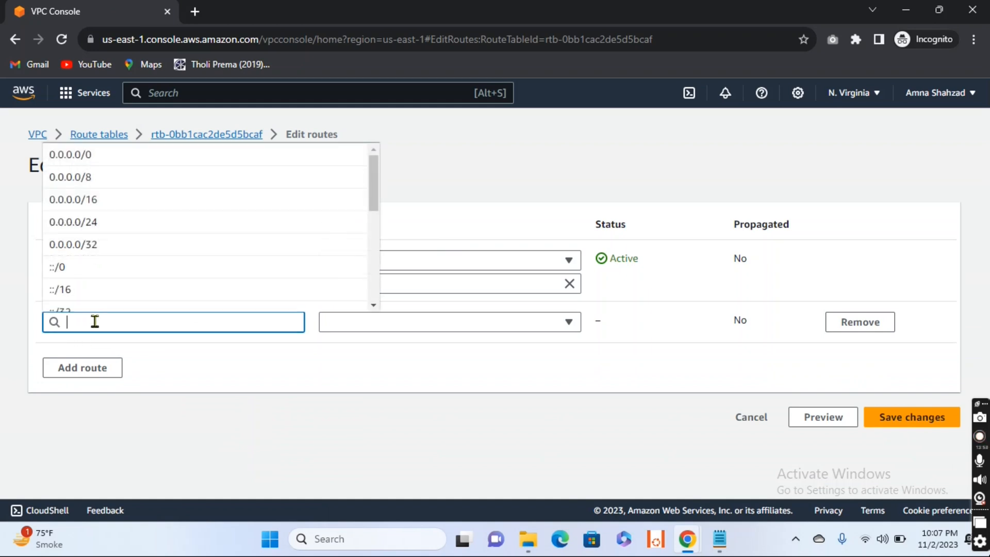
{"action": "left_click", "coordinate": [90, 155]}
- Target the private 0.0.0.0/0 route at the NAT Gateway NAT-IGW-11, save the changes and dismiss the notification
{"action": "left_click", "coordinate": [496, 325]}
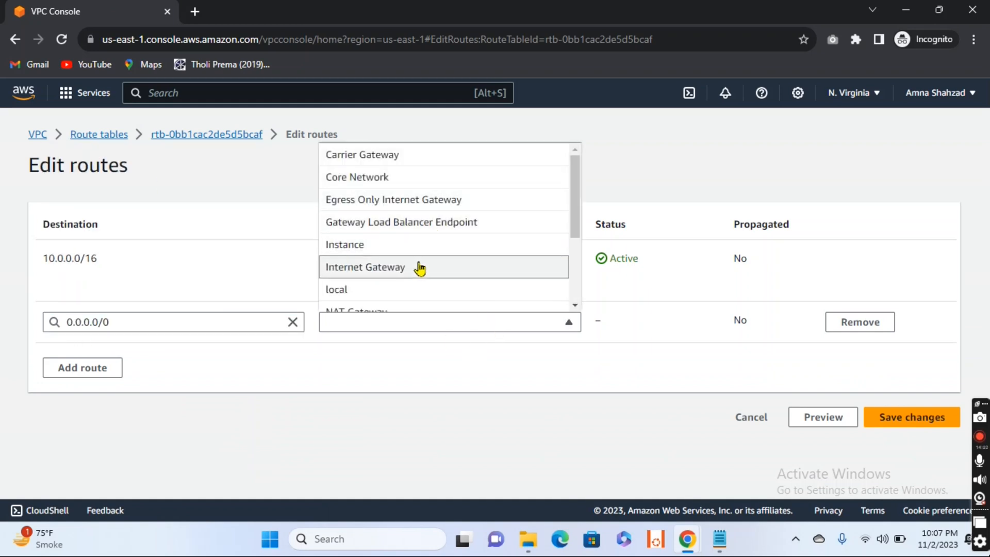
{"action": "scroll", "coordinate": [418, 267], "scroll_direction": "down", "scroll_amount": 2}
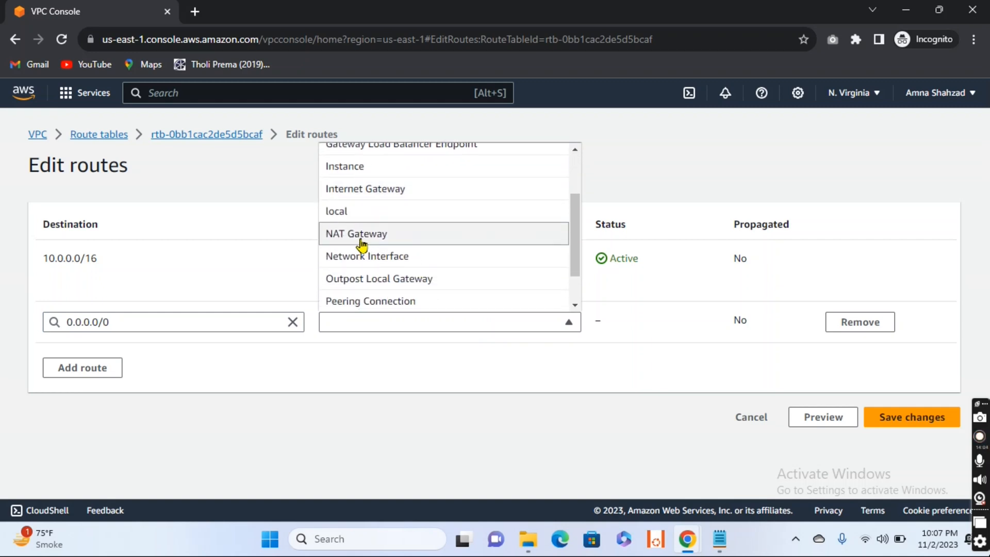
{"action": "left_click", "coordinate": [361, 240]}
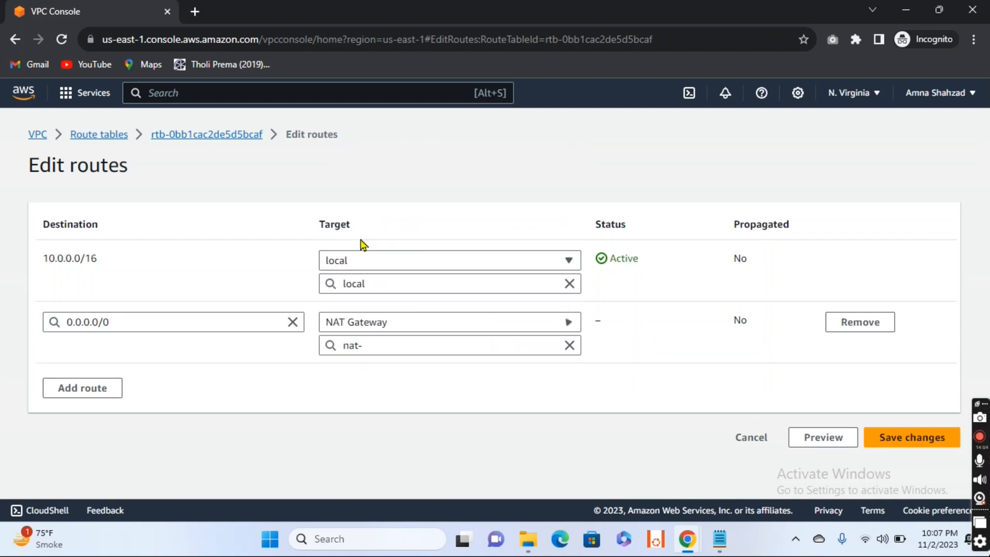
{"action": "left_click", "coordinate": [460, 350]}
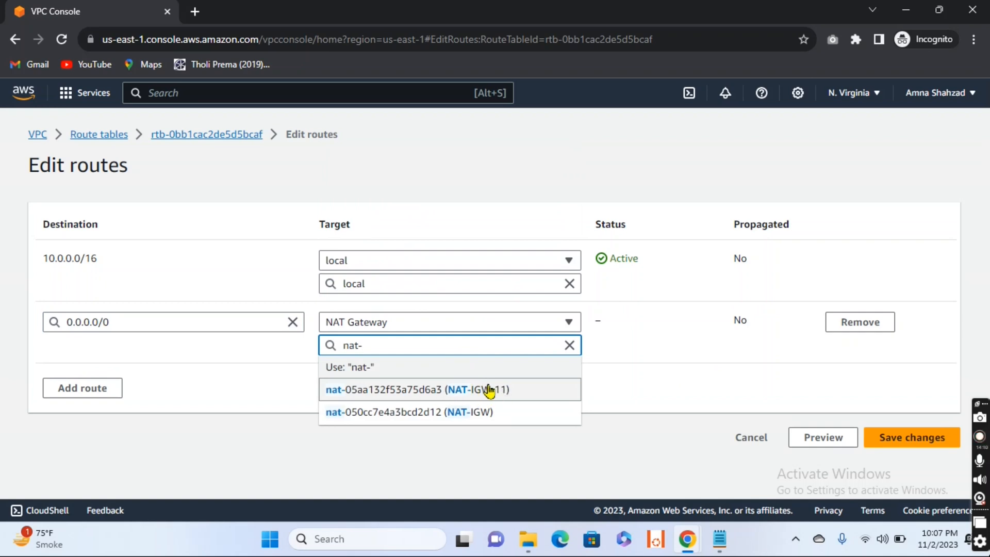
{"action": "left_click", "coordinate": [470, 390]}
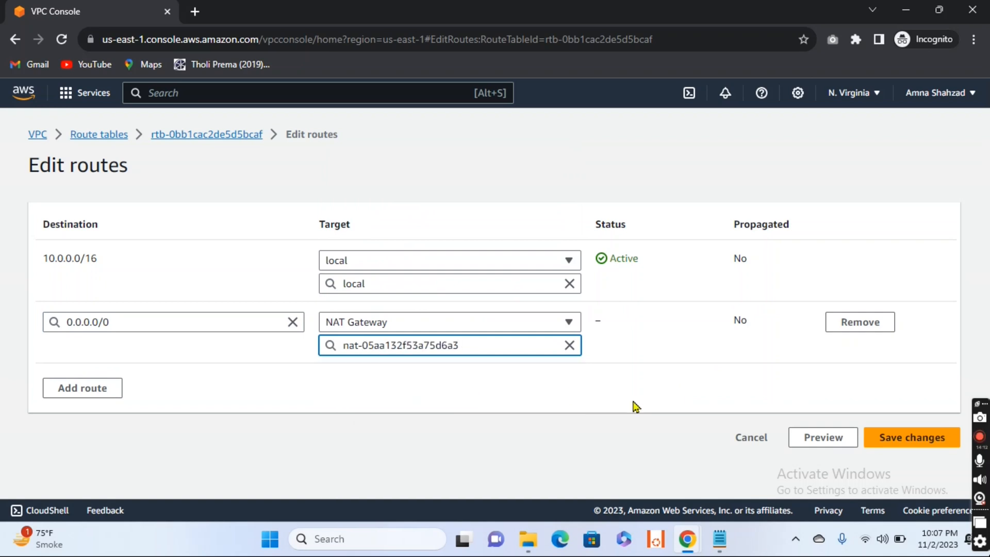
{"action": "left_click", "coordinate": [913, 443]}
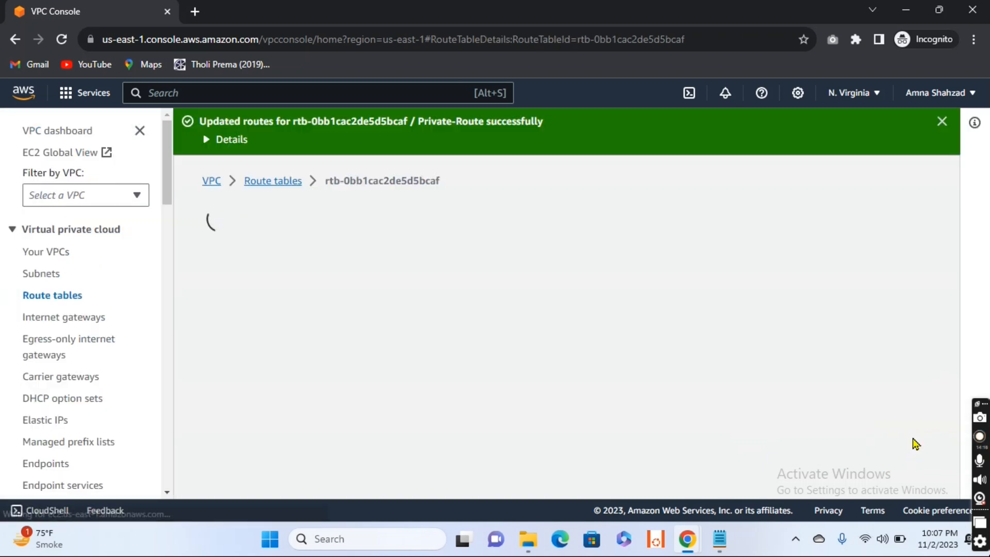
{"action": "left_click", "coordinate": [942, 123]}
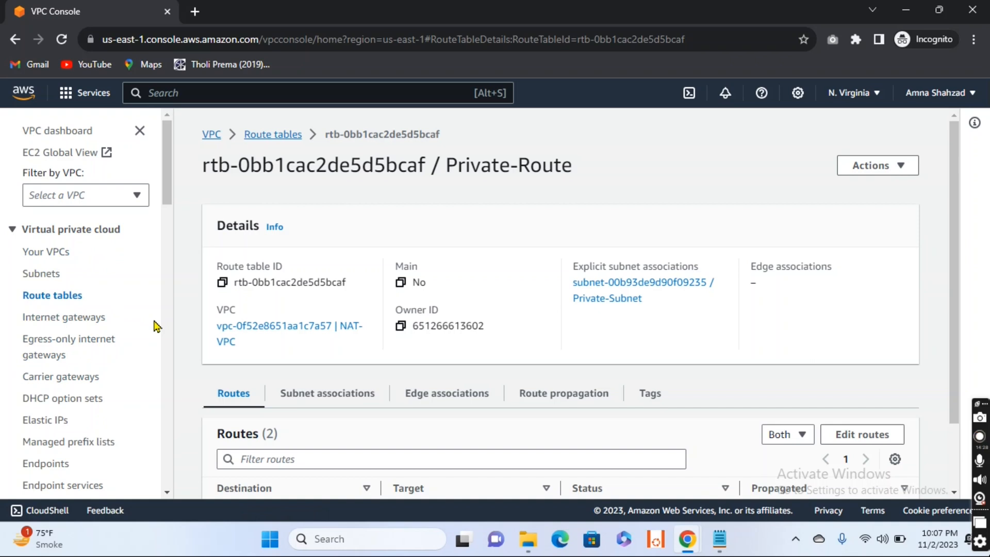
- Search the AWS services for EC2 and open the EC2 dashboard
{"action": "left_click", "coordinate": [193, 94]}
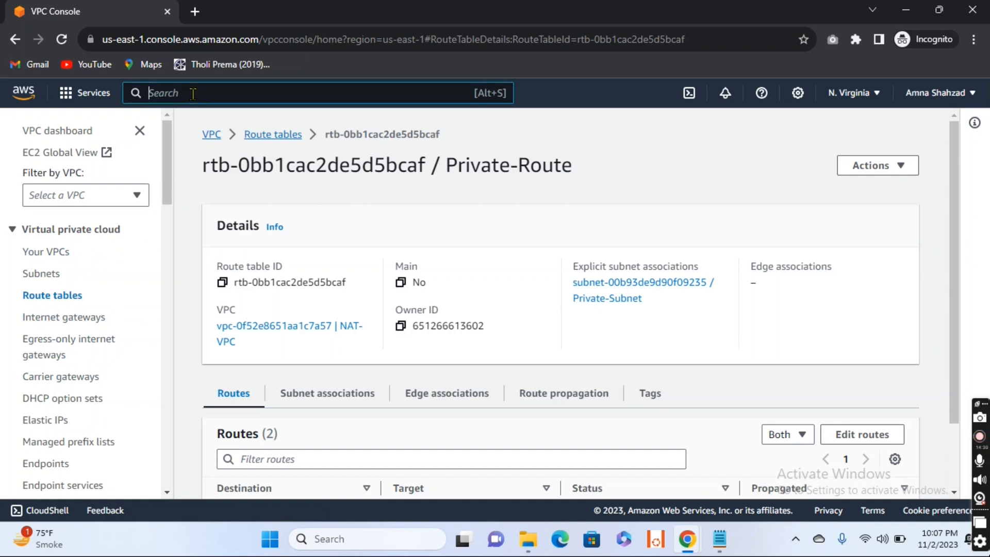
{"action": "type", "text": "EC2"}
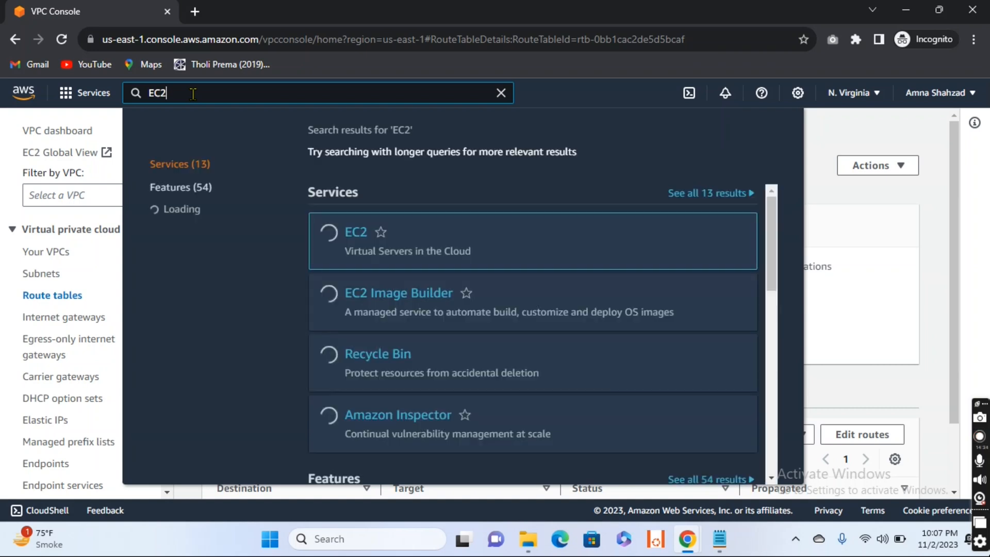
{"action": "left_click", "coordinate": [356, 233]}
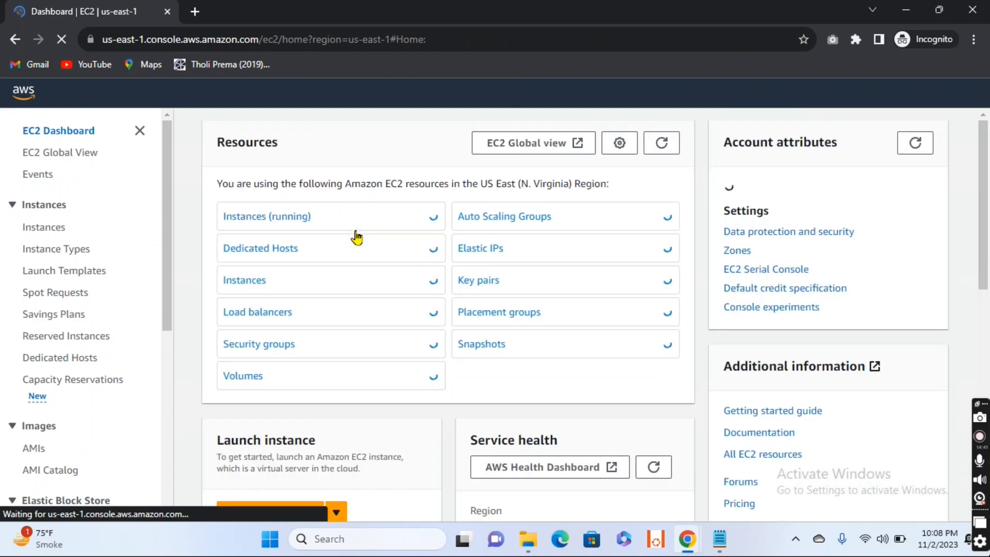
- Open the EC2 instances list, start launching a new instance and name it Private-EC2
{"action": "left_click", "coordinate": [289, 219]}
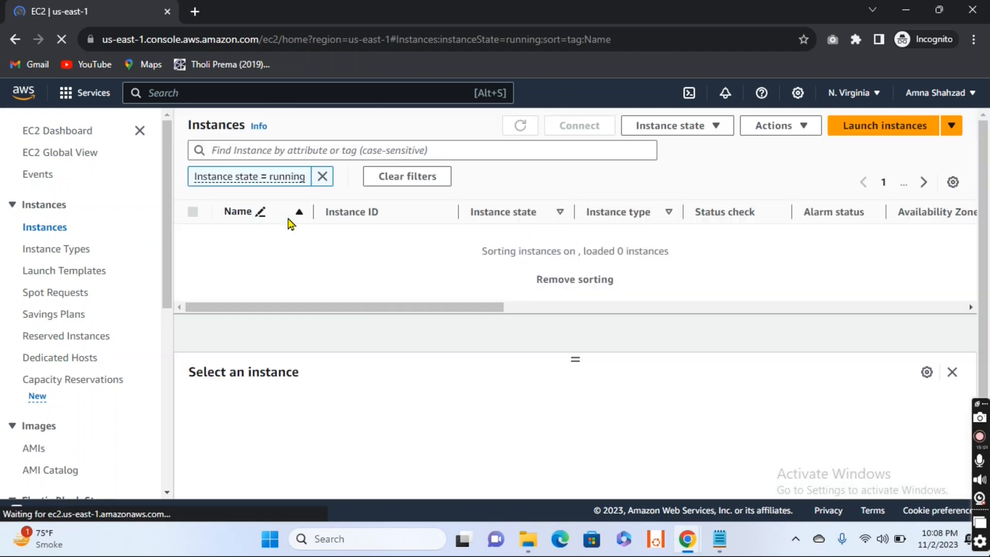
{"action": "left_click", "coordinate": [846, 132]}
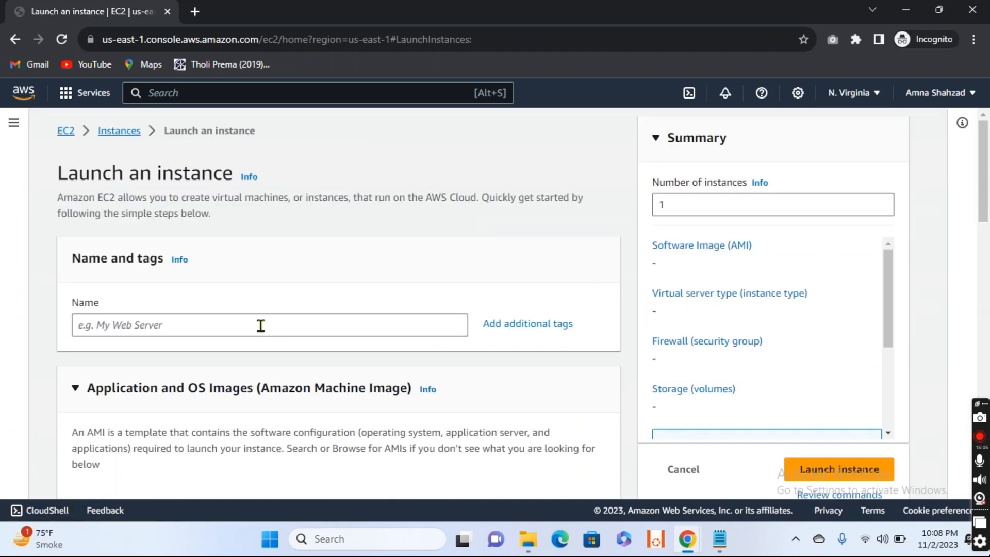
{"action": "left_click", "coordinate": [261, 325]}
{"action": "type", "text": "P"}
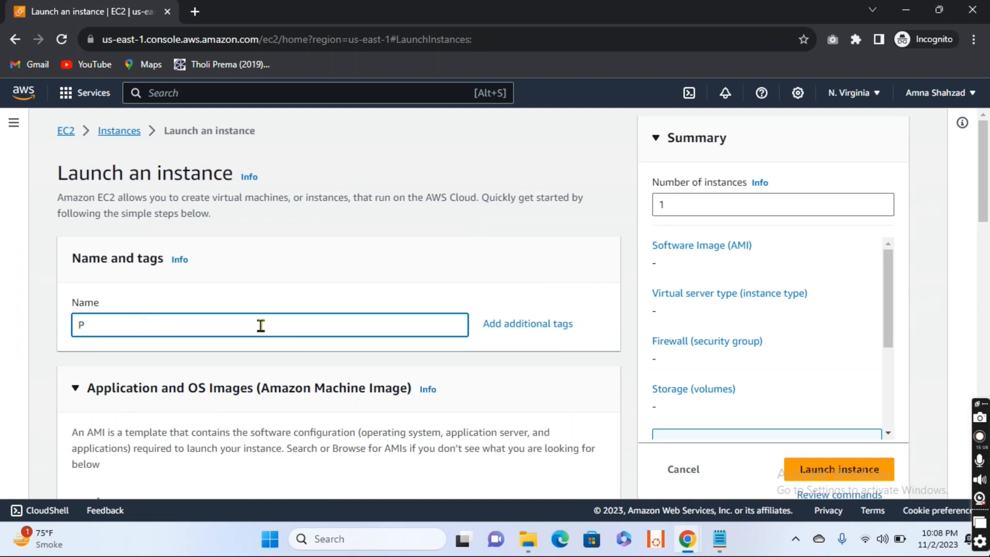
{"action": "type", "text": "riv"}
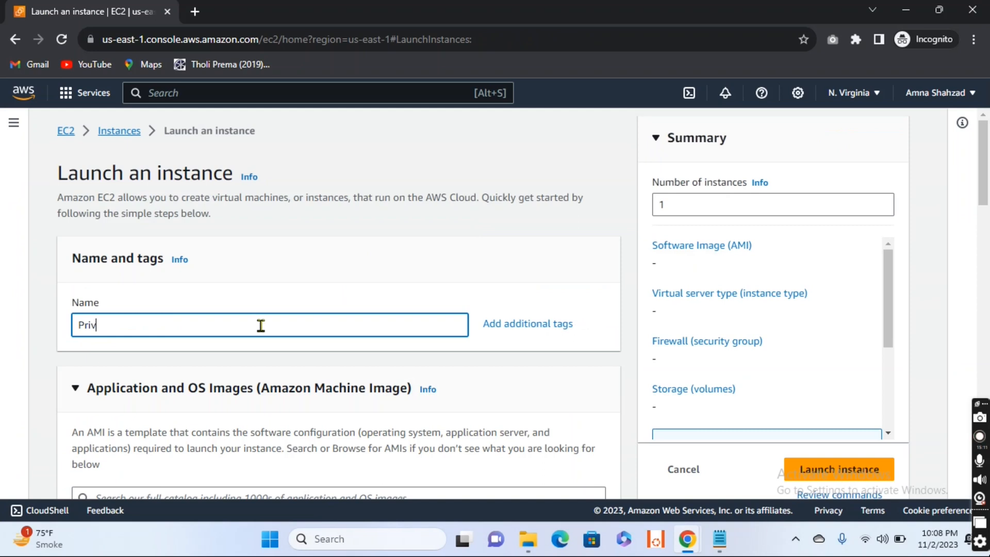
{"action": "type", "text": "ate-EC2"}
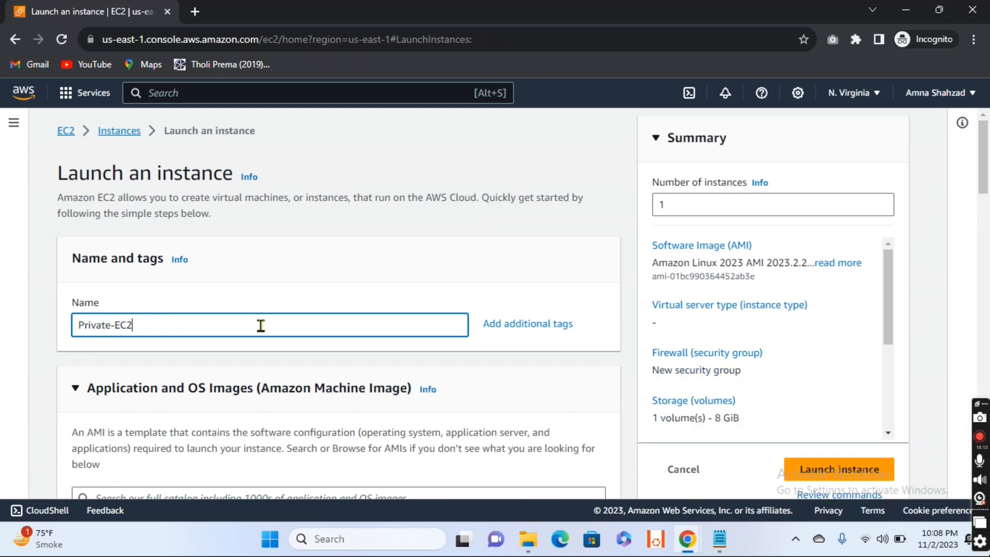
- Choose Windows with the Microsoft Windows Server 2022 Base image as the instance's operating system
{"action": "scroll", "coordinate": [261, 326], "scroll_direction": "down", "scroll_amount": 5}
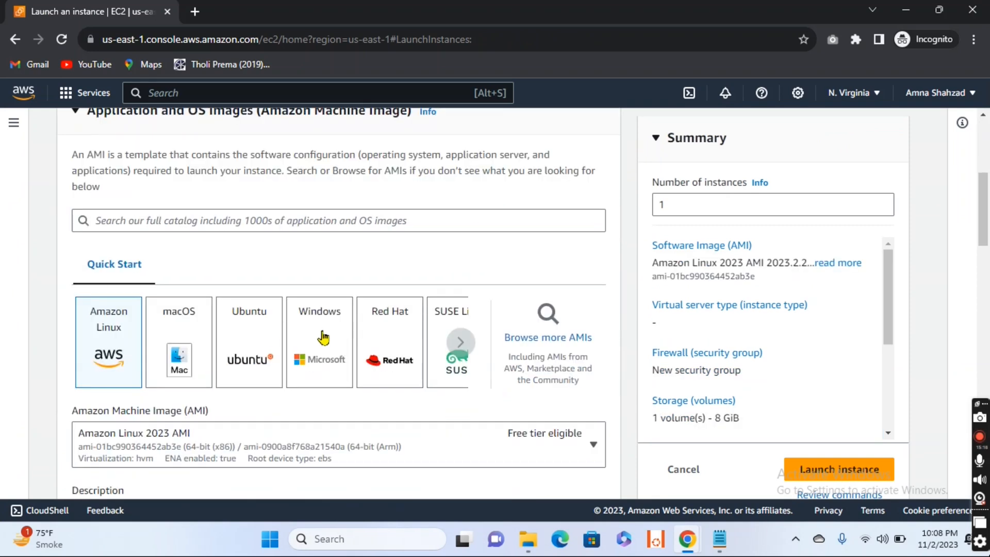
{"action": "left_click", "coordinate": [314, 336]}
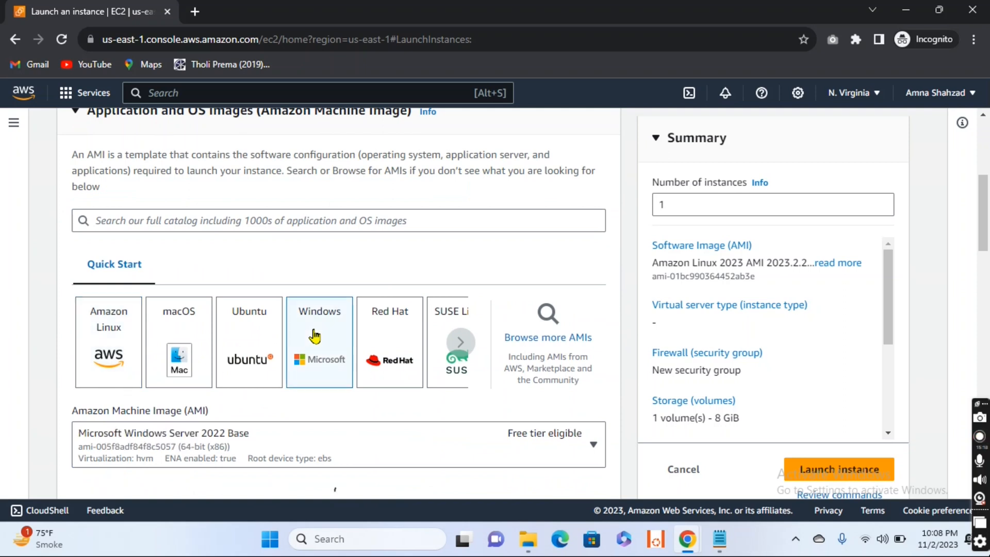
{"action": "scroll", "coordinate": [315, 336], "scroll_direction": "down", "scroll_amount": 2}
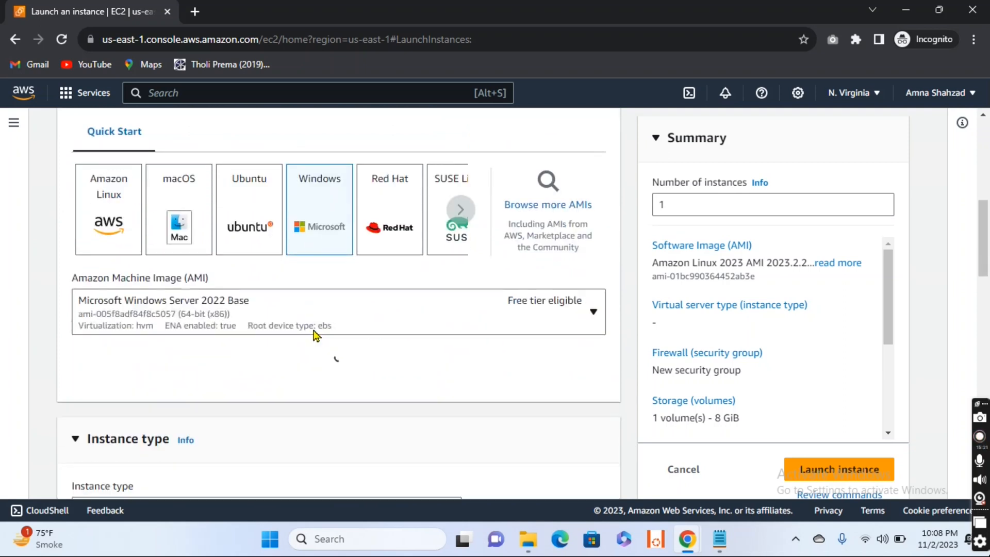
- Assign the existing key pair EC2-Keypair to the instance for login
{"action": "scroll", "coordinate": [314, 336], "scroll_direction": "down", "scroll_amount": 4}
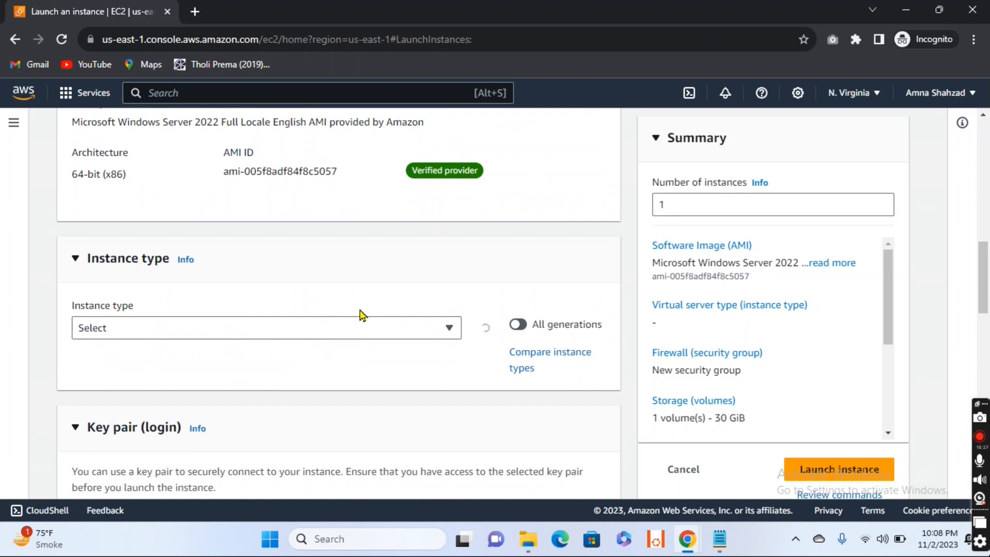
{"action": "scroll", "coordinate": [361, 314], "scroll_direction": "down", "scroll_amount": 5}
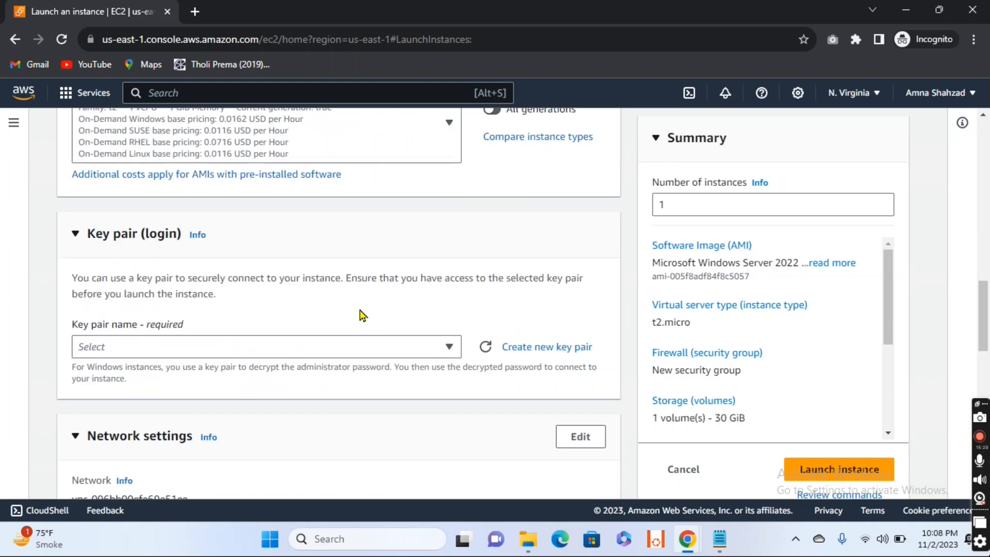
{"action": "left_click", "coordinate": [450, 233]}
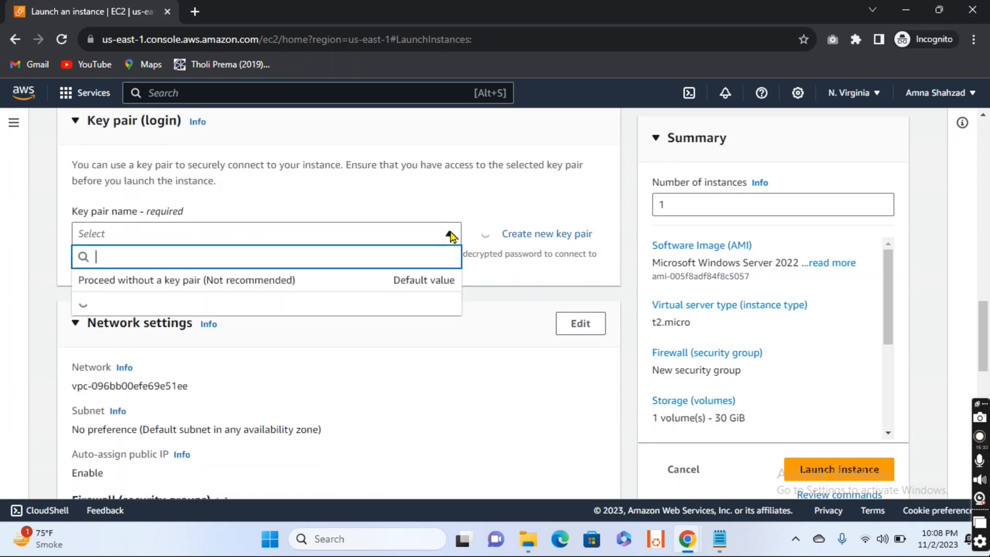
{"action": "left_click", "coordinate": [188, 323]}
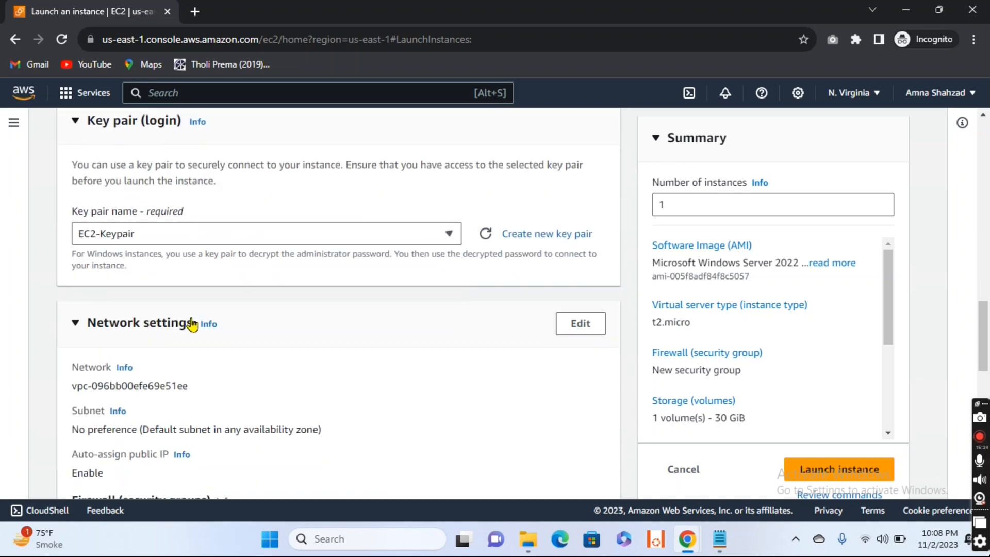
- Open the instance's network settings for editing and set the VPC to NAT-VPC
{"action": "scroll", "coordinate": [441, 374], "scroll_direction": "down", "scroll_amount": 2}
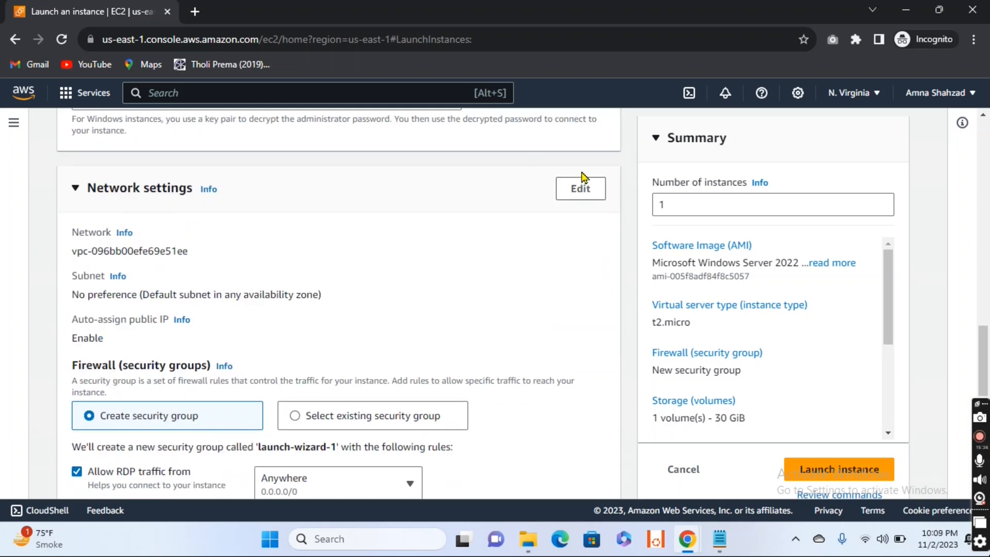
{"action": "left_click", "coordinate": [578, 199]}
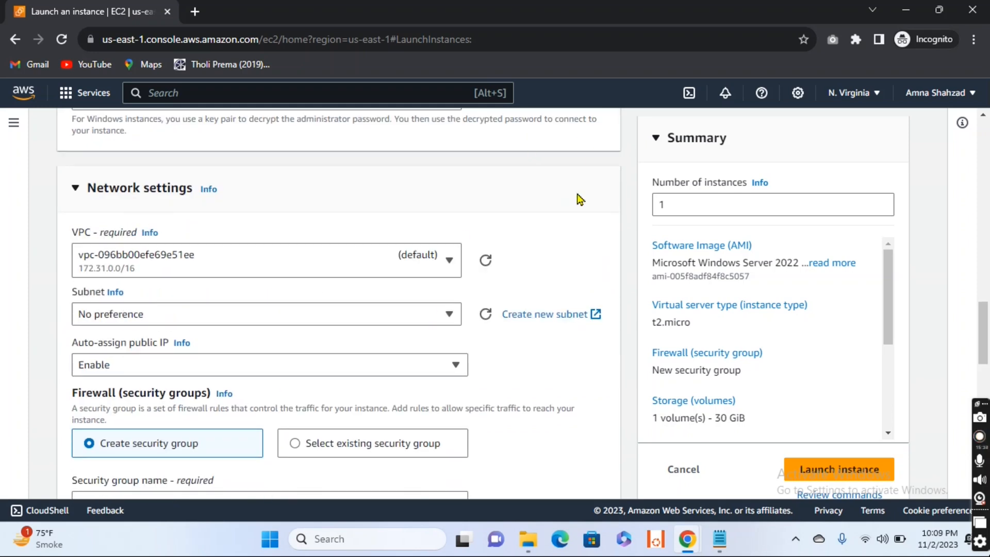
{"action": "scroll", "coordinate": [464, 206], "scroll_direction": "down", "scroll_amount": 1}
{"action": "left_click", "coordinate": [450, 206]}
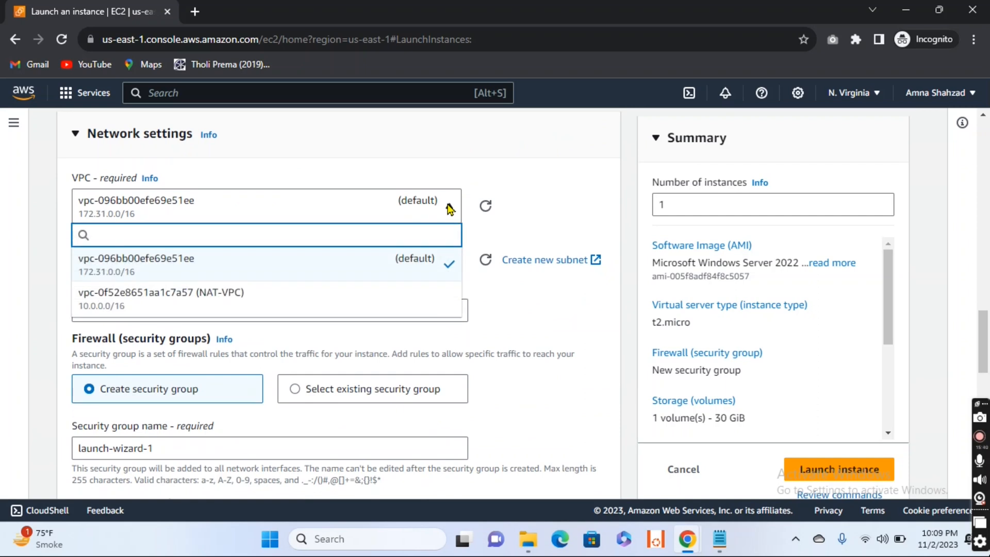
{"action": "left_click", "coordinate": [317, 303]}
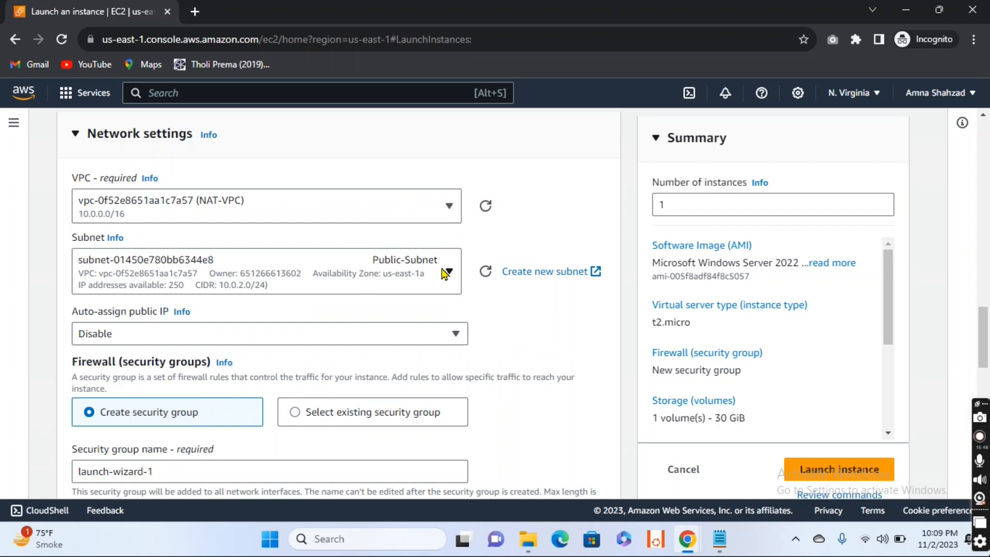
- Place the instance in Private-Subnet and enable auto-assignment of a public IP
{"action": "scroll", "coordinate": [444, 273], "scroll_direction": "up", "scroll_amount": 15}
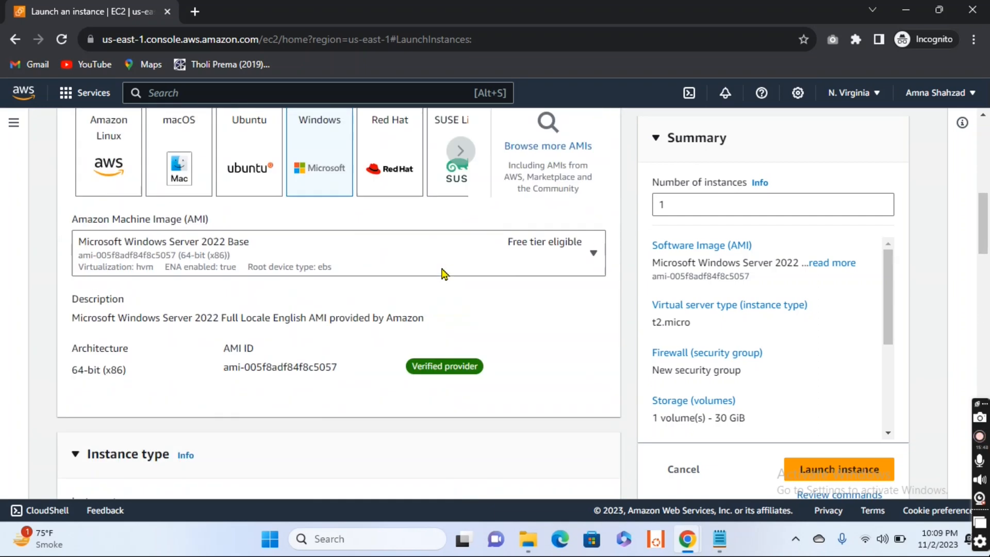
{"action": "scroll", "coordinate": [443, 273], "scroll_direction": "up", "scroll_amount": 6}
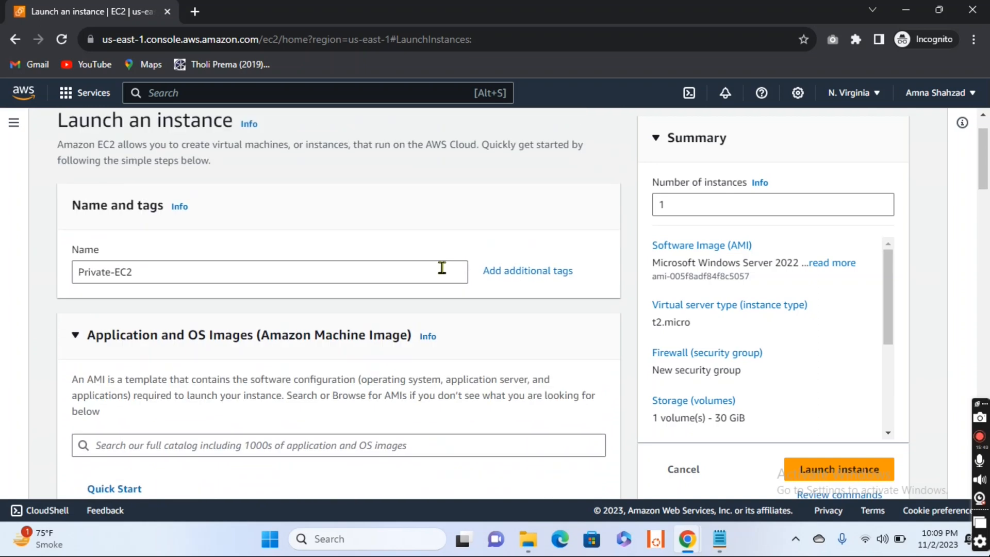
{"action": "scroll", "coordinate": [442, 270], "scroll_direction": "down", "scroll_amount": 7}
{"action": "scroll", "coordinate": [442, 268], "scroll_direction": "down", "scroll_amount": 15}
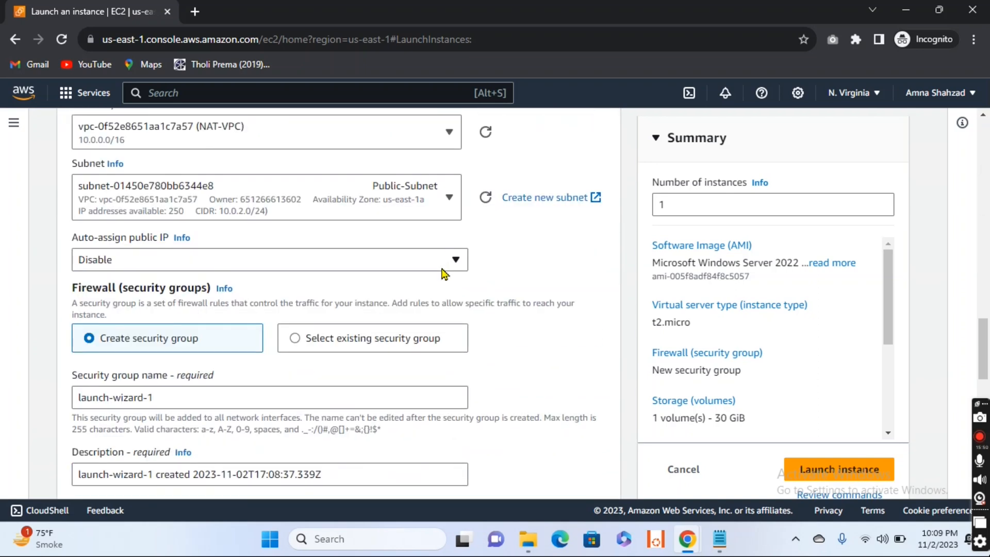
{"action": "left_click", "coordinate": [448, 201]}
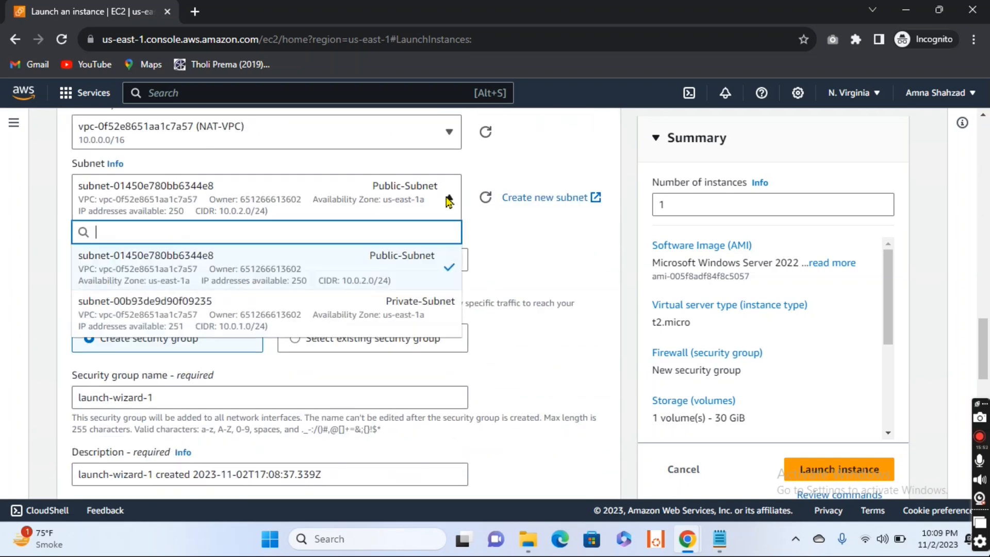
{"action": "left_click", "coordinate": [371, 318]}
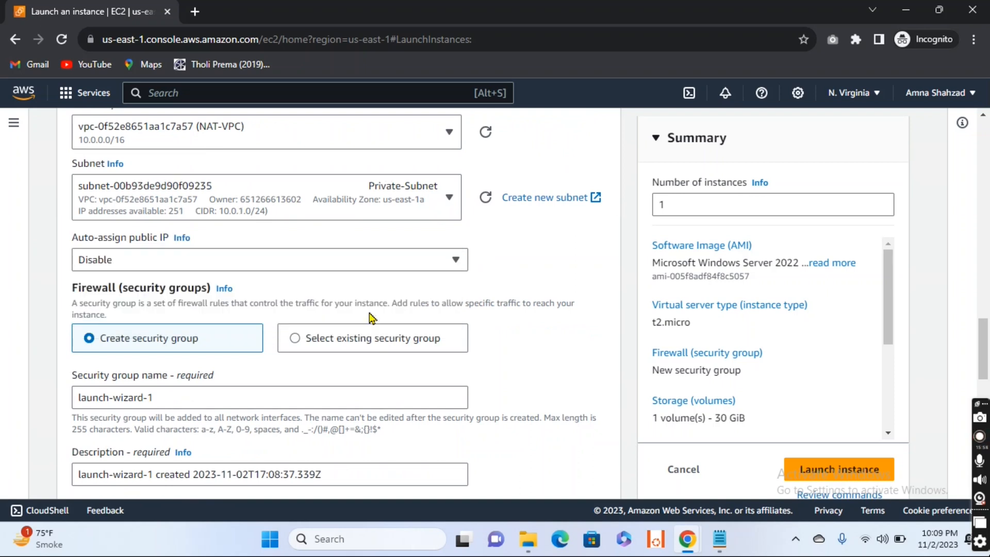
{"action": "left_click", "coordinate": [452, 264]}
{"action": "left_click", "coordinate": [365, 285]}
{"action": "scroll", "coordinate": [479, 350], "scroll_direction": "down", "scroll_amount": 2}
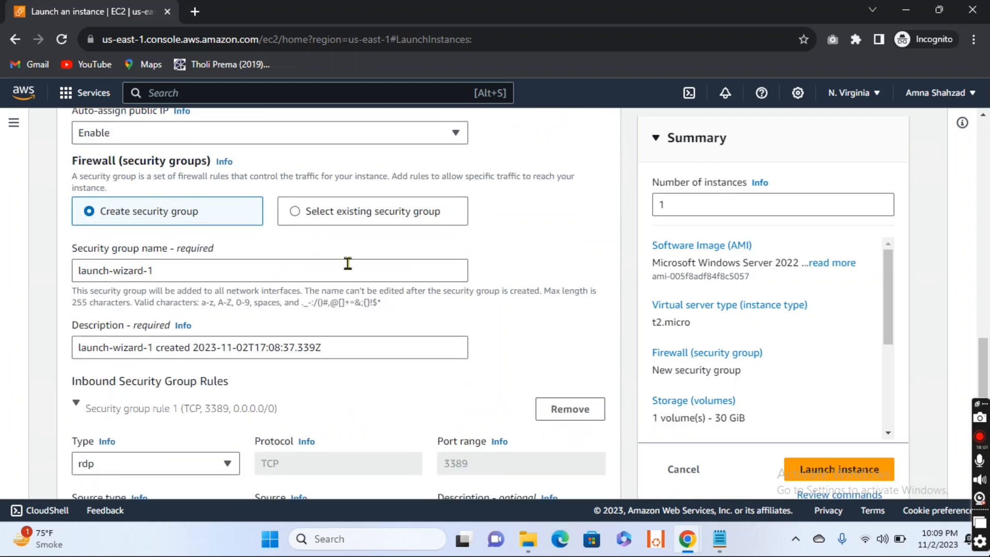
{"action": "left_click", "coordinate": [295, 213]}
{"action": "left_click", "coordinate": [449, 272]}
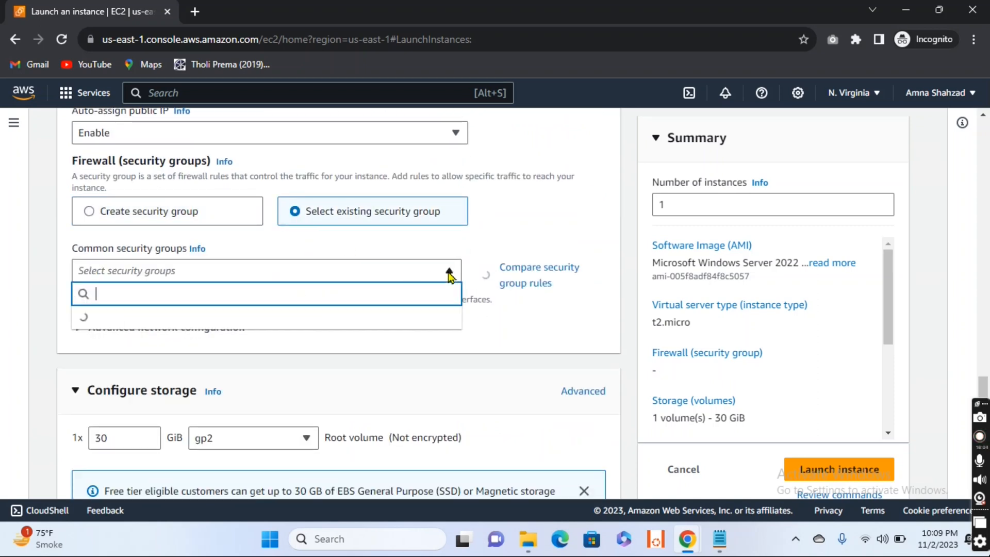
{"action": "left_click", "coordinate": [93, 216]}
{"action": "left_click", "coordinate": [92, 216]}
- Name the new security group NAT-SG and set its description to NAT
{"action": "left_click", "coordinate": [189, 275]}
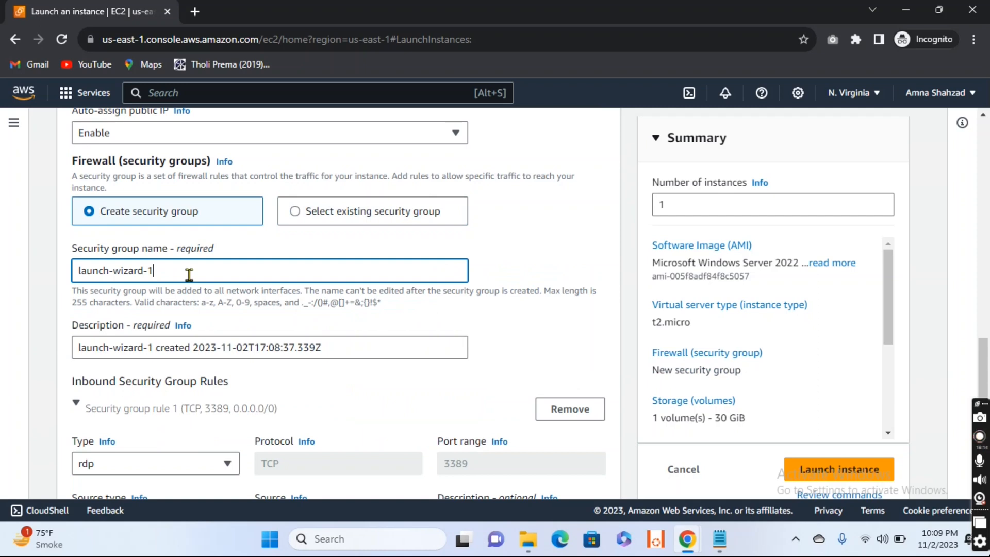
{"action": "key", "text": "BackSpace"}
{"action": "key", "text": "BackSpace"}
{"action": "key", "text": "BackSpace"}
{"action": "key", "text": "BackSpace"}
{"action": "key", "text": "BackSpace"}
{"action": "key", "text": "BackSpace"}
{"action": "key", "text": "BackSpace"}
{"action": "key", "text": "BackSpace"}
{"action": "key", "text": "BackSpace"}
{"action": "key", "text": "BackSpace"}
{"action": "key", "text": "BackSpace"}
{"action": "key", "text": "BackSpace"}
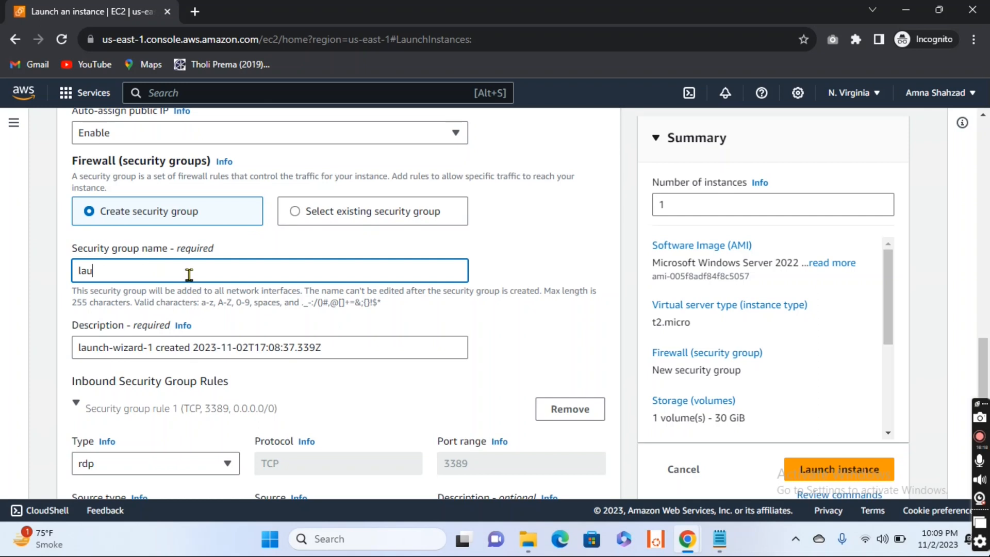
{"action": "key", "text": "BackSpace"}
{"action": "key", "text": "BackSpace"}
{"action": "key", "text": "BackSpace"}
{"action": "type", "text": "NAT-SG"}
{"action": "left_click_drag", "start_coordinate": [323, 346], "coordinate": [71, 348]}
{"action": "key", "text": "BackSpace"}
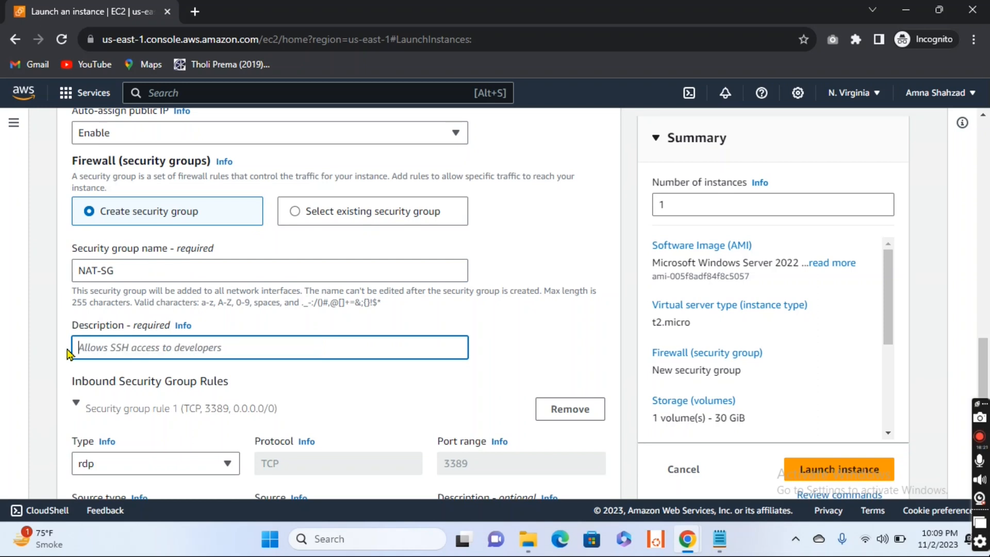
{"action": "type", "text": "NAT"}
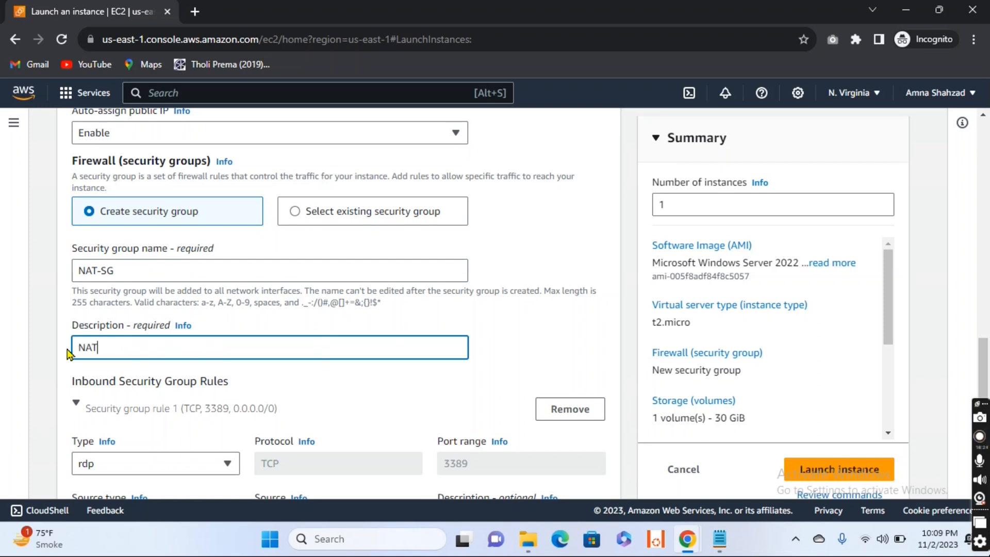
- Give the first inbound security group rule, of type rdp from Anywhere, the description RDP
{"action": "scroll", "coordinate": [170, 343], "scroll_direction": "down", "scroll_amount": 4}
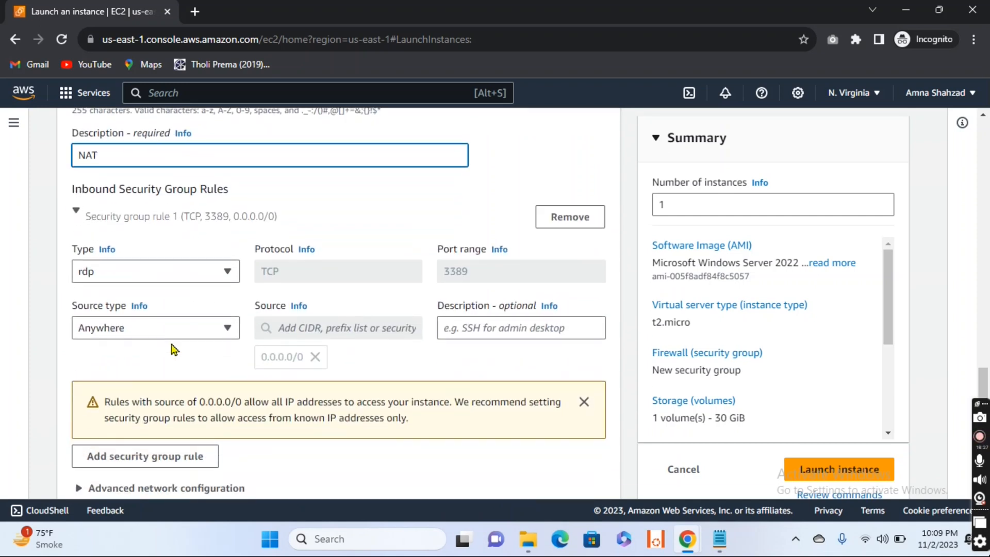
{"action": "left_click", "coordinate": [227, 330]}
{"action": "left_click", "coordinate": [227, 330]}
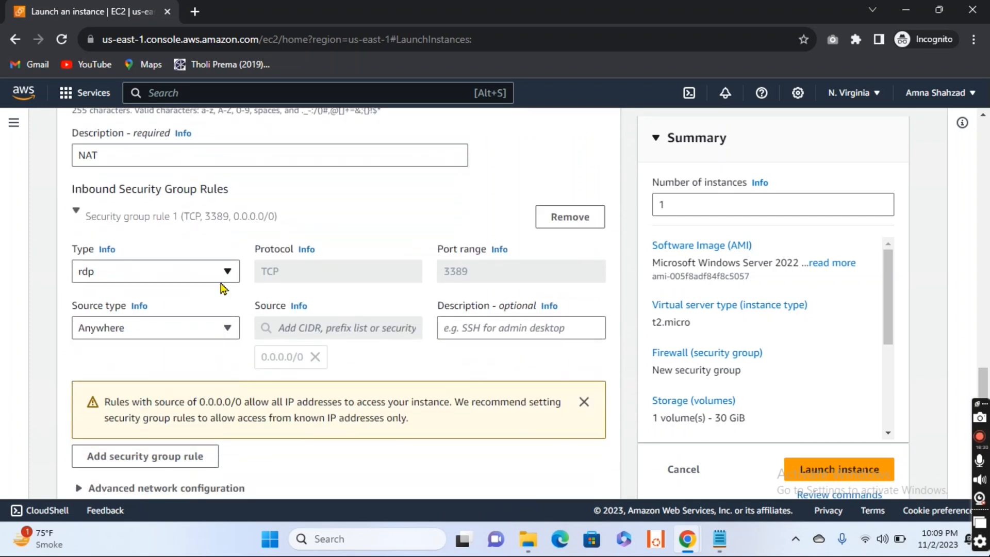
{"action": "left_click", "coordinate": [492, 326]}
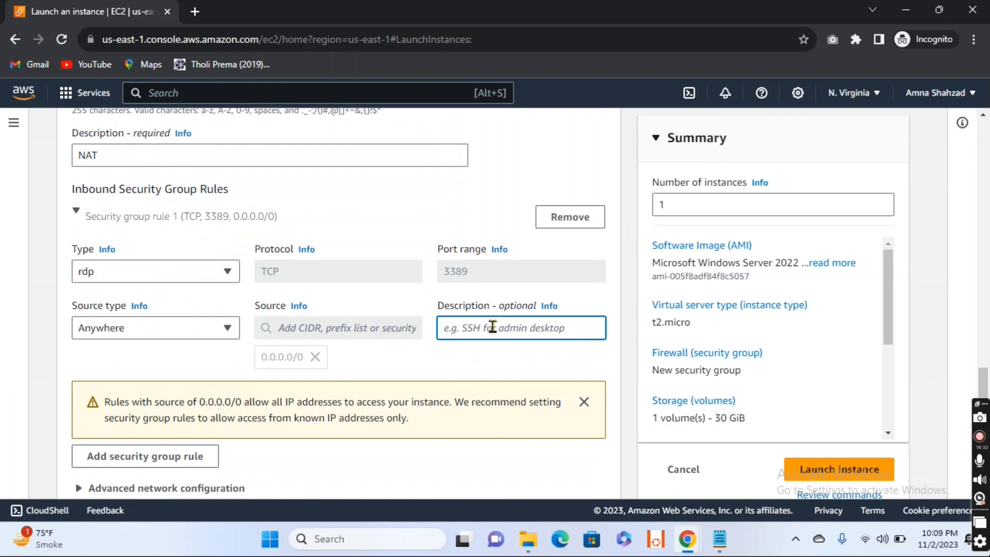
{"action": "type", "text": "RDP"}
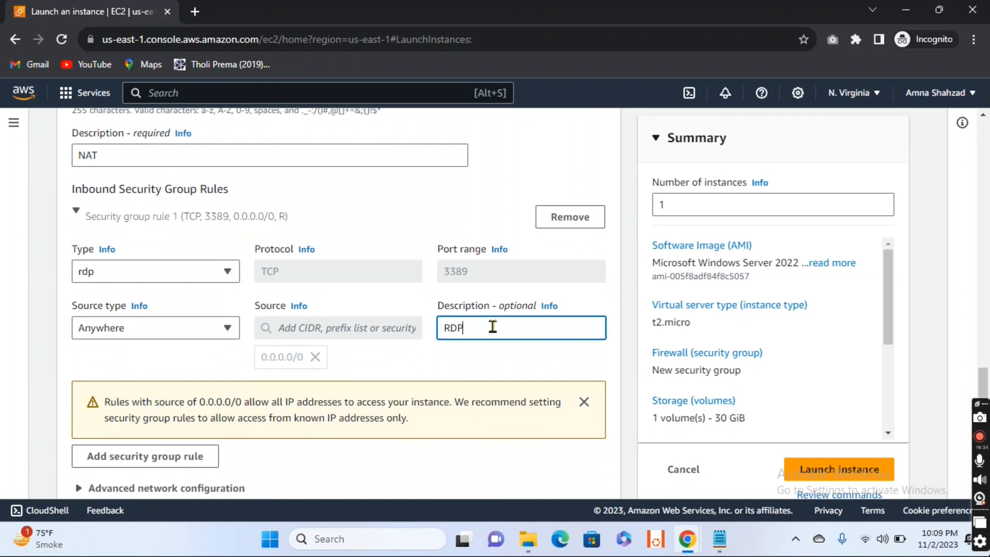
- Add a second inbound security group rule and set its type to All ICMP - IPv4
{"action": "scroll", "coordinate": [249, 366], "scroll_direction": "down", "scroll_amount": 1}
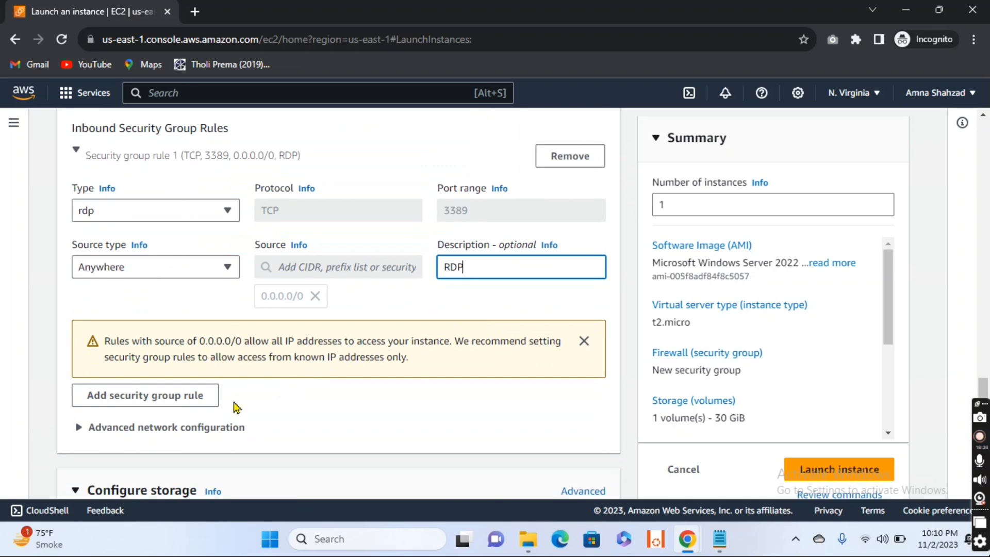
{"action": "left_click", "coordinate": [184, 401]}
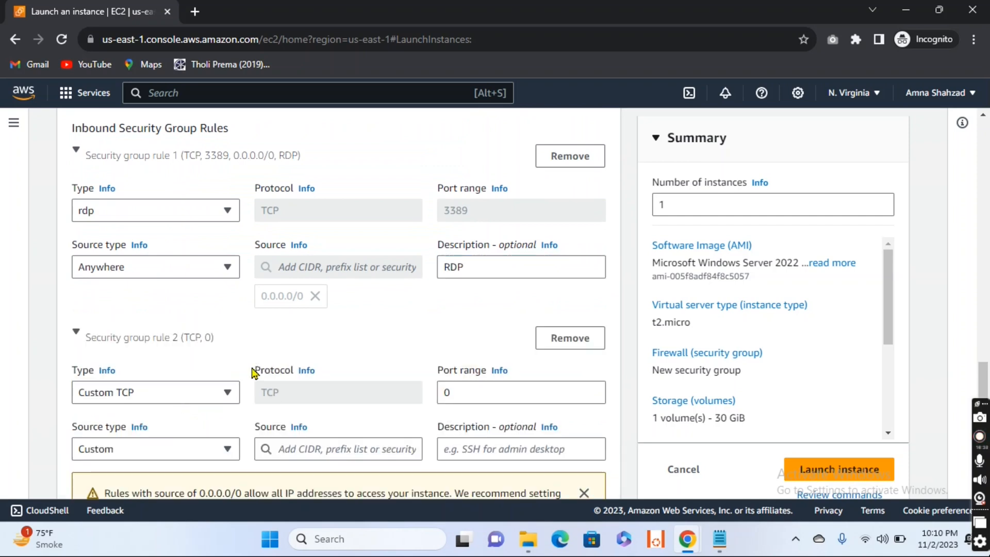
{"action": "scroll", "coordinate": [305, 364], "scroll_direction": "down", "scroll_amount": 2}
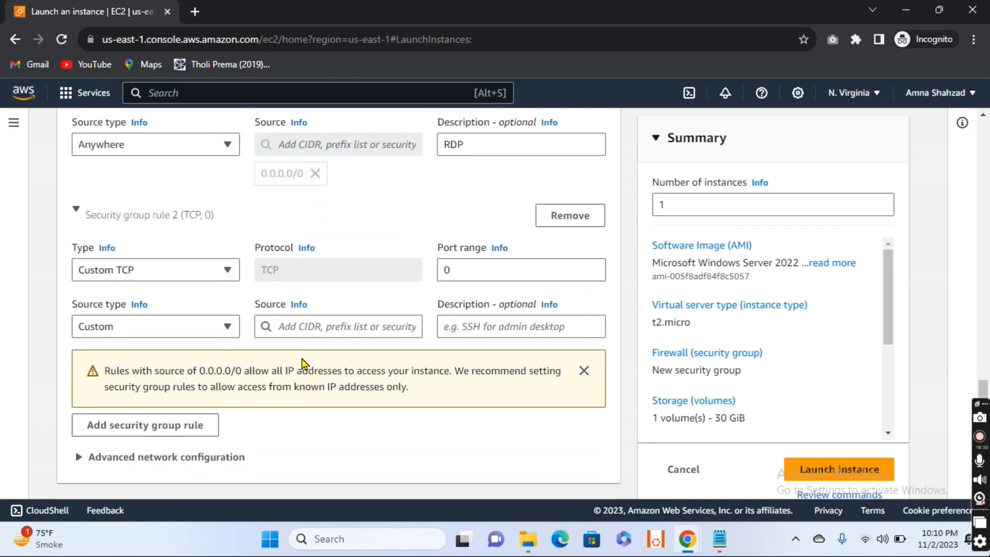
{"action": "left_click", "coordinate": [229, 269]}
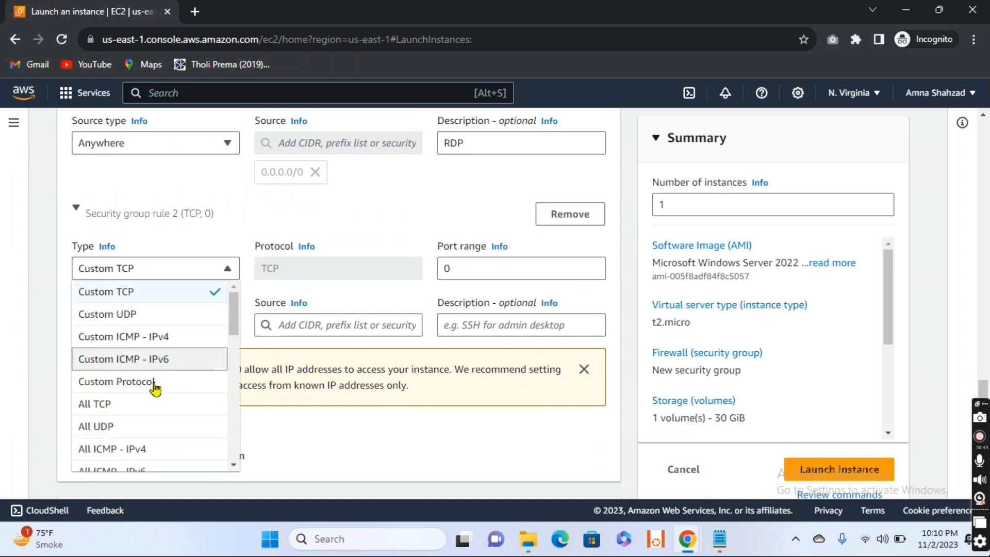
{"action": "scroll", "coordinate": [150, 404], "scroll_direction": "down", "scroll_amount": 1}
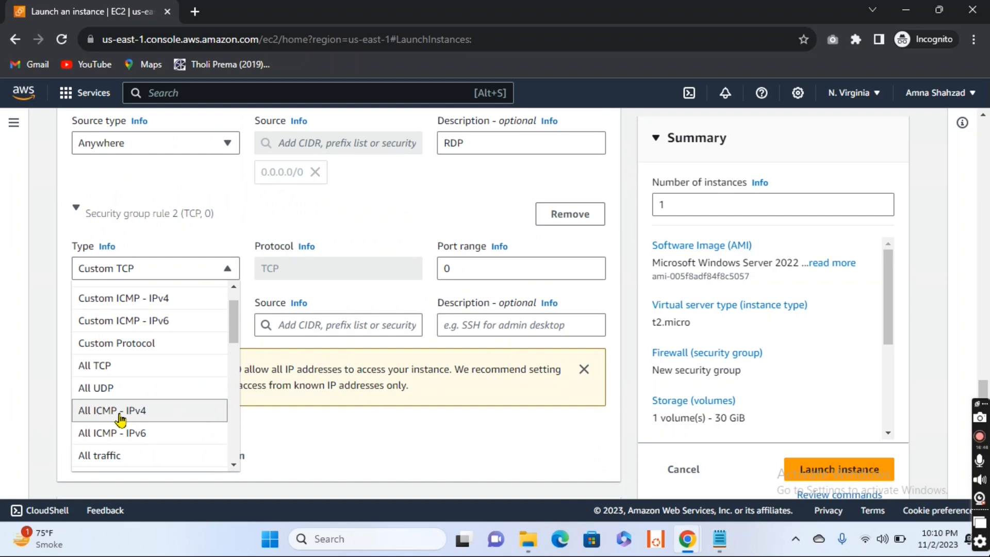
{"action": "left_click", "coordinate": [129, 412]}
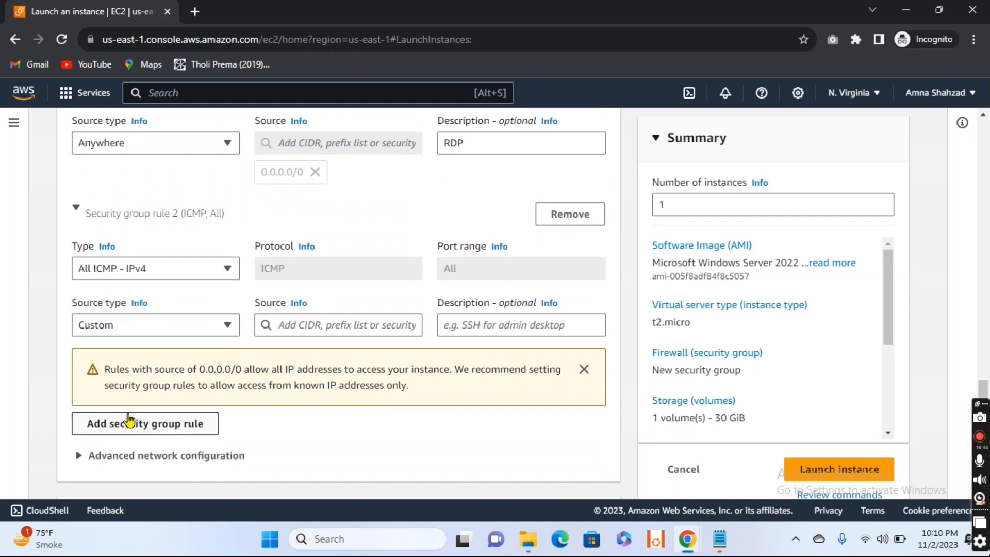
- Set the ICMP rule's source type to Anywhere and give it the description ICMP
{"action": "left_click", "coordinate": [226, 325]}
{"action": "left_click", "coordinate": [162, 351]}
{"action": "left_click", "coordinate": [491, 319]}
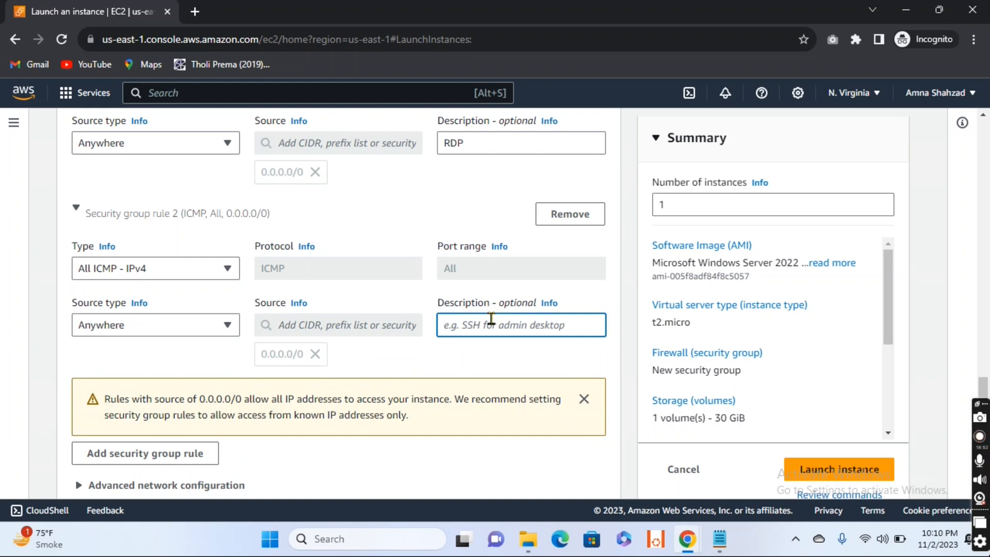
{"action": "type", "text": "ICMP"}
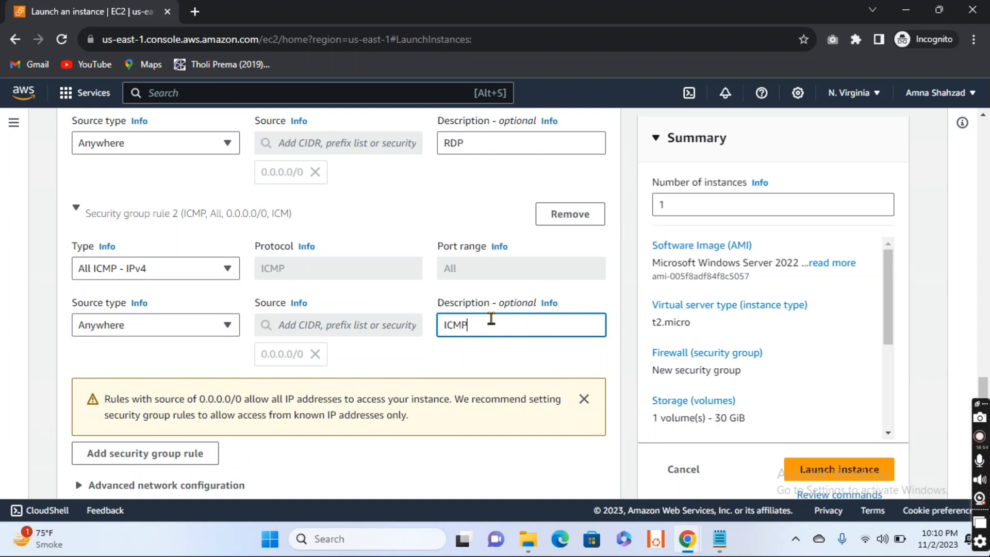
- Launch the Private-EC2 instance with the configured settings and return to the instances list
{"action": "scroll", "coordinate": [493, 326], "scroll_direction": "down", "scroll_amount": 2}
{"action": "scroll", "coordinate": [493, 325], "scroll_direction": "up", "scroll_amount": 2}
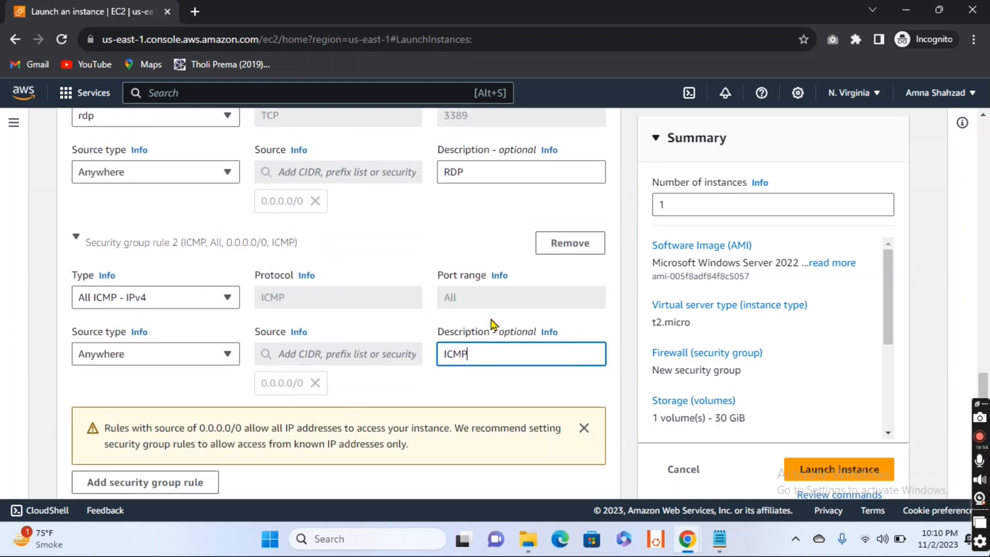
{"action": "scroll", "coordinate": [216, 368], "scroll_direction": "up", "scroll_amount": 1}
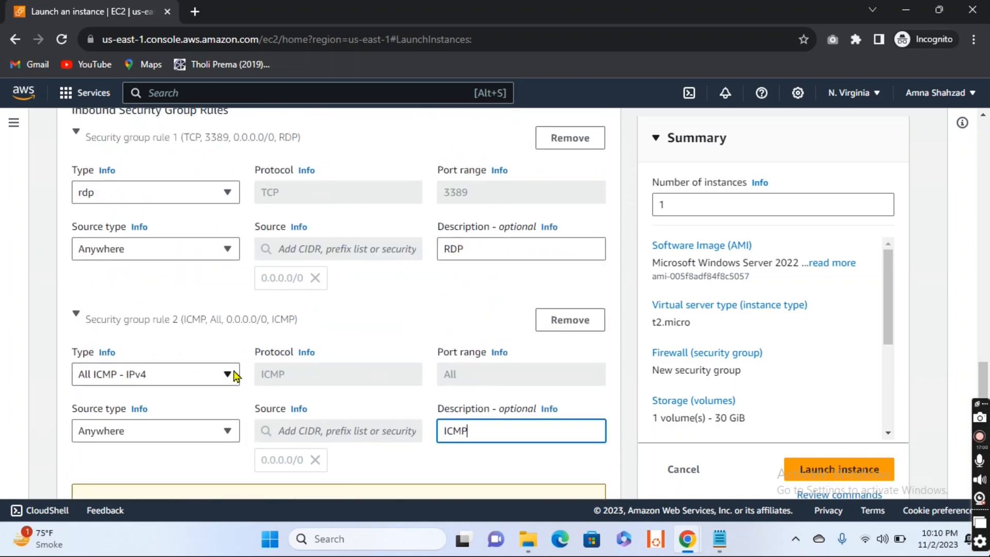
{"action": "scroll", "coordinate": [233, 375], "scroll_direction": "down", "scroll_amount": 3}
{"action": "scroll", "coordinate": [234, 375], "scroll_direction": "down", "scroll_amount": 6}
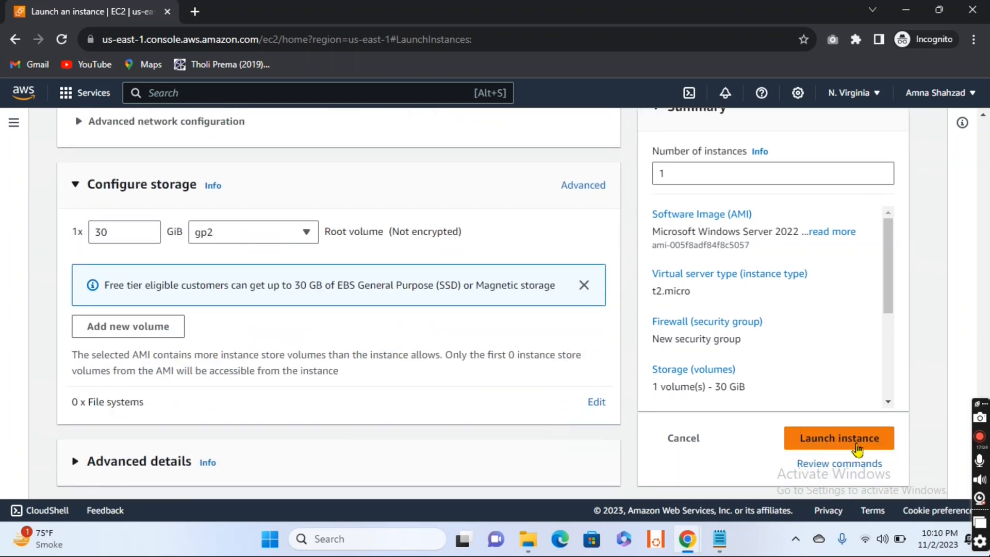
{"action": "left_click", "coordinate": [831, 442]}
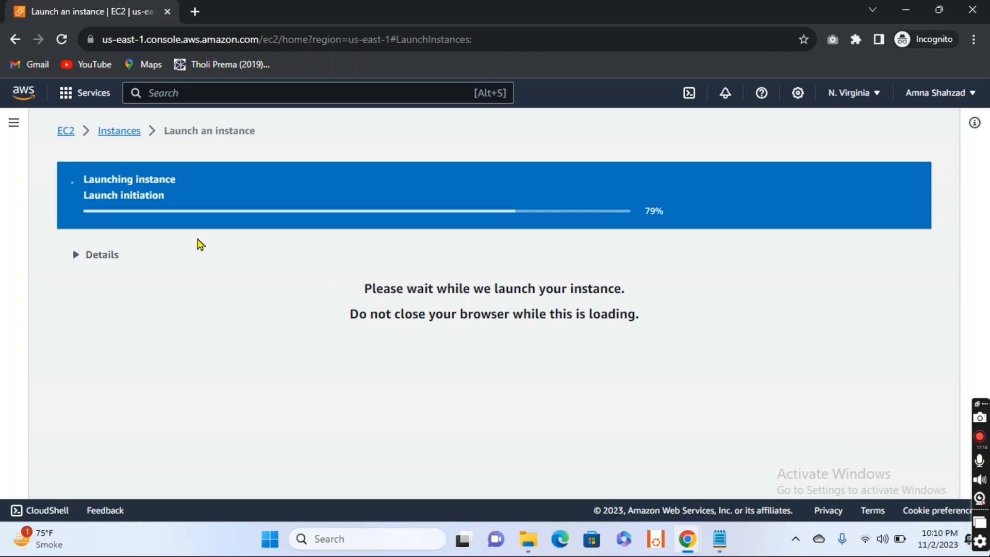
{"action": "left_click", "coordinate": [122, 132]}
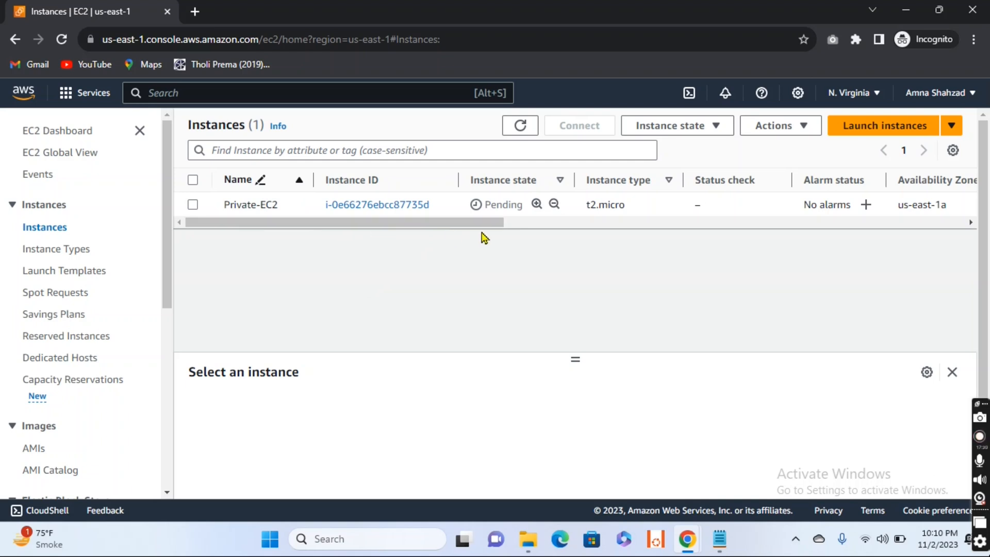
- Begin launching another instance and name it Public-EC2
{"action": "left_click", "coordinate": [887, 130]}
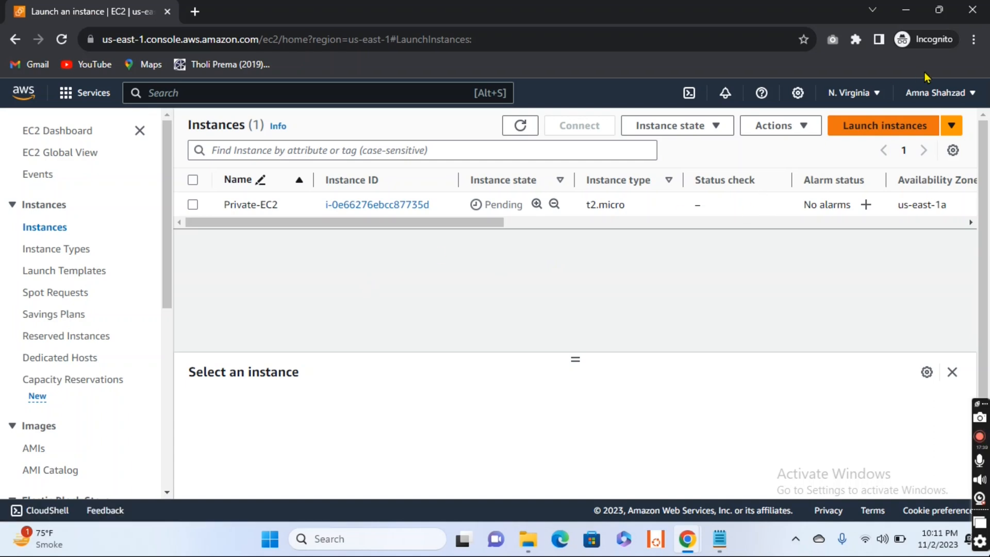
{"action": "left_click", "coordinate": [882, 125]}
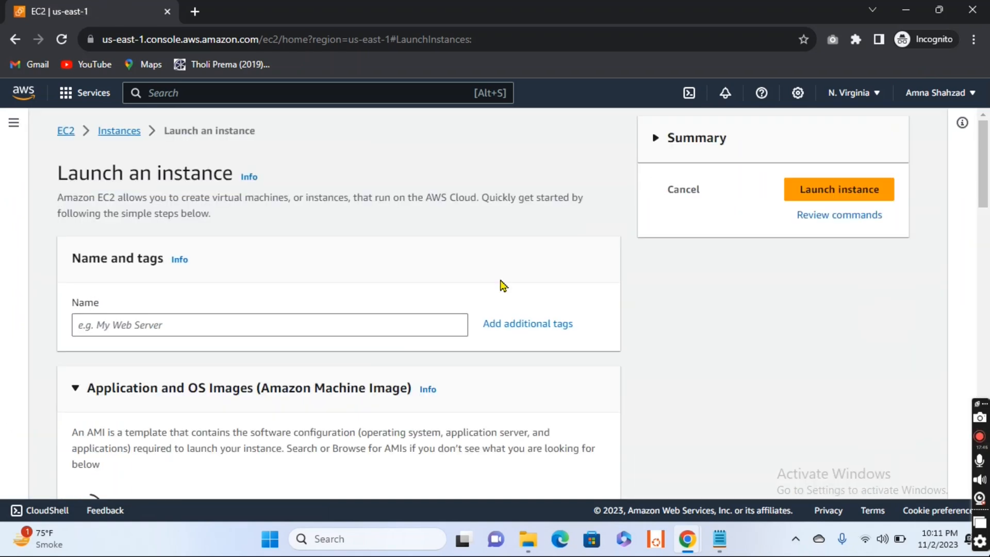
{"action": "left_click", "coordinate": [359, 328]}
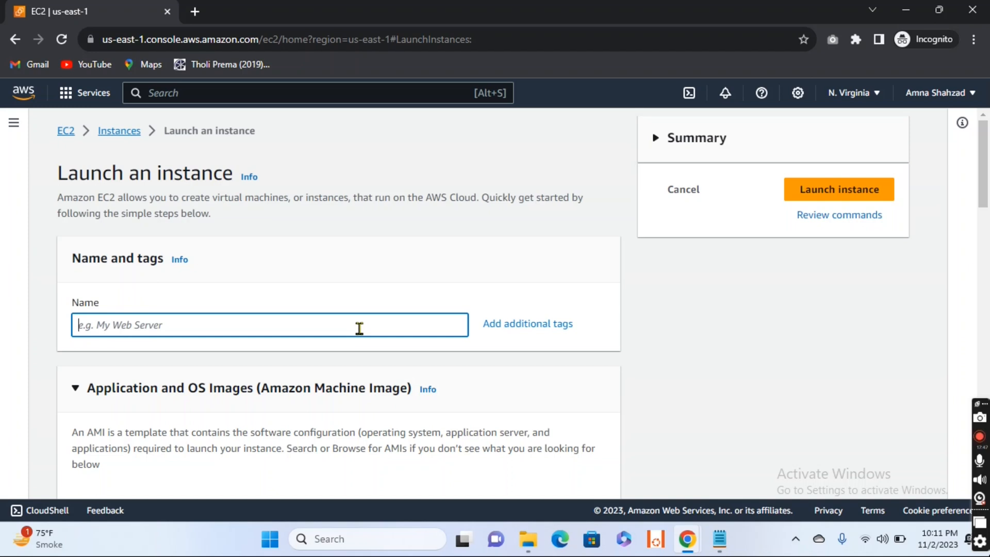
{"action": "type", "text": "Publ"}
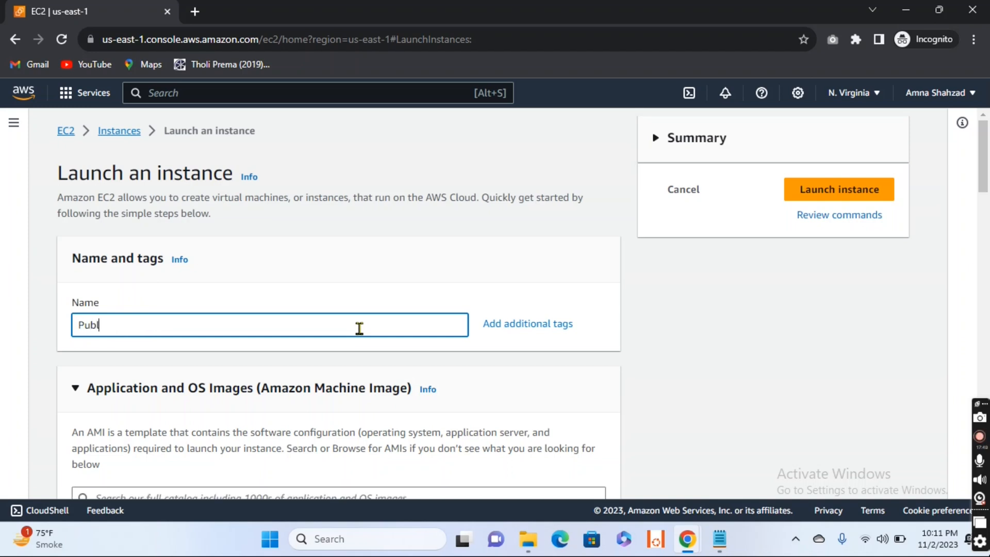
{"action": "type", "text": "ic-EC2"}
- Choose the Windows machine image for Public-EC2 and assign the existing key pair EC2-Keypair
{"action": "scroll", "coordinate": [499, 278], "scroll_direction": "down", "scroll_amount": 2}
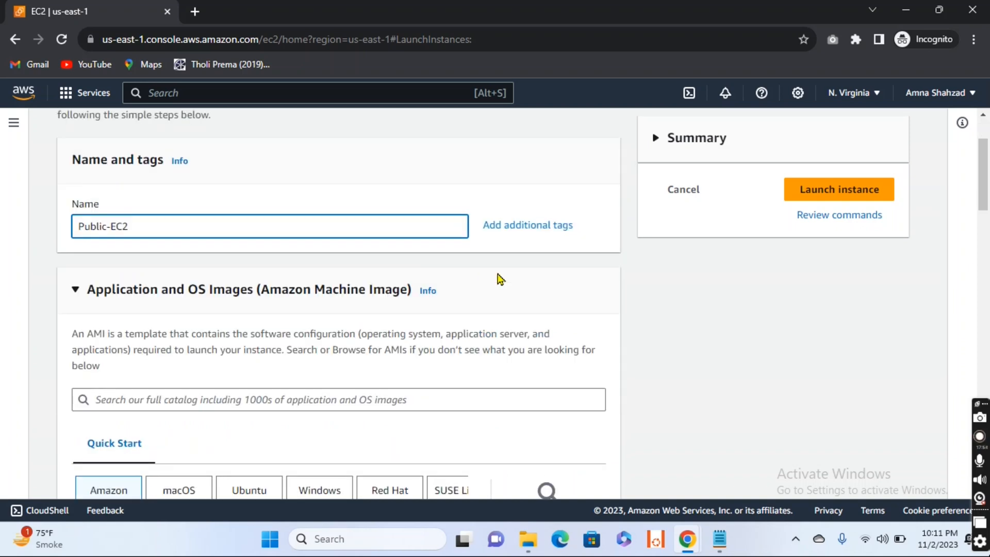
{"action": "scroll", "coordinate": [499, 278], "scroll_direction": "down", "scroll_amount": 5}
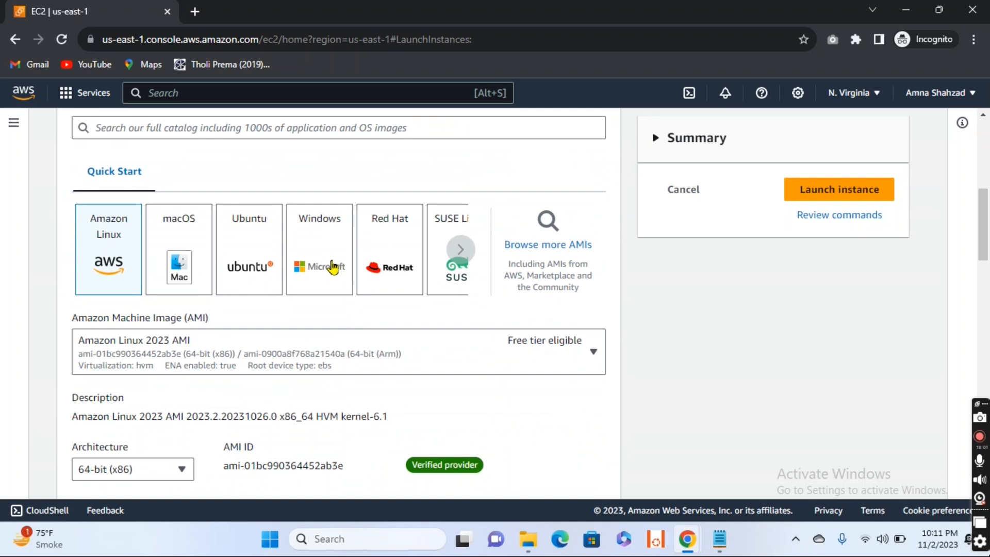
{"action": "left_click", "coordinate": [333, 268]}
{"action": "scroll", "coordinate": [470, 347], "scroll_direction": "down", "scroll_amount": 6}
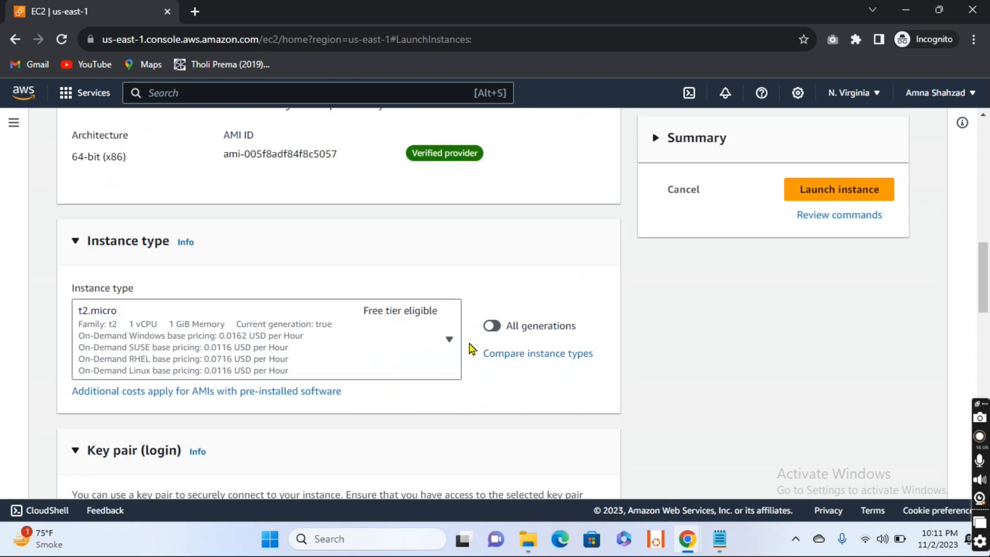
{"action": "scroll", "coordinate": [470, 348], "scroll_direction": "down", "scroll_amount": 5}
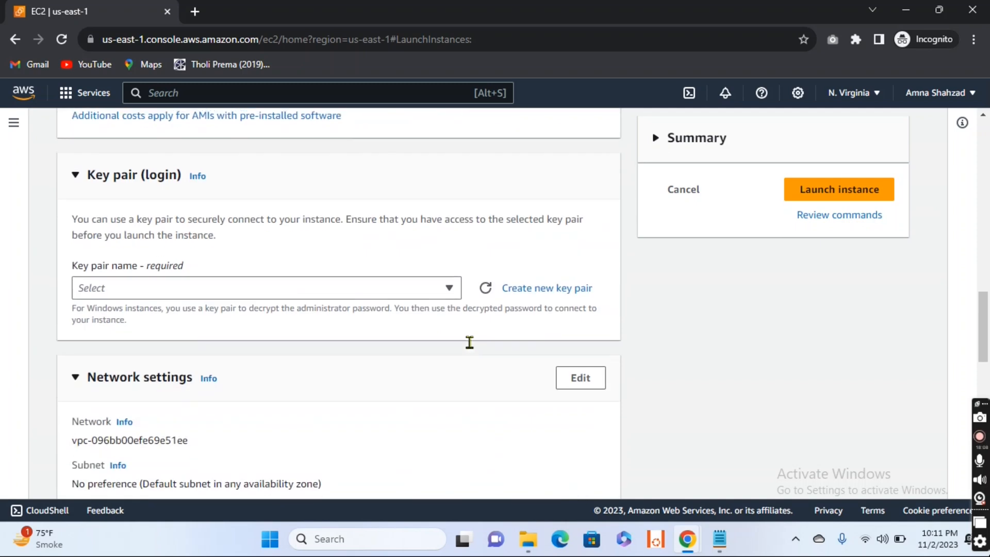
{"action": "left_click", "coordinate": [449, 292]}
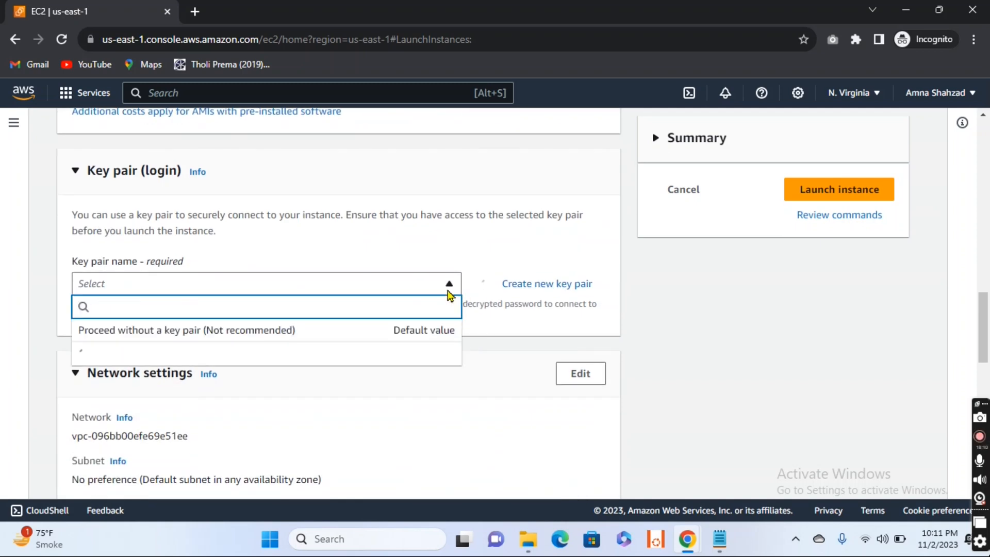
{"action": "left_click", "coordinate": [213, 357]}
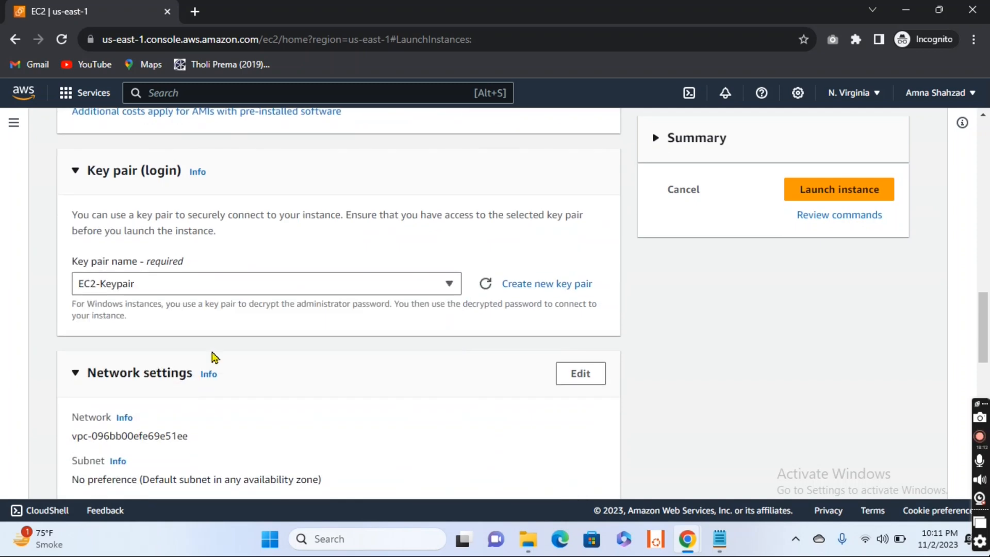
- Open the network settings of Public-EC2 for editing and set the VPC to NAT-VPC
{"action": "scroll", "coordinate": [449, 477], "scroll_direction": "down", "scroll_amount": 5}
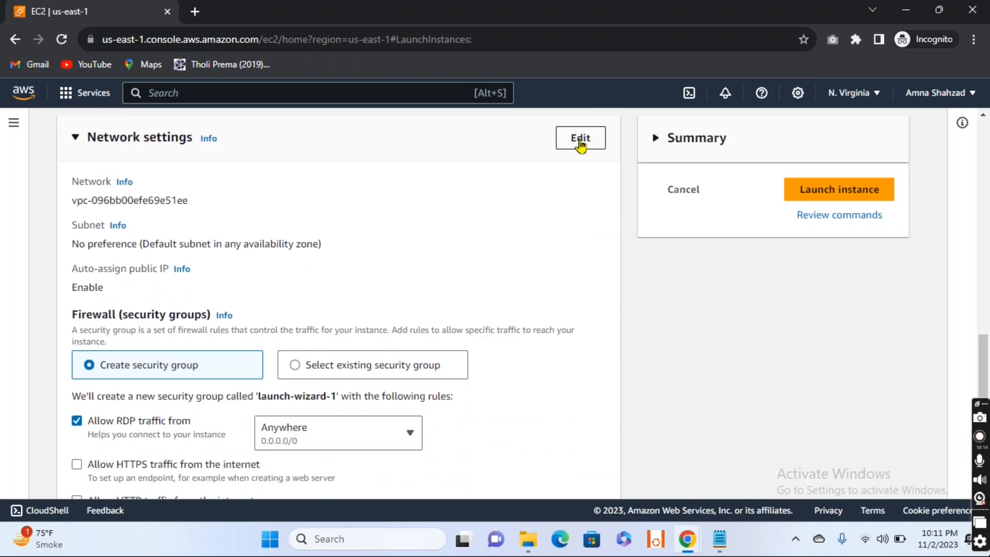
{"action": "left_click", "coordinate": [579, 141]}
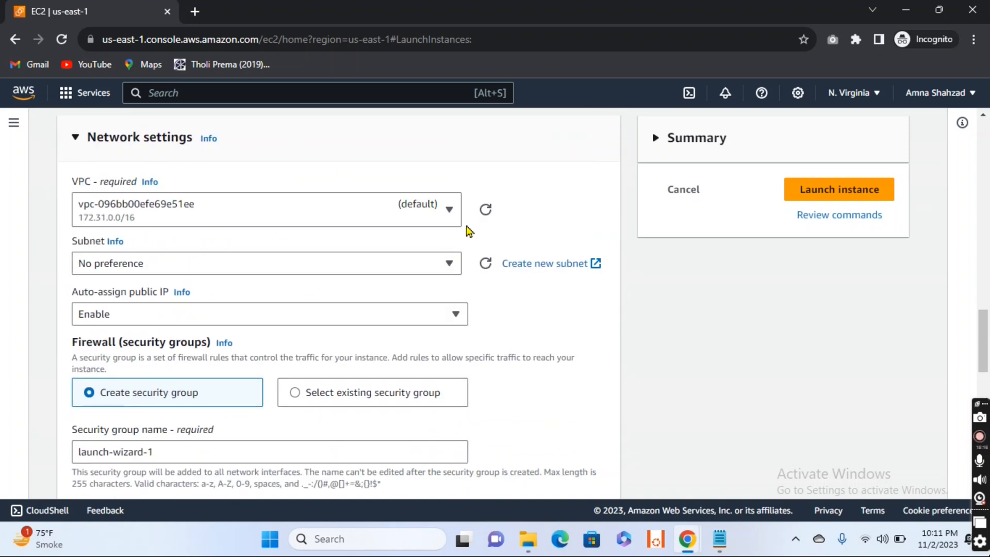
{"action": "left_click", "coordinate": [444, 210]}
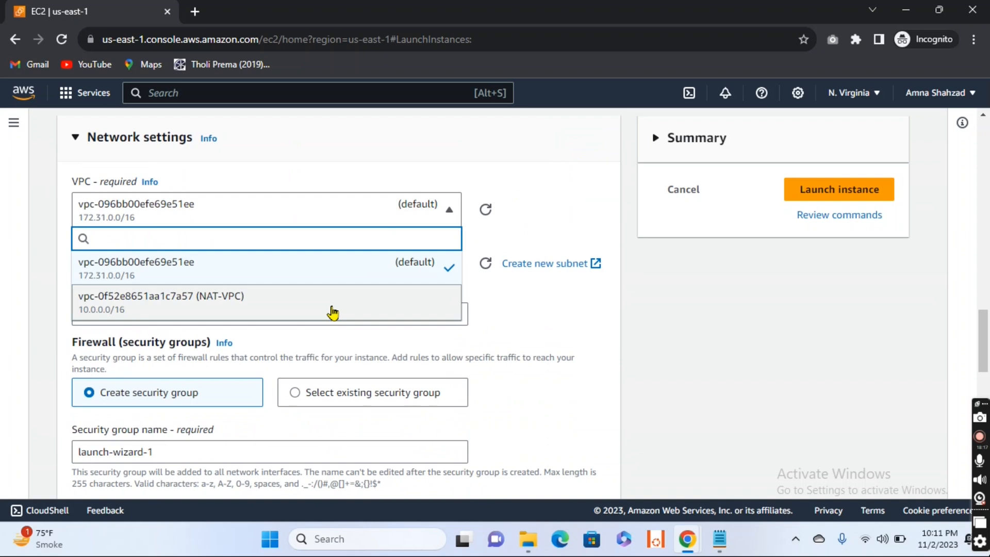
{"action": "left_click", "coordinate": [332, 312]}
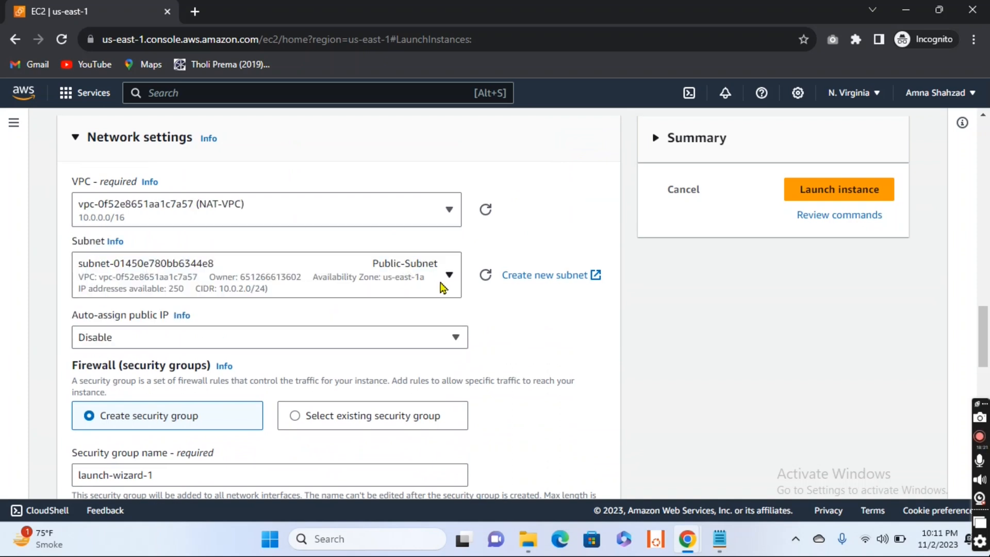
- Place the instance in Public-Subnet and enable auto-assignment of a public IP
{"action": "left_click", "coordinate": [447, 276]}
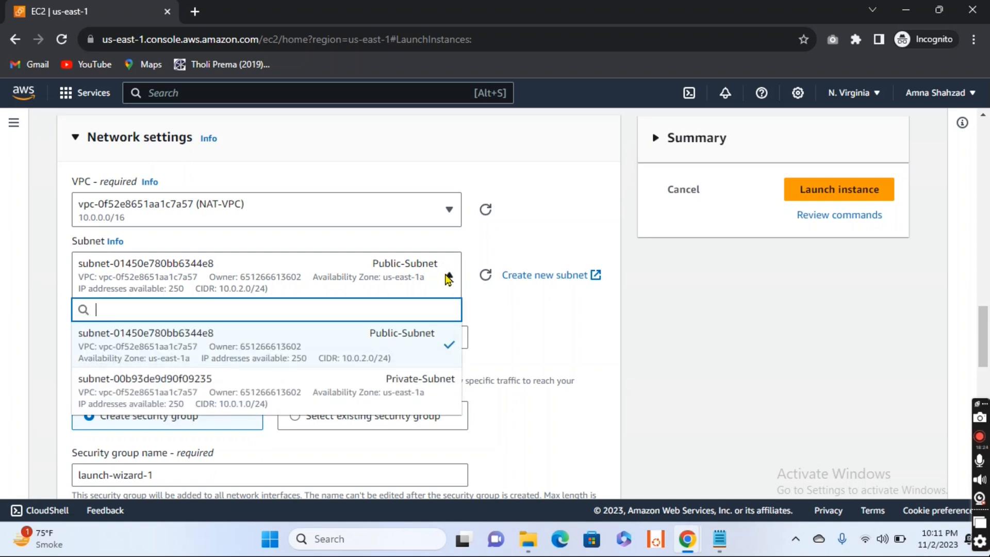
{"action": "left_click", "coordinate": [403, 347]}
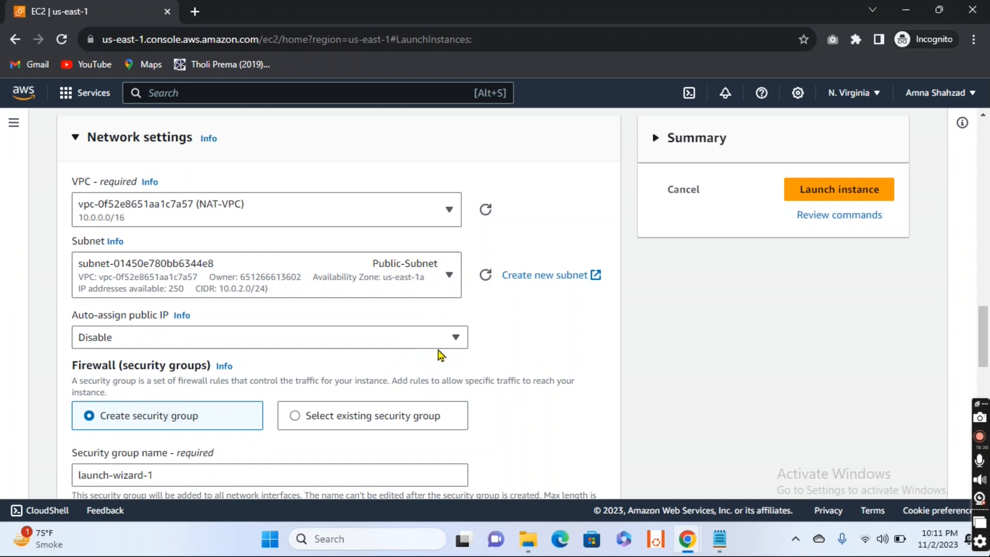
{"action": "left_click", "coordinate": [453, 338]}
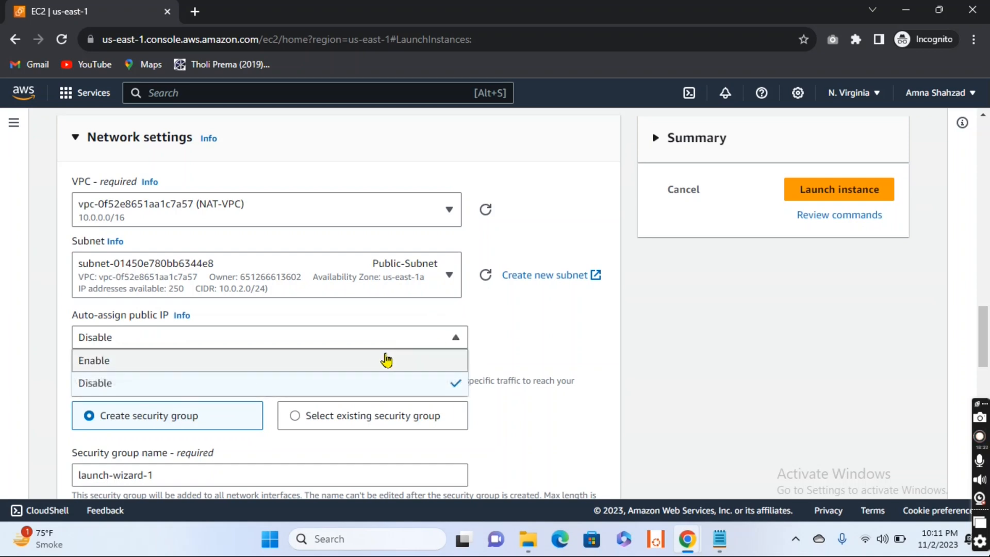
{"action": "left_click", "coordinate": [386, 360]}
- Use an existing security group for the instance's firewall and select NAT-SG
{"action": "scroll", "coordinate": [474, 368], "scroll_direction": "down", "scroll_amount": 3}
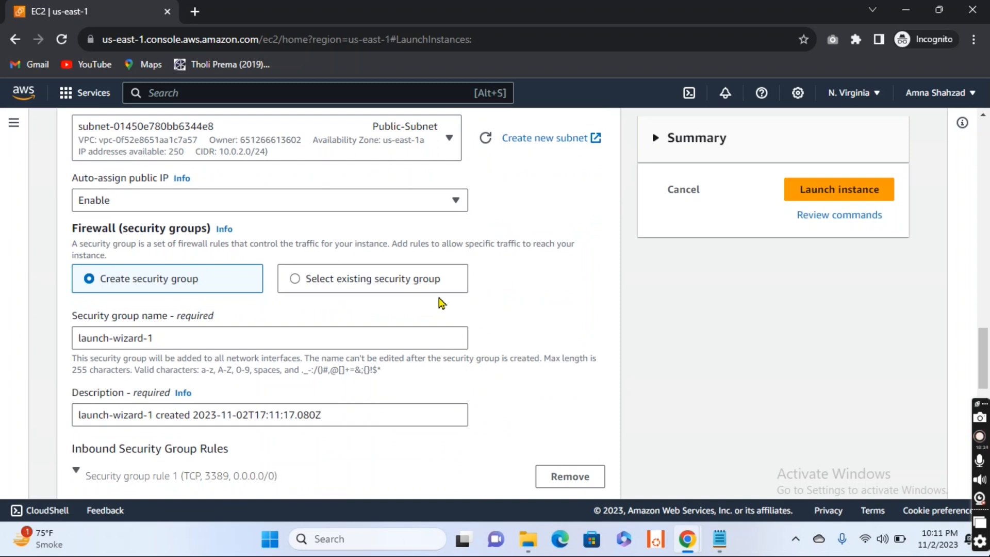
{"action": "scroll", "coordinate": [441, 303], "scroll_direction": "down", "scroll_amount": 2}
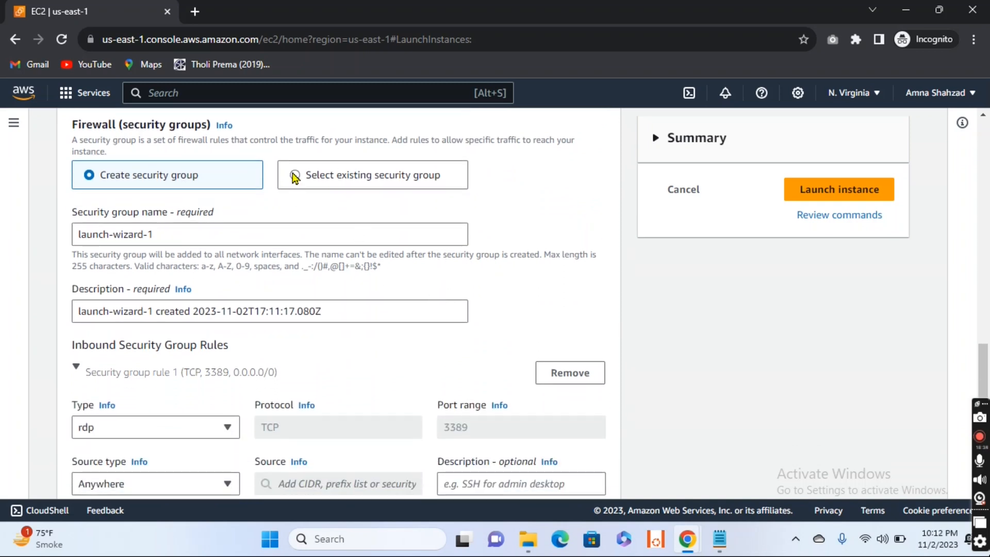
{"action": "left_click", "coordinate": [295, 176]}
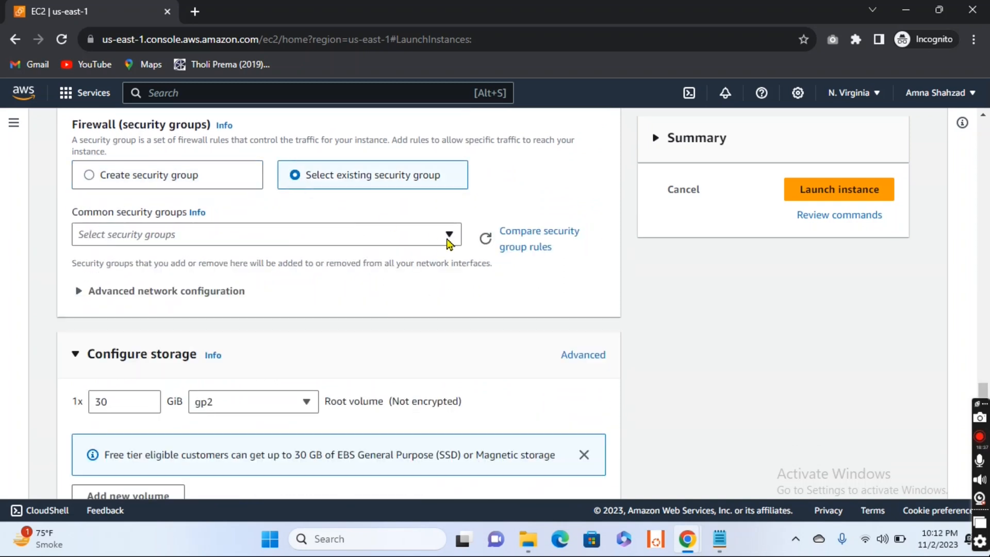
{"action": "left_click", "coordinate": [449, 236]}
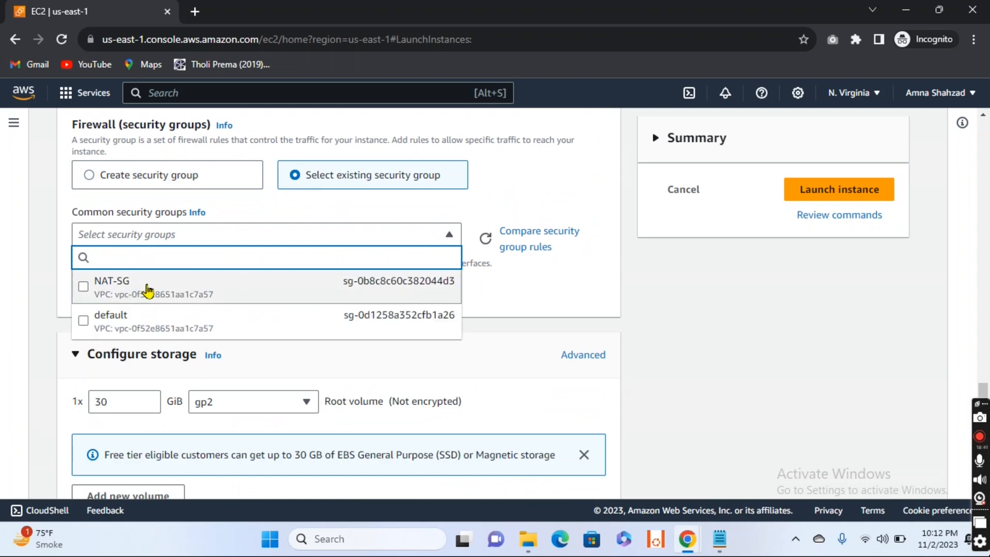
{"action": "left_click", "coordinate": [298, 288]}
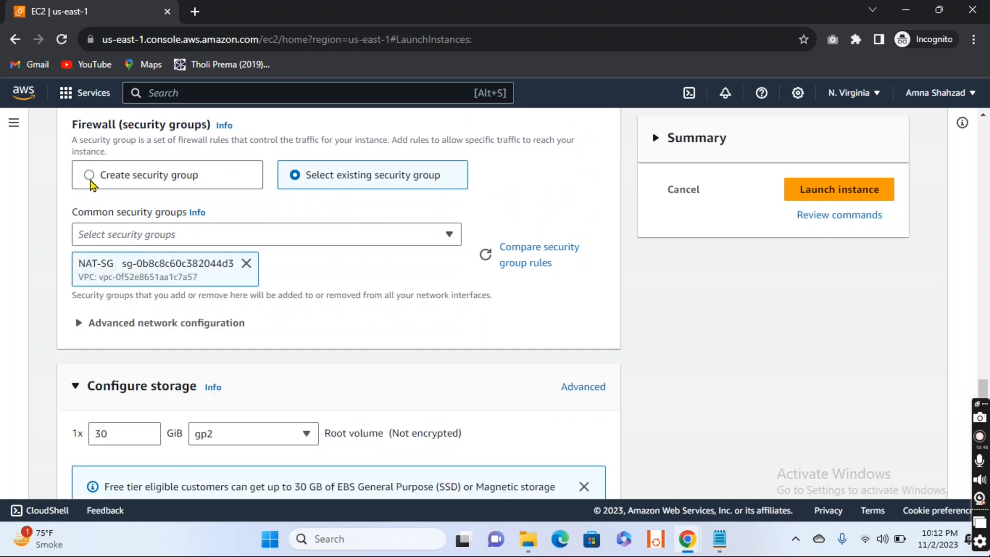
- Launch the Public-EC2 instance, keeping the default storage configuration
{"action": "scroll", "coordinate": [374, 288], "scroll_direction": "down", "scroll_amount": 2}
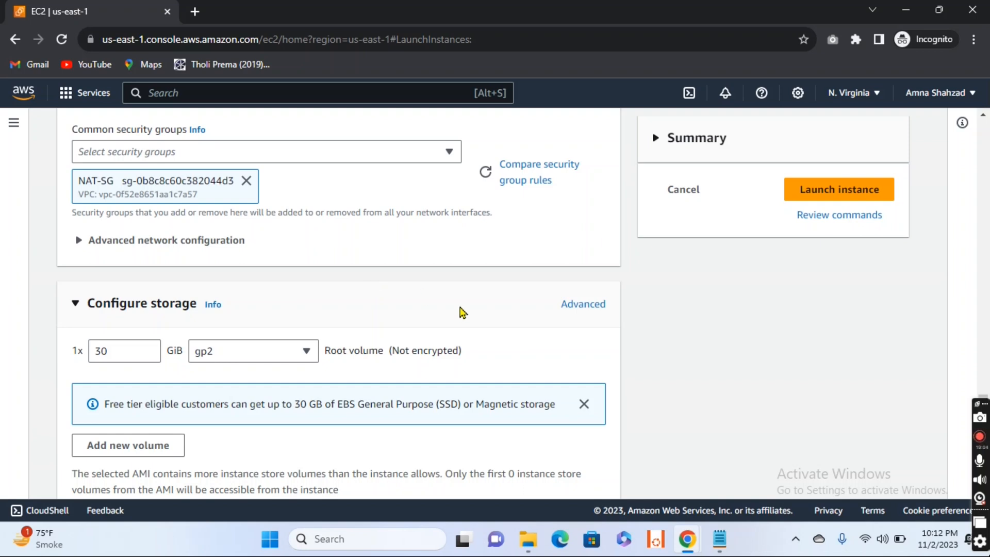
{"action": "scroll", "coordinate": [485, 335], "scroll_direction": "down", "scroll_amount": 2}
{"action": "left_click", "coordinate": [841, 189]}
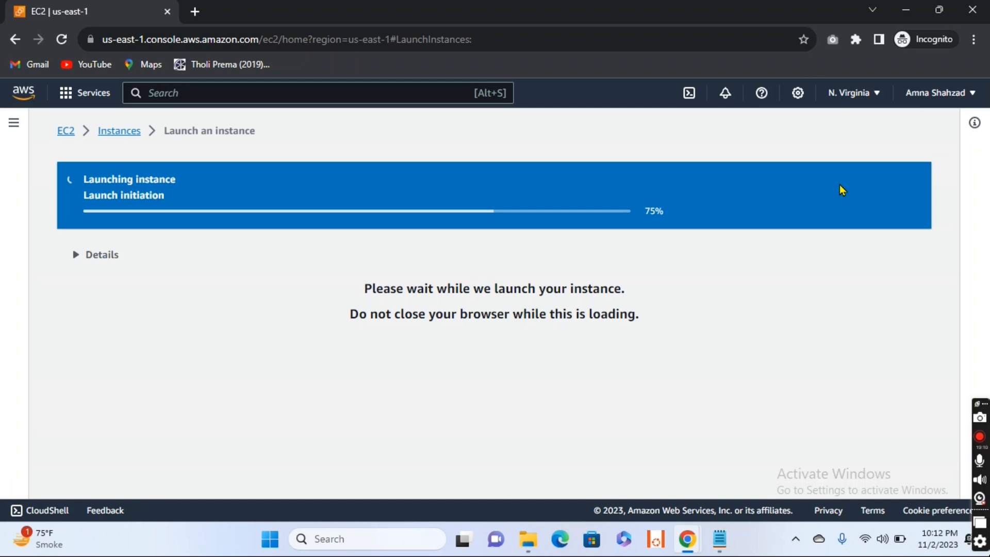
- Return to the instances list and refresh it to check the state of the launched instances
{"action": "left_click", "coordinate": [114, 133]}
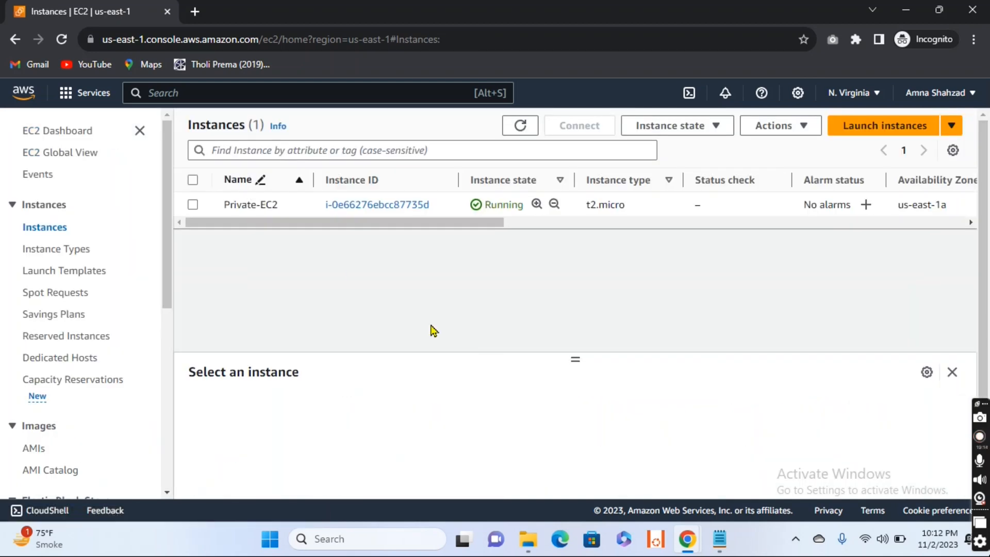
{"action": "left_click", "coordinate": [521, 127]}
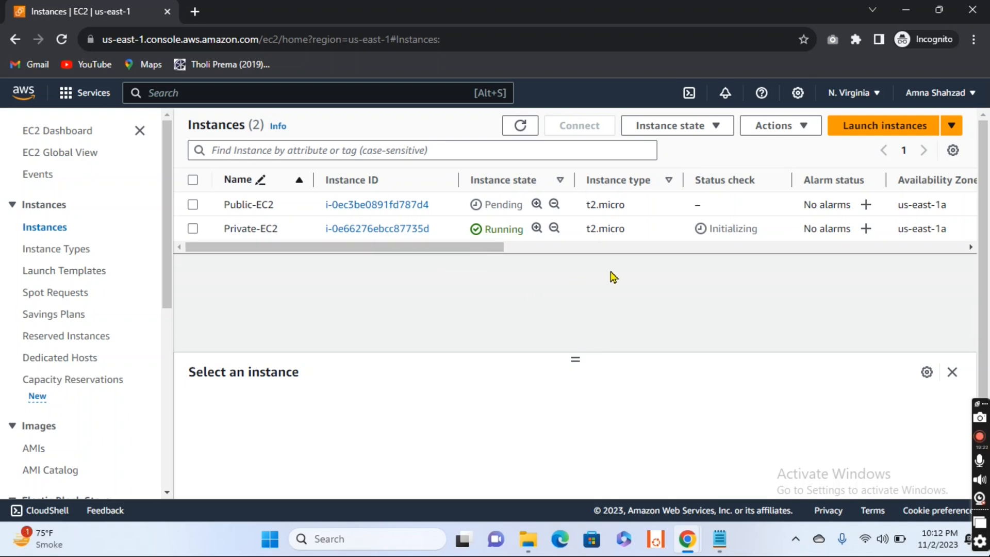
{"action": "left_click", "coordinate": [520, 126]}
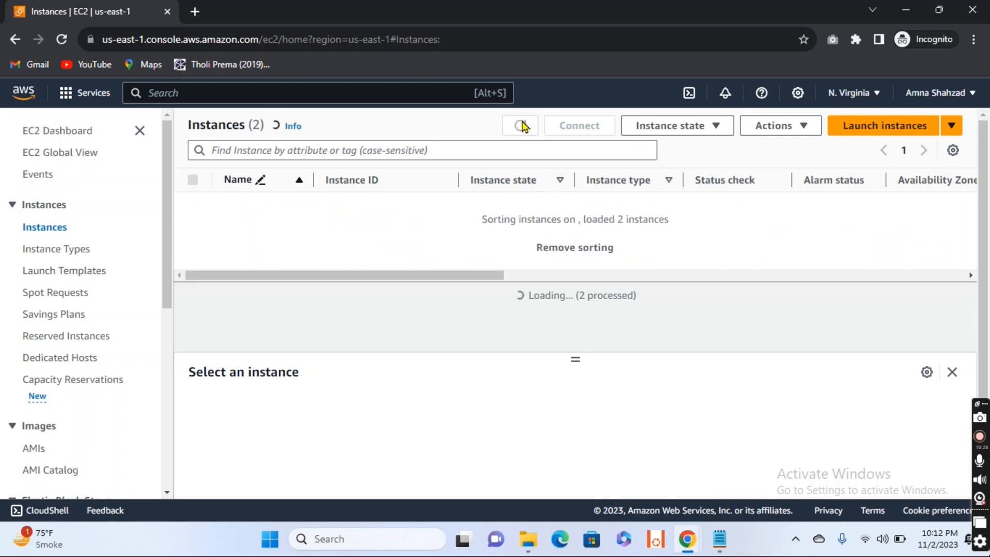
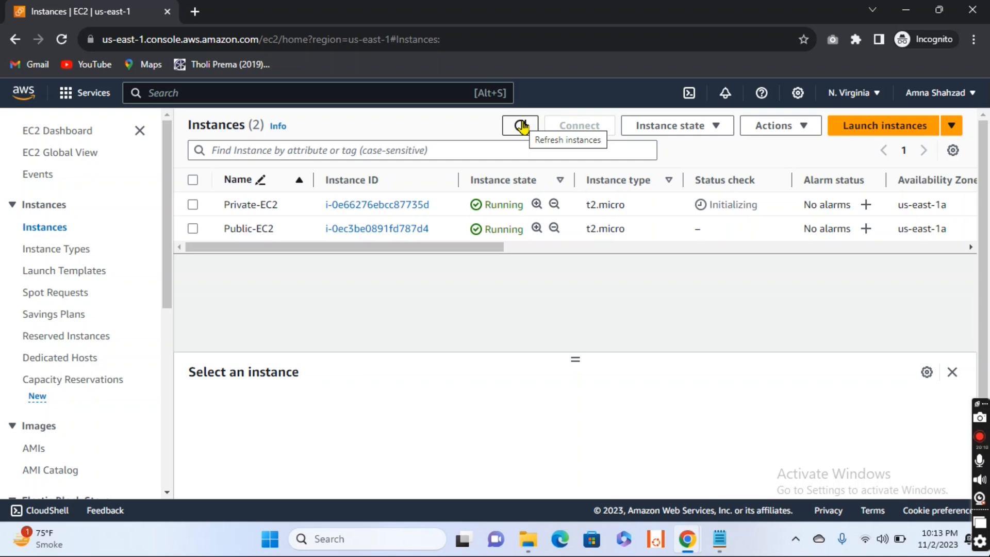
- Refresh the instances list and copy Private-EC2's public IPv4 address, 3.94.20.146, into a note in Notepad
{"action": "left_click", "coordinate": [522, 125]}
{"action": "left_click", "coordinate": [521, 126]}
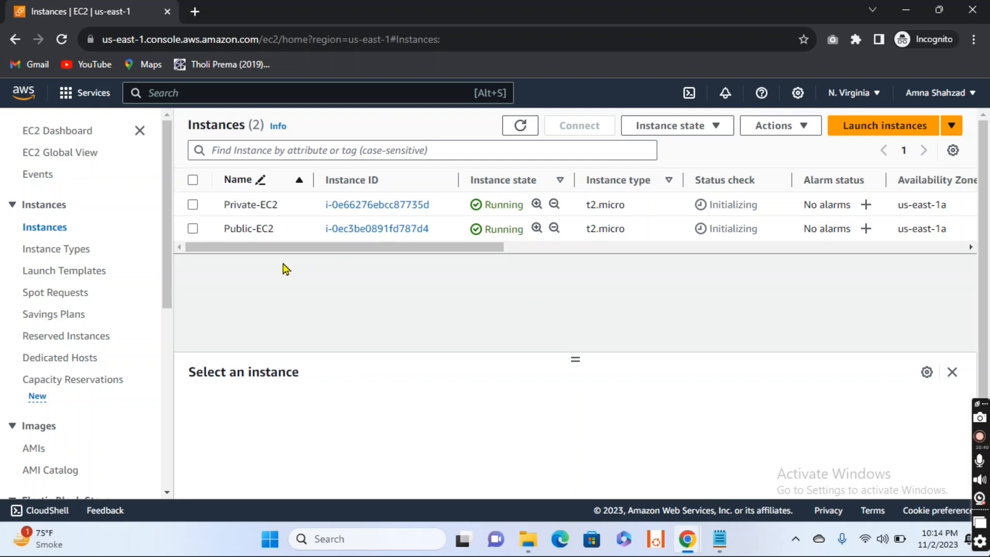
{"action": "left_click", "coordinate": [193, 205]}
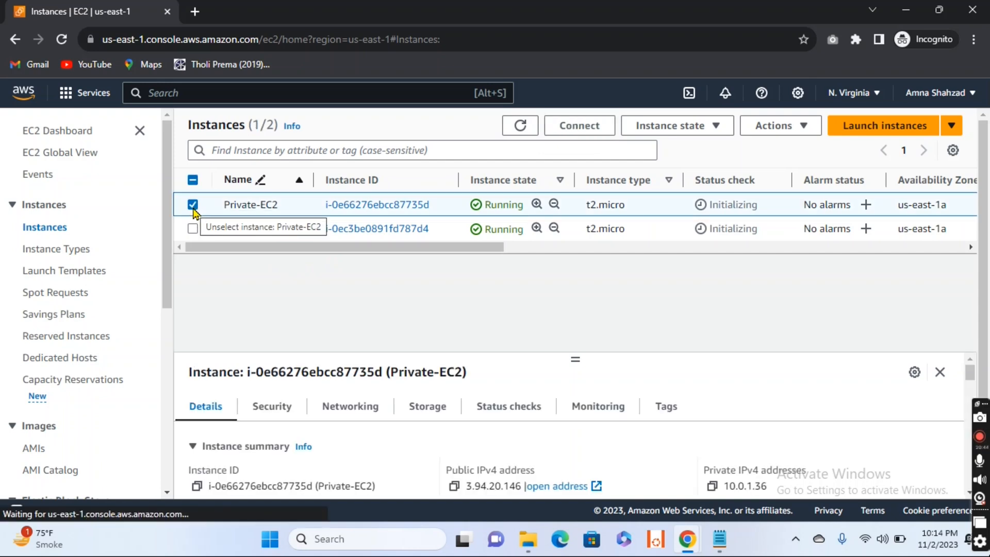
{"action": "left_click", "coordinate": [454, 487]}
{"action": "left_click", "coordinate": [720, 540]}
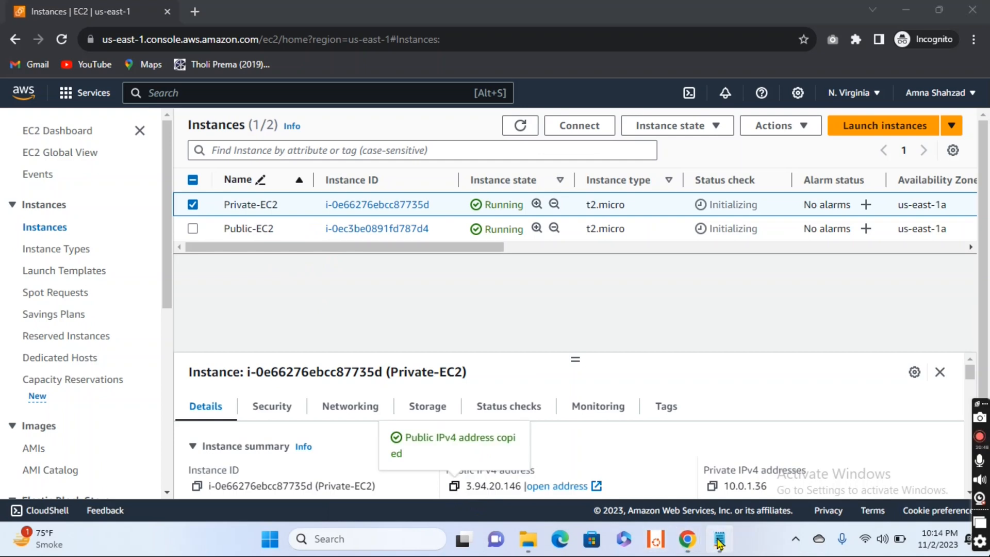
{"action": "key", "text": "ctrl+v"}
{"action": "key", "text": "Return"}
- Add Private-EC2's private IPv4 address, 10.0.1.36, below the public one in the Notepad note, followed by blank lines
{"action": "left_click", "coordinate": [398, 298]}
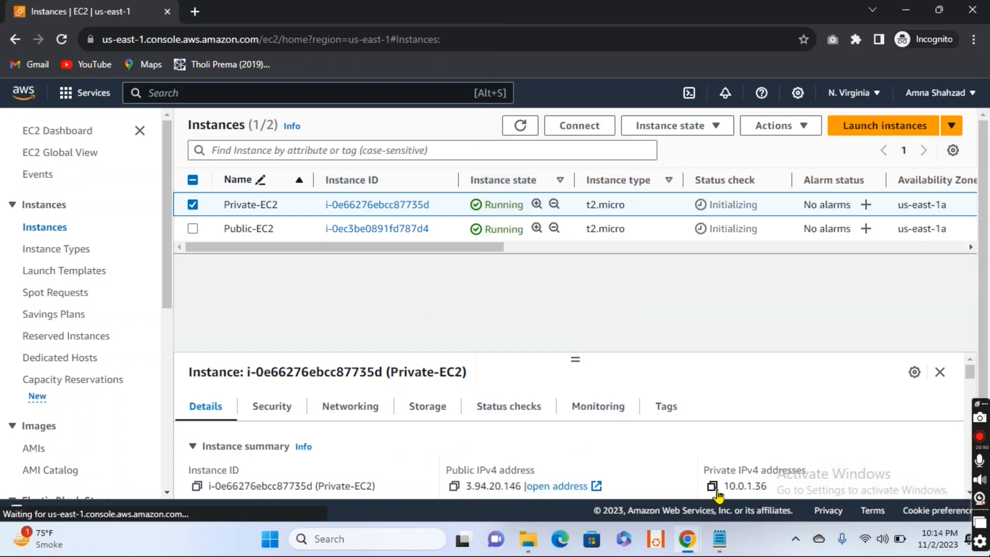
{"action": "left_click", "coordinate": [713, 487]}
{"action": "key", "text": "alt+Tab"}
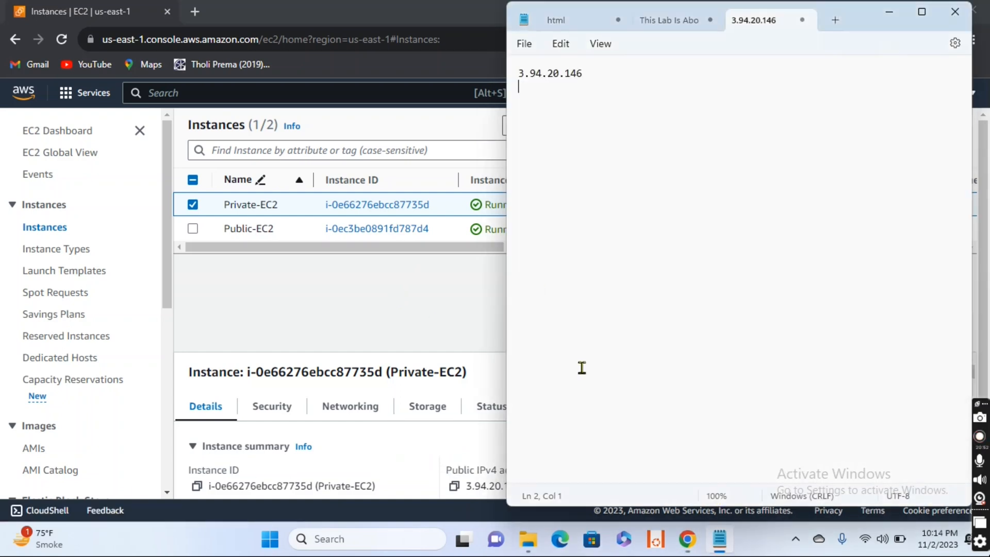
{"action": "key", "text": "ctrl+v"}
{"action": "key", "text": "Return"}
{"action": "key", "text": "Return"}
{"action": "key", "text": "Return"}
{"action": "key", "text": "Return"}
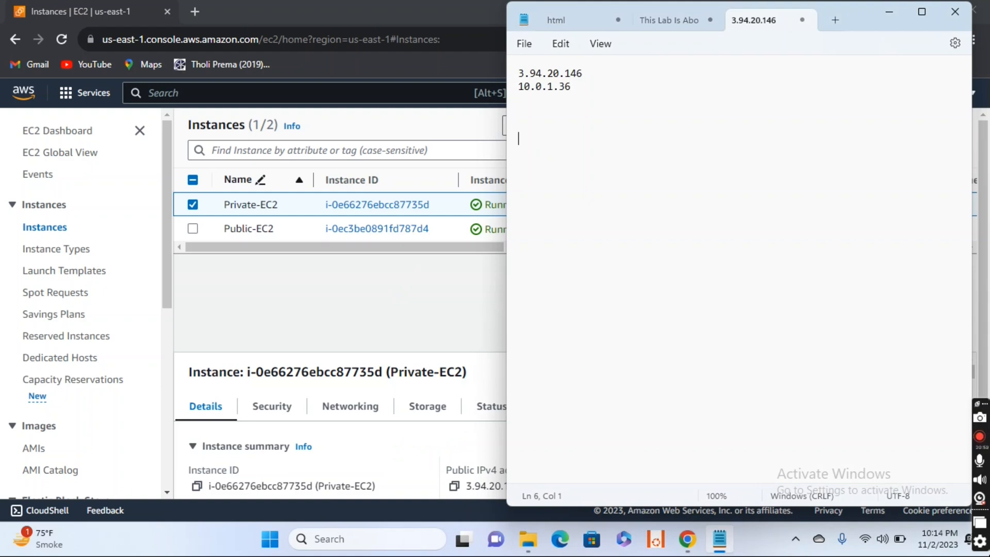
- Select only Public-EC2 in the instances list and copy its public IPv4 address, 44.204.137.53, into the Notepad note
{"action": "left_click", "coordinate": [390, 333]}
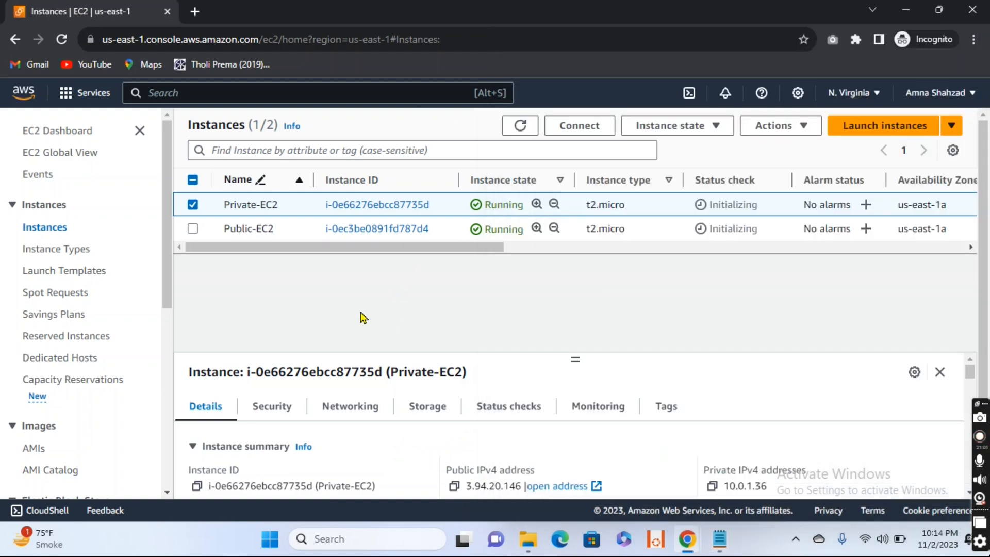
{"action": "left_click", "coordinate": [192, 229]}
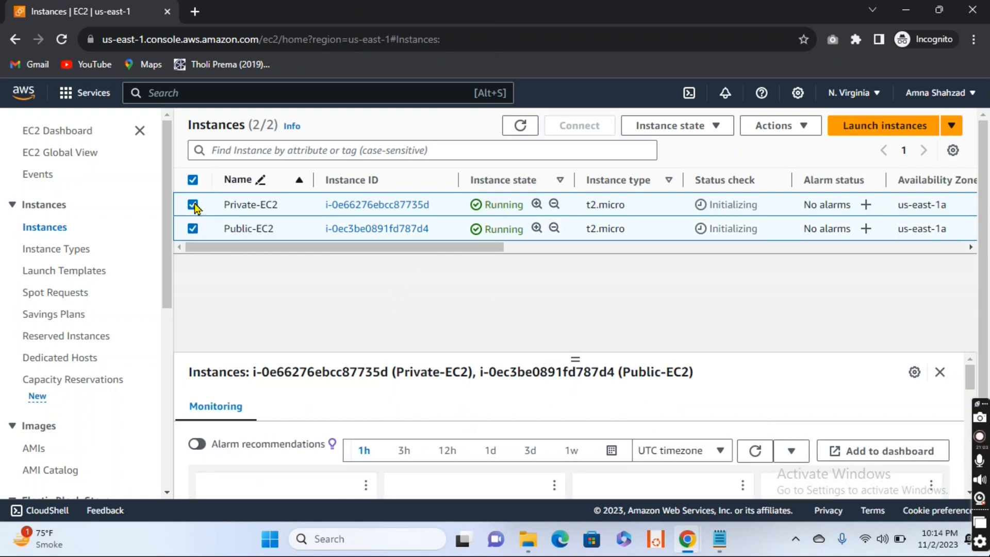
{"action": "left_click", "coordinate": [194, 206]}
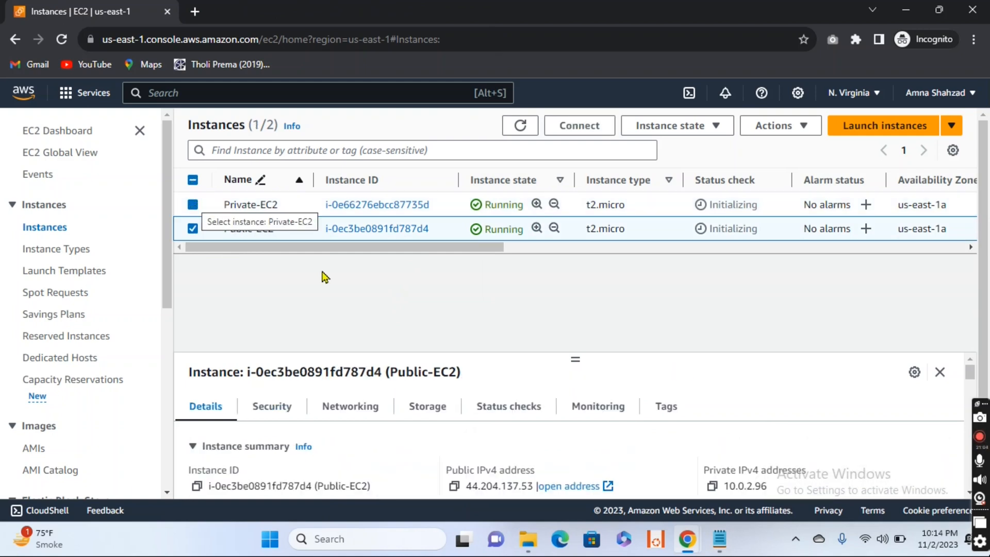
{"action": "left_click", "coordinate": [454, 486]}
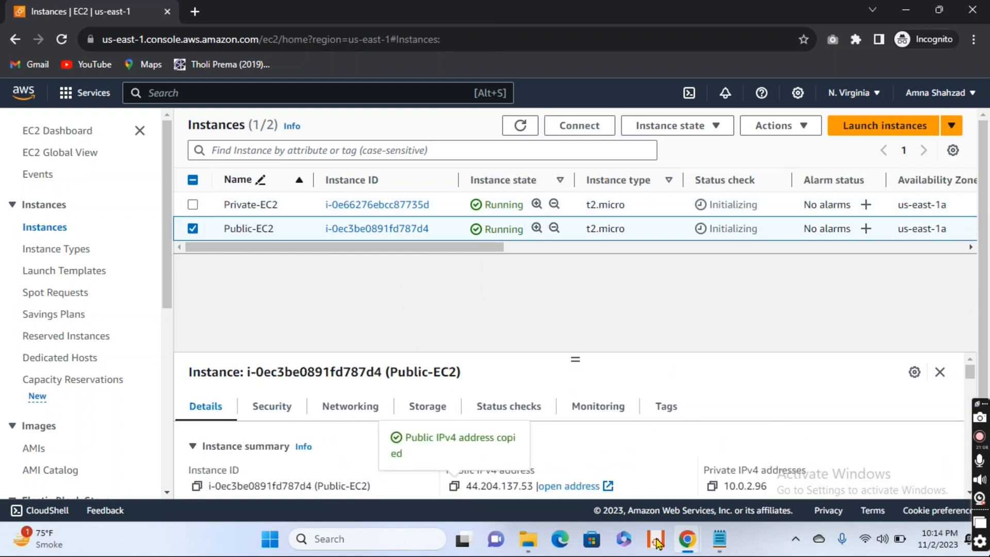
{"action": "left_click", "coordinate": [719, 544]}
{"action": "key", "text": "ctrl+v"}
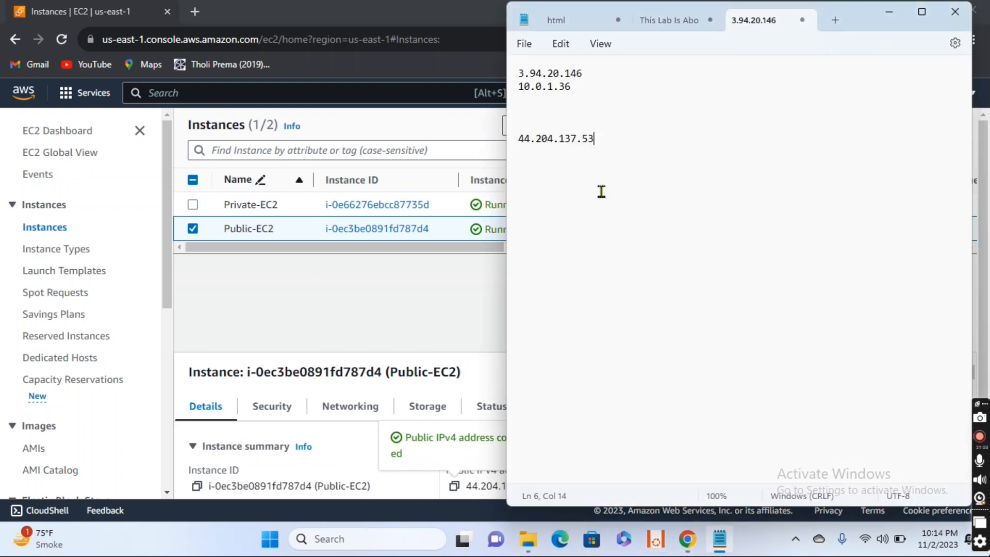
- Add Public-EC2's private IPv4 address, 10.0.2.96, below its public address in the Notepad note
{"action": "left_click", "coordinate": [437, 316]}
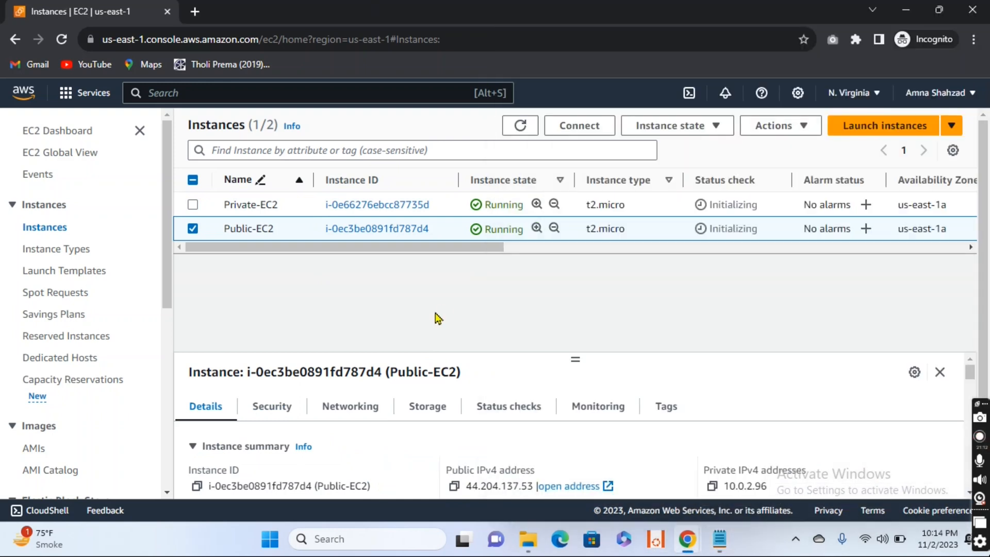
{"action": "left_click", "coordinate": [712, 486]}
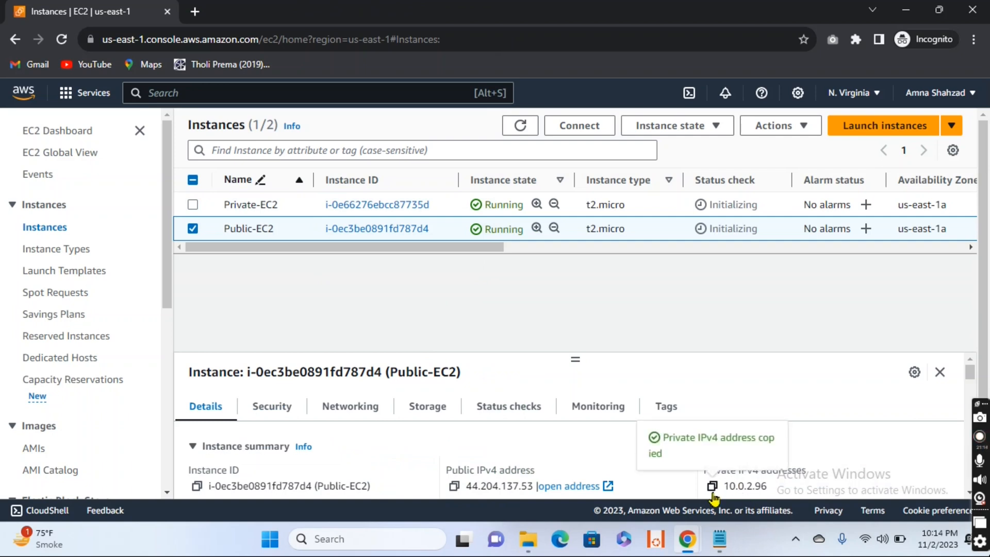
{"action": "left_click", "coordinate": [720, 540]}
{"action": "key", "text": "ctrl+v"}
{"action": "key", "text": "Return"}
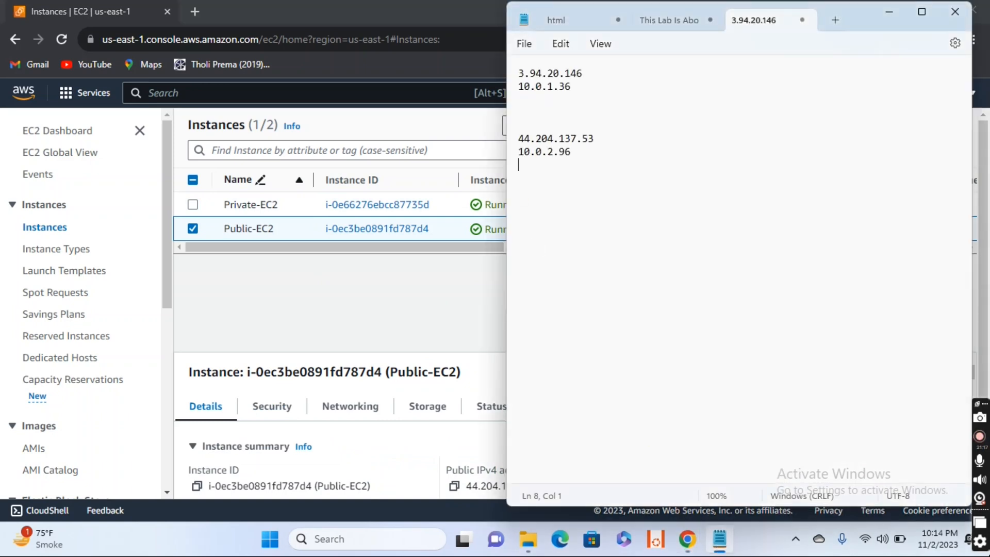
- Deselect Public-EC2 in the EC2 console and refresh the instances list to check the status checks
{"action": "left_click", "coordinate": [251, 306]}
{"action": "left_click", "coordinate": [193, 230]}
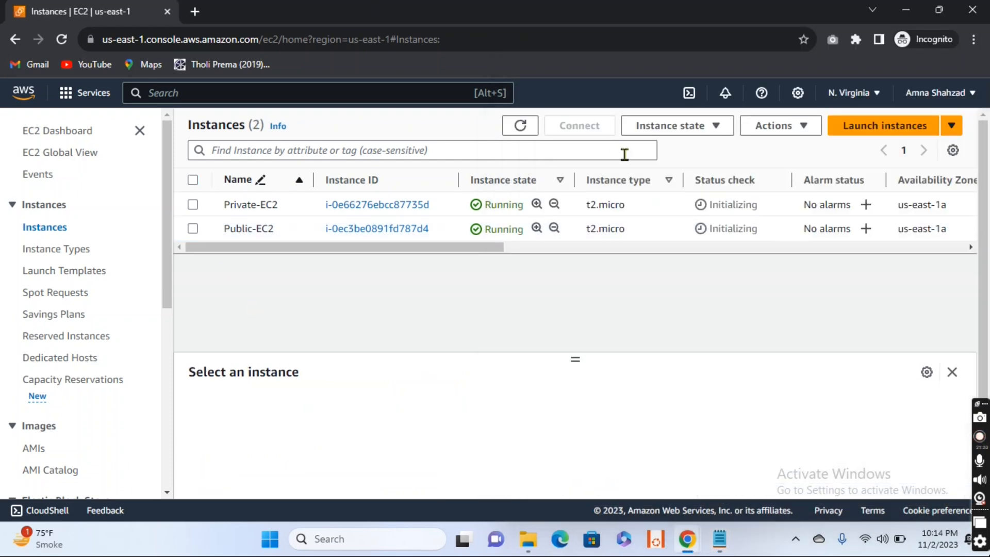
{"action": "left_click", "coordinate": [521, 127]}
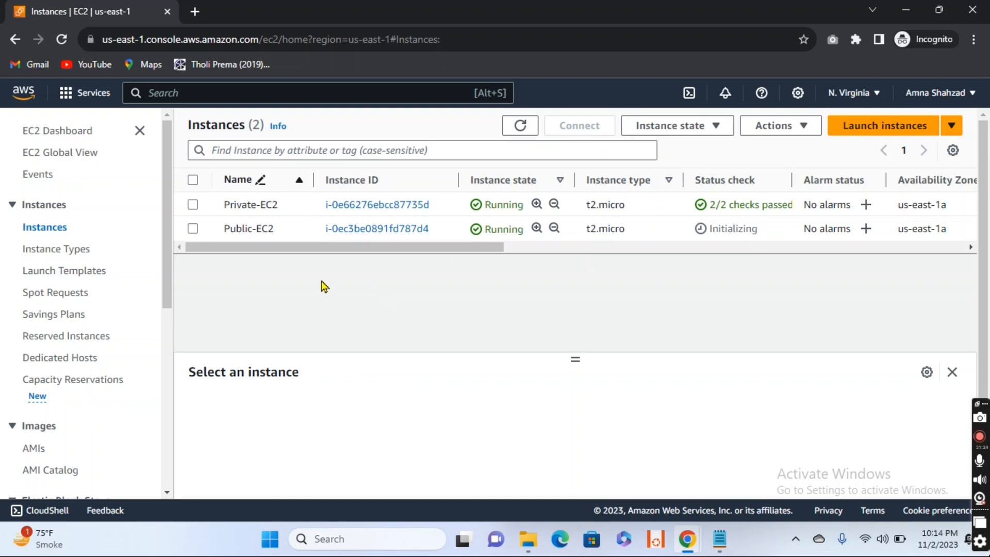
- Open the Windows password retrieval page for Private-EC2 from its RDP client connection options
{"action": "left_click", "coordinate": [191, 205]}
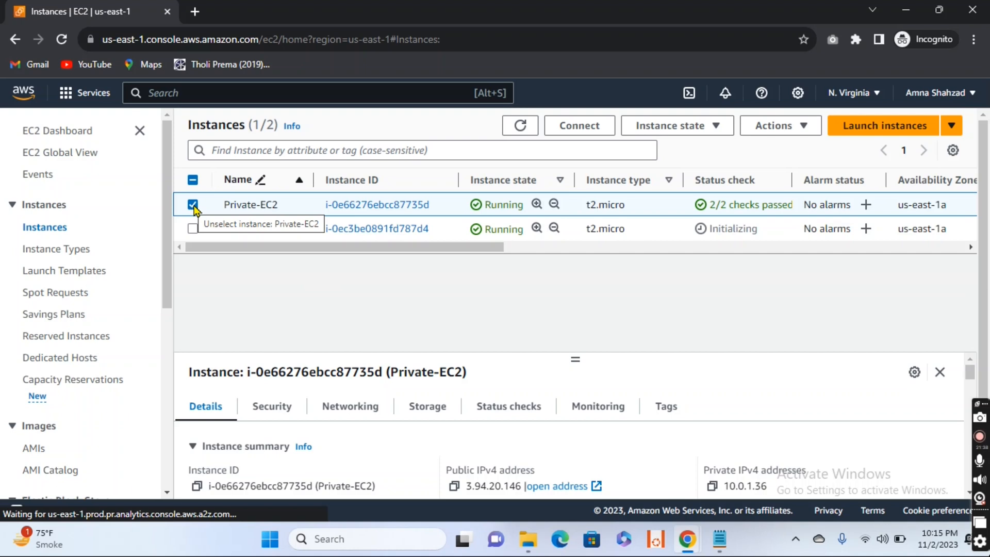
{"action": "left_click", "coordinate": [579, 127]}
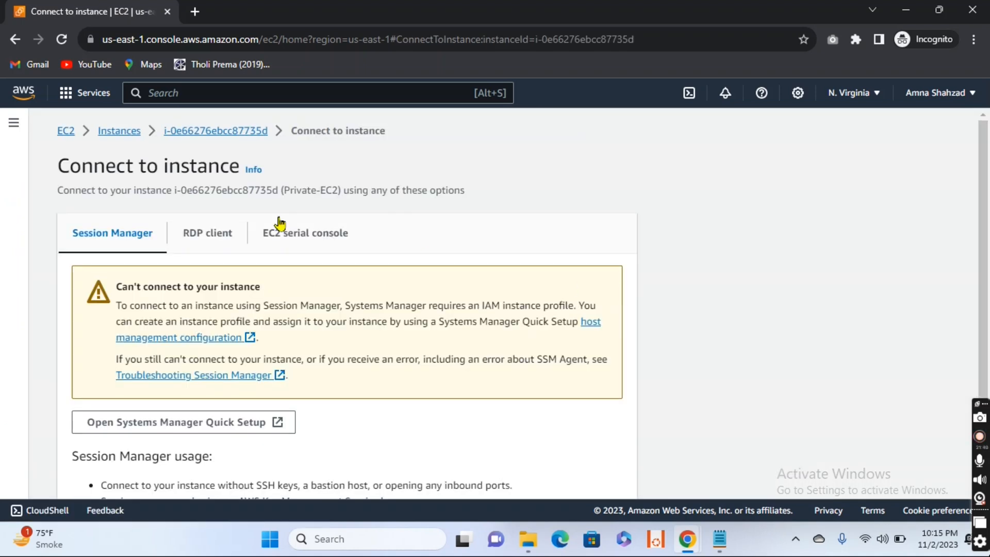
{"action": "left_click", "coordinate": [209, 233]}
{"action": "scroll", "coordinate": [420, 274], "scroll_direction": "down", "scroll_amount": 3}
{"action": "scroll", "coordinate": [421, 274], "scroll_direction": "down", "scroll_amount": 2}
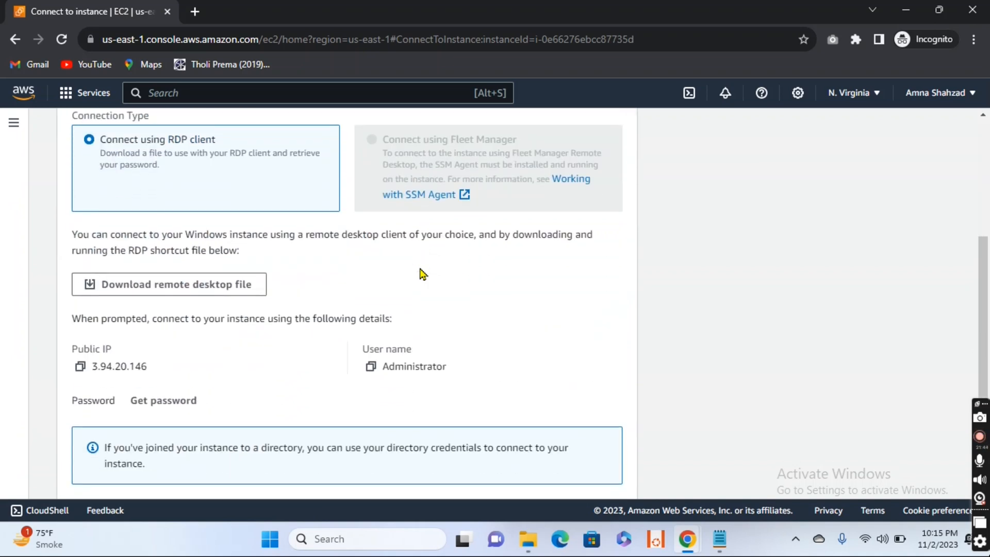
{"action": "left_click", "coordinate": [161, 350]}
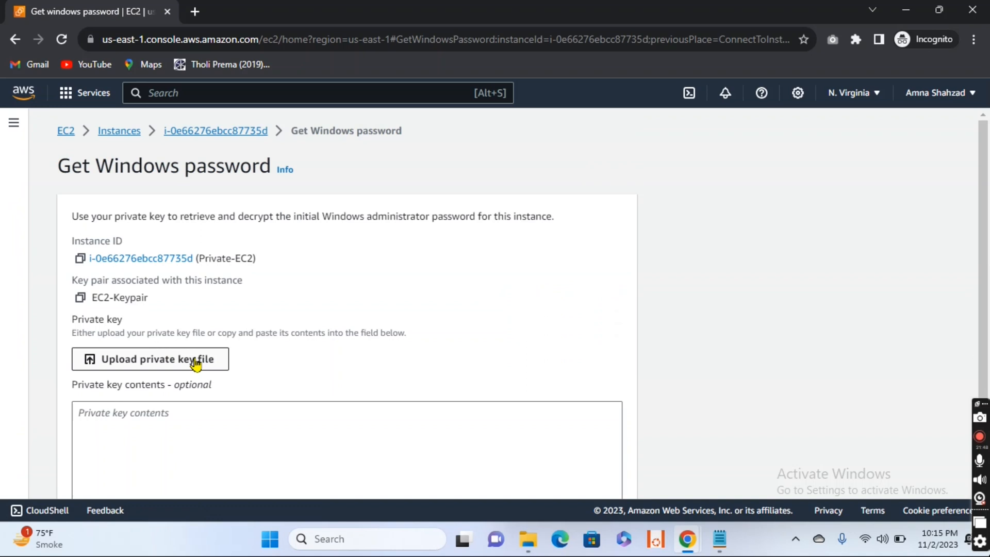
- Upload the private key file EC2-Keypair.pem from Downloads and decrypt Private-EC2's Windows administrator password
{"action": "left_click", "coordinate": [178, 362]}
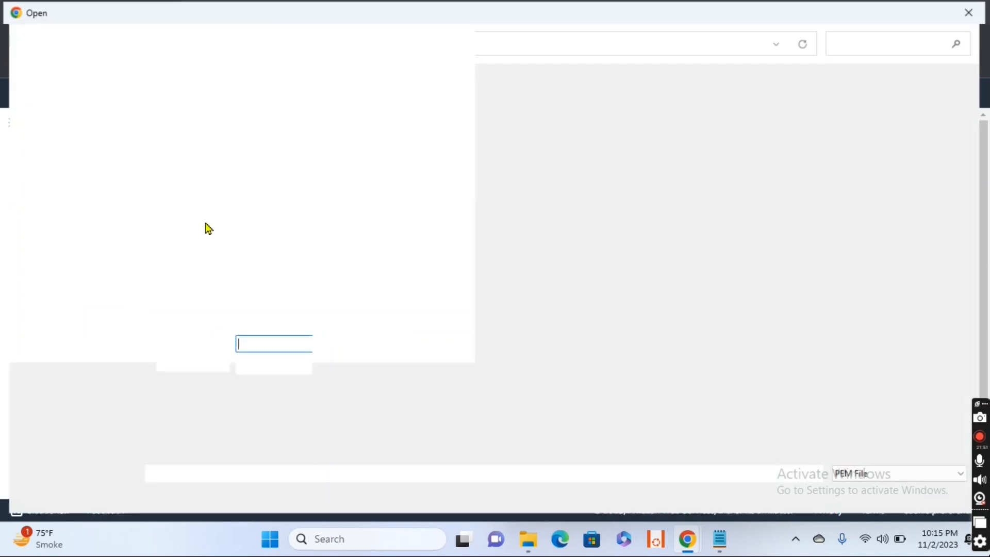
{"action": "left_click", "coordinate": [155, 142]}
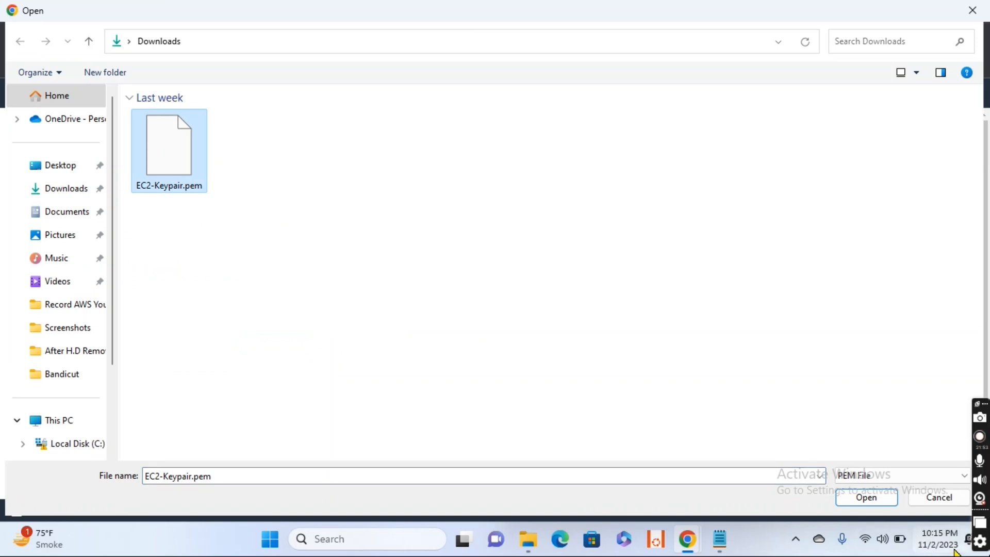
{"action": "left_click", "coordinate": [891, 501]}
{"action": "scroll", "coordinate": [610, 337], "scroll_direction": "down", "scroll_amount": 2}
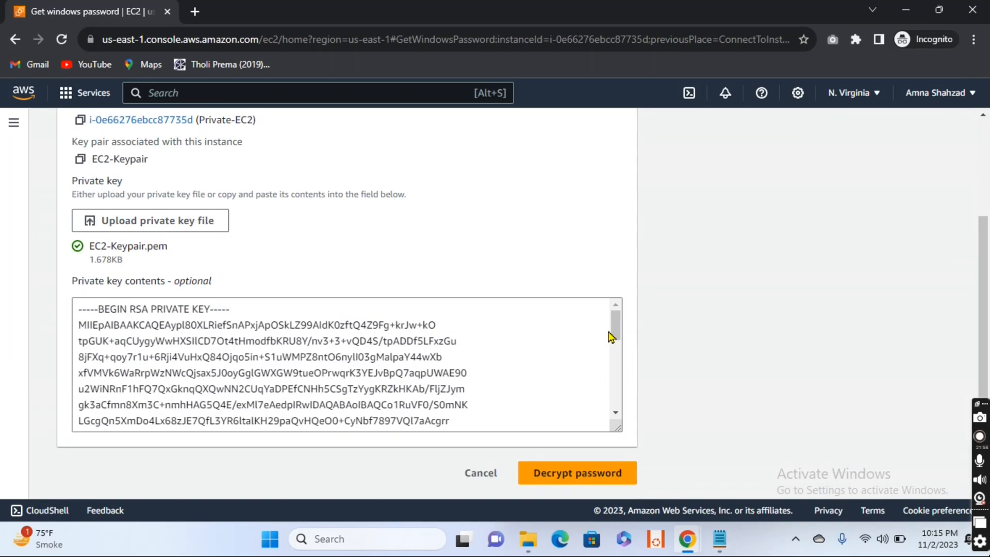
{"action": "left_click", "coordinate": [583, 473]}
{"action": "scroll", "coordinate": [372, 363], "scroll_direction": "down", "scroll_amount": 3}
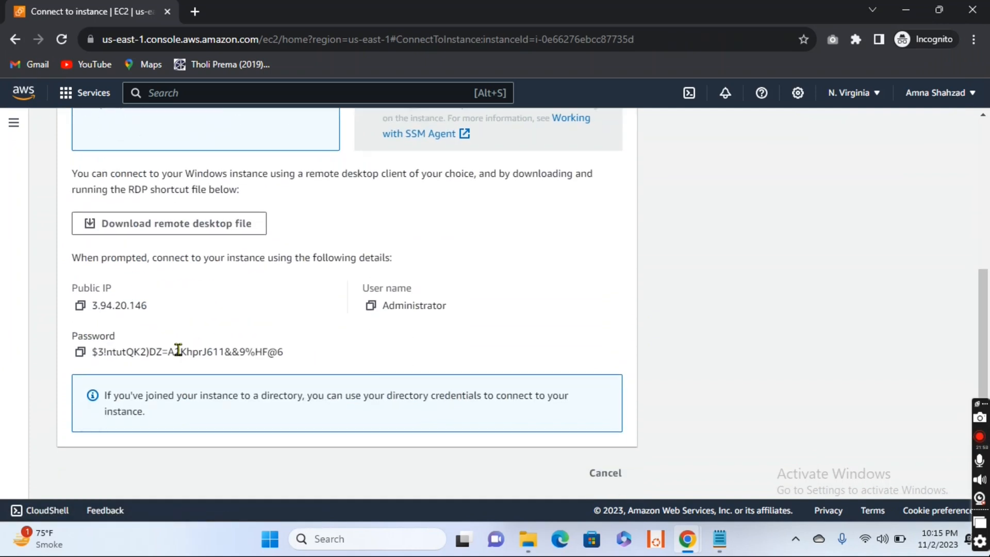
- Copy Private-EC2's decrypted administrator password into the Notepad note below 10.0.1.36 and add blank lines after it
{"action": "left_click", "coordinate": [80, 352]}
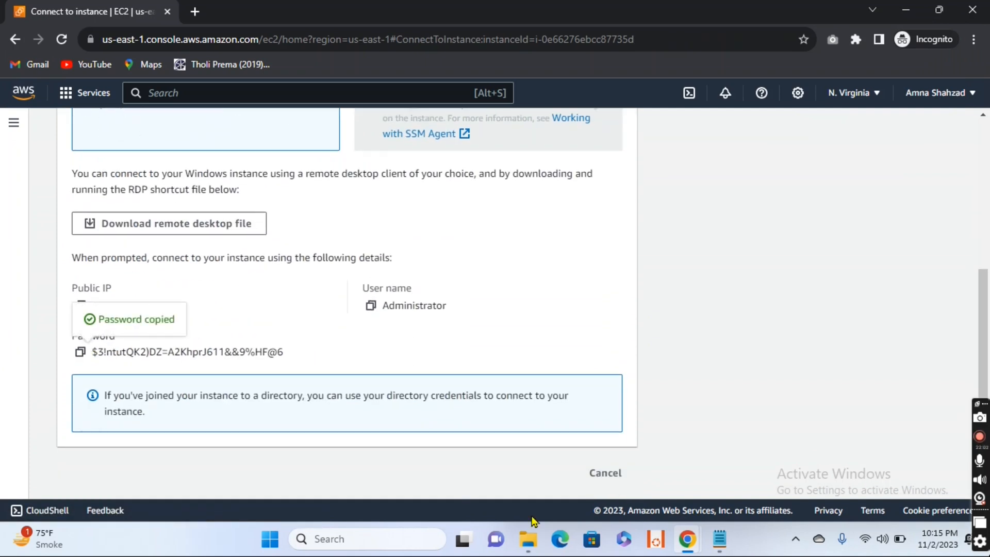
{"action": "mouse_move", "coordinate": [719, 539]}
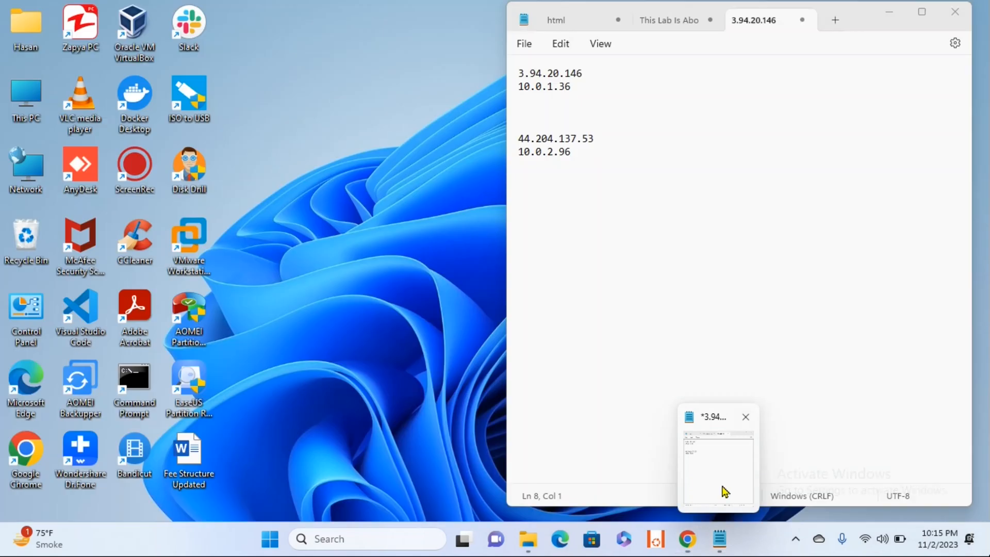
{"action": "left_click", "coordinate": [725, 492]}
{"action": "left_click", "coordinate": [537, 111]}
{"action": "left_click", "coordinate": [537, 101]}
{"action": "key", "text": "ctrl+v"}
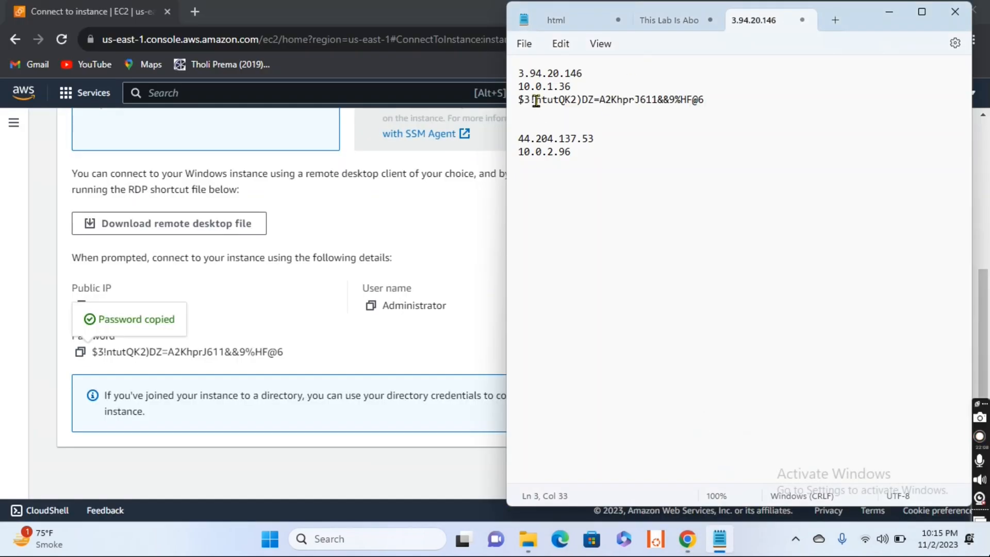
{"action": "key", "text": "Return"}
{"action": "key", "text": "Return"}
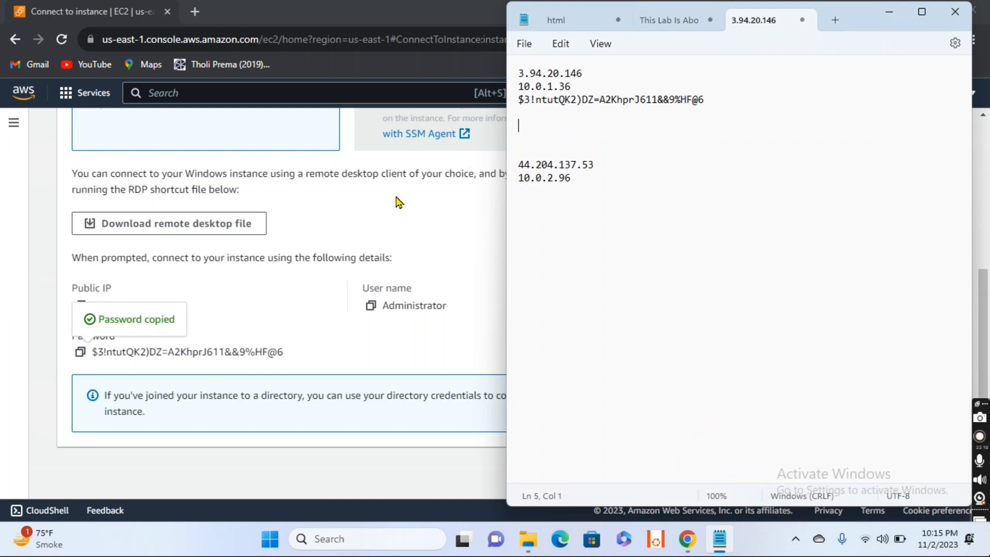
- Return to the EC2 instances list and refresh it to check Public-EC2's status check
{"action": "left_click", "coordinate": [398, 203]}
{"action": "scroll", "coordinate": [398, 203], "scroll_direction": "up", "scroll_amount": 5}
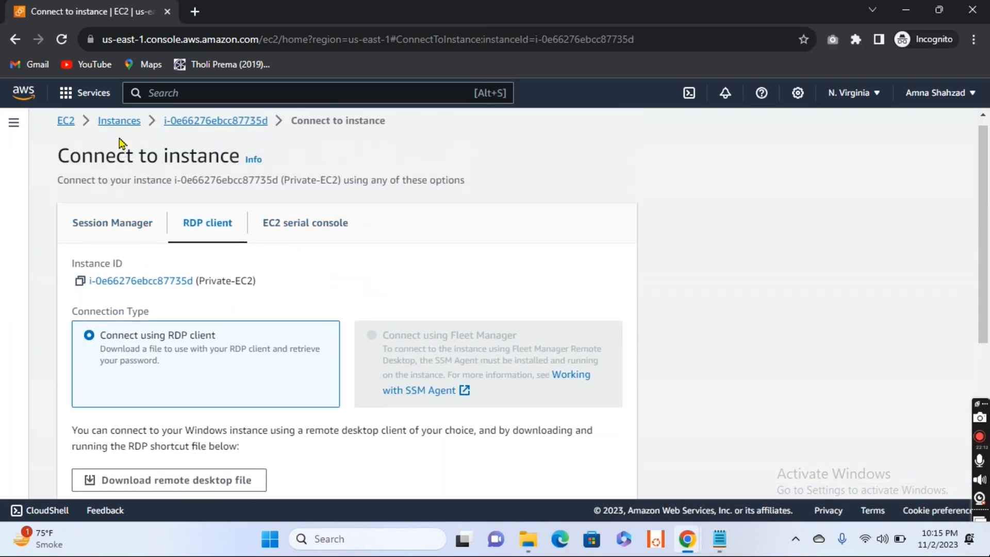
{"action": "left_click", "coordinate": [112, 122]}
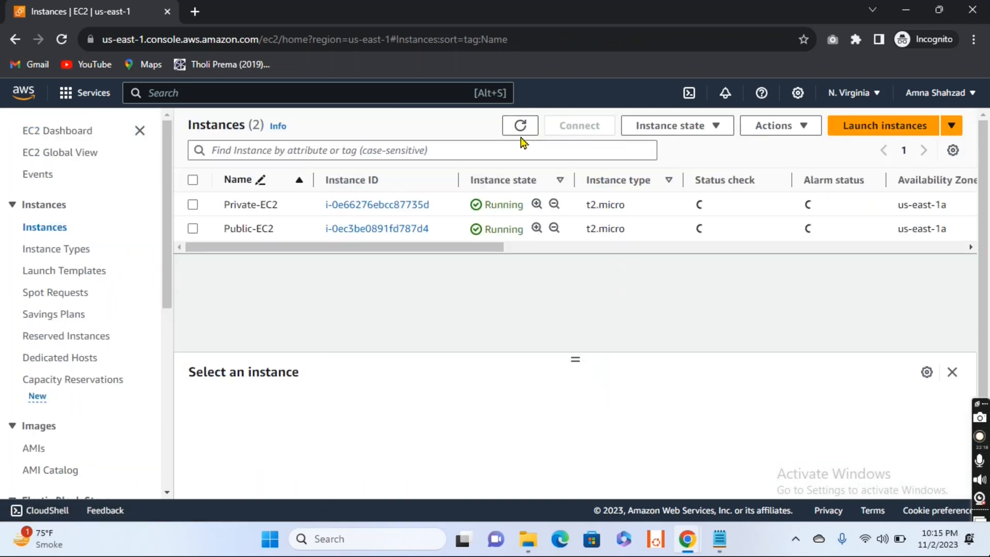
{"action": "left_click", "coordinate": [521, 126]}
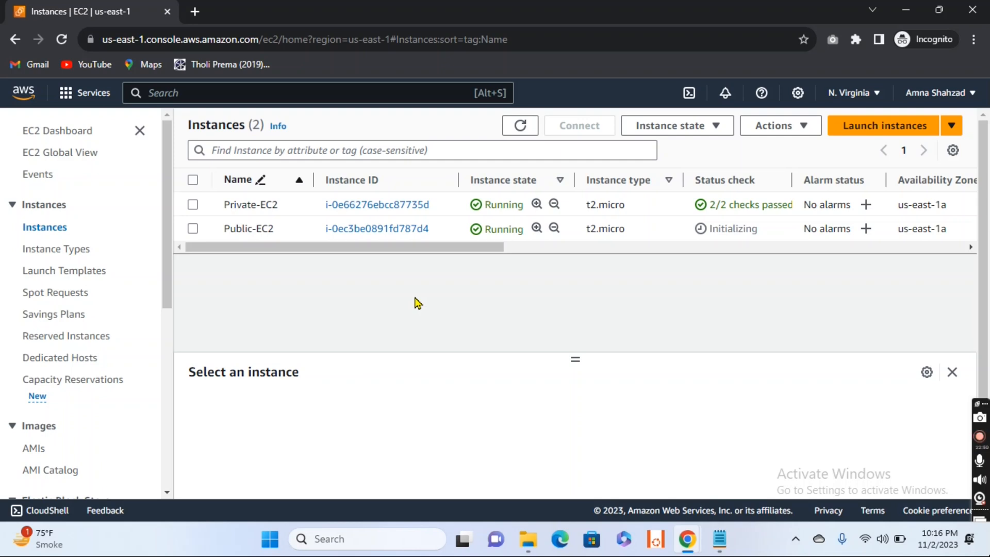
- Open Remote Desktop Connection and set the computer to Private-EC2's public IP 3.94.20.146, copied from the Notepad note
{"action": "left_click", "coordinate": [366, 538]}
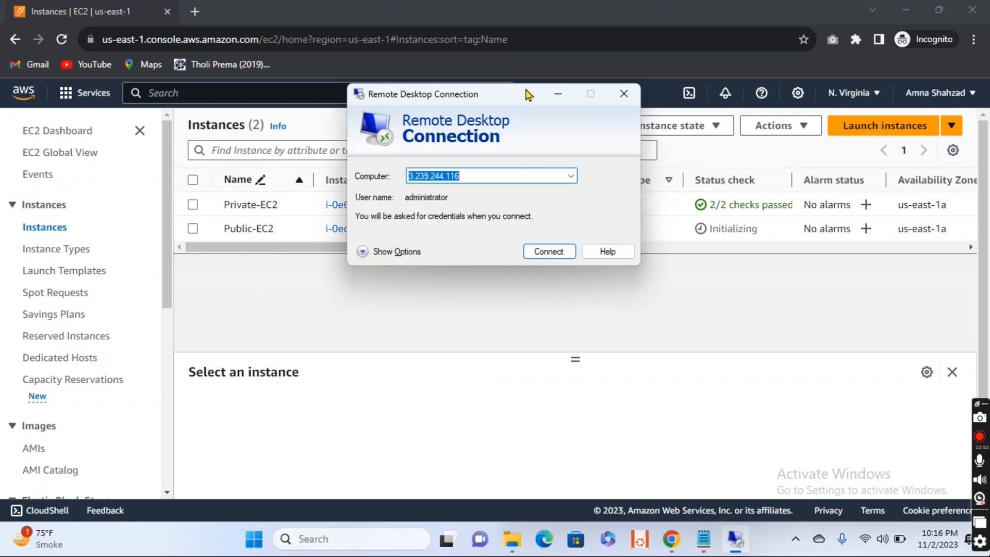
{"action": "left_click_drag", "start_coordinate": [526, 93], "coordinate": [409, 170]}
{"action": "left_click", "coordinate": [734, 539]}
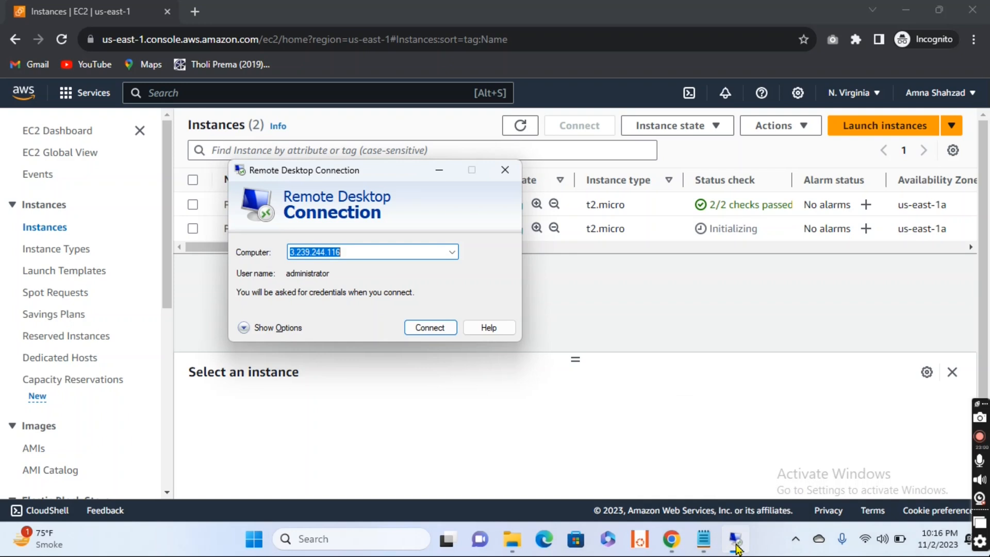
{"action": "left_click", "coordinate": [704, 539]}
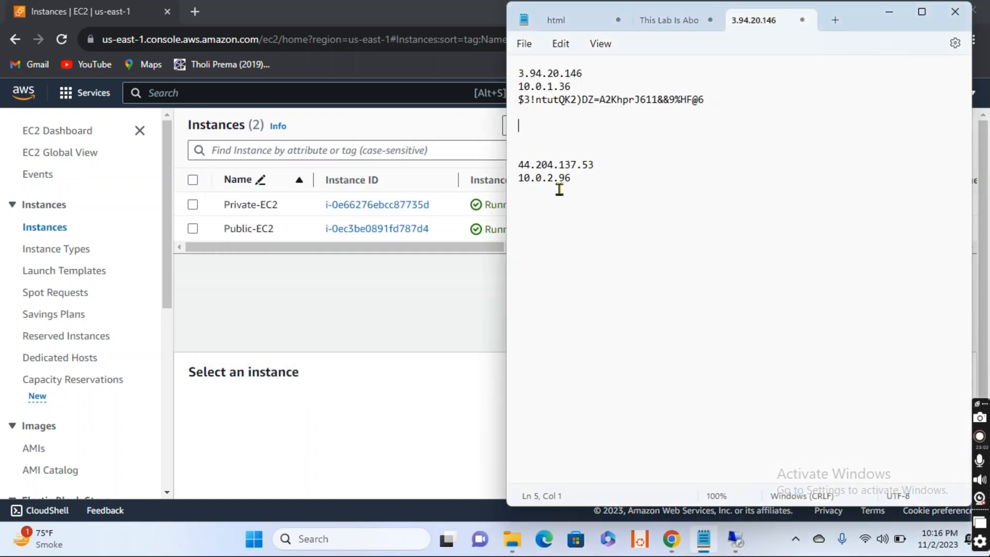
{"action": "left_click_drag", "start_coordinate": [589, 76], "coordinate": [520, 65]}
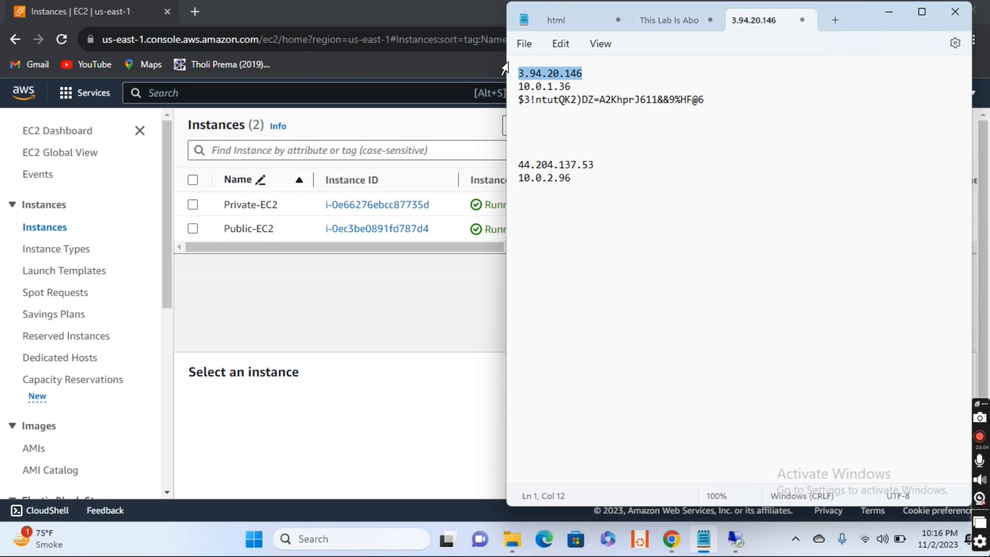
{"action": "left_click", "coordinate": [415, 321]}
{"action": "left_click", "coordinate": [741, 550]}
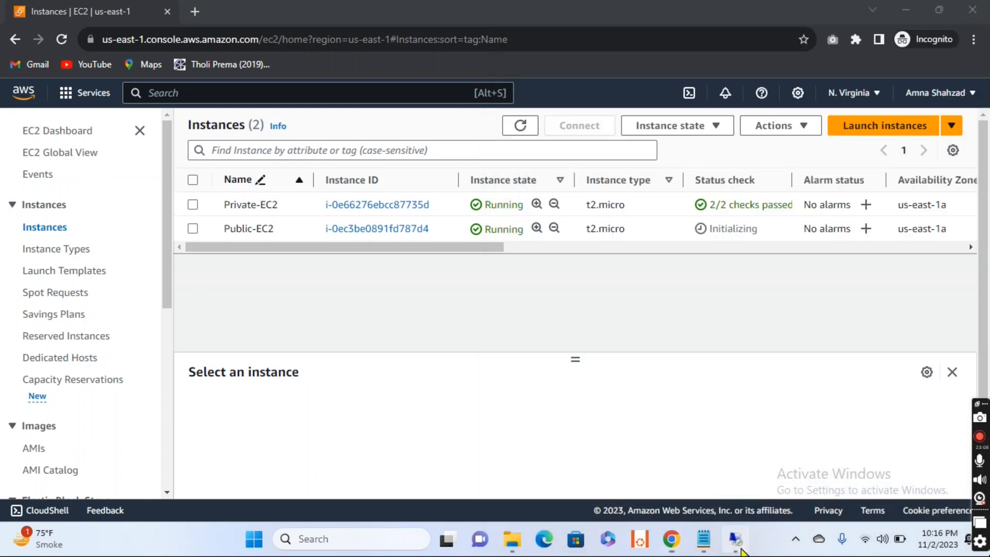
{"action": "key", "text": "ctrl+v"}
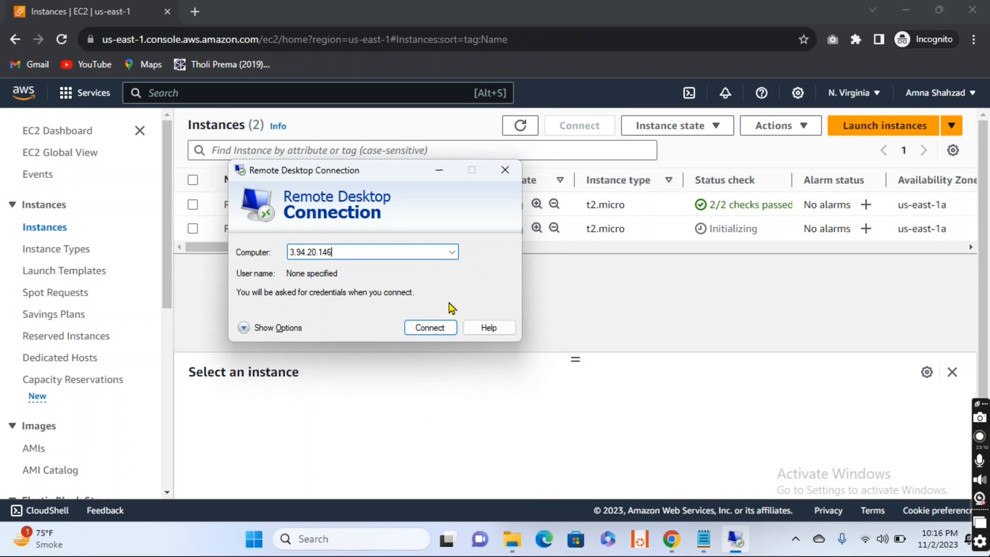
- Try to connect to Private-EC2 at 3.94.20.146 over Remote Desktop, and minimize the connection window
{"action": "left_click", "coordinate": [429, 326]}
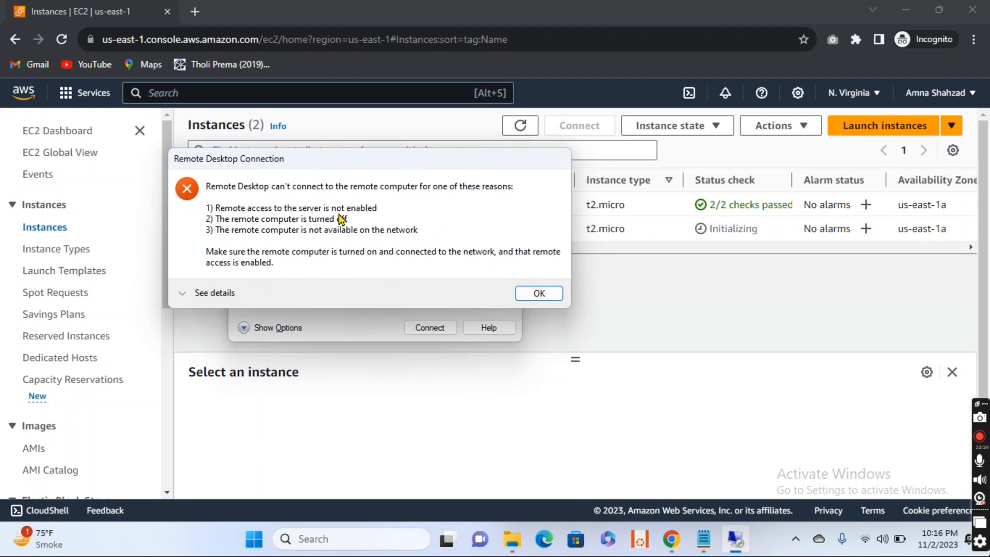
{"action": "left_click", "coordinate": [531, 296]}
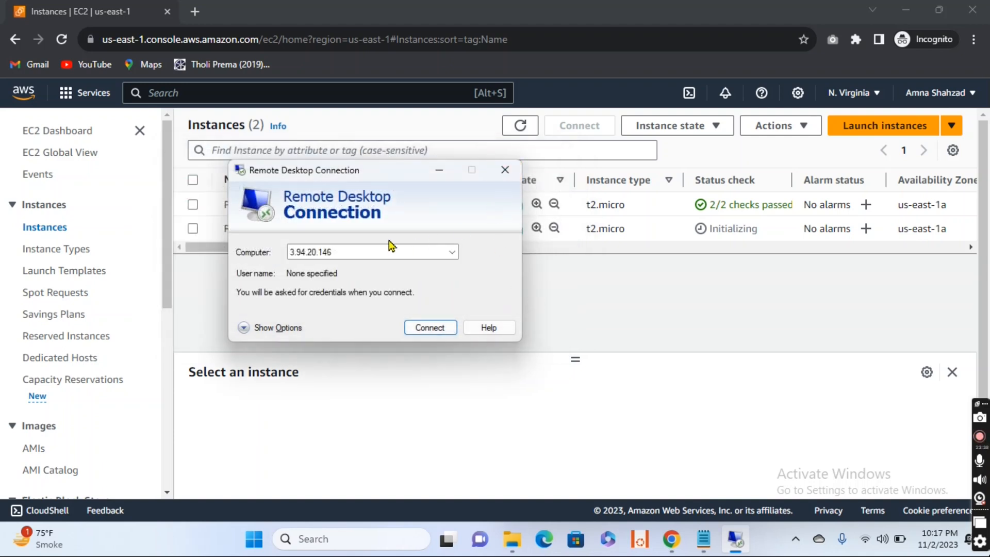
{"action": "left_click", "coordinate": [439, 171]}
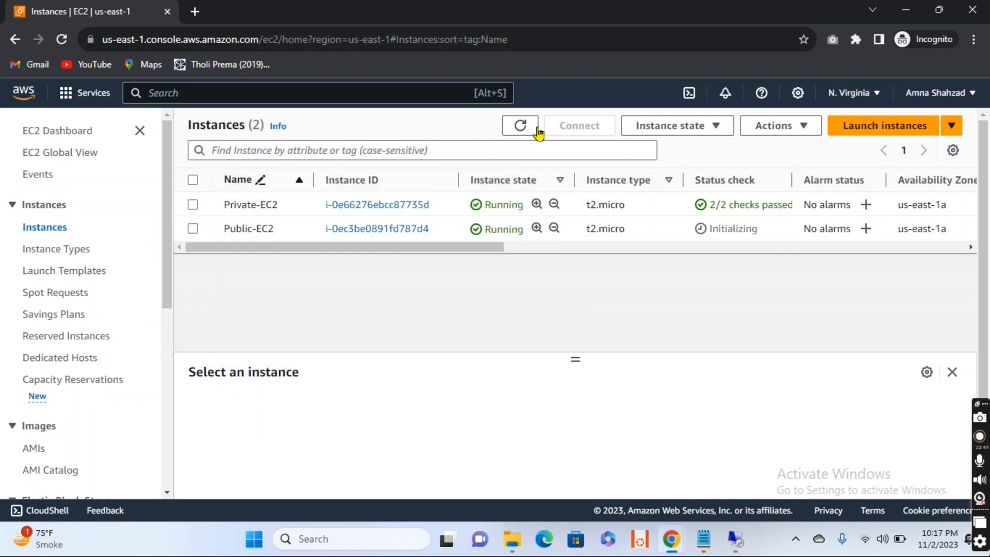
- Refresh the instances list and open the Windows password retrieval page for Public-EC2 from its RDP client connection options
{"action": "left_click", "coordinate": [520, 126]}
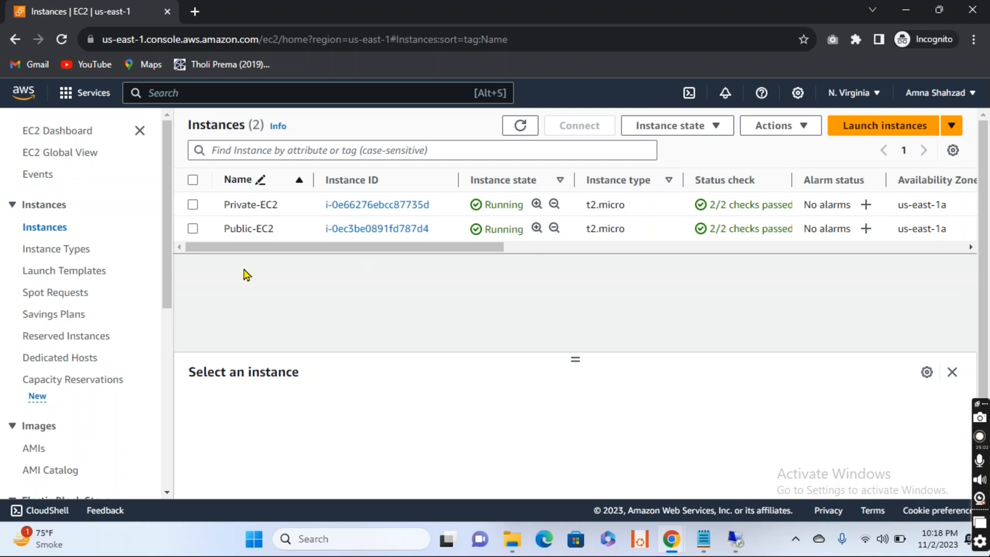
{"action": "left_click", "coordinate": [193, 230]}
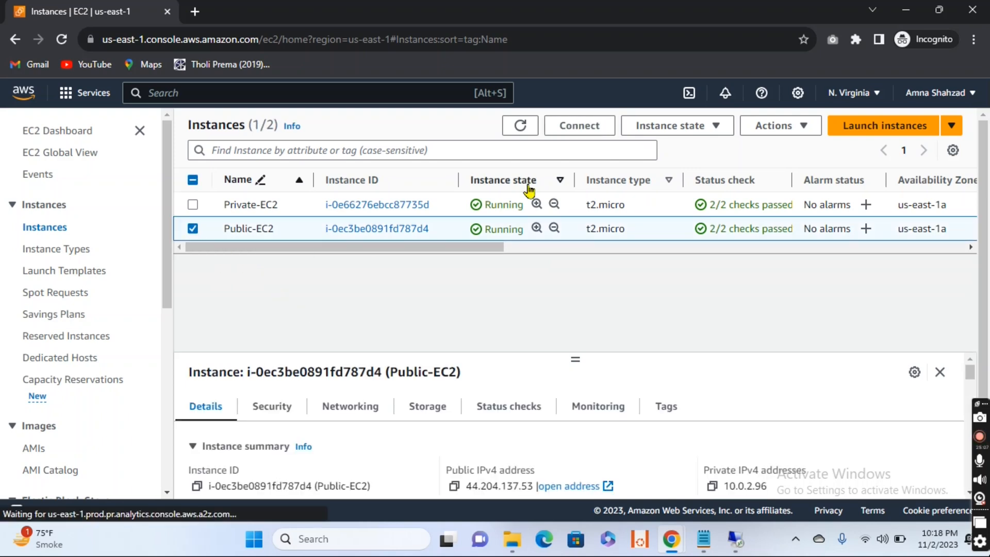
{"action": "left_click", "coordinate": [579, 127]}
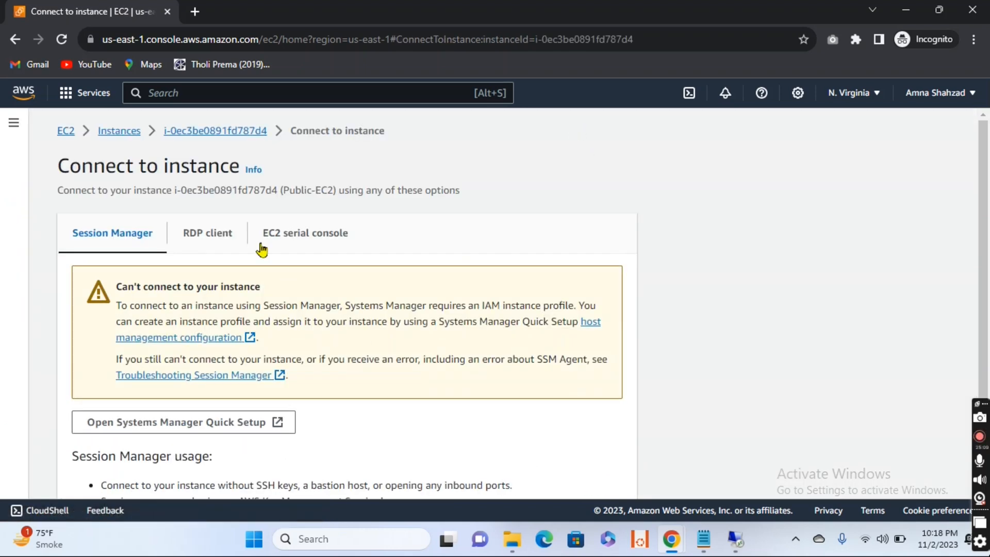
{"action": "left_click", "coordinate": [218, 237]}
{"action": "scroll", "coordinate": [533, 330], "scroll_direction": "down", "scroll_amount": 5}
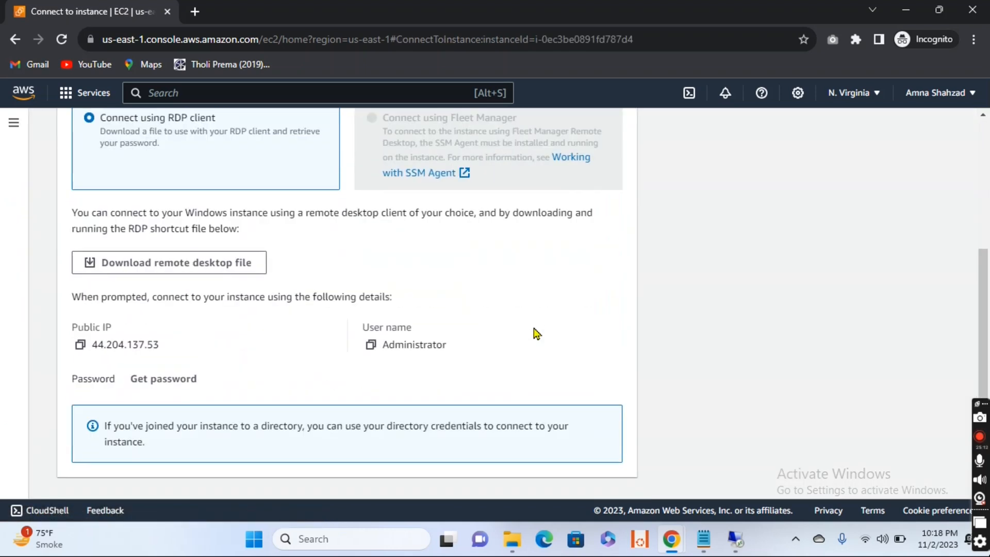
{"action": "left_click", "coordinate": [185, 349]}
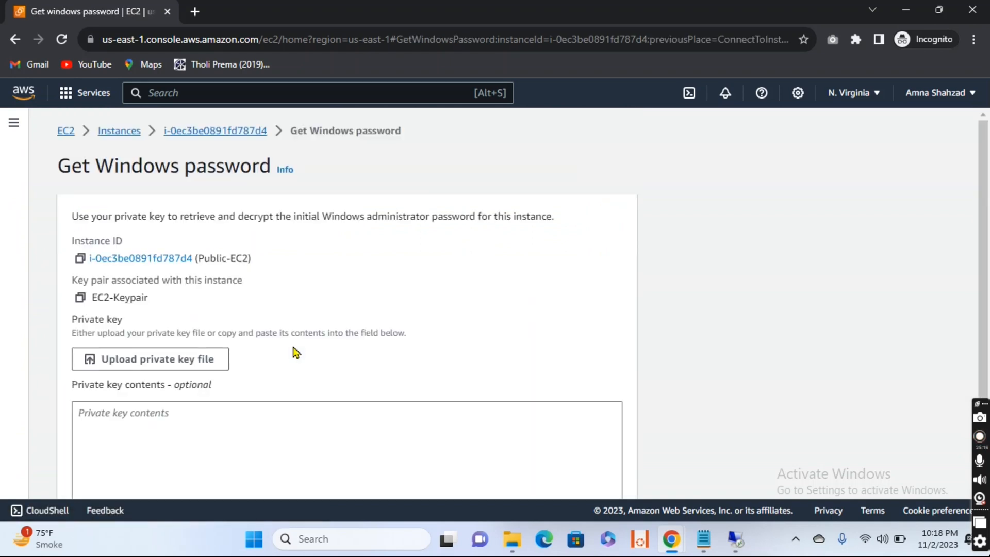
- Upload the private key file EC2-Keypair.pem and decrypt Public-EC2's Windows administrator password
{"action": "scroll", "coordinate": [294, 350], "scroll_direction": "down", "scroll_amount": 2}
{"action": "left_click", "coordinate": [164, 288]}
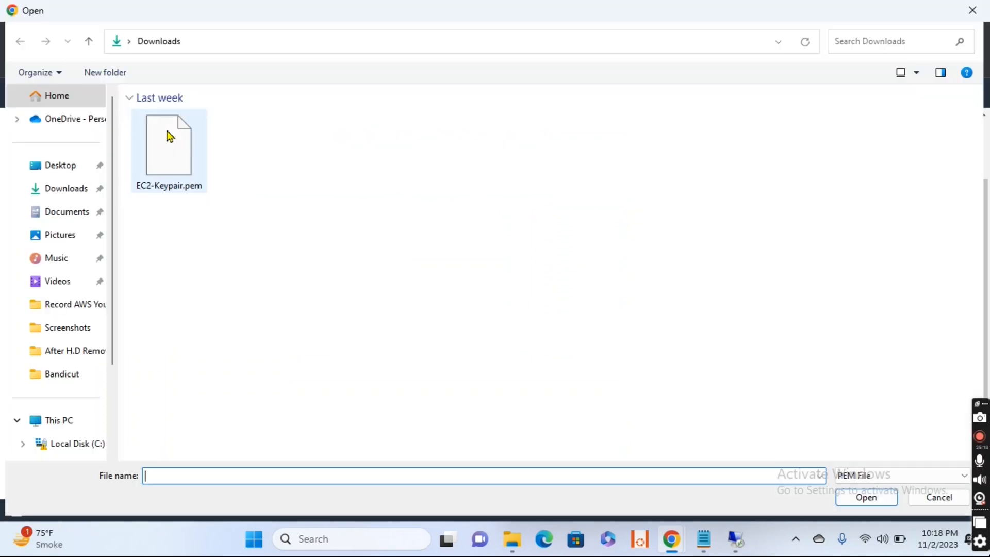
{"action": "left_click", "coordinate": [166, 135]}
{"action": "left_click", "coordinate": [877, 497]}
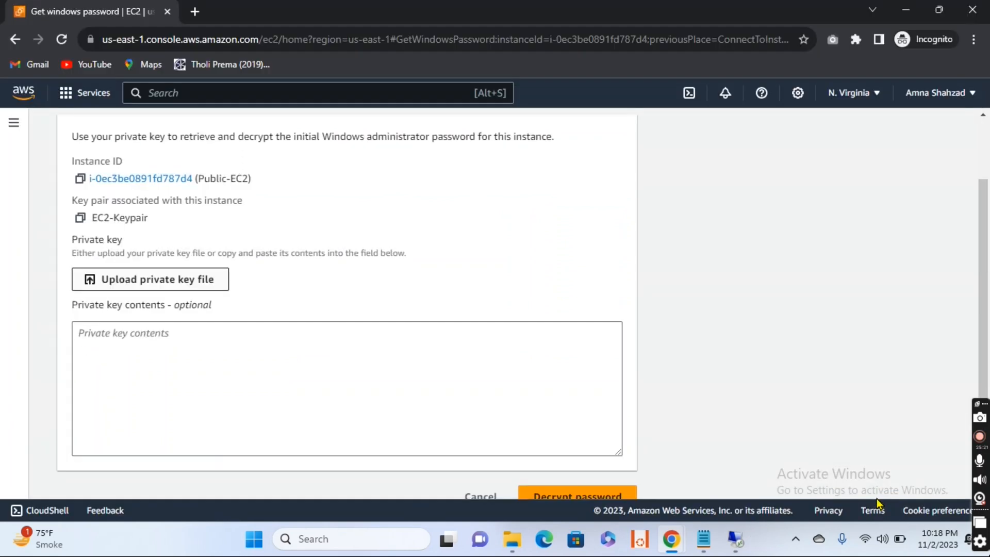
{"action": "left_click", "coordinate": [588, 473]}
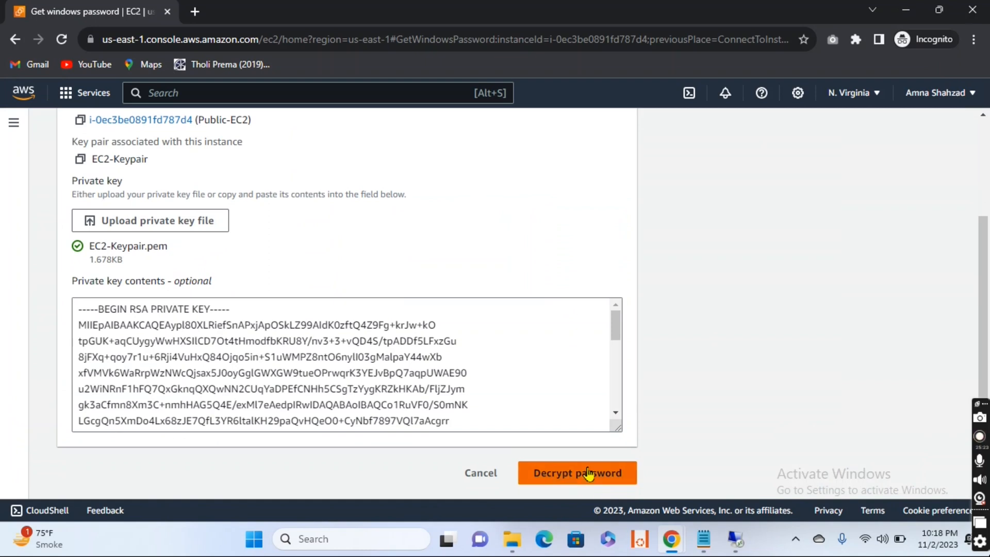
- Copy Public-EC2's decrypted administrator password into the Notepad note below 10.0.2.96
{"action": "scroll", "coordinate": [484, 427], "scroll_direction": "down", "scroll_amount": 2}
{"action": "scroll", "coordinate": [484, 427], "scroll_direction": "down", "scroll_amount": 1}
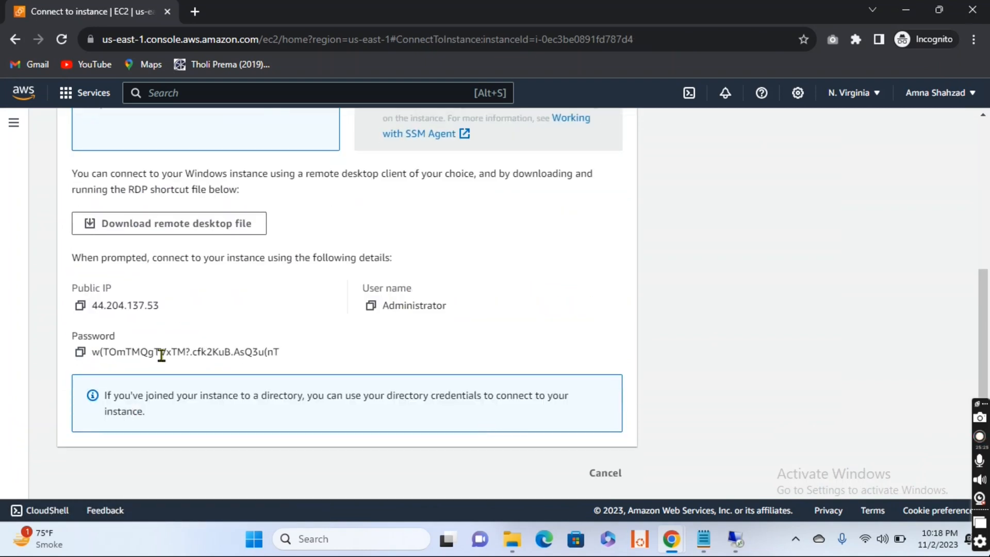
{"action": "left_click", "coordinate": [81, 352]}
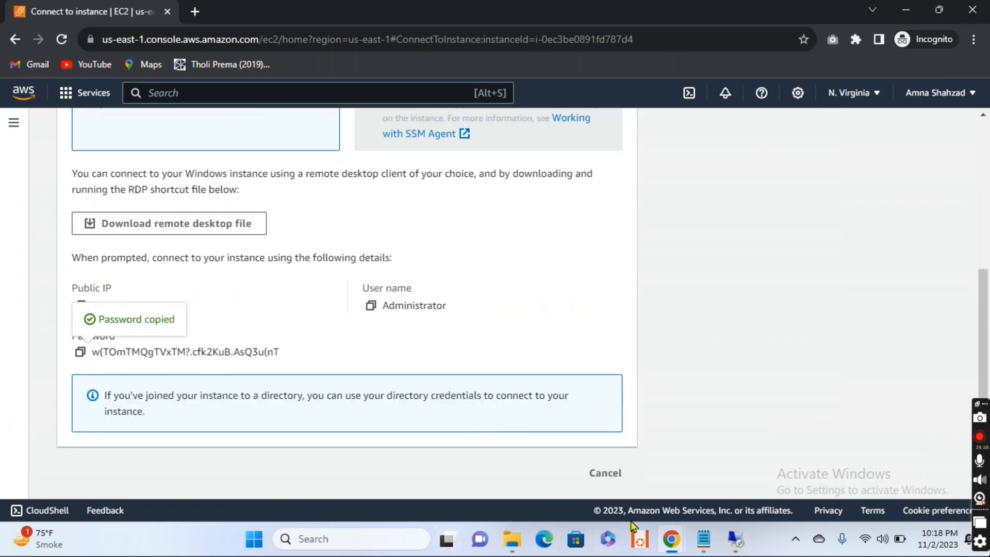
{"action": "mouse_move", "coordinate": [699, 551]}
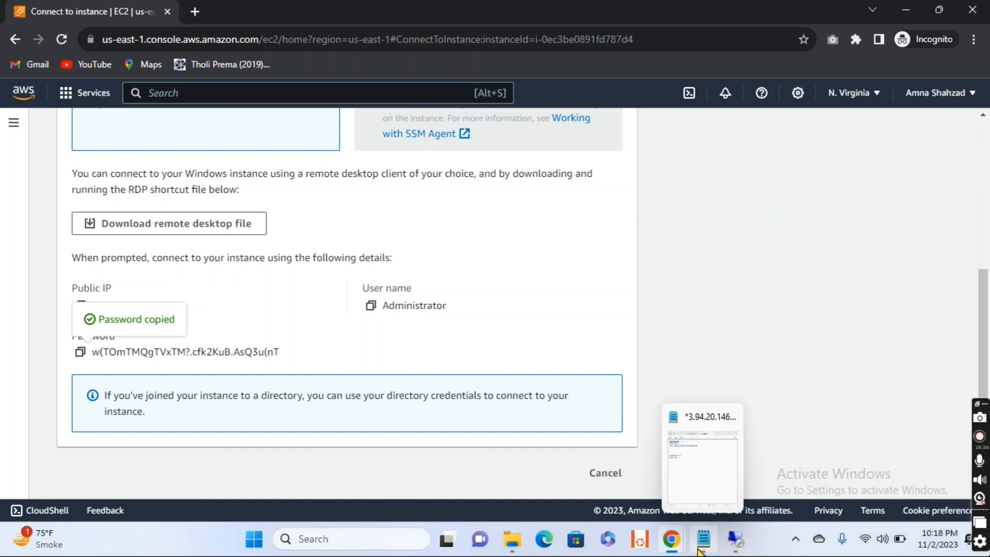
{"action": "left_click", "coordinate": [692, 500]}
{"action": "left_click", "coordinate": [562, 201]}
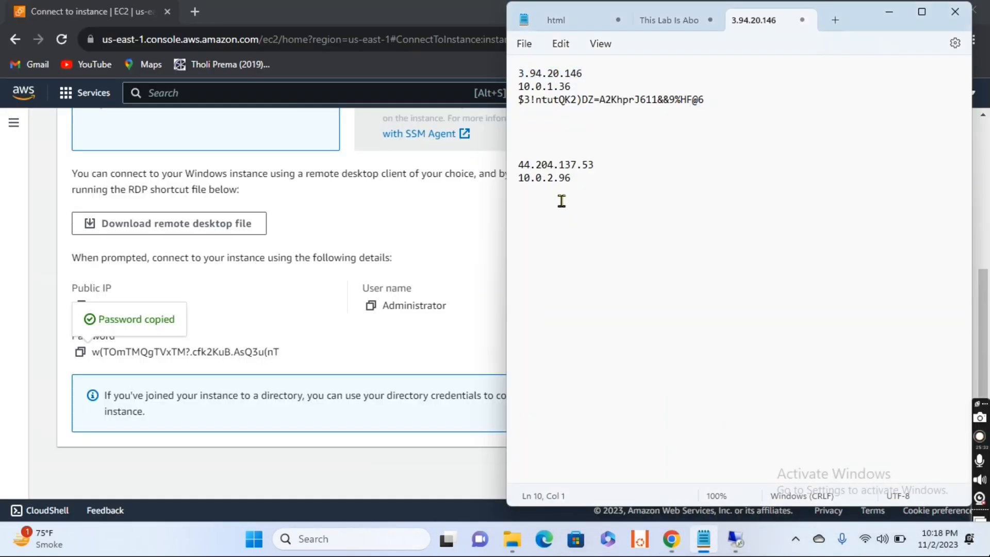
{"action": "key", "text": "ctrl+v"}
{"action": "key", "text": "Return"}
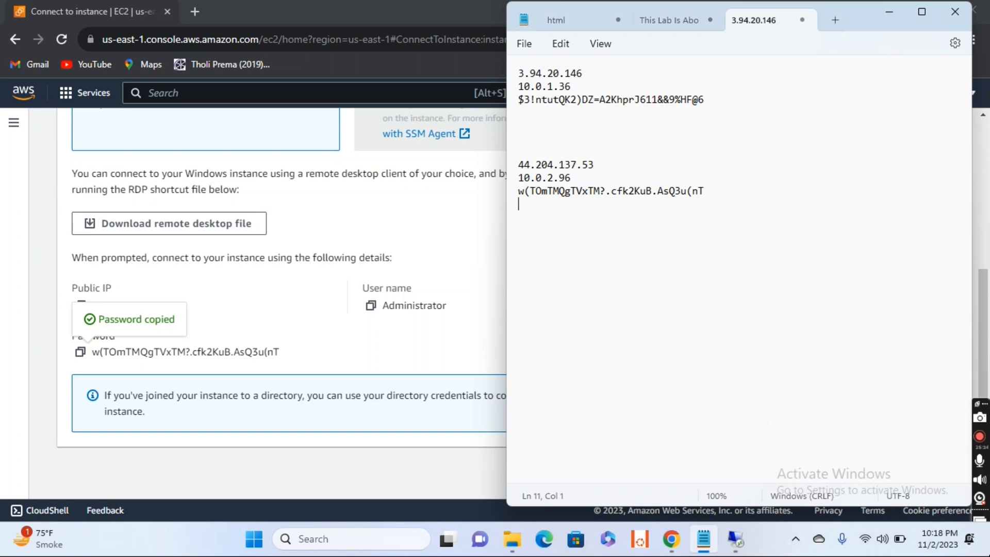
{"action": "left_click", "coordinate": [460, 269]}
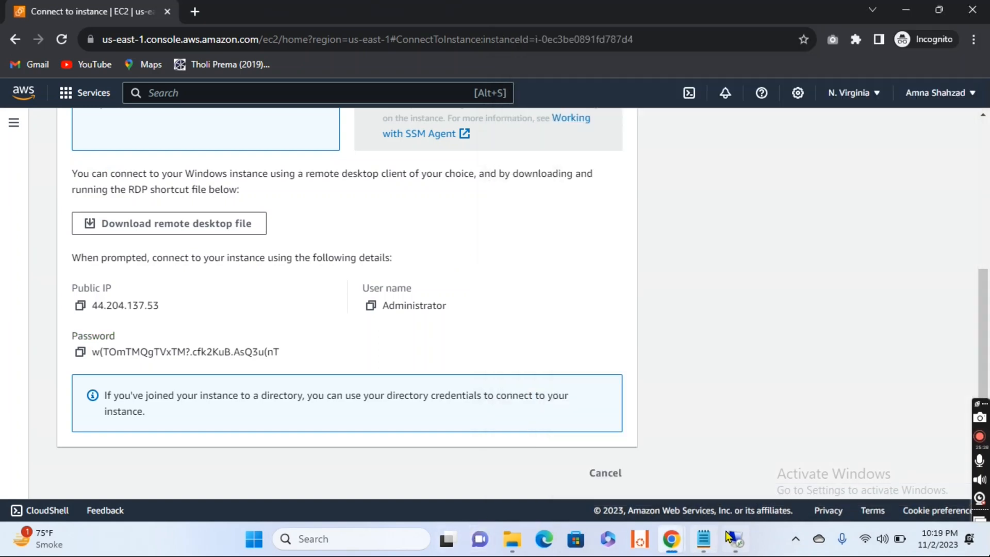
- Start a Remote Desktop connection to Public-EC2's public IP 44.204.137.53, copied from the Notepad note
{"action": "left_click", "coordinate": [730, 537]}
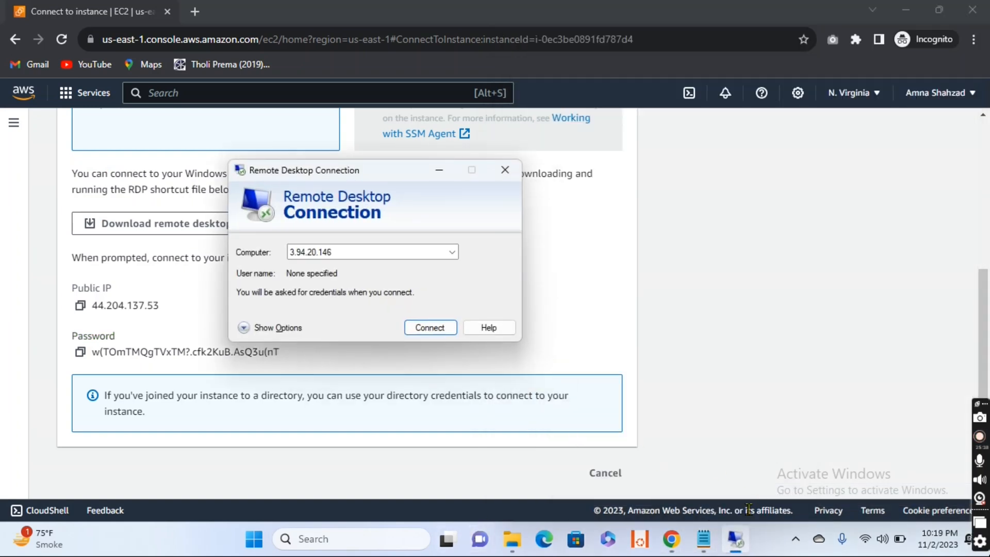
{"action": "mouse_move", "coordinate": [704, 539]}
{"action": "left_click", "coordinate": [703, 471]}
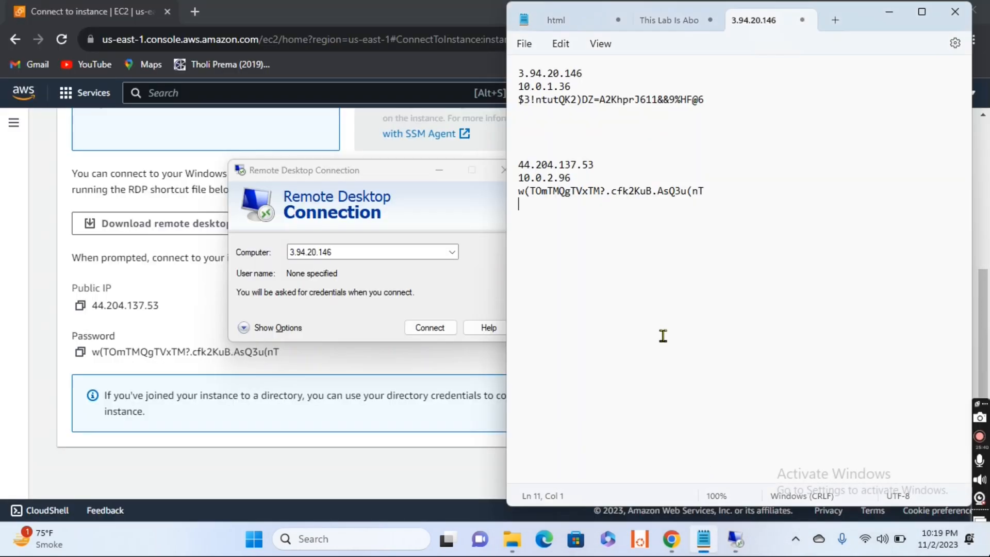
{"action": "left_click_drag", "start_coordinate": [597, 164], "coordinate": [513, 170]}
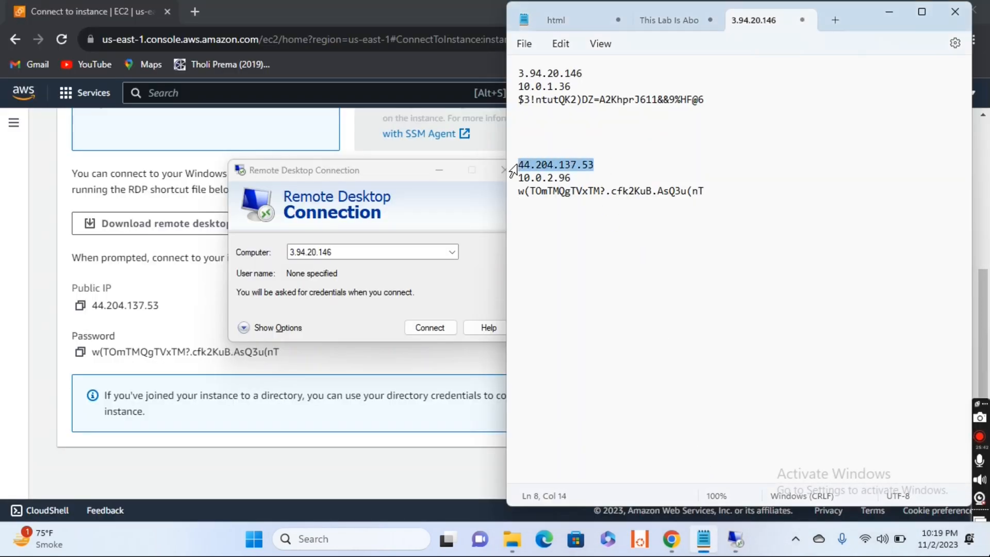
{"action": "left_click", "coordinate": [361, 253]}
{"action": "key", "text": "ctrl+v"}
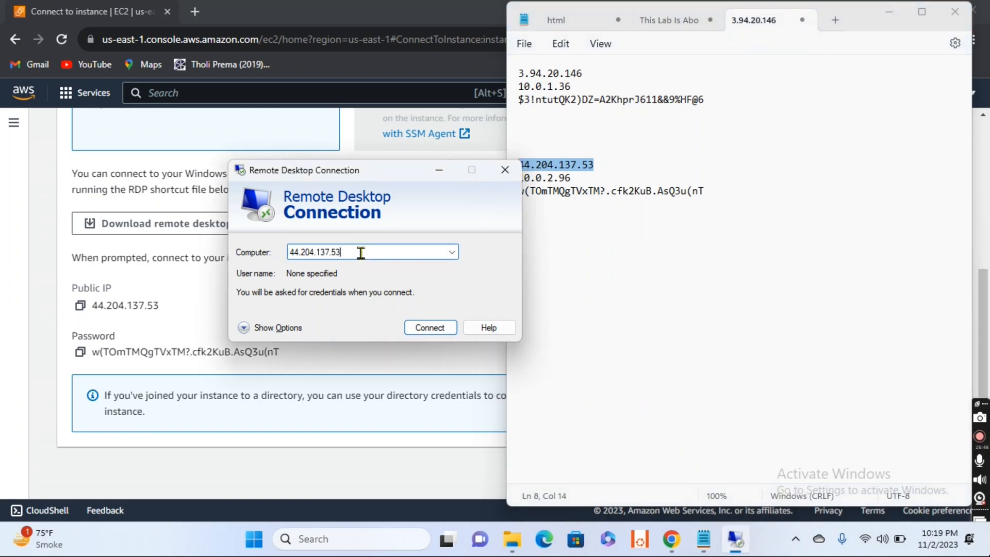
{"action": "left_click", "coordinate": [423, 329]}
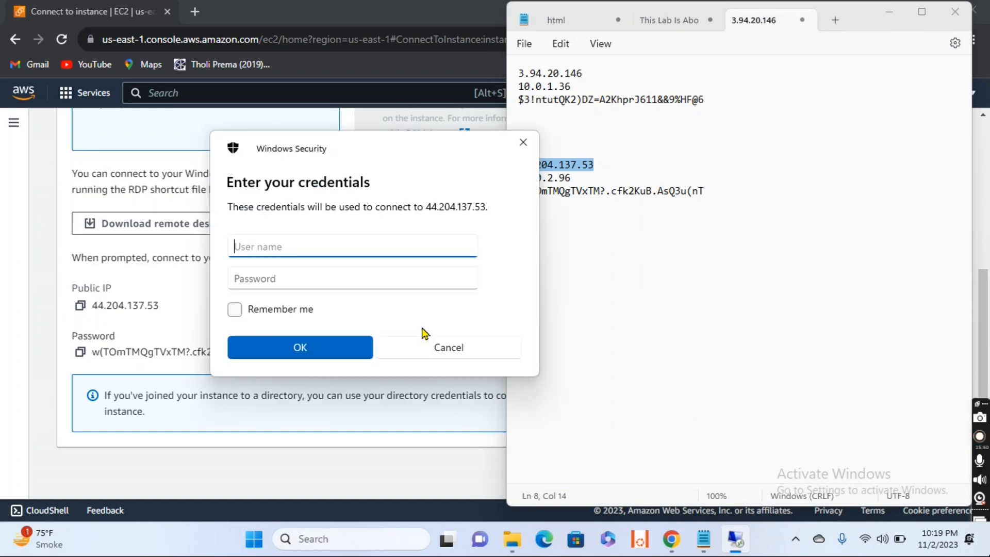
- Sign in to Public-EC2 as administrator with its password from the Notepad note and accept the untrusted certificate
{"action": "left_click", "coordinate": [712, 192]}
{"action": "left_click_drag", "start_coordinate": [713, 192], "coordinate": [504, 192]}
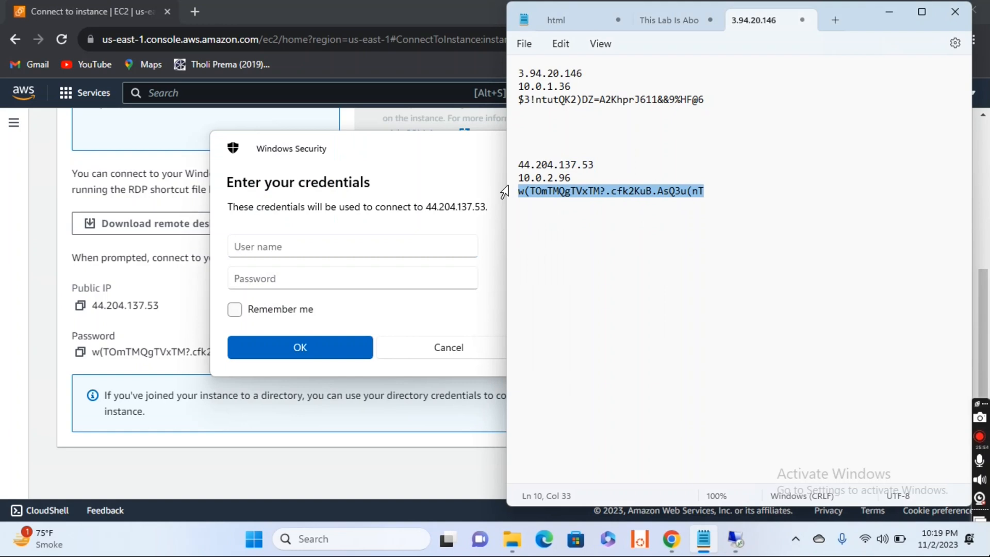
{"action": "left_click", "coordinate": [354, 238]}
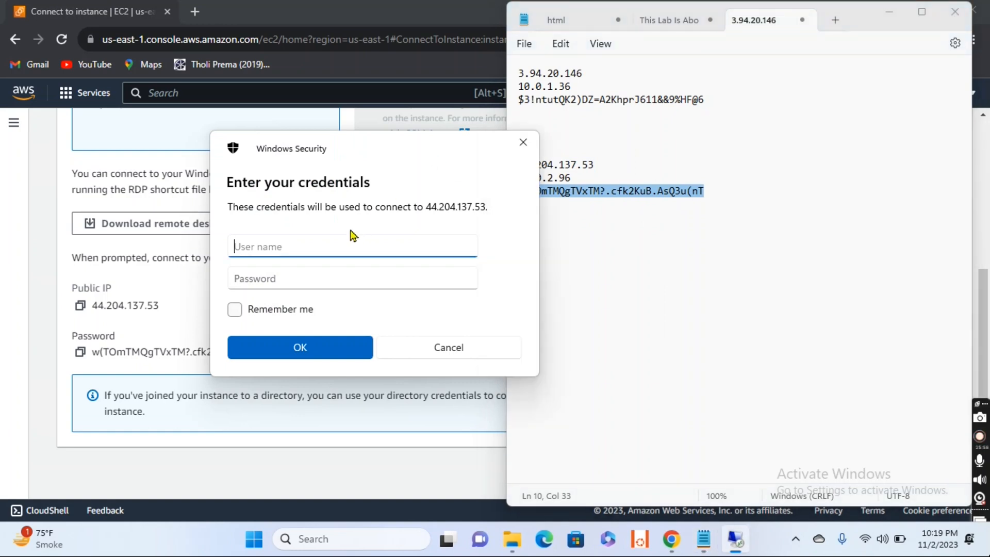
{"action": "type", "text": "a"}
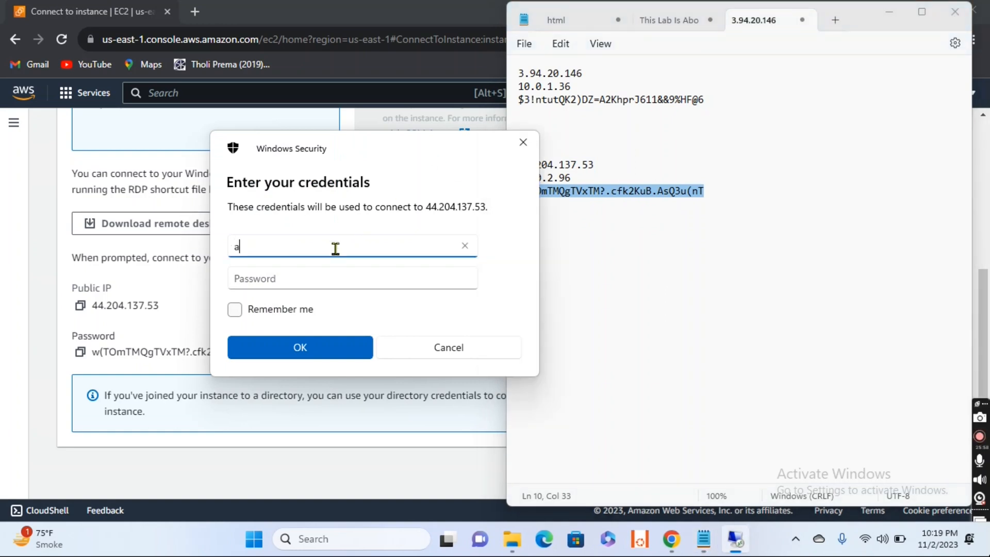
{"action": "type", "text": "dministrator"}
{"action": "left_click", "coordinate": [311, 284]}
{"action": "key", "text": "ctrl+v"}
{"action": "left_click", "coordinate": [304, 354]}
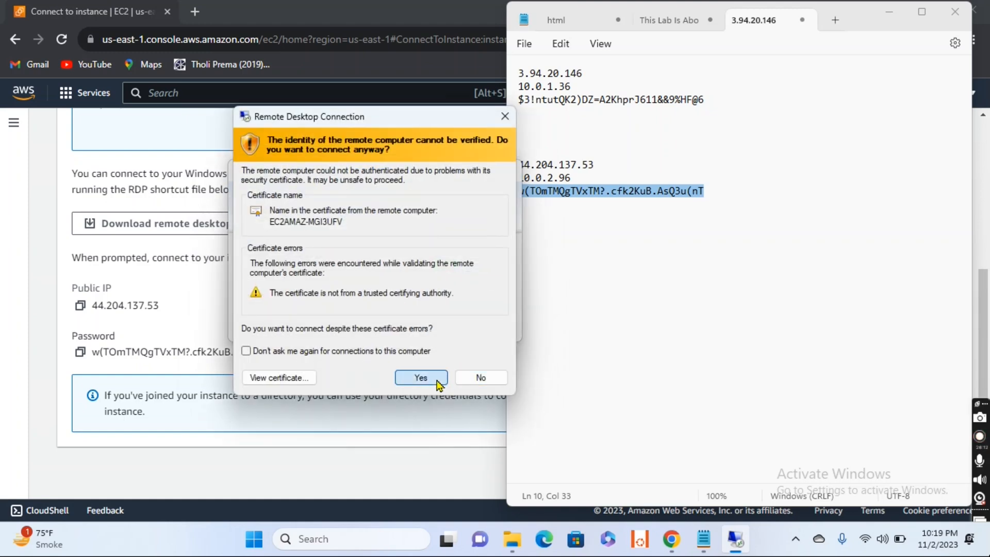
{"action": "left_click", "coordinate": [437, 380]}
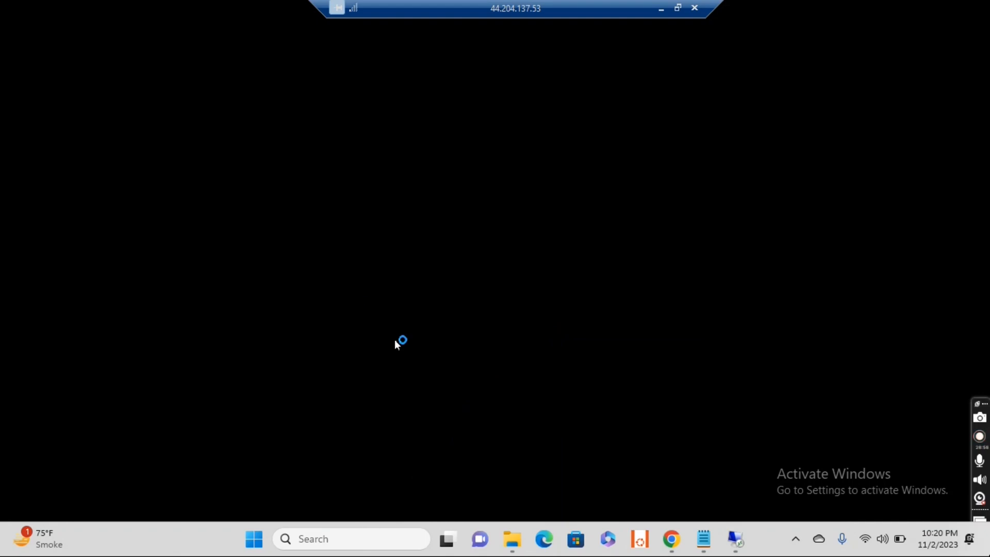
- Copy Private-EC2's private IP address 10.0.1.36 from the Notepad note and return to the Public-EC2 remote session
{"action": "mouse_move", "coordinate": [704, 539]}
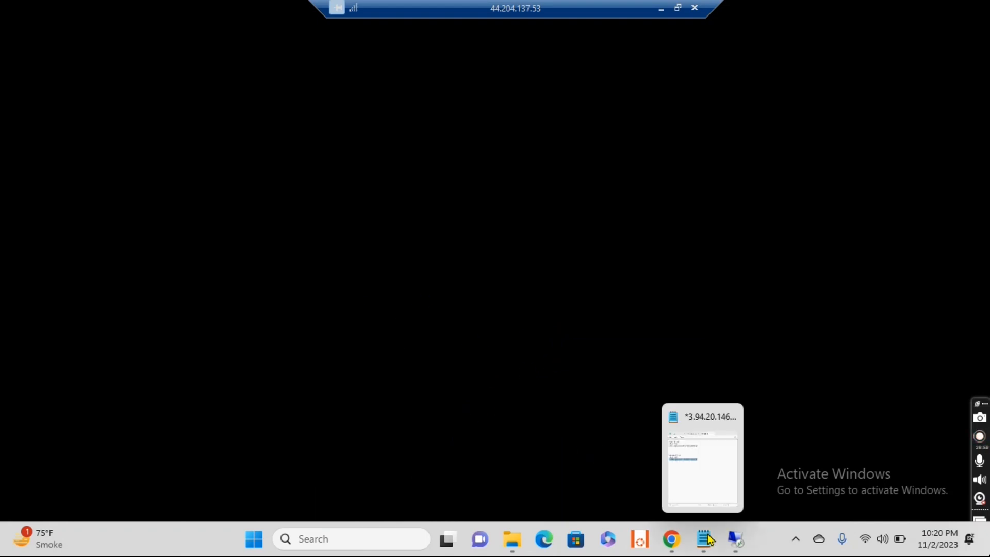
{"action": "left_click", "coordinate": [703, 471]}
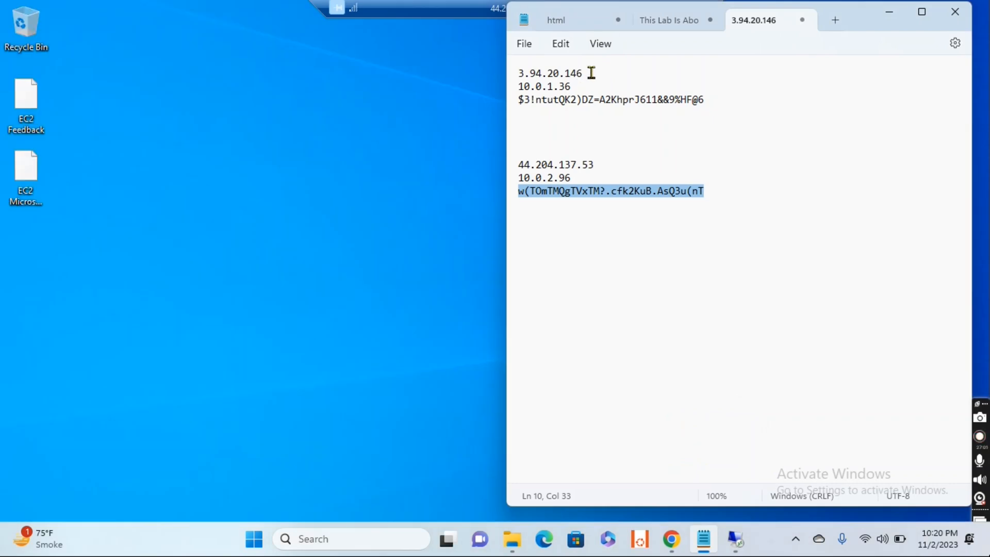
{"action": "left_click_drag", "start_coordinate": [592, 73], "coordinate": [514, 77]}
{"action": "left_click", "coordinate": [583, 84]}
{"action": "left_click_drag", "start_coordinate": [583, 84], "coordinate": [521, 85]}
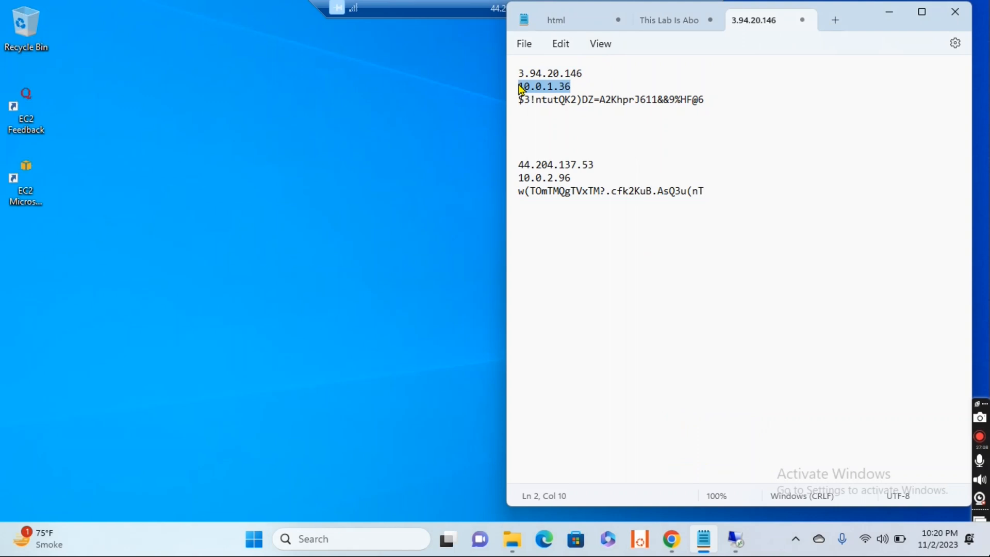
{"action": "left_click", "coordinate": [406, 135]}
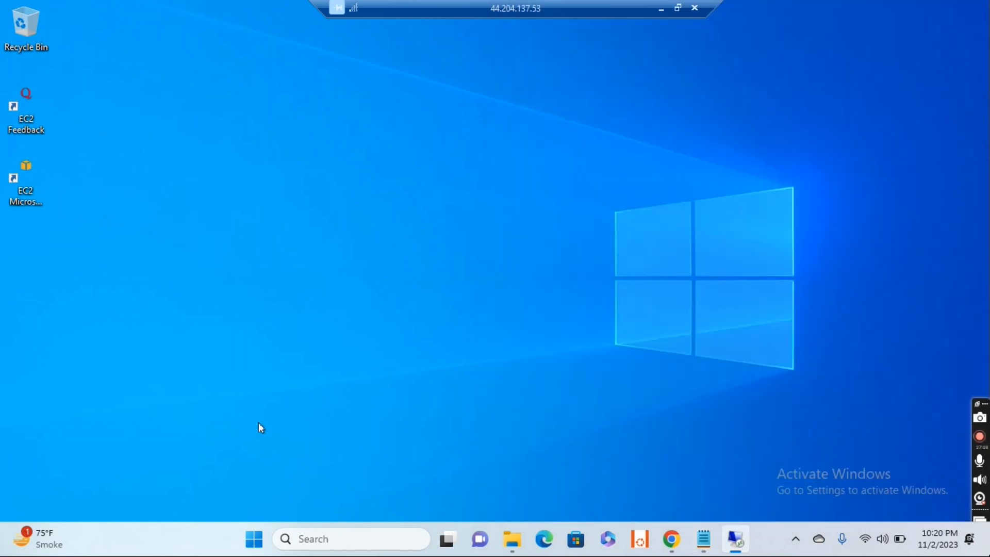
- Try to open Command Prompt inside the Public-EC2 remote session by searching for cmd
{"action": "left_click", "coordinate": [295, 536]}
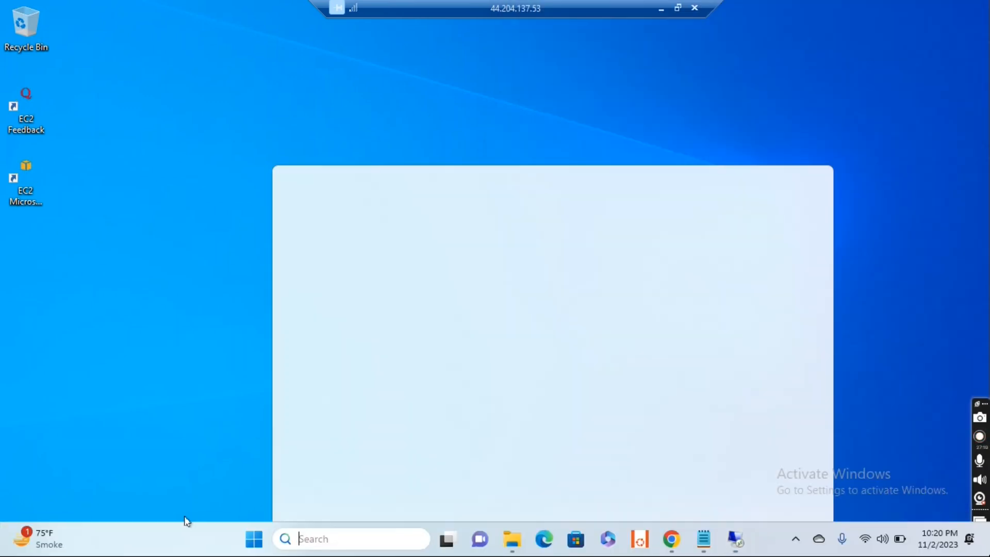
{"action": "left_click", "coordinate": [208, 458]}
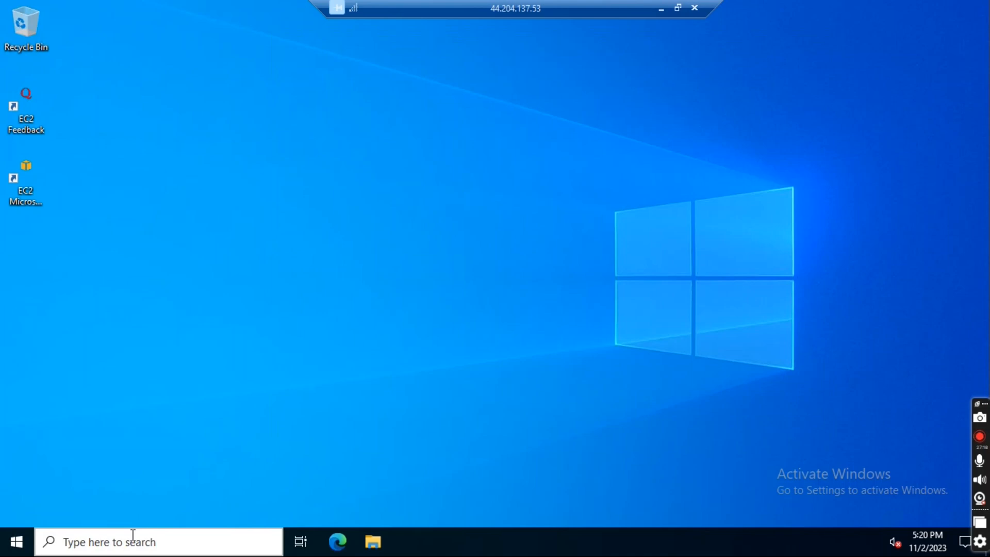
{"action": "left_click", "coordinate": [133, 539]}
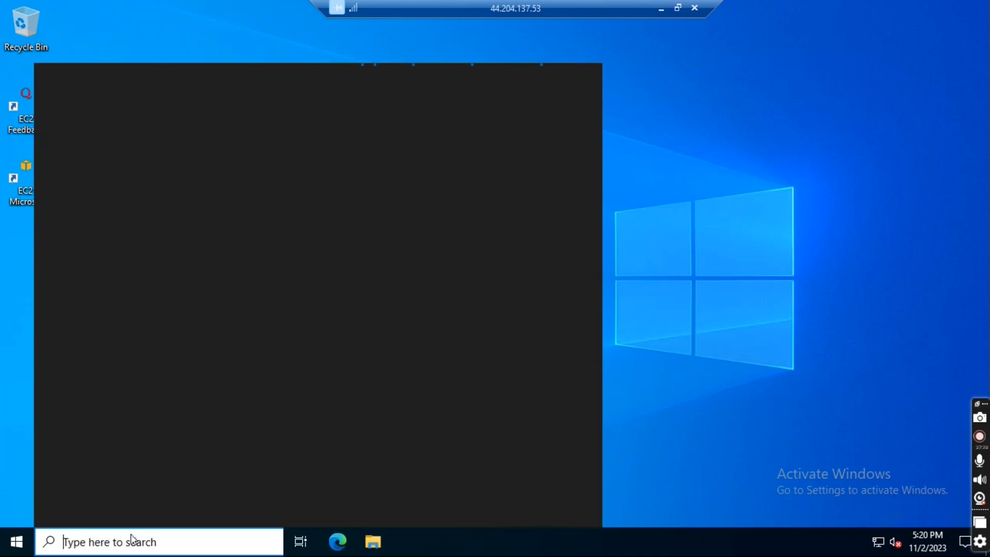
{"action": "type", "text": "c"}
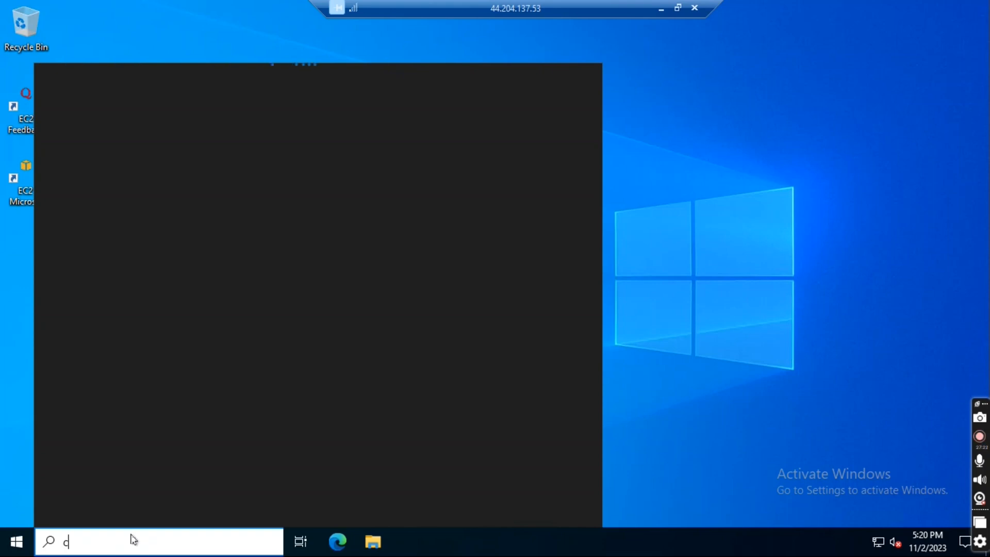
{"action": "type", "text": "md"}
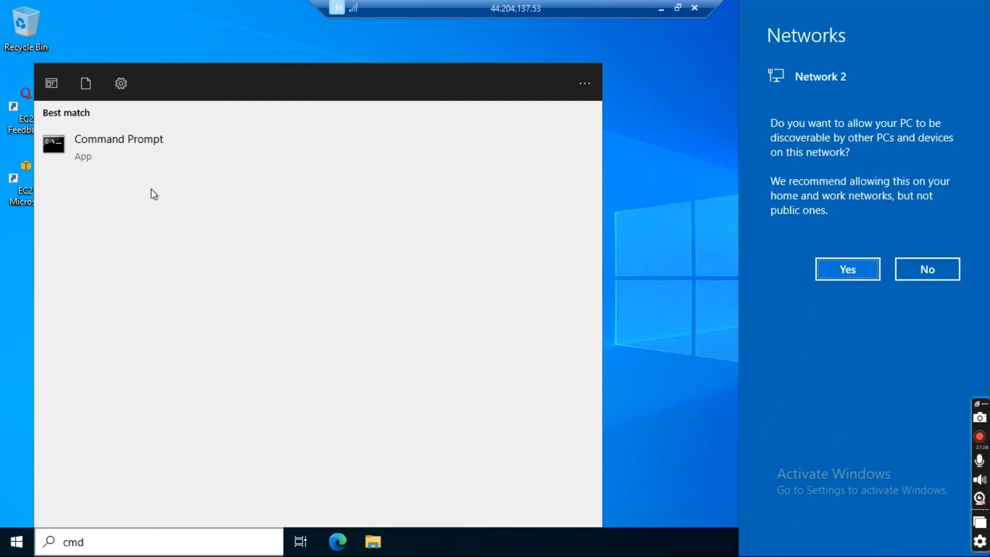
{"action": "left_click", "coordinate": [129, 143]}
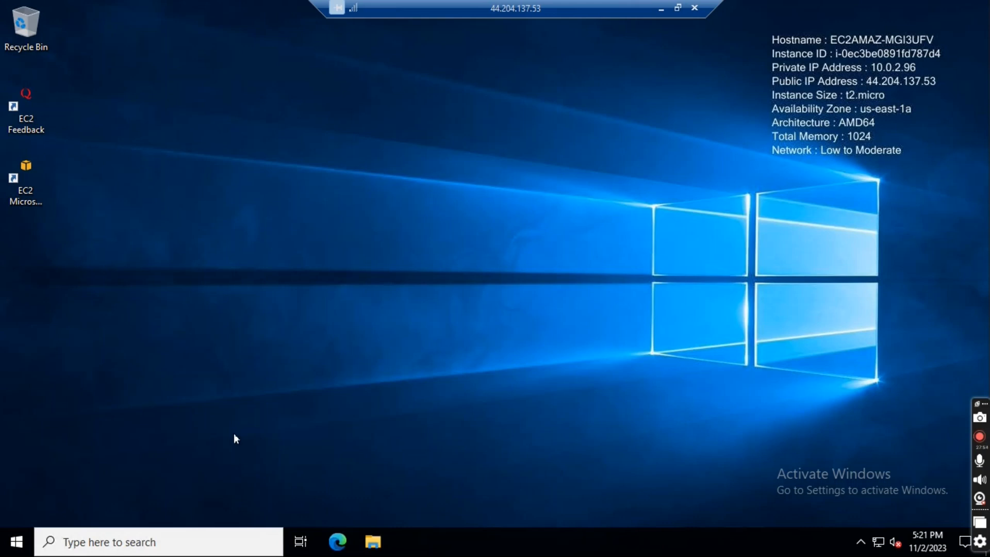
- Open Command Prompt on Public-EC2 and ping 8.8.8.8 to test its internet access
{"action": "left_click", "coordinate": [161, 537]}
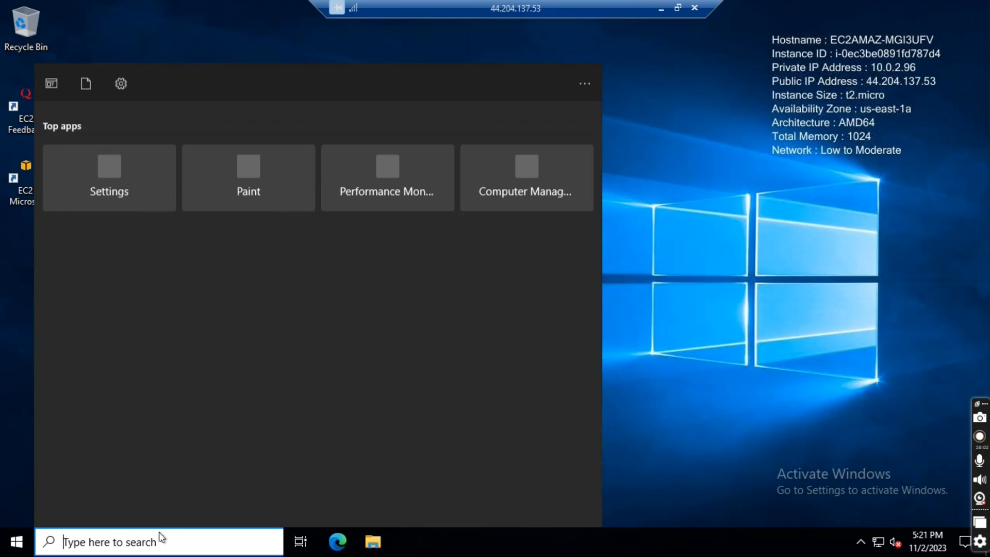
{"action": "type", "text": "cmd"}
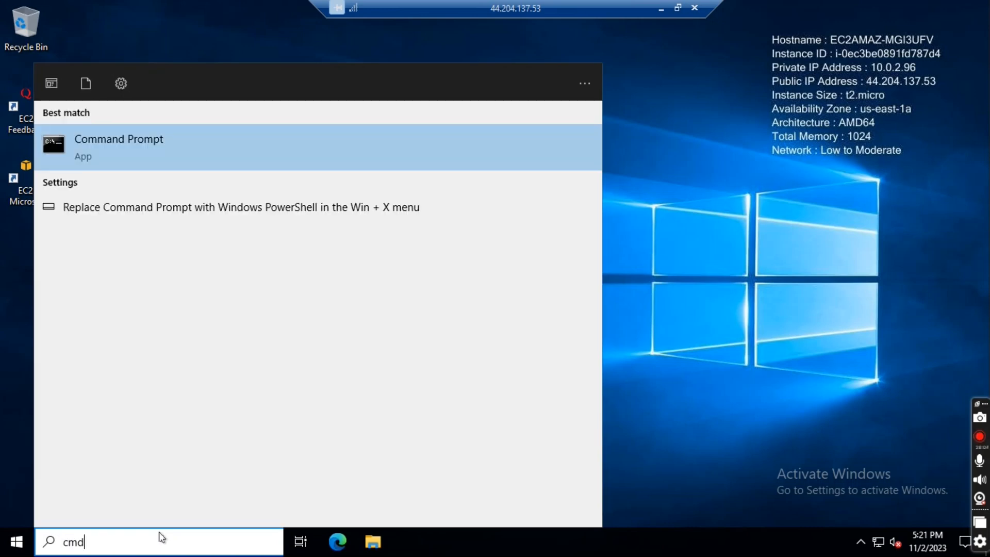
{"action": "key", "text": "Return"}
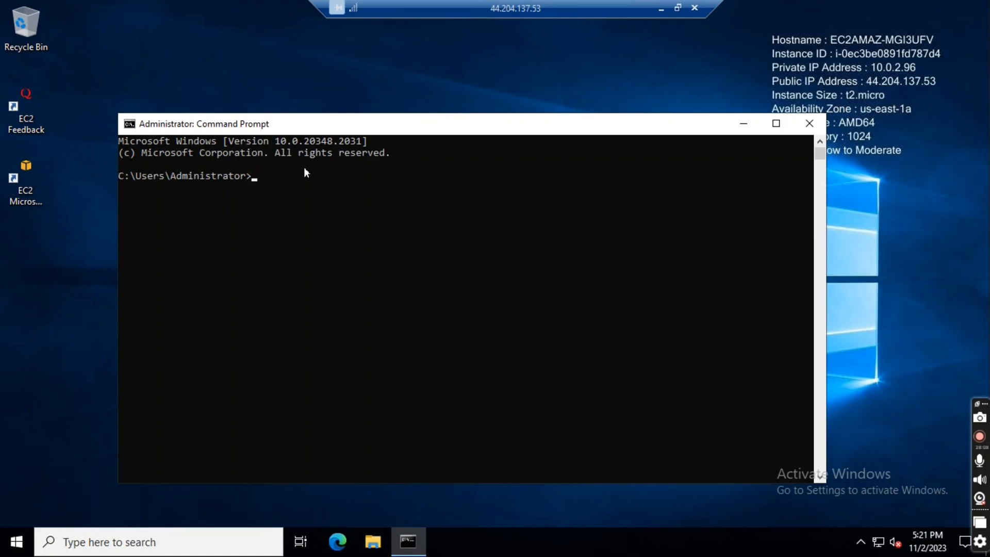
{"action": "type", "text": "ping 8.8.8.8"}
{"action": "key", "text": "Return"}
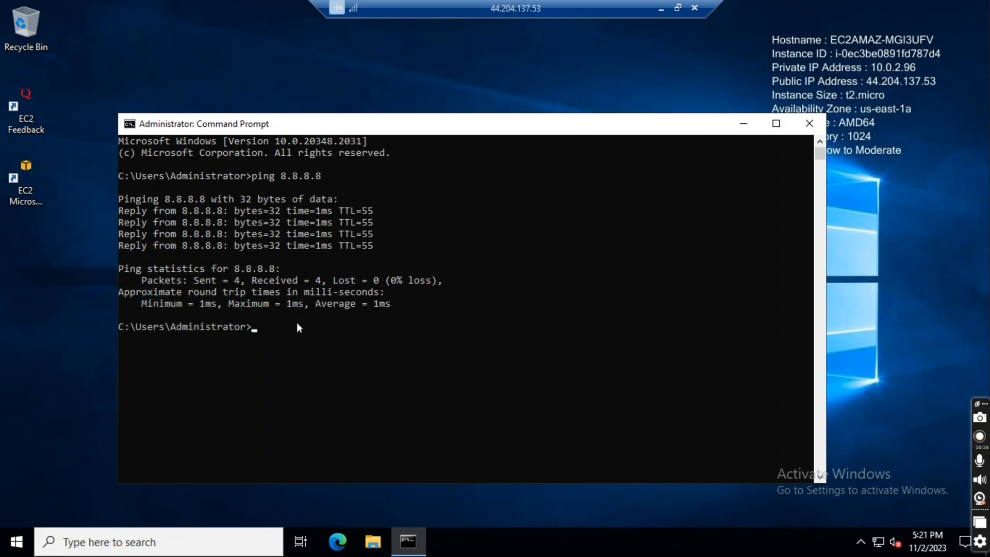
- Ping Private-EC2 at 10.0.1.36 from Public-EC2, checking the address against the Notepad note, and close Command Prompt
{"action": "type", "text": "ping"}
{"action": "type", "text": "10.0.36.1"}
{"action": "left_click", "coordinate": [661, 9]}
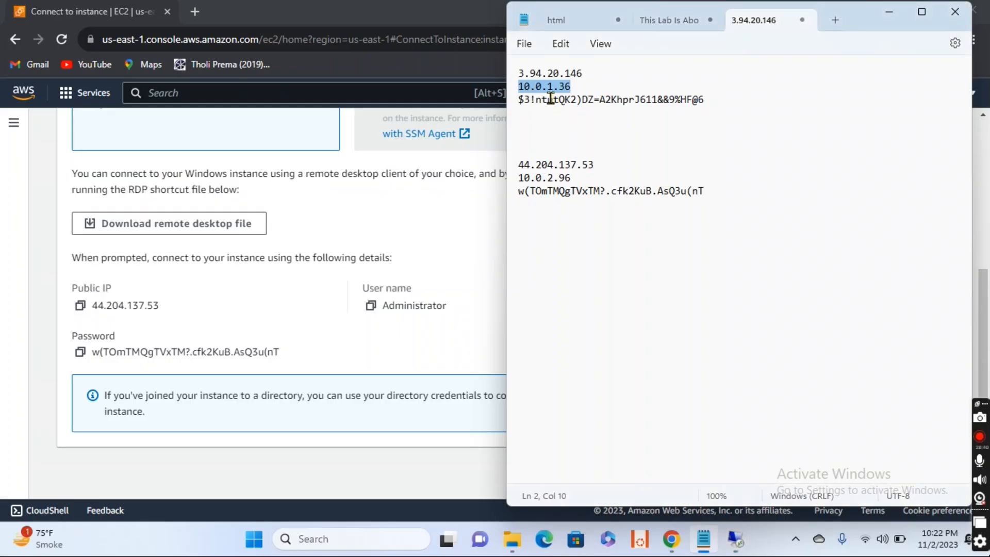
{"action": "left_click_drag", "start_coordinate": [582, 87], "coordinate": [522, 88]}
{"action": "left_click", "coordinate": [736, 539]}
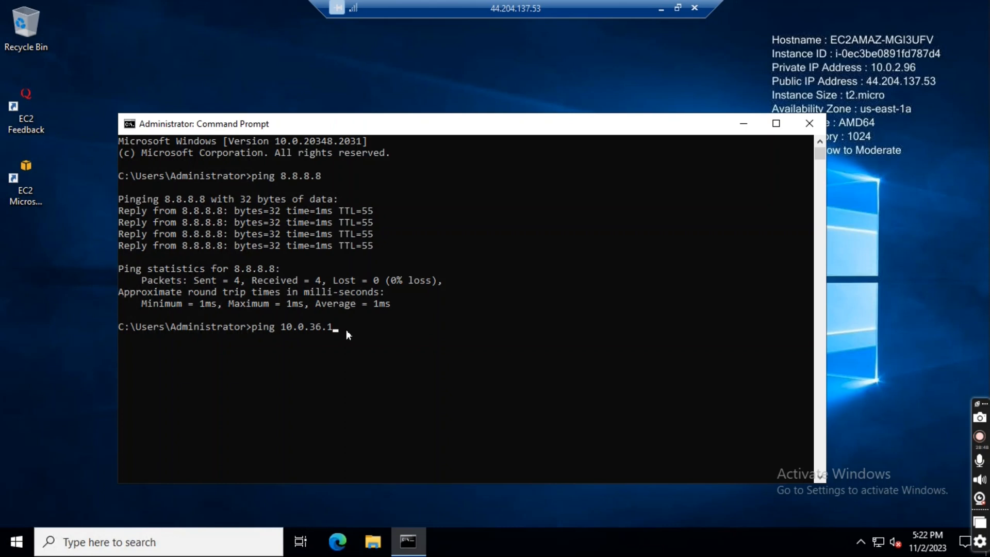
{"action": "key", "text": "BackSpace"}
{"action": "key", "text": "BackSpace"}
{"action": "key", "text": "BackSpace"}
{"action": "key", "text": "BackSpace"}
{"action": "key", "text": "BackSpace"}
{"action": "key", "text": "BackSpace"}
{"action": "key", "text": "BackSpace"}
{"action": "key", "text": "BackSpace"}
{"action": "key", "text": "Return"}
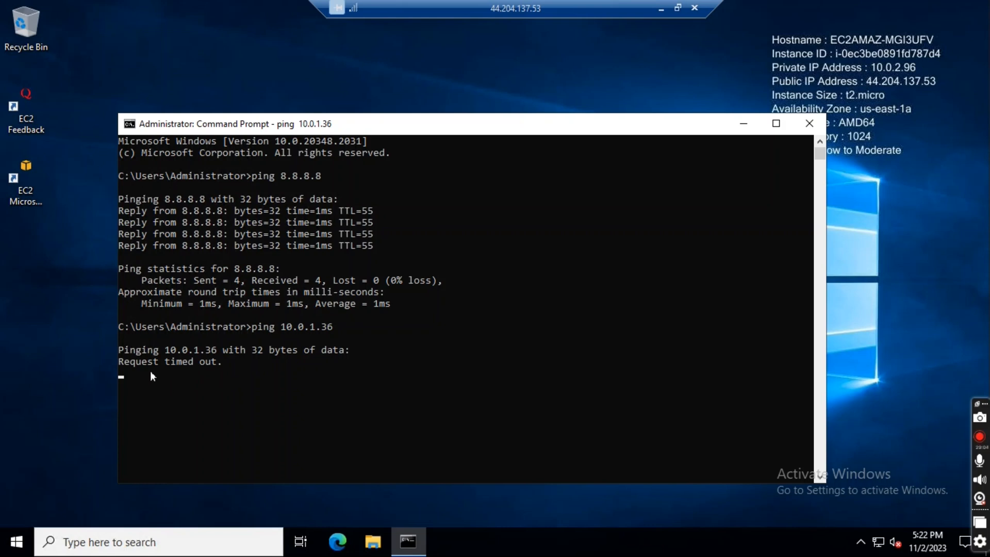
{"action": "left_click", "coordinate": [808, 125]}
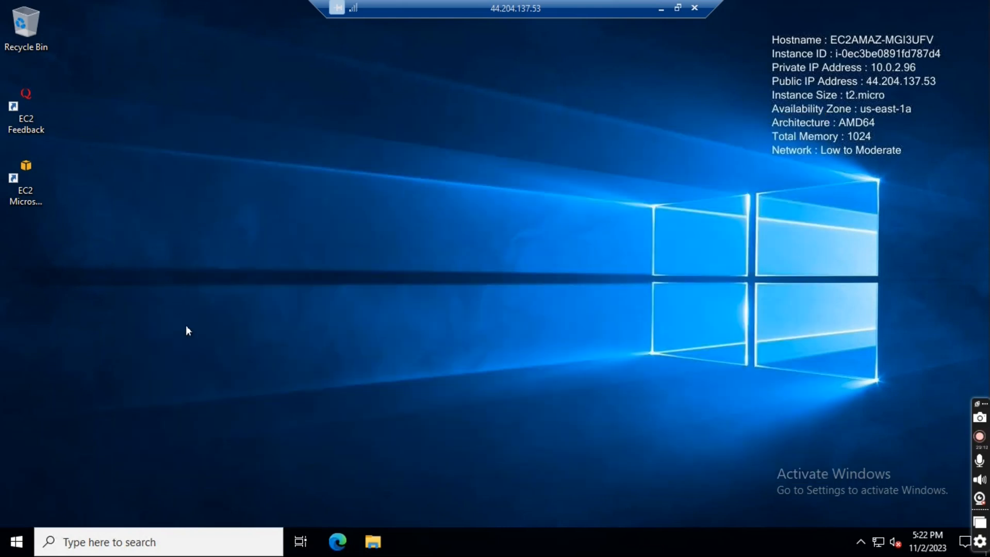
- Start a Remote Desktop connection from within Public-EC2 to Private-EC2's private IP 10.0.1.36
{"action": "left_click", "coordinate": [127, 545]}
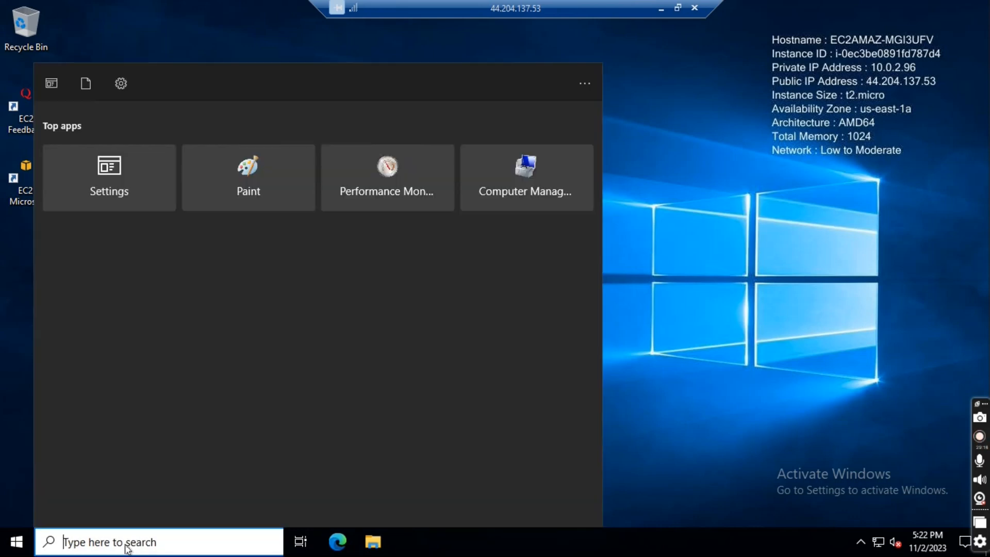
{"action": "type", "text": "rdp"}
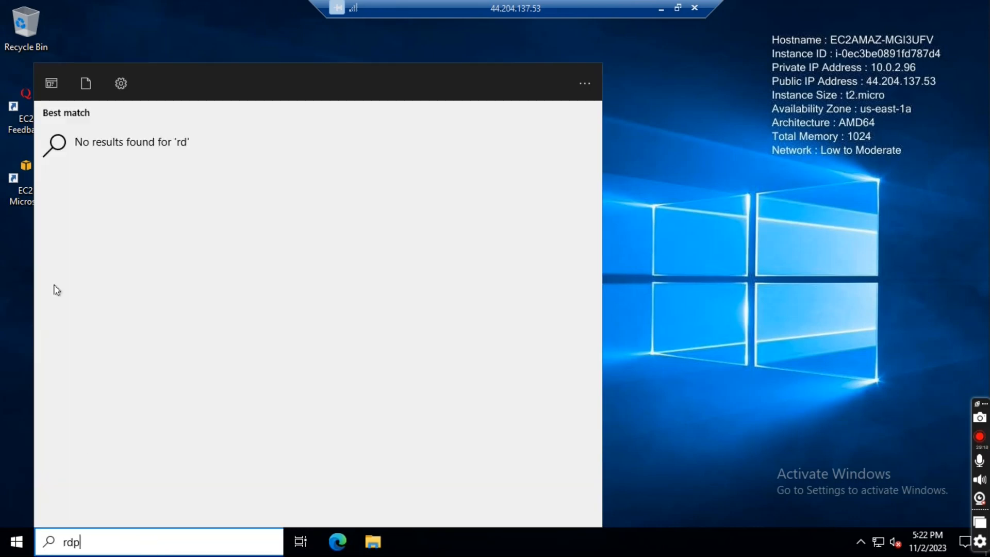
{"action": "key", "text": "Return"}
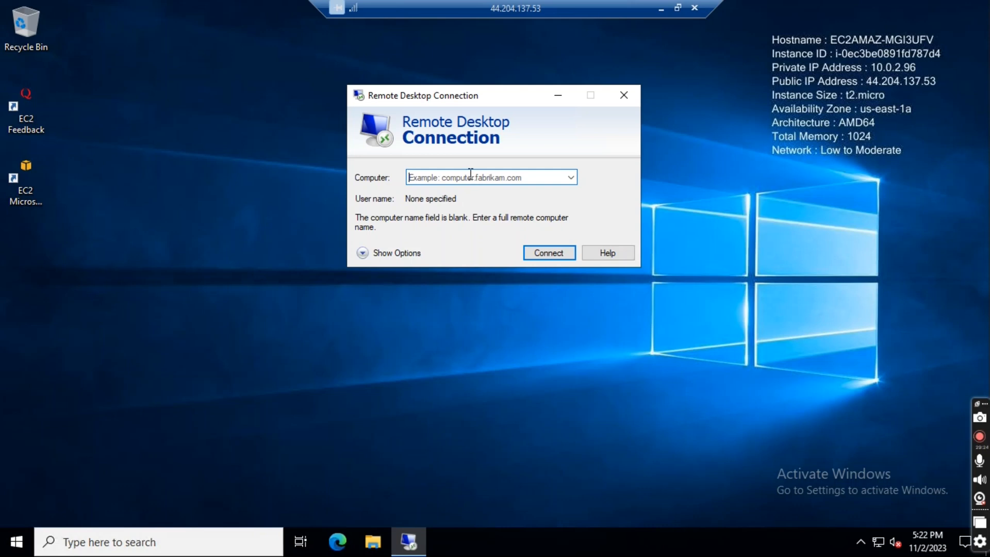
{"action": "type", "text": "10.0.1.36"}
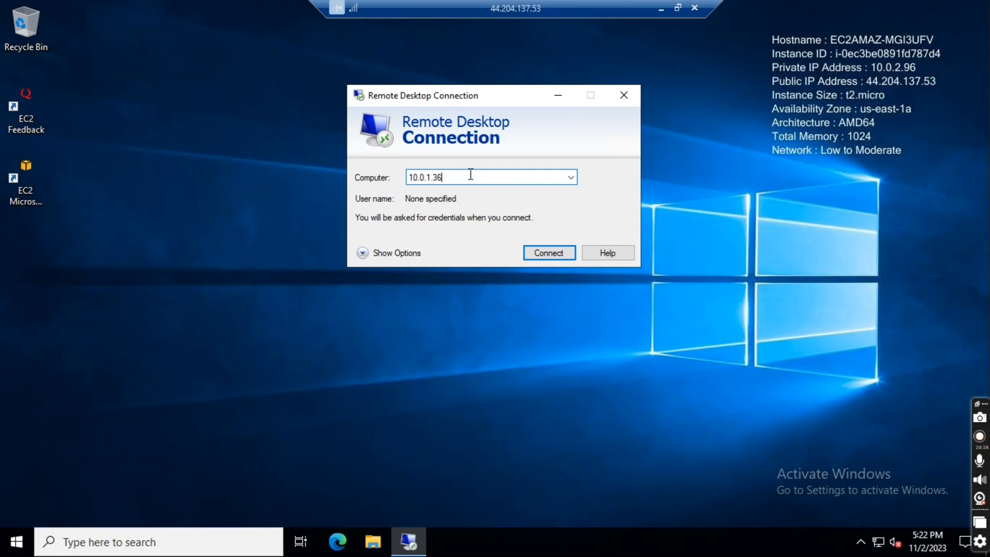
{"action": "left_click", "coordinate": [557, 258]}
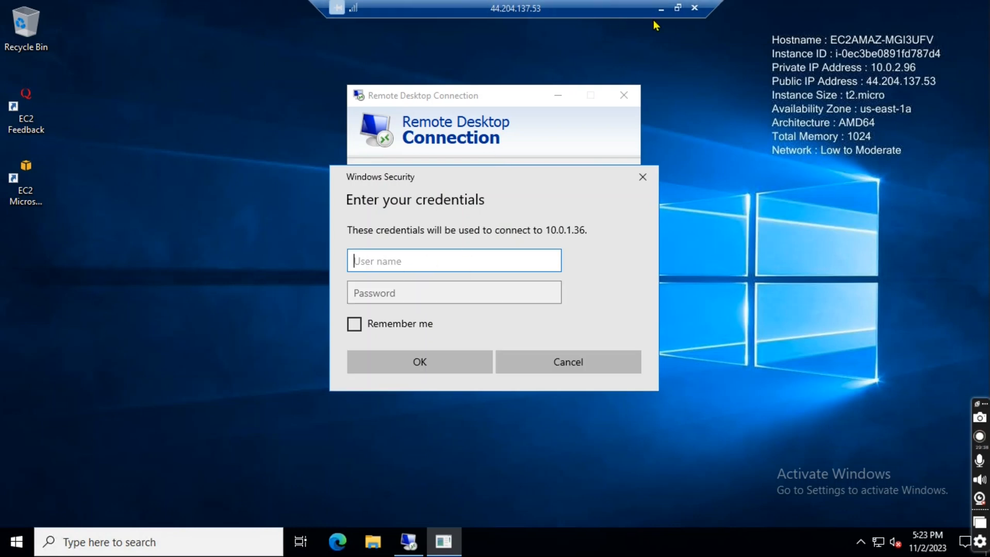
- Try to sign in to 10.0.1.36 as administrator with the password noted below 10.0.2.96 in Notepad, and cancel the credentials prompt
{"action": "left_click", "coordinate": [661, 8]}
{"action": "left_click_drag", "start_coordinate": [713, 191], "coordinate": [508, 201]}
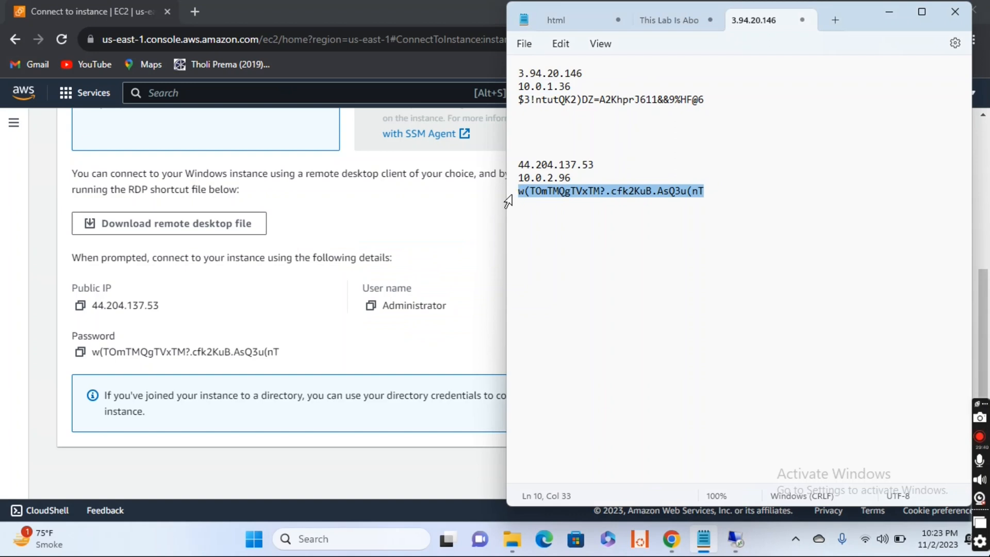
{"action": "left_click", "coordinate": [736, 539]}
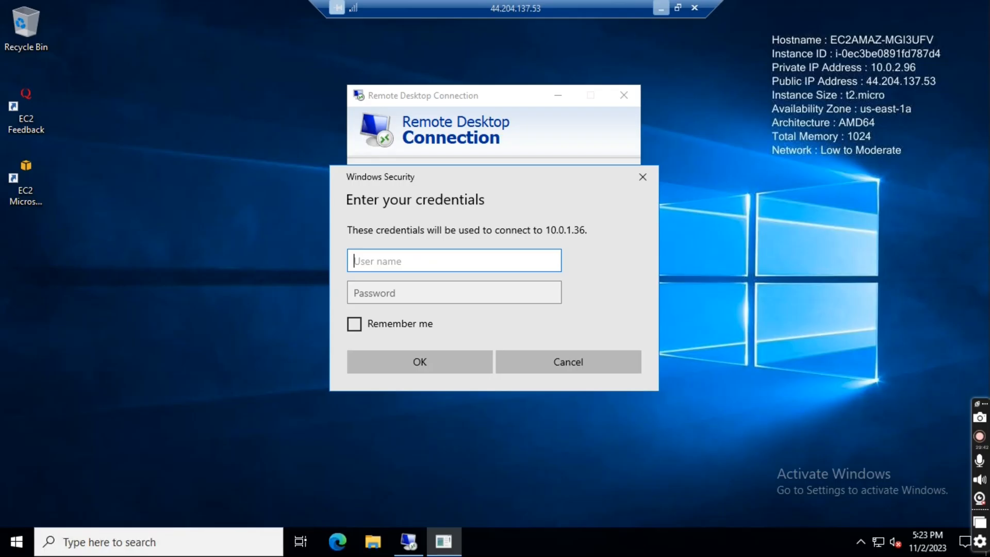
{"action": "type", "text": "a"}
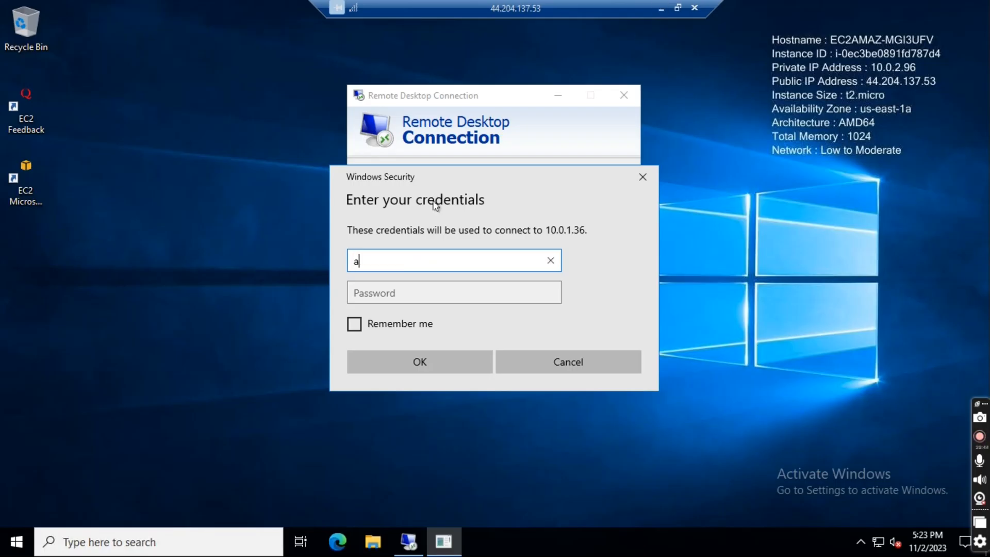
{"action": "type", "text": "dministrator"}
{"action": "left_click", "coordinate": [390, 290]}
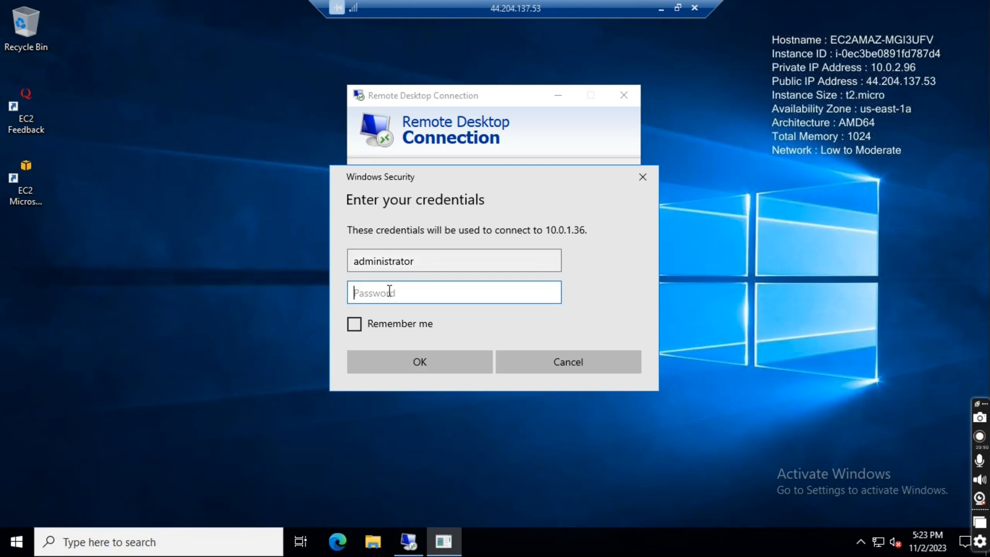
{"action": "key", "text": "ctrl+v"}
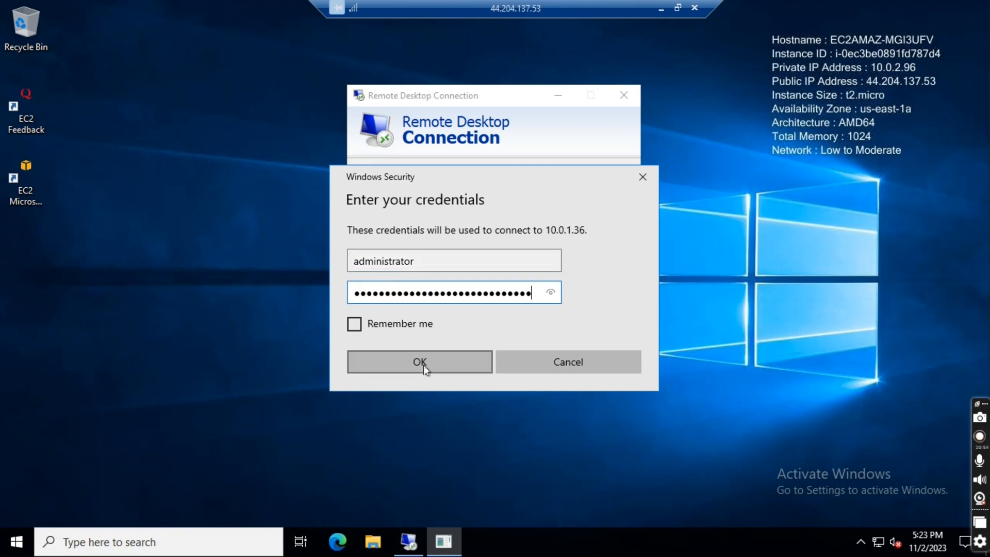
{"action": "left_click", "coordinate": [423, 364]}
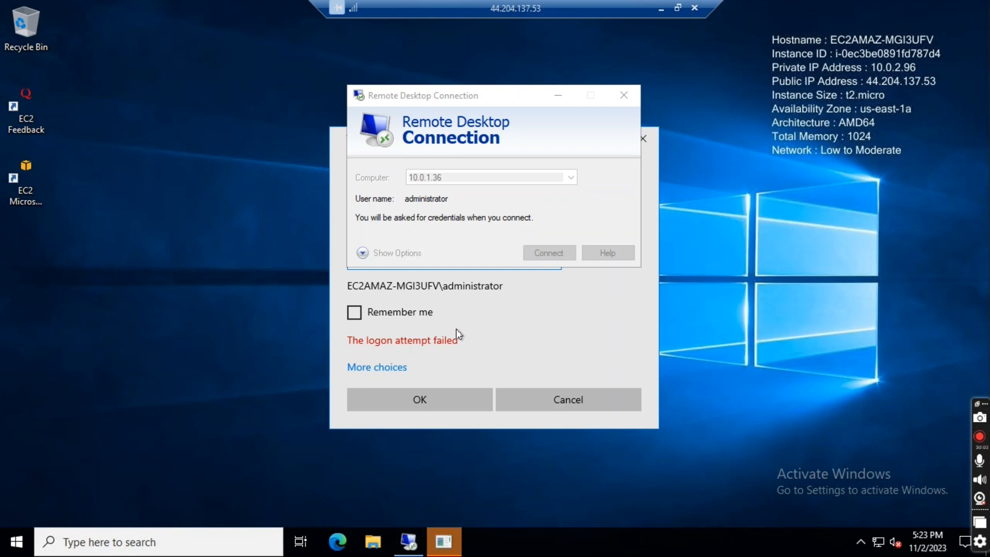
{"action": "left_click", "coordinate": [426, 400]}
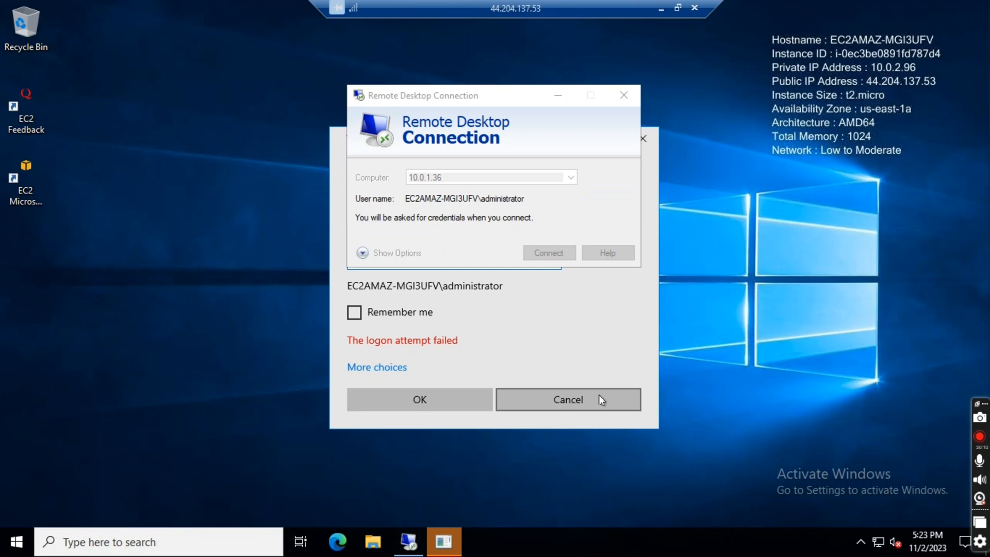
{"action": "left_click", "coordinate": [599, 400]}
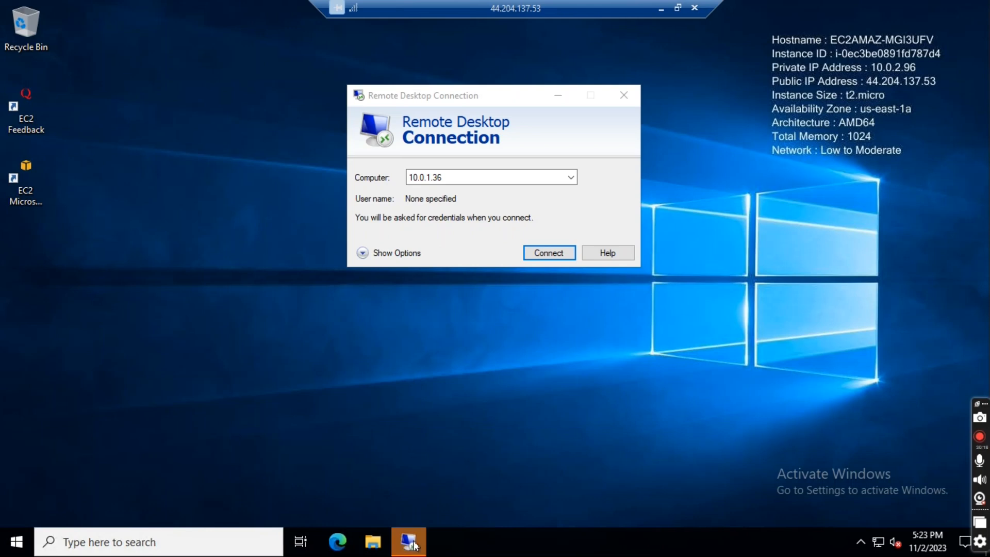
- Close the Remote Desktop Connection window on Public-EC2 and return to the local Notepad note
{"action": "left_click", "coordinate": [600, 223]}
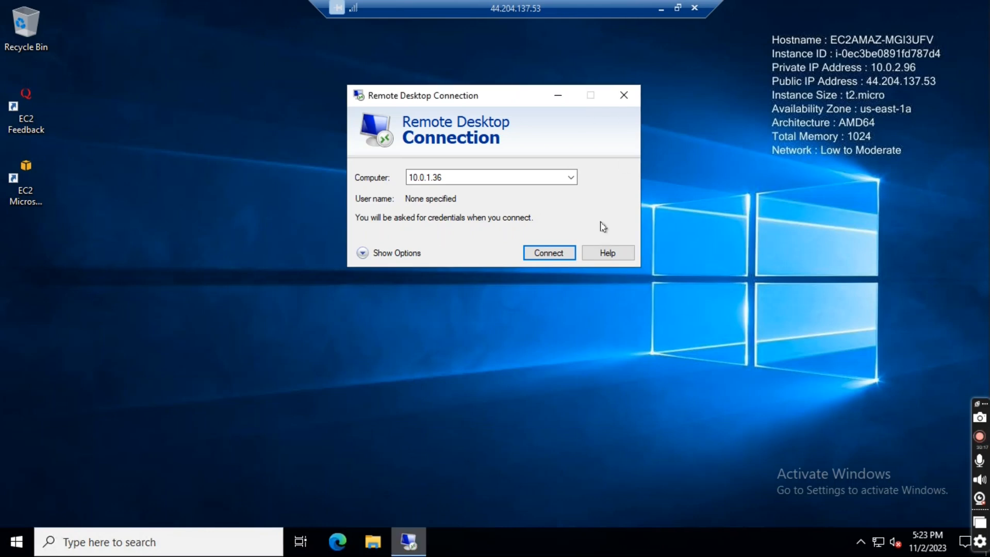
{"action": "left_click", "coordinate": [622, 95]}
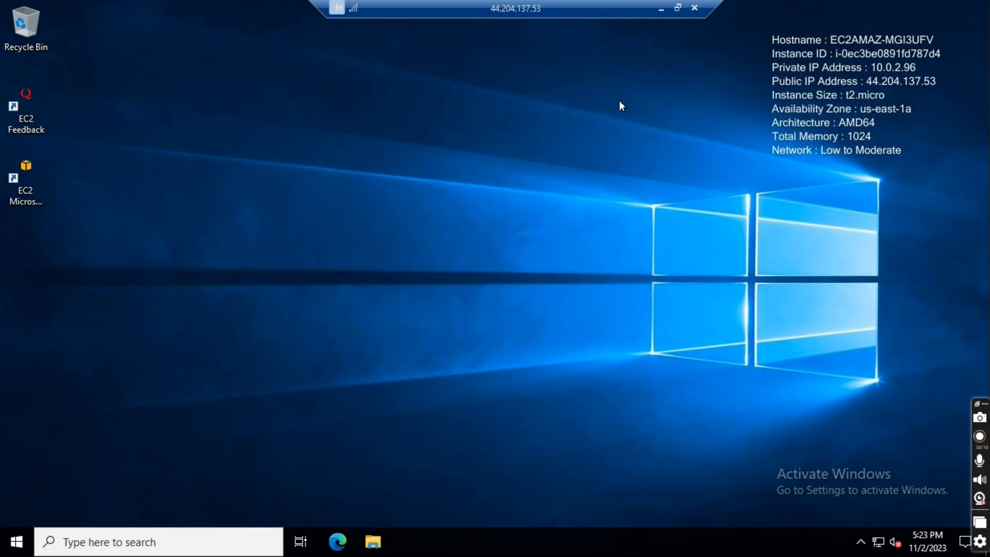
{"action": "left_click", "coordinate": [660, 9]}
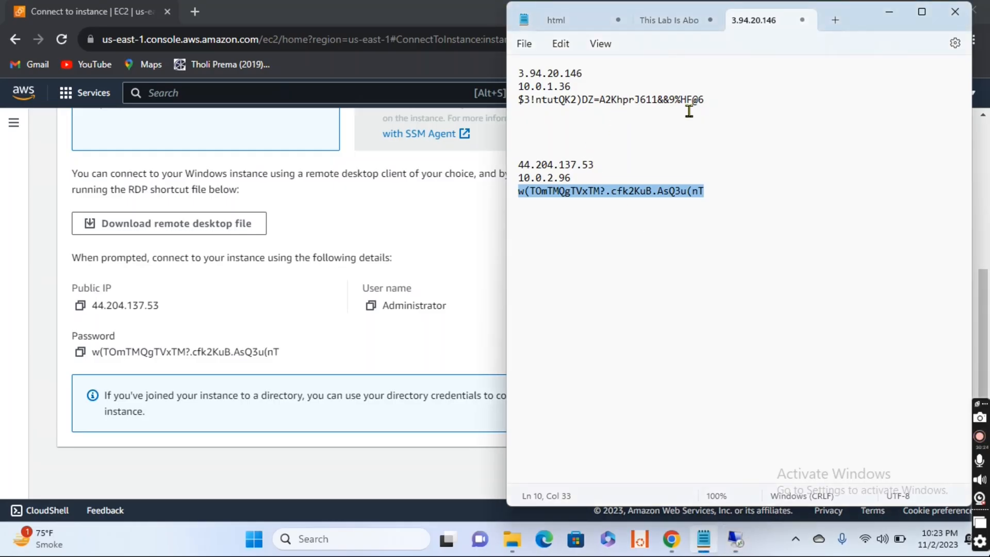
- Copy the password noted below 10.0.1.36 in Notepad, and open Remote Desktop Connection on Public-EC2
{"action": "left_click_drag", "start_coordinate": [714, 98], "coordinate": [519, 100]}
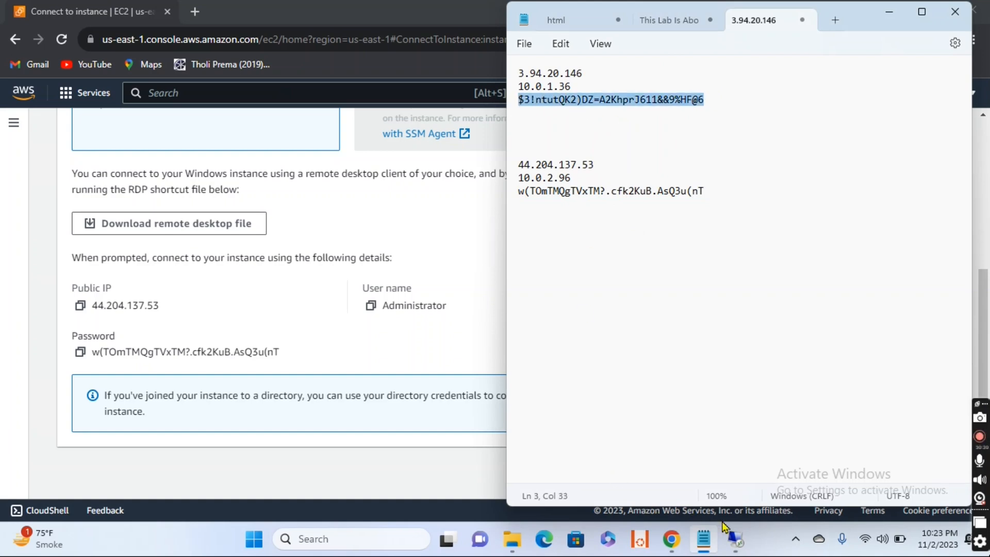
{"action": "left_click", "coordinate": [735, 538]}
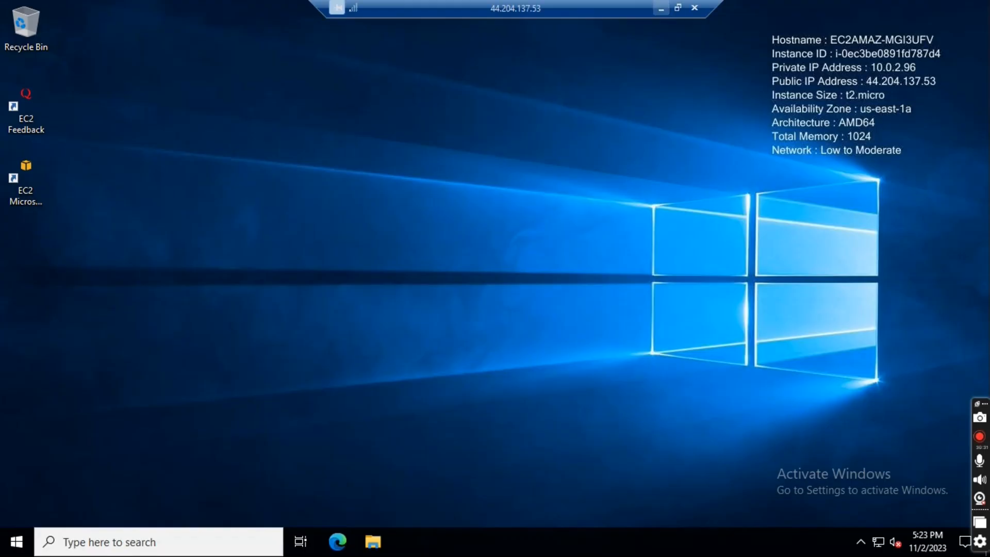
{"action": "left_click", "coordinate": [154, 540]}
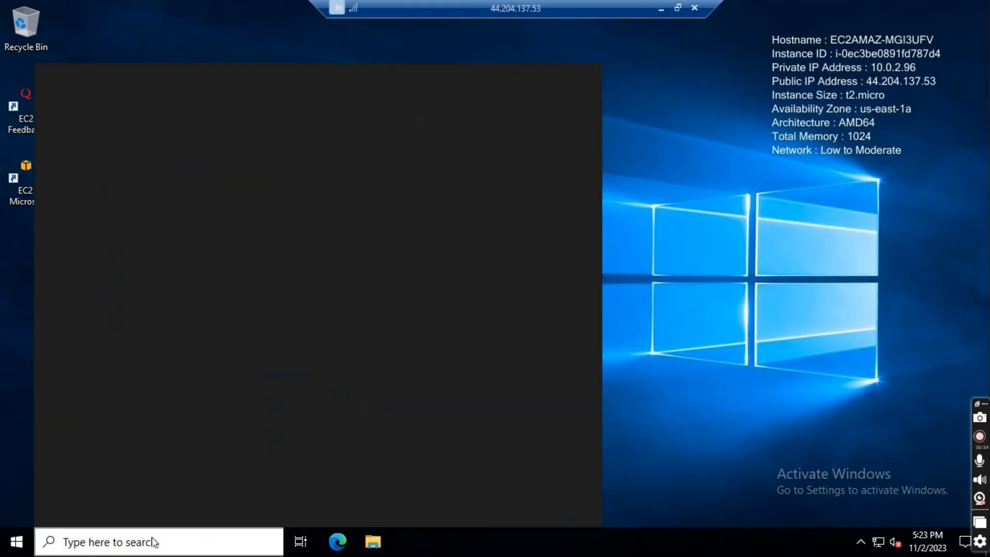
{"action": "type", "text": "rdp"}
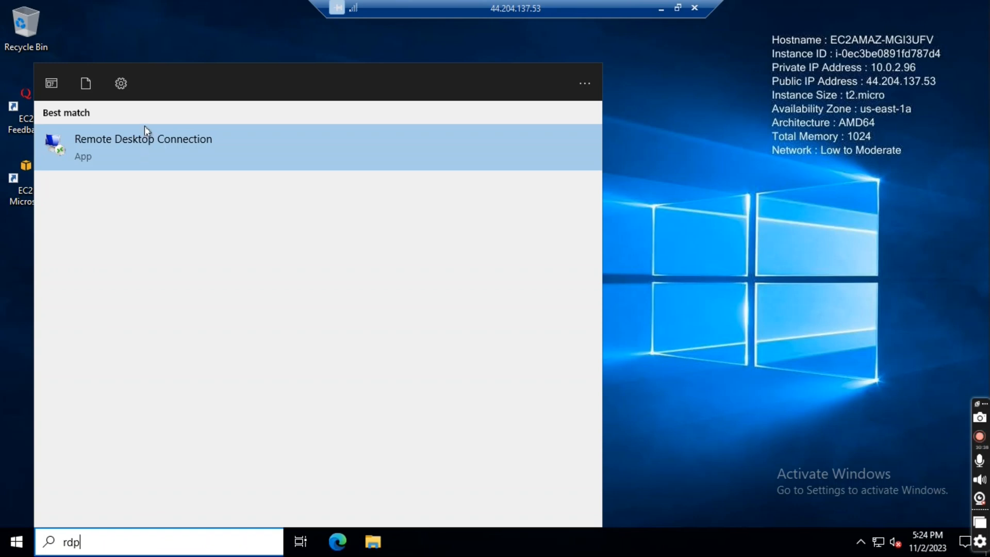
{"action": "left_click", "coordinate": [144, 147]}
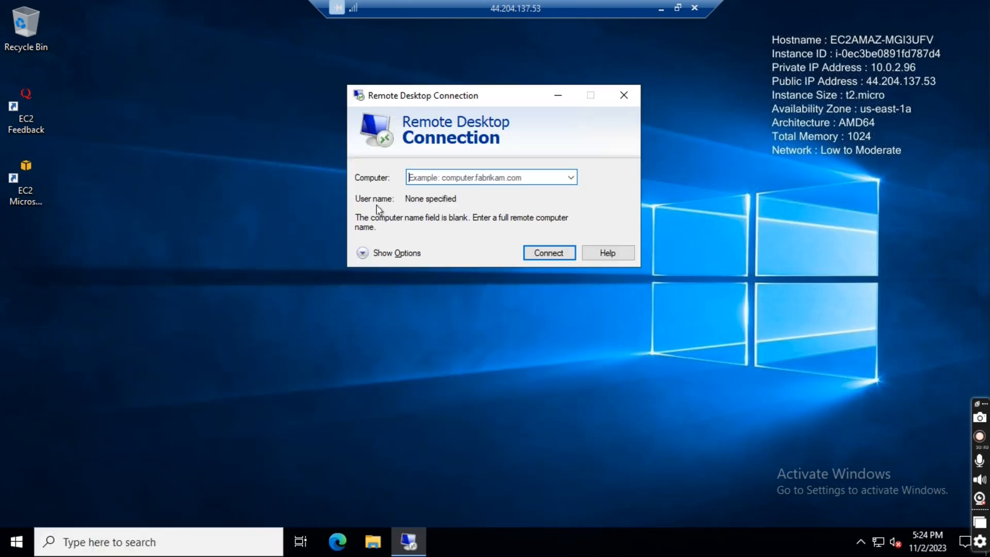
- Start a Remote Desktop connection to Private-EC2 at 10.0.1.36, checking the address against the Notepad note
{"action": "type", "text": "10.0."}
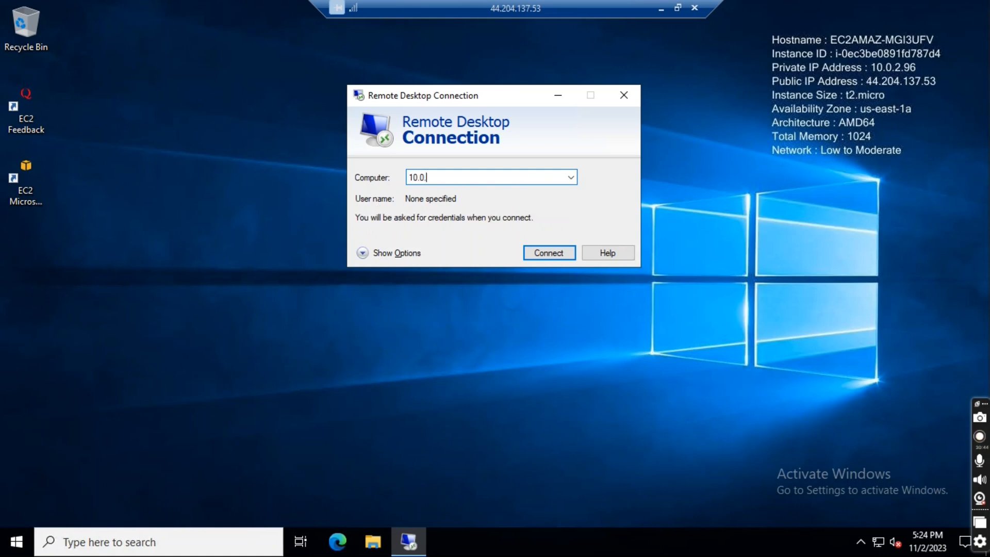
{"action": "left_click", "coordinate": [658, 14]}
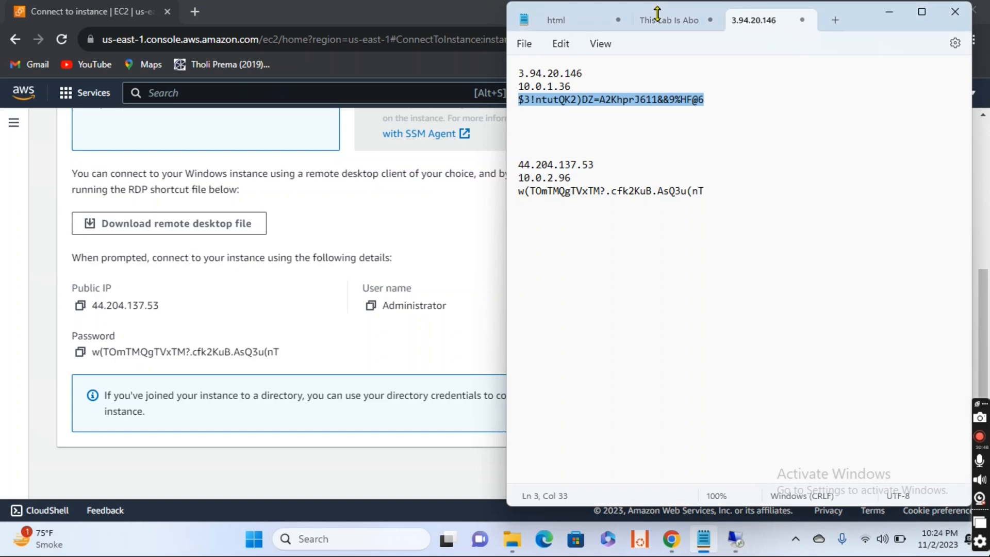
{"action": "left_click", "coordinate": [735, 550]}
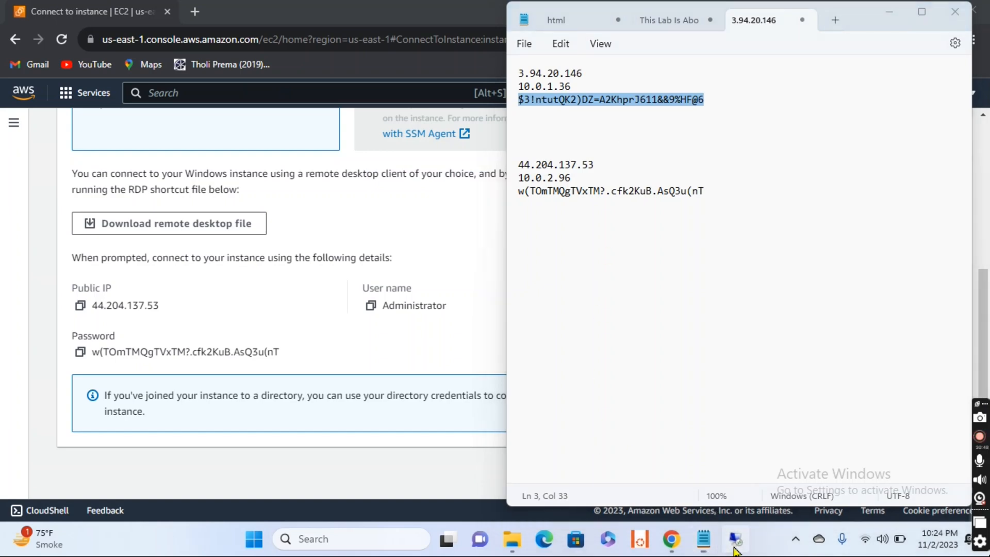
{"action": "type", "text": "1"}
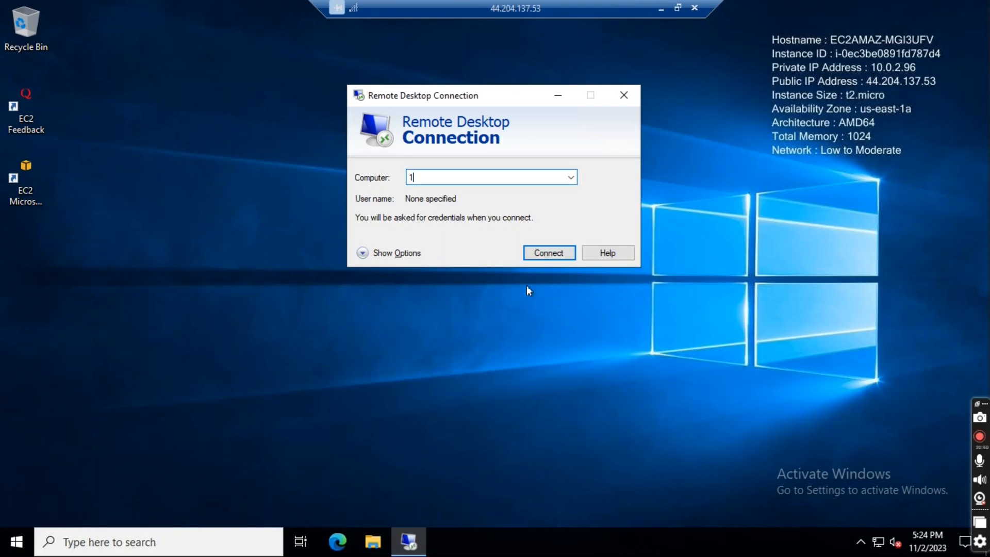
{"action": "type", "text": ".36"}
{"action": "key", "text": "BackSpace"}
{"action": "key", "text": "BackSpace"}
{"action": "key", "text": "BackSpace"}
{"action": "key", "text": "BackSpace"}
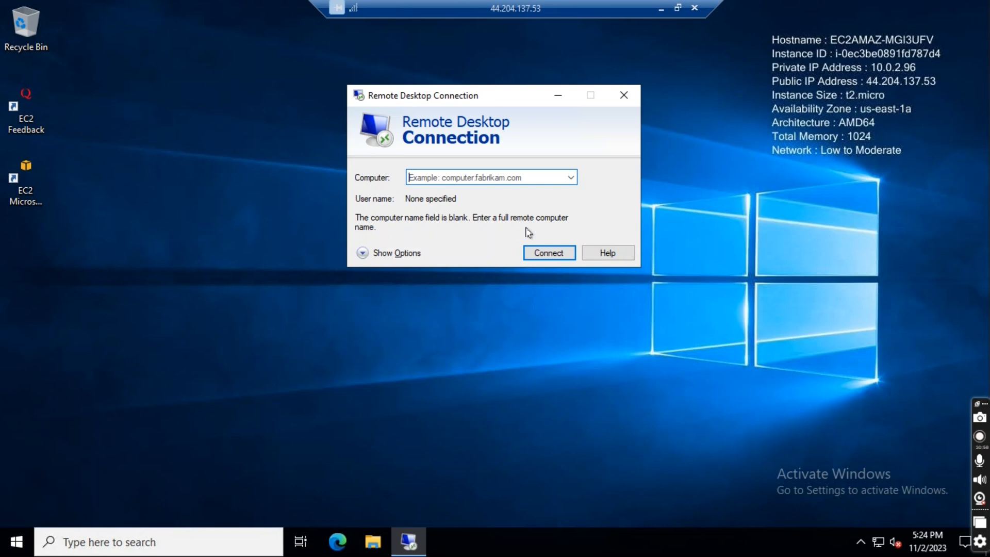
{"action": "type", "text": "10.0.1.36"}
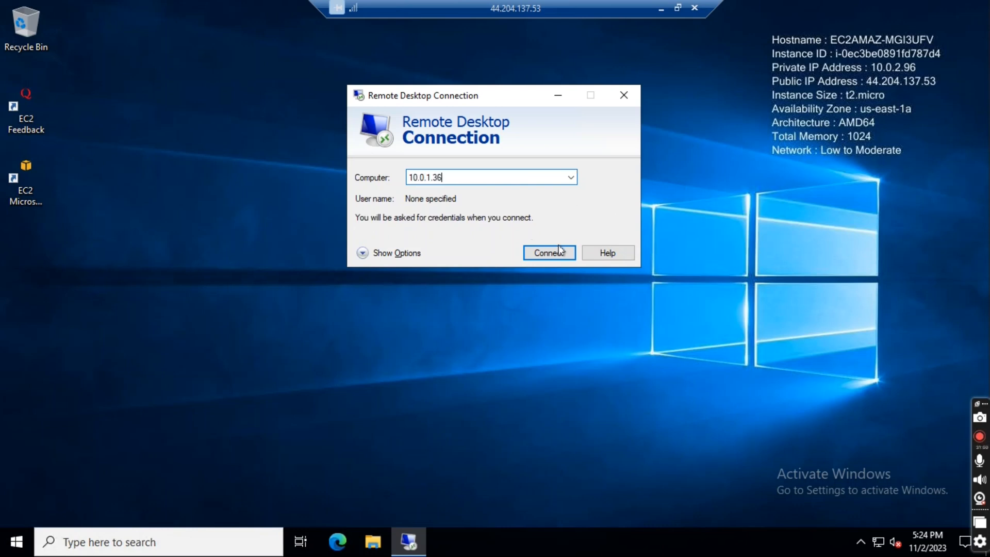
{"action": "left_click", "coordinate": [547, 259]}
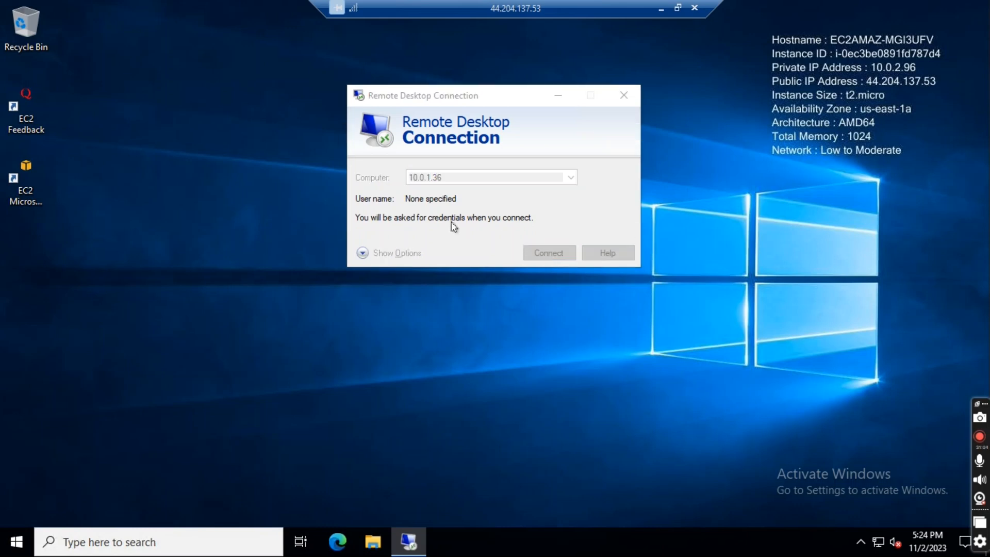
- Sign in to 10.0.1.36 as administrator with the copied password, and accept the untrusted certificate
{"action": "type", "text": "administrator"}
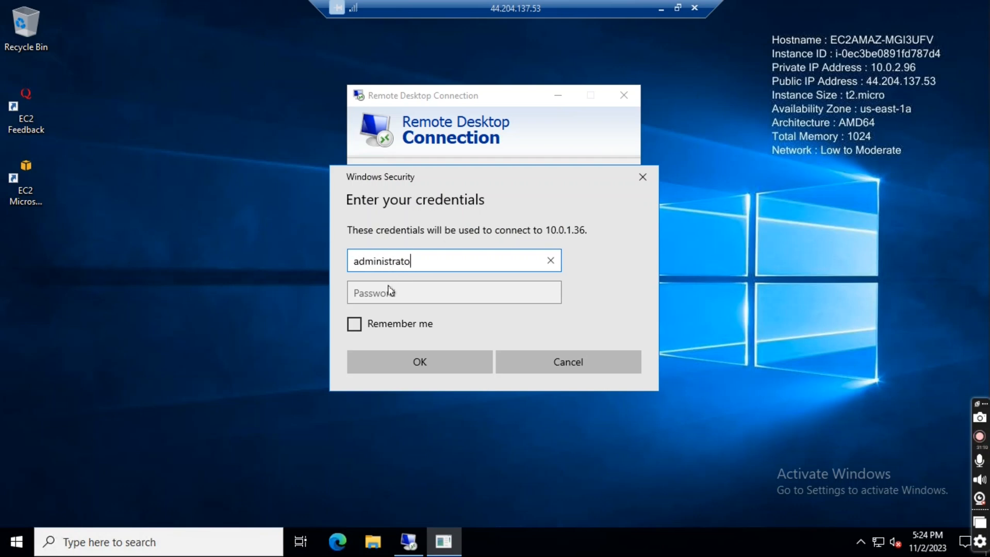
{"action": "left_click", "coordinate": [380, 298]}
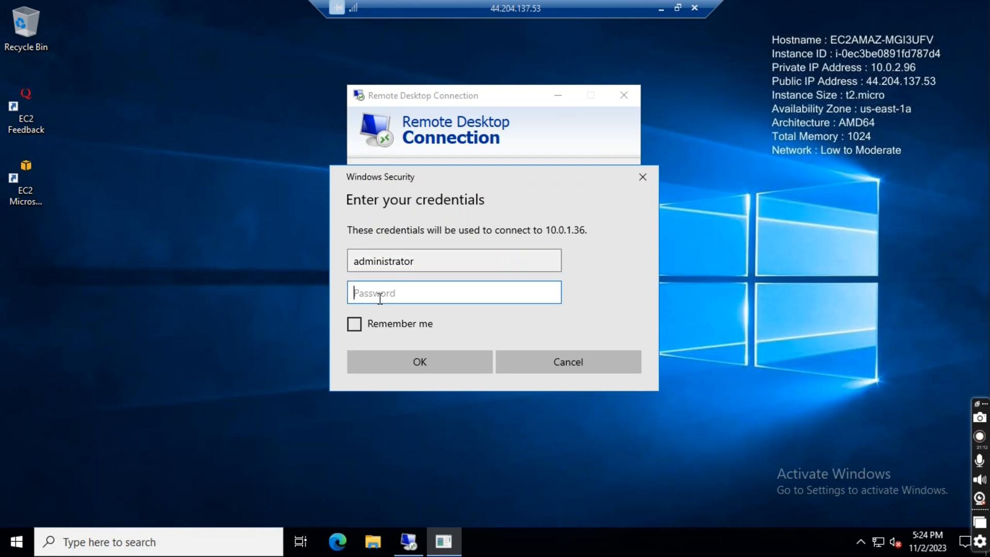
{"action": "key", "text": "ctrl+v"}
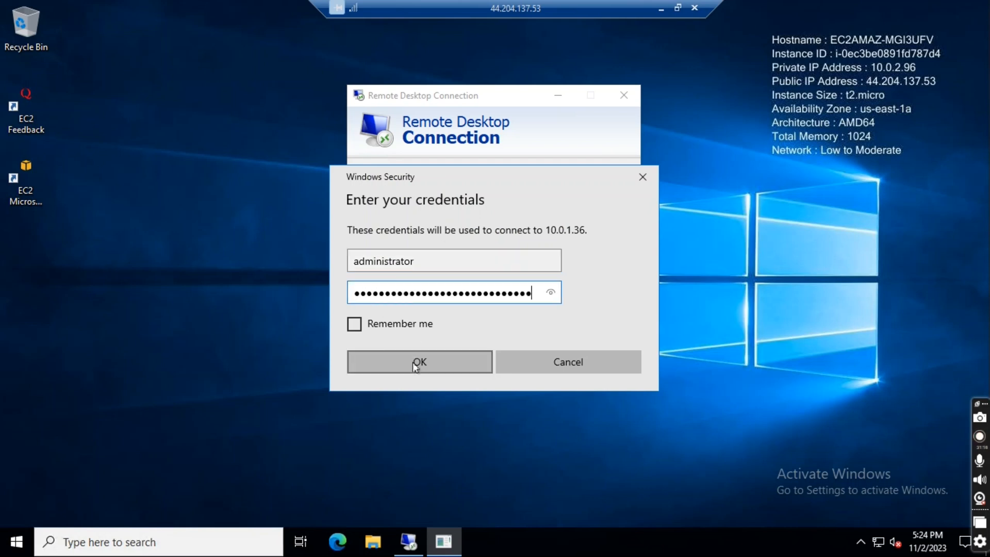
{"action": "left_click", "coordinate": [418, 362]}
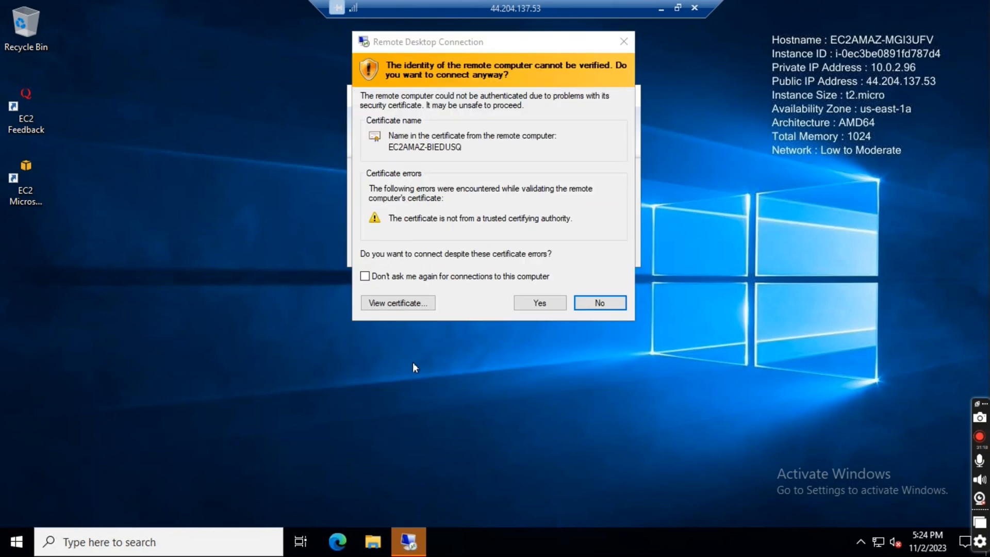
{"action": "left_click", "coordinate": [541, 302]}
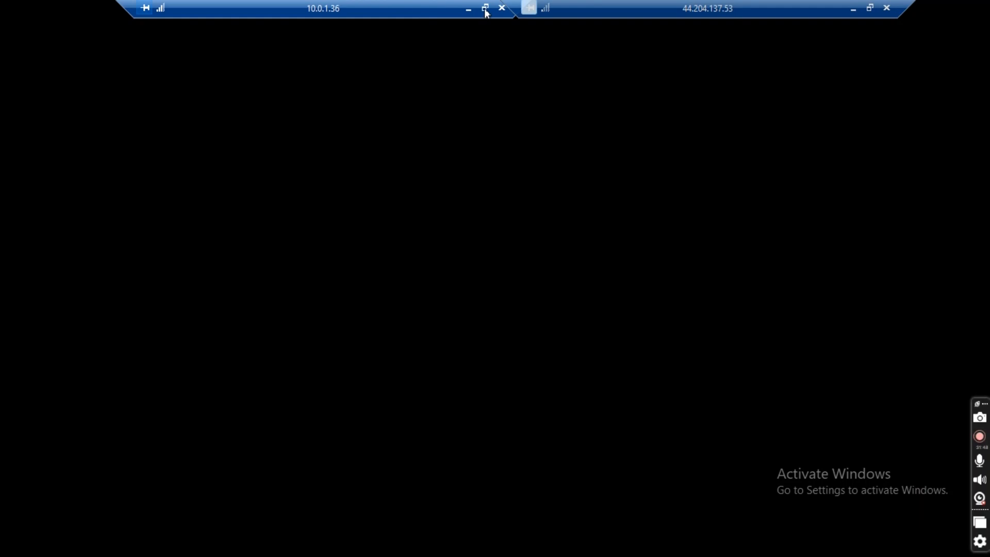
- Take the 10.0.1.36 session out of full screen, centre its window on Public-EC2's desktop, and move the 44.204.137.53 connection bar clear of it
{"action": "left_click", "coordinate": [485, 8]}
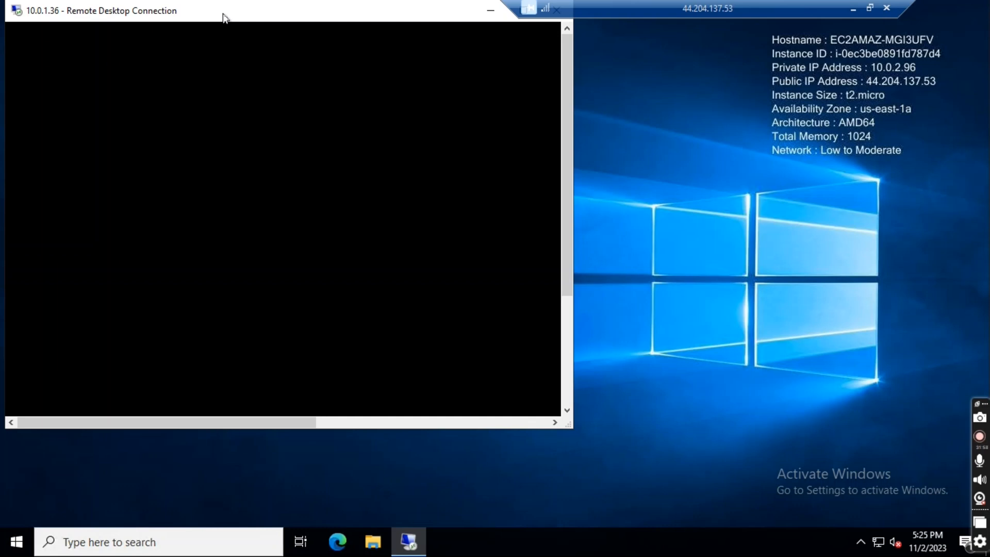
{"action": "left_click_drag", "start_coordinate": [183, 8], "coordinate": [221, 17]}
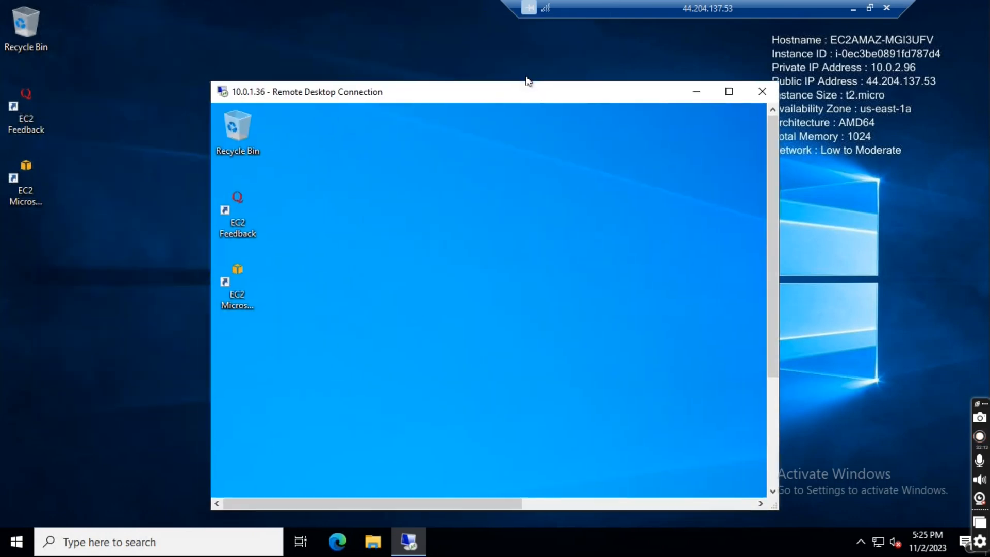
{"action": "left_click_drag", "start_coordinate": [526, 80], "coordinate": [528, 65]}
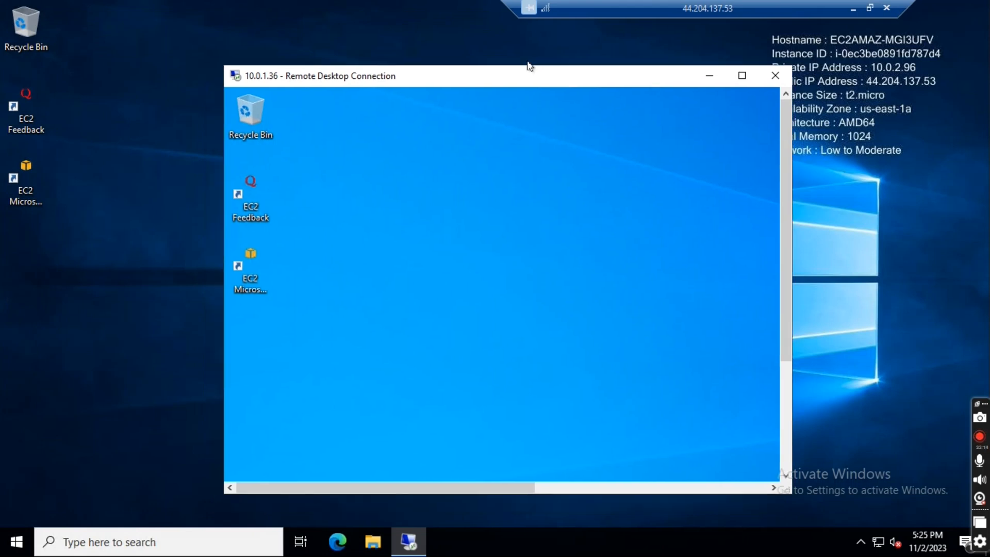
{"action": "left_click_drag", "start_coordinate": [714, 10], "coordinate": [494, 11]}
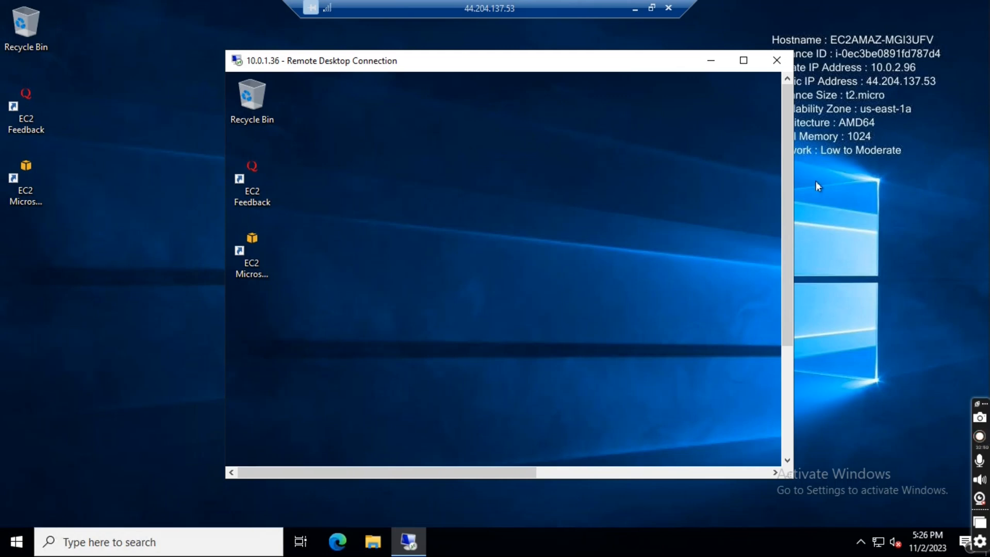
- Open Command Prompt on Private-EC2 inside the 10.0.1.36 session
{"action": "left_click", "coordinate": [785, 368]}
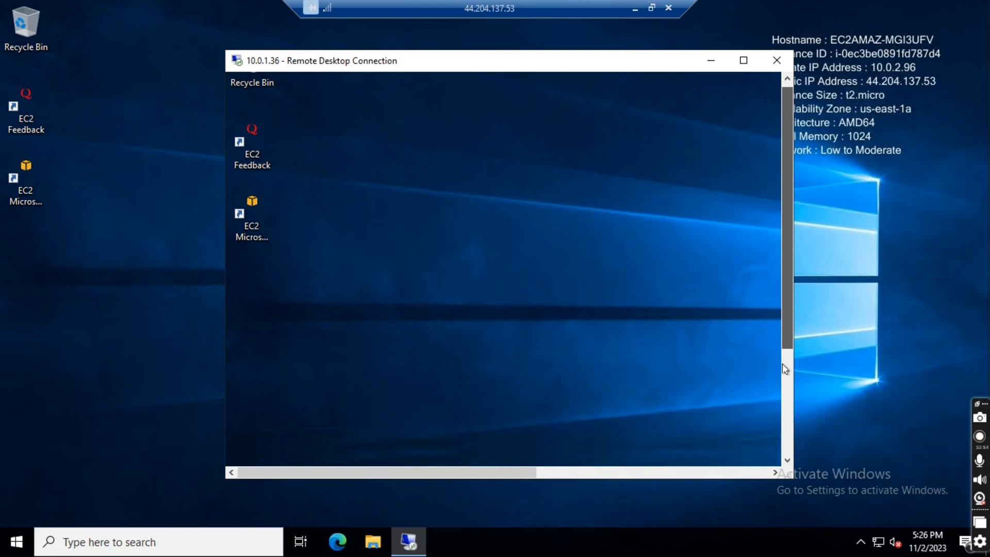
{"action": "left_click", "coordinate": [785, 368]}
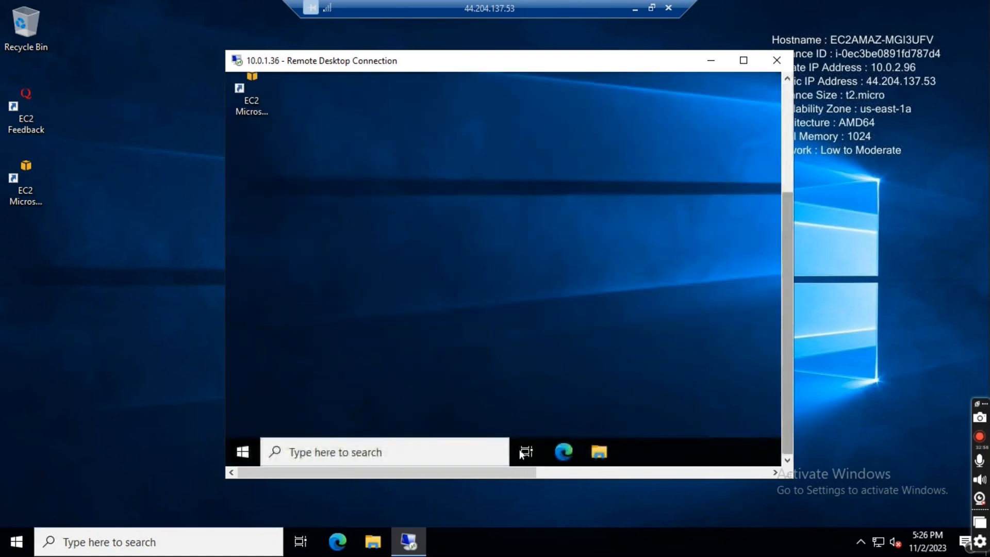
{"action": "left_click", "coordinate": [345, 453]}
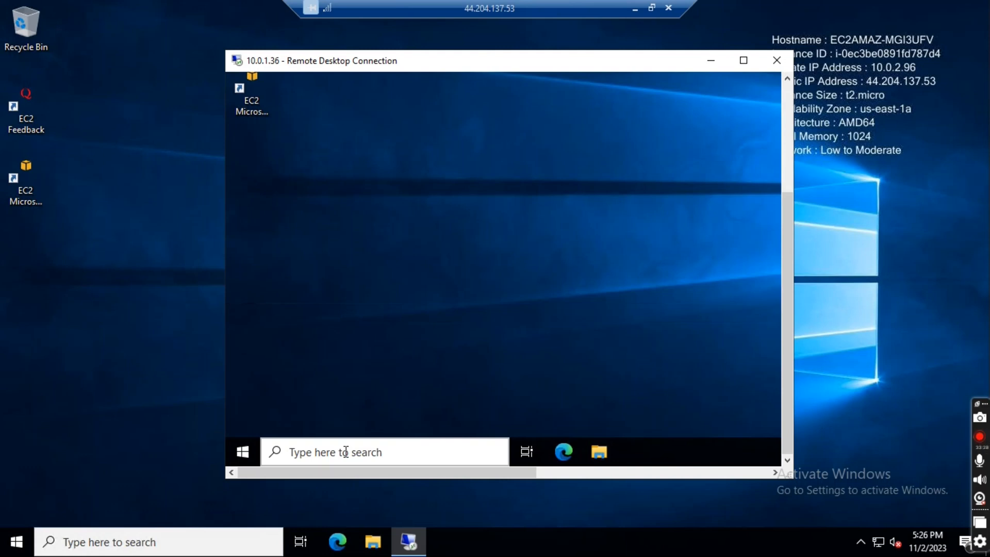
{"action": "left_click", "coordinate": [383, 447]}
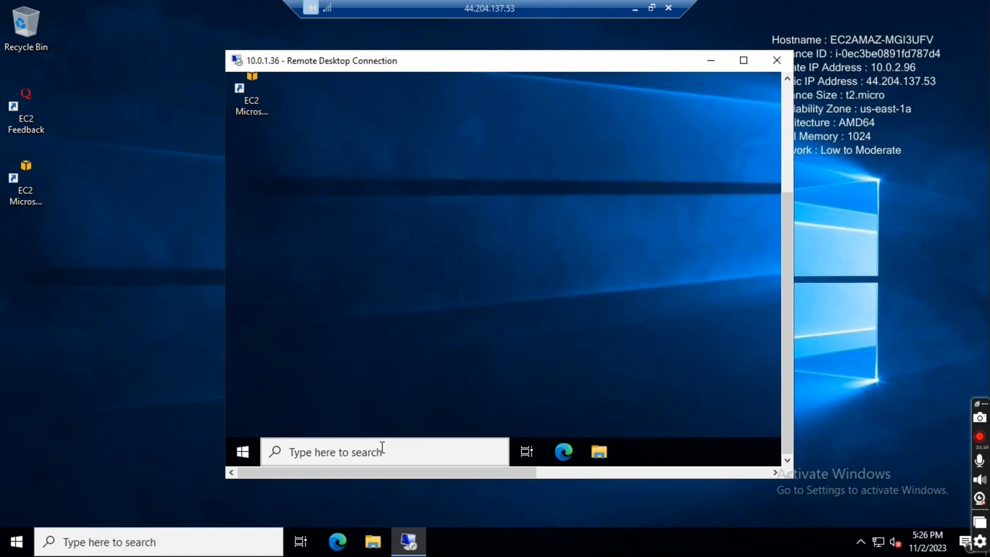
{"action": "type", "text": "md"}
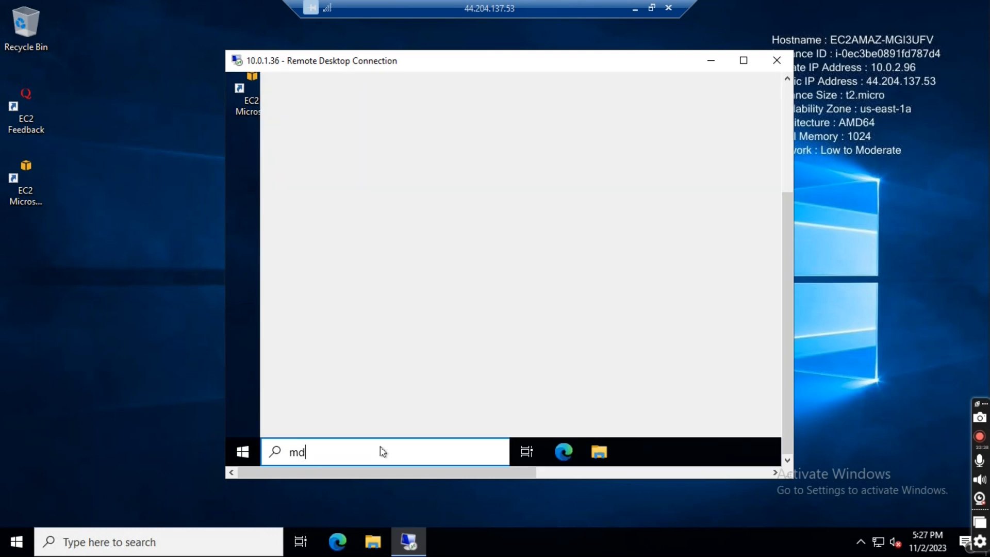
{"action": "key", "text": "BackSpace"}
{"action": "key", "text": "BackSpace"}
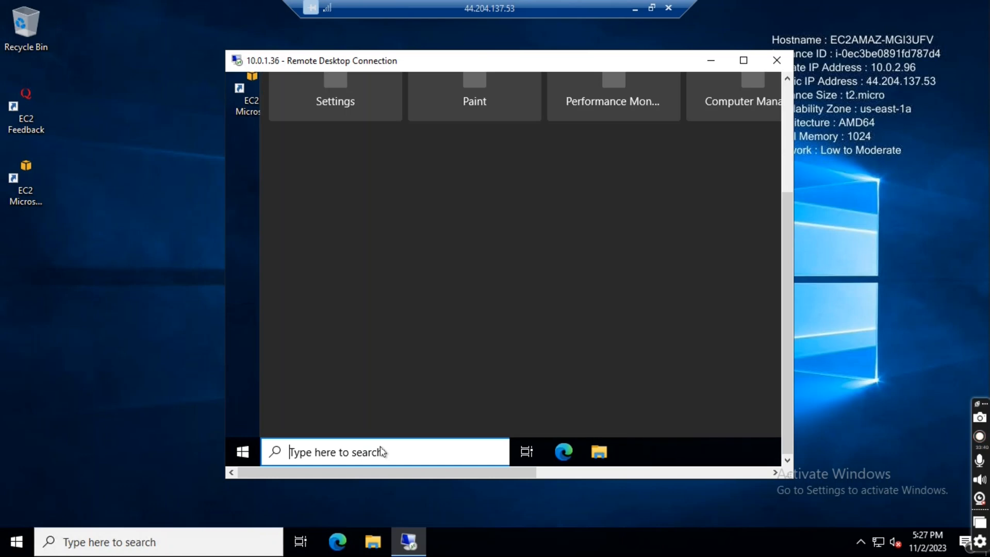
{"action": "type", "text": "cmd"}
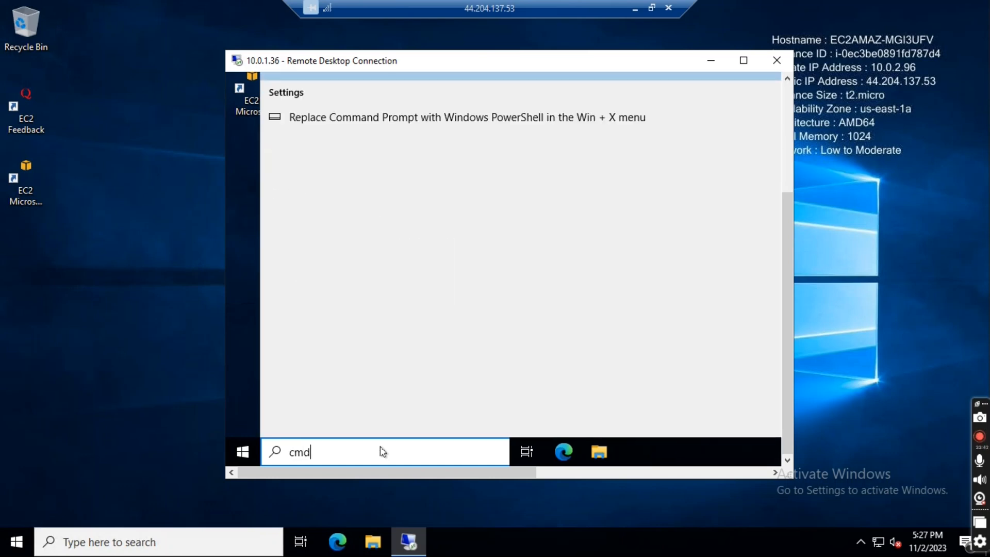
{"action": "key", "text": "Return"}
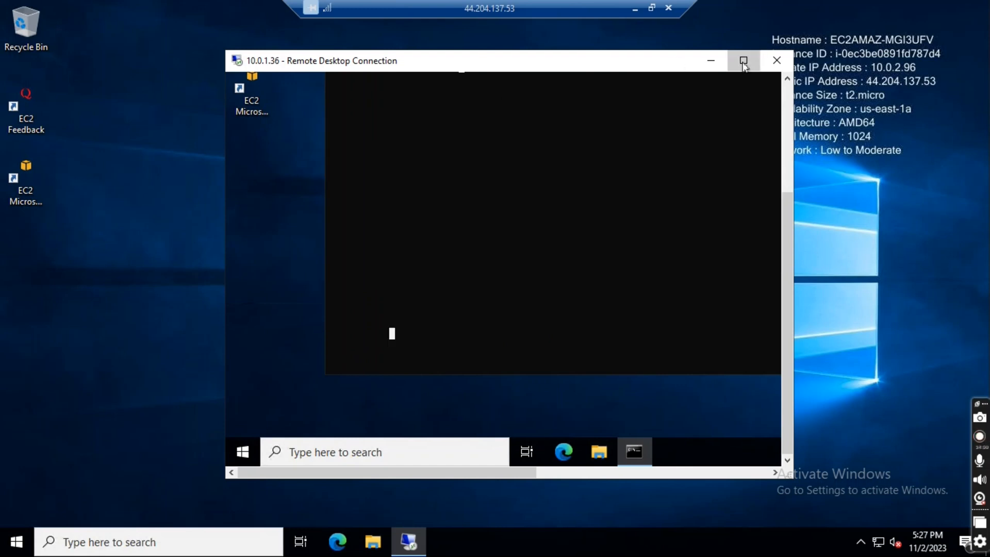
- Resize and move Private-EC2's Command Prompt to fit inside the windowed 10.0.1.36 session, with its input line in view
{"action": "left_click", "coordinate": [743, 61]}
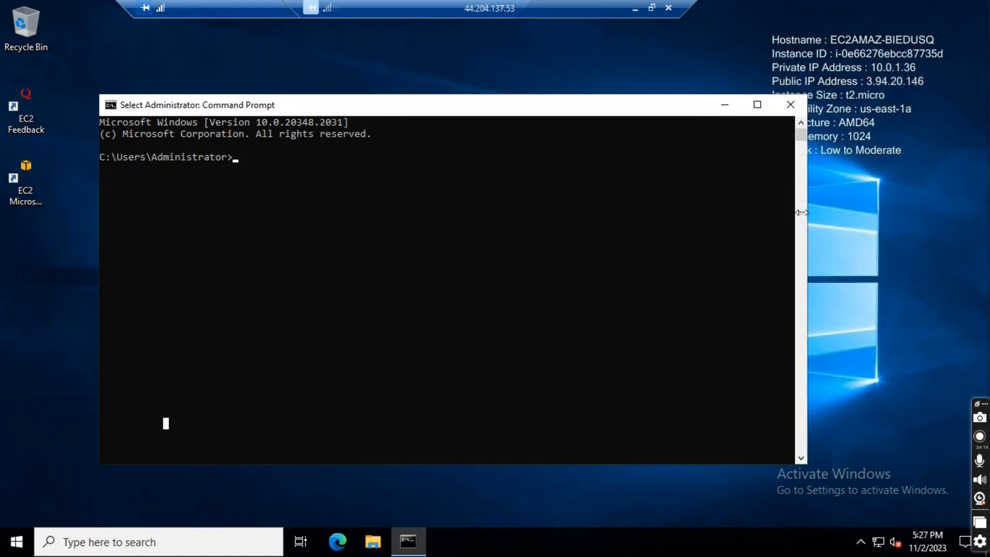
{"action": "scroll", "coordinate": [512, 226], "scroll_direction": "down", "scroll_amount": 9}
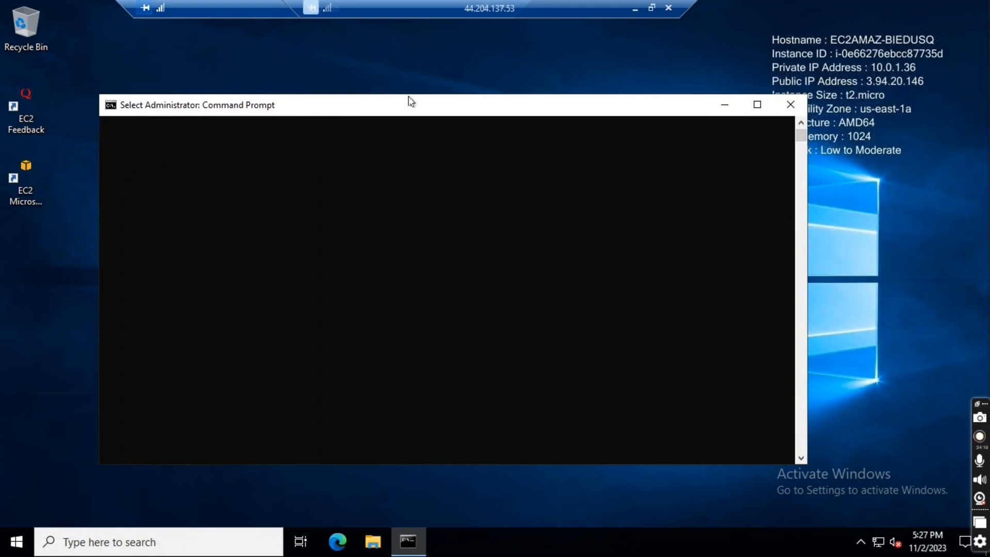
{"action": "left_click_drag", "start_coordinate": [408, 95], "coordinate": [422, 278]}
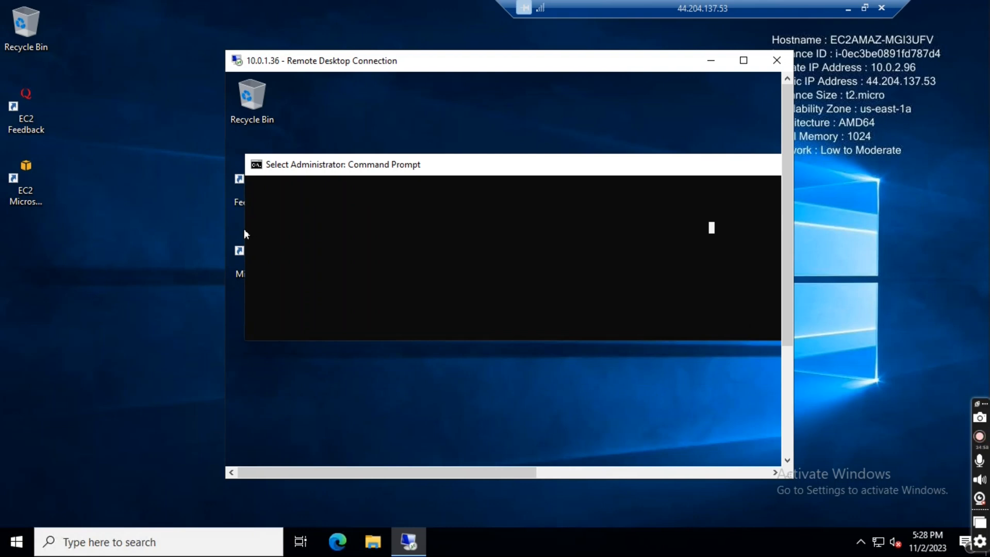
{"action": "left_click_drag", "start_coordinate": [242, 228], "coordinate": [435, 229]}
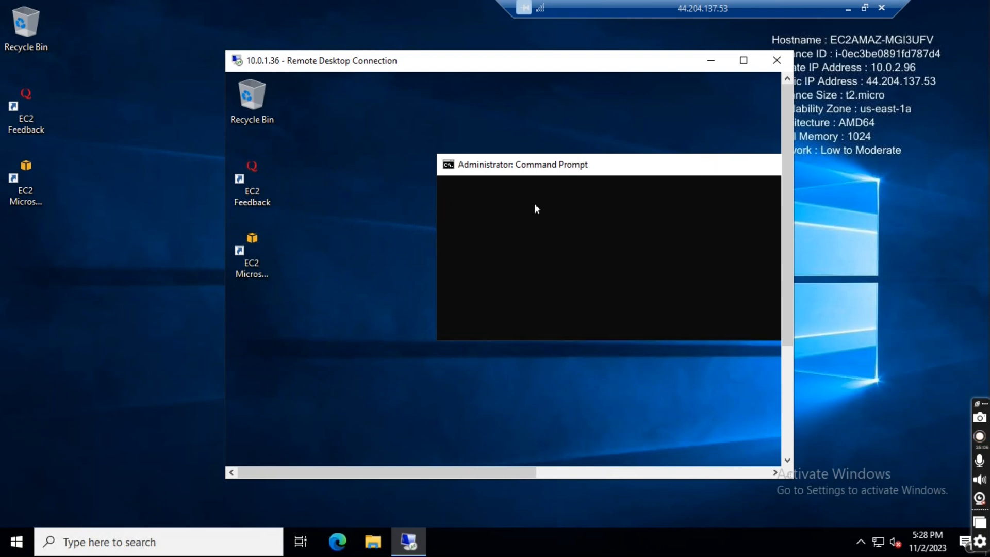
{"action": "left_click_drag", "start_coordinate": [707, 163], "coordinate": [535, 205]}
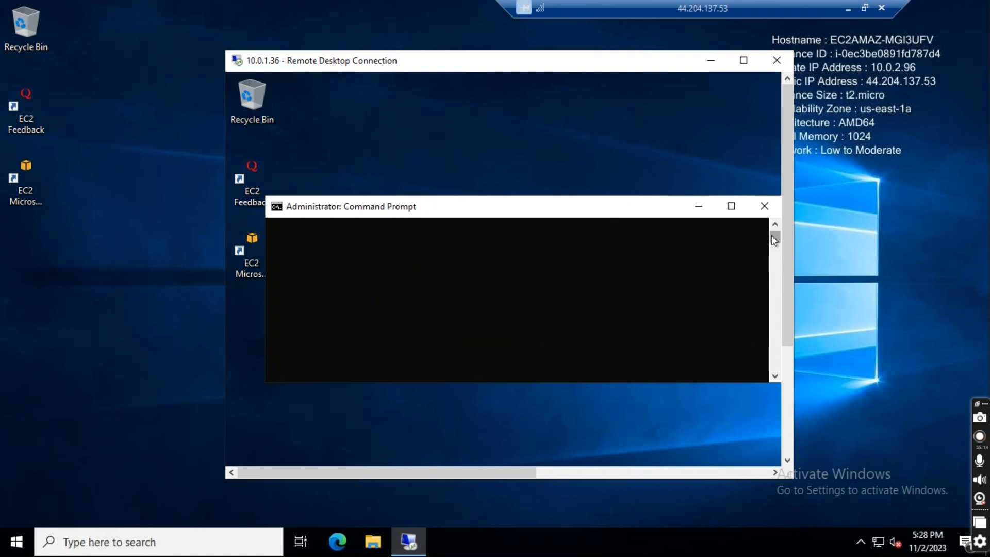
{"action": "left_click_drag", "start_coordinate": [771, 261], "coordinate": [774, 220]}
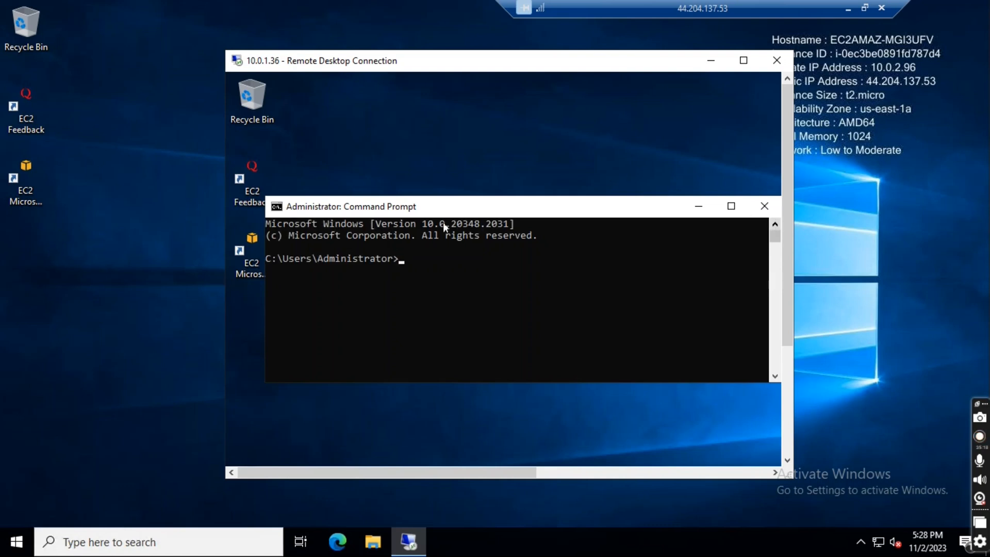
- Ping 8.8.8.8 from Private-EC2's Command Prompt to test its internet access
{"action": "left_click", "coordinate": [412, 265]}
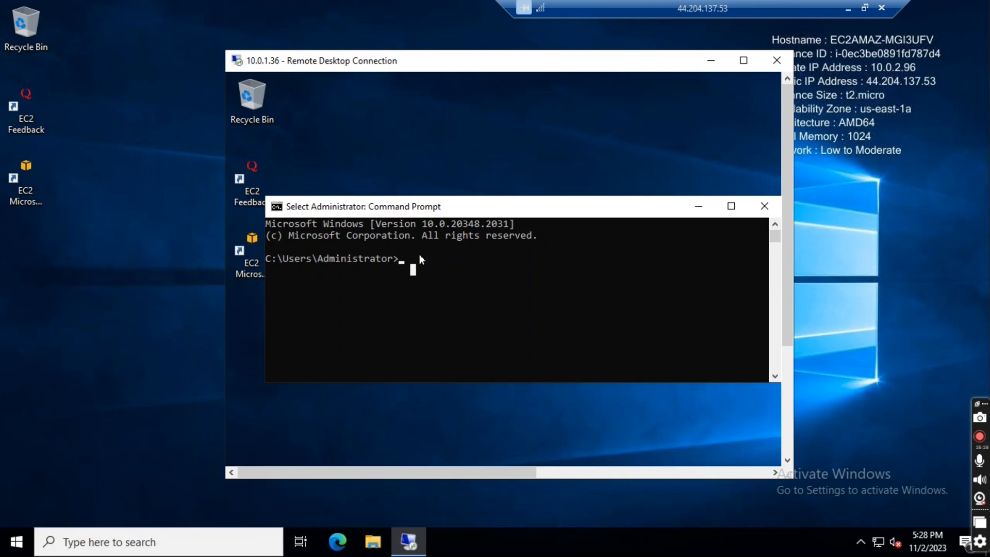
{"action": "type", "text": "pi"}
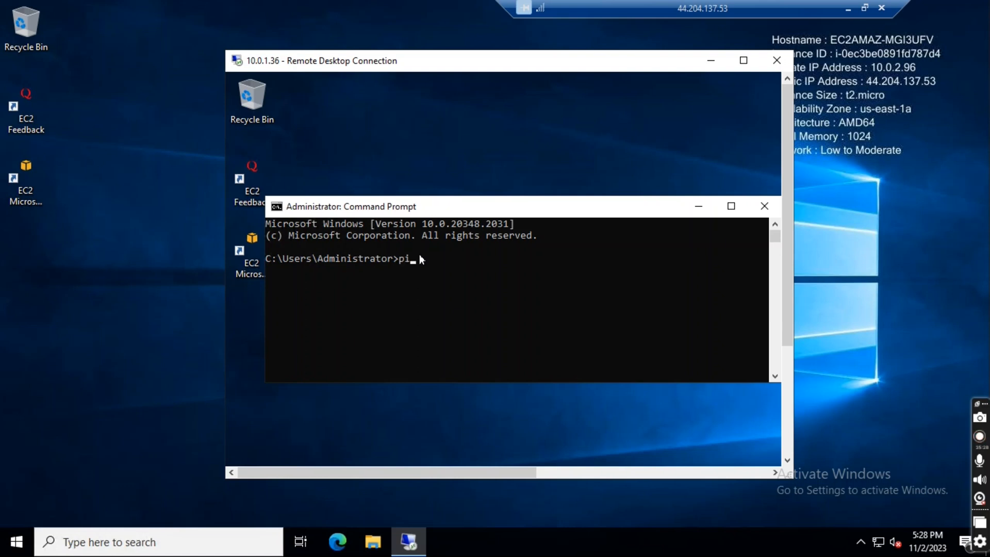
{"action": "type", "text": "ng 8.8.8.8"}
{"action": "key", "text": "Return"}
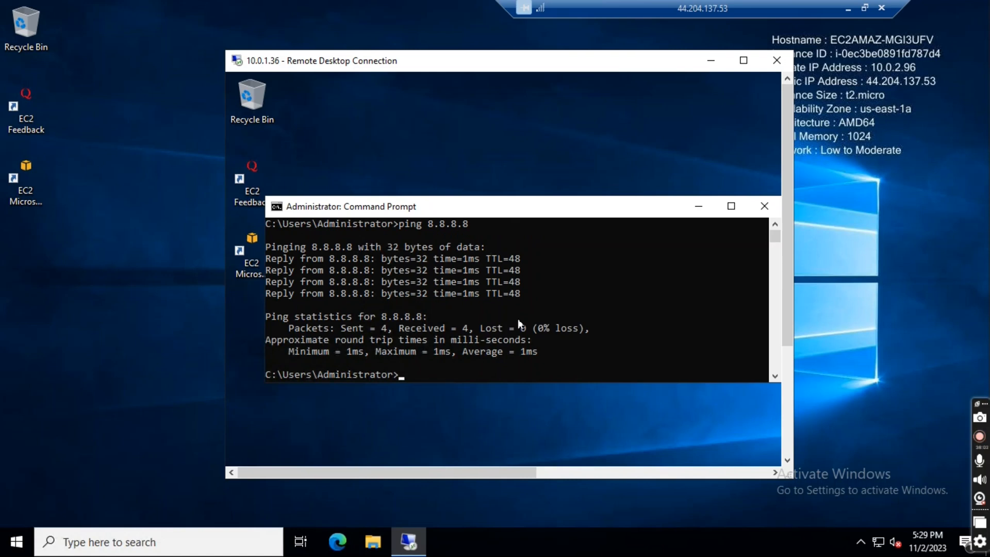
- Ping Public-EC2's private address 10.0.2.96 from Private-EC2, shifting the 44.204.137.53 connection bar away from the displayed instance details
{"action": "key", "text": "Up"}
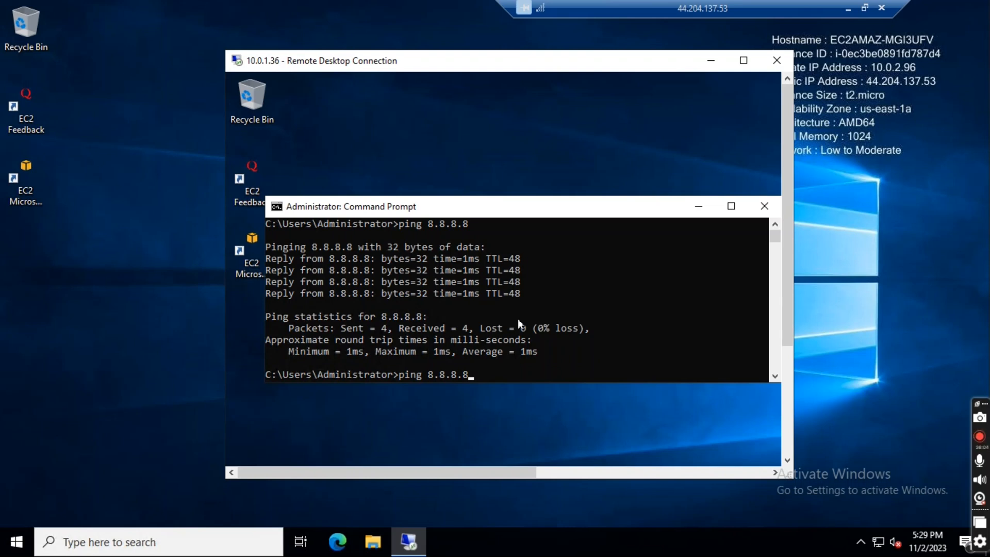
{"action": "key", "text": "Return"}
{"action": "key", "text": "Up"}
{"action": "key", "text": "Return"}
{"action": "type", "text": "0.0.2.96"}
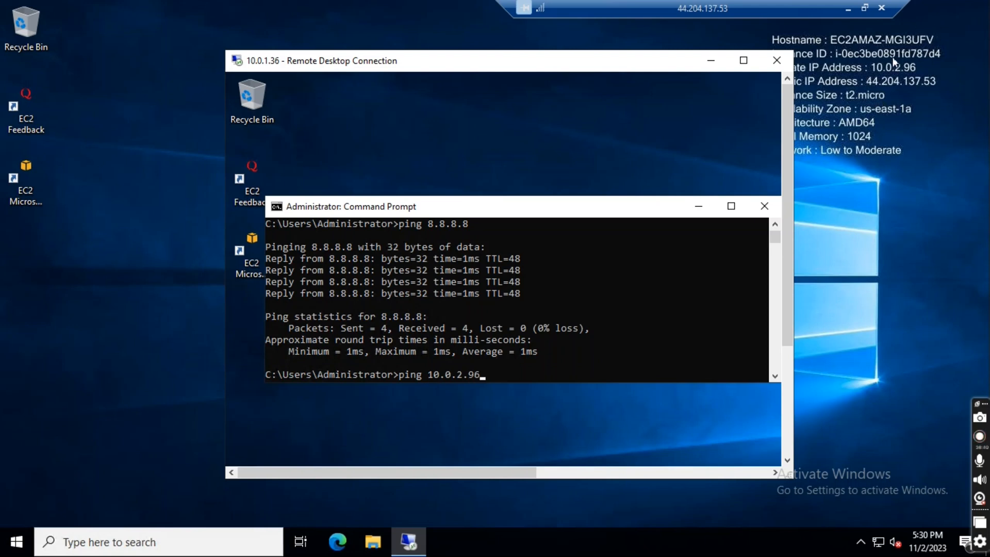
{"action": "left_click_drag", "start_coordinate": [663, 9], "coordinate": [479, 11]}
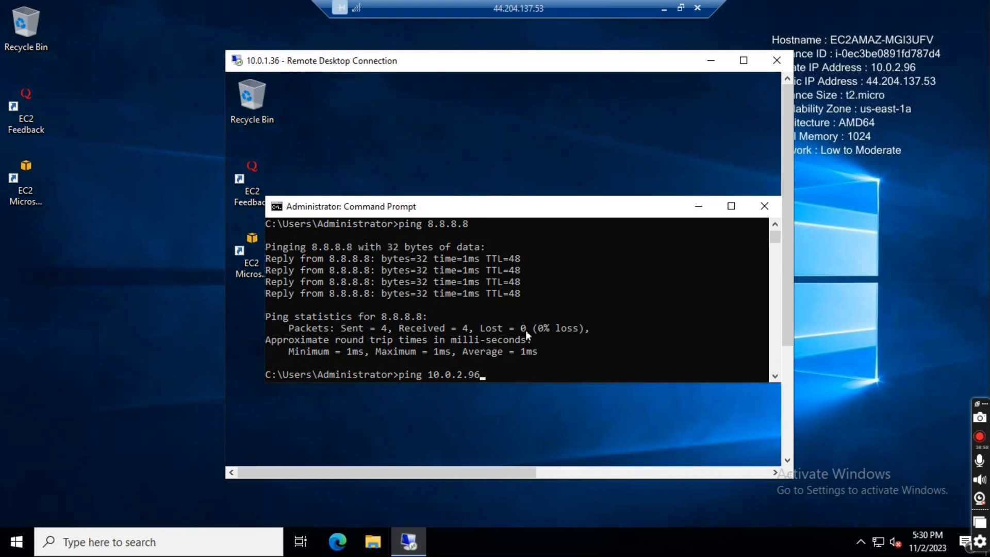
{"action": "key", "text": "Return"}
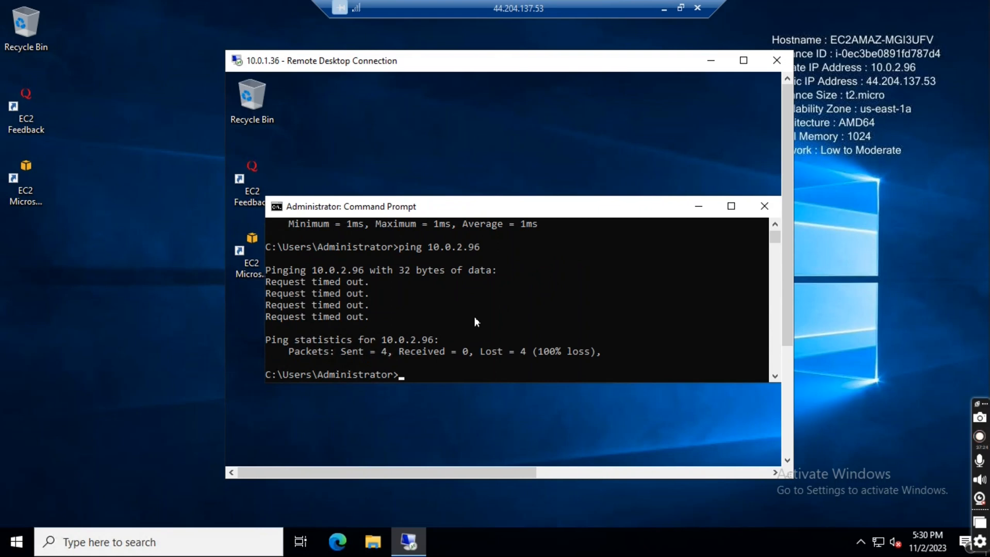
- Ping 8.8.8.8 again from Private-EC2, replacing the recalled 10.0.2.96 address in the command
{"action": "key", "text": "Up"}
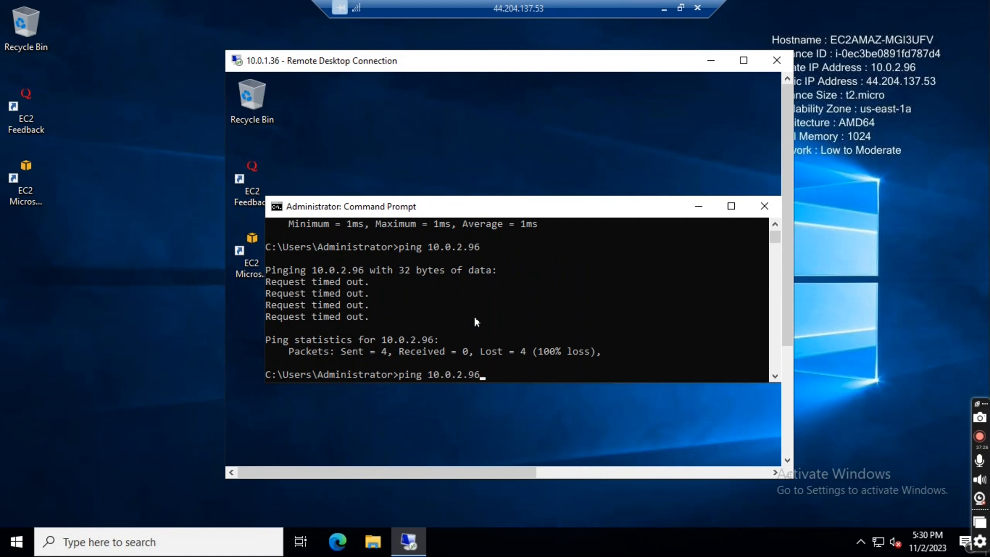
{"action": "key", "text": "BackSpace"}
{"action": "key", "text": "BackSpace"}
{"action": "key", "text": "BackSpace"}
{"action": "key", "text": "BackSpace"}
{"action": "key", "text": "BackSpace"}
{"action": "key", "text": "BackSpace"}
{"action": "key", "text": "BackSpace"}
{"action": "key", "text": "BackSpace"}
{"action": "key", "text": "BackSpace"}
{"action": "type", "text": "8.8.8.8"}
{"action": "key", "text": "Return"}
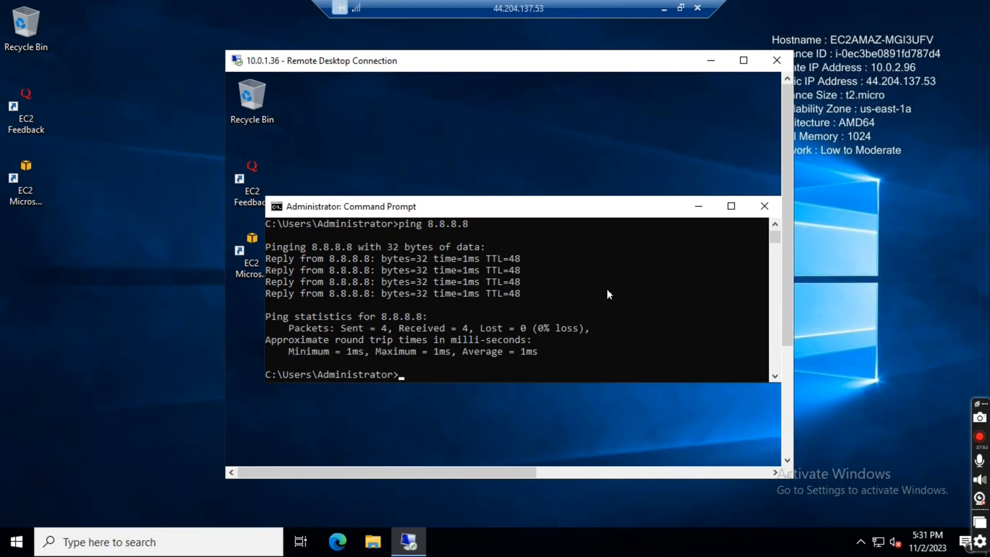
- Close Private-EC2's Command Prompt and disconnect the 10.0.1.36 and 44.204.137.53 remote sessions
{"action": "left_click", "coordinate": [765, 211]}
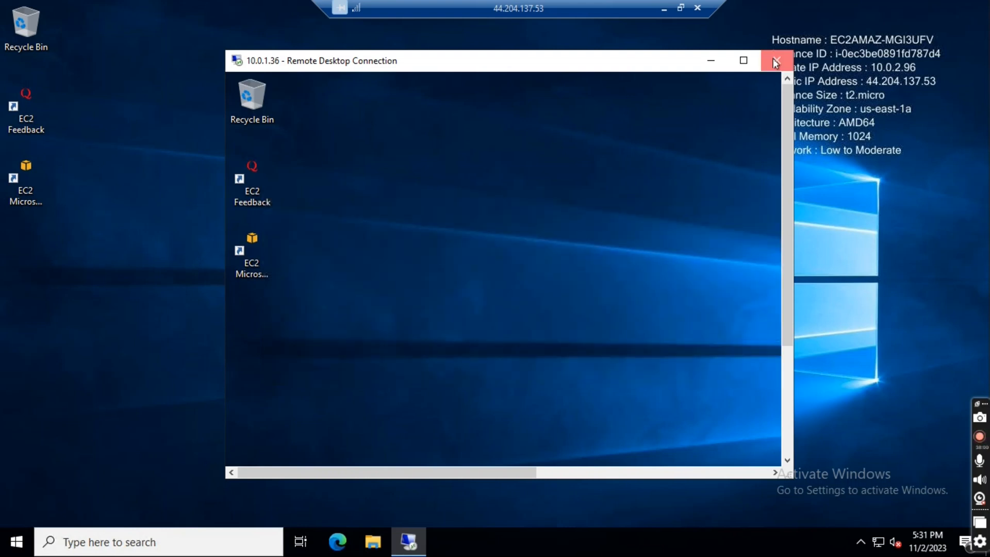
{"action": "left_click", "coordinate": [773, 62]}
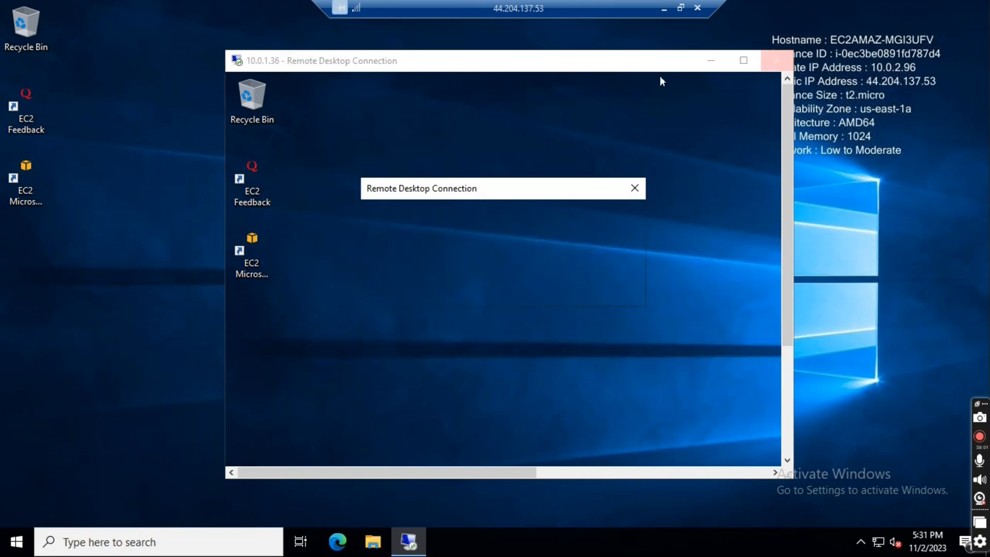
{"action": "left_click", "coordinate": [699, 15]}
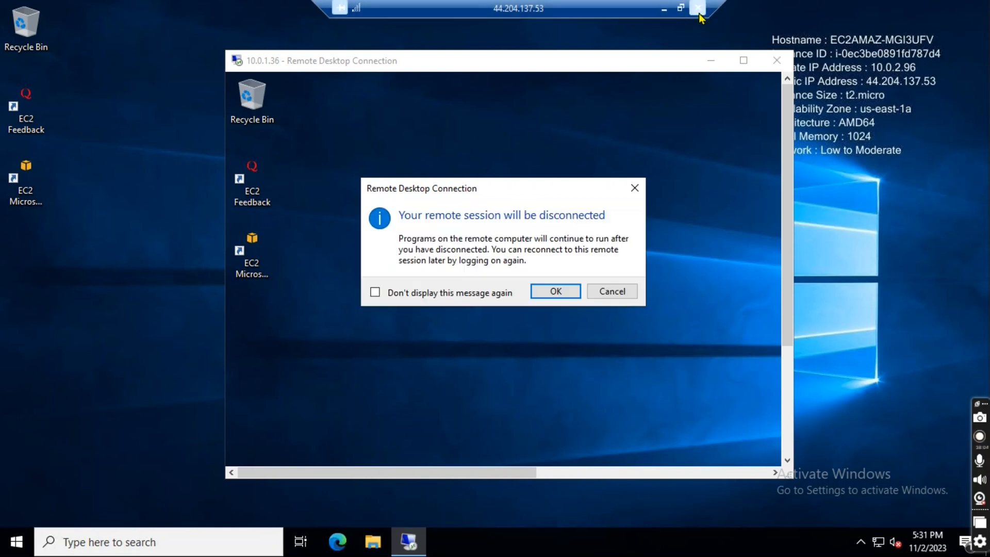
{"action": "left_click", "coordinate": [540, 302]}
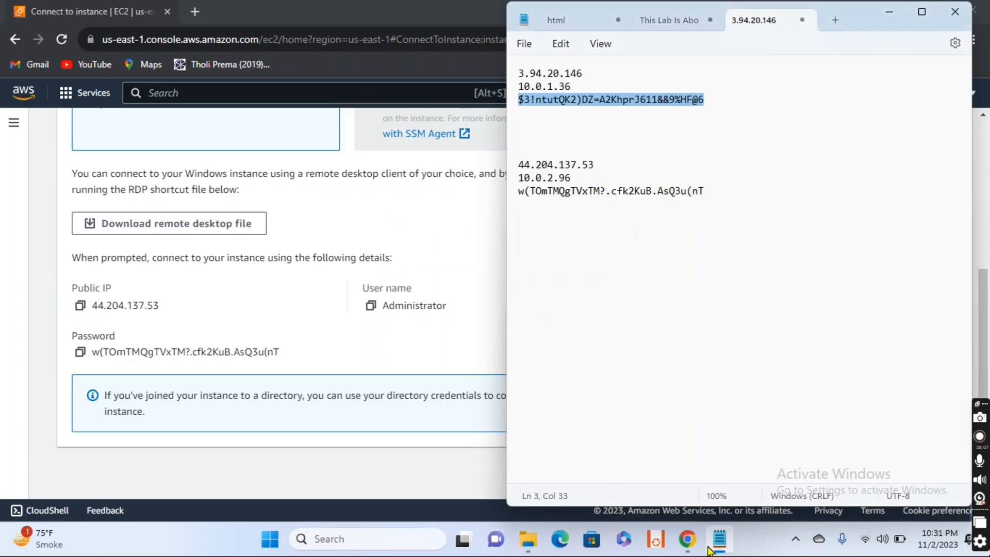
- Switch to the AWS console in Chrome and return from Public-EC2's connection page to the EC2 instances list
{"action": "mouse_move", "coordinate": [687, 539]}
{"action": "left_click", "coordinate": [732, 470]}
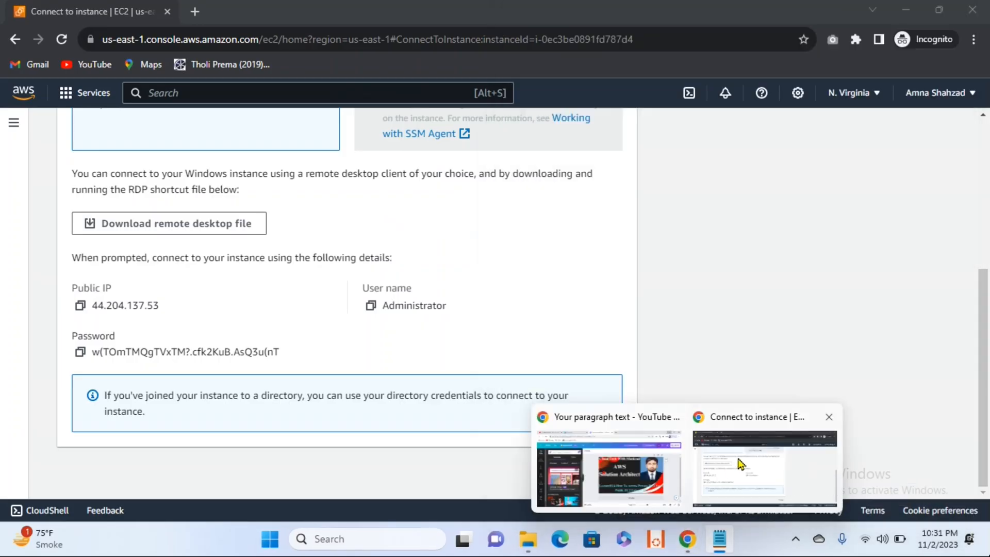
{"action": "scroll", "coordinate": [465, 214], "scroll_direction": "up", "scroll_amount": 5}
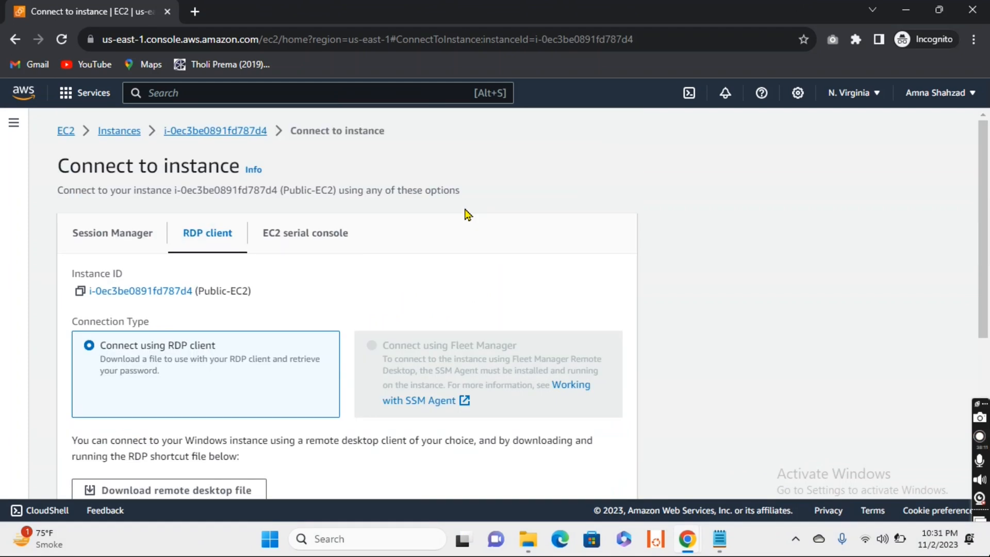
{"action": "left_click", "coordinate": [120, 131]}
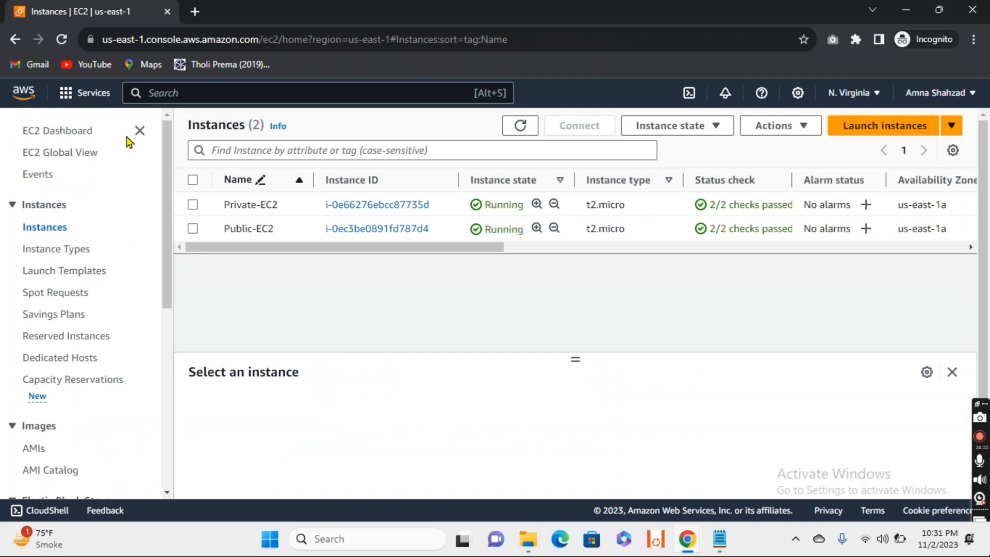
- Terminate both the Private-EC2 and Public-EC2 instances
{"action": "left_click", "coordinate": [192, 180]}
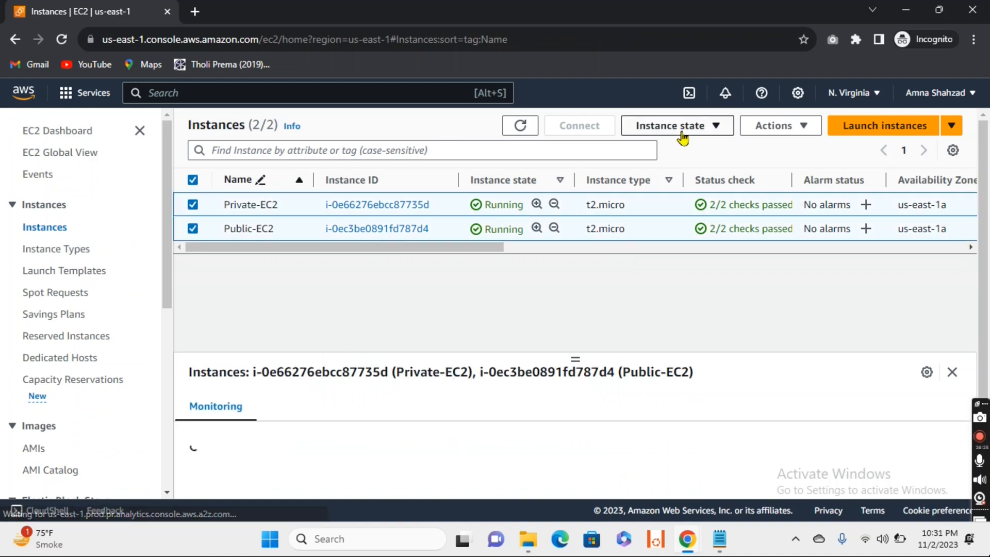
{"action": "left_click", "coordinate": [683, 135]}
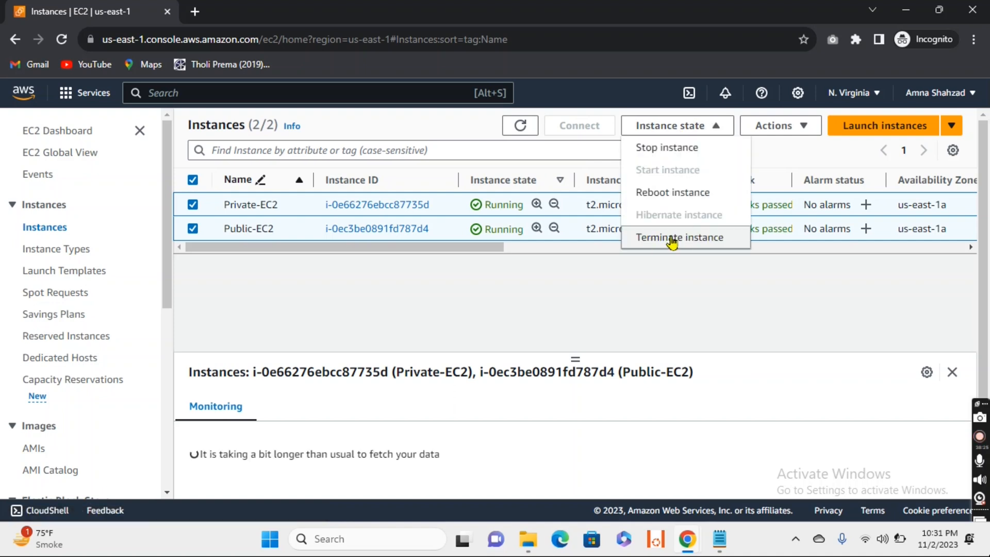
{"action": "left_click", "coordinate": [698, 238]}
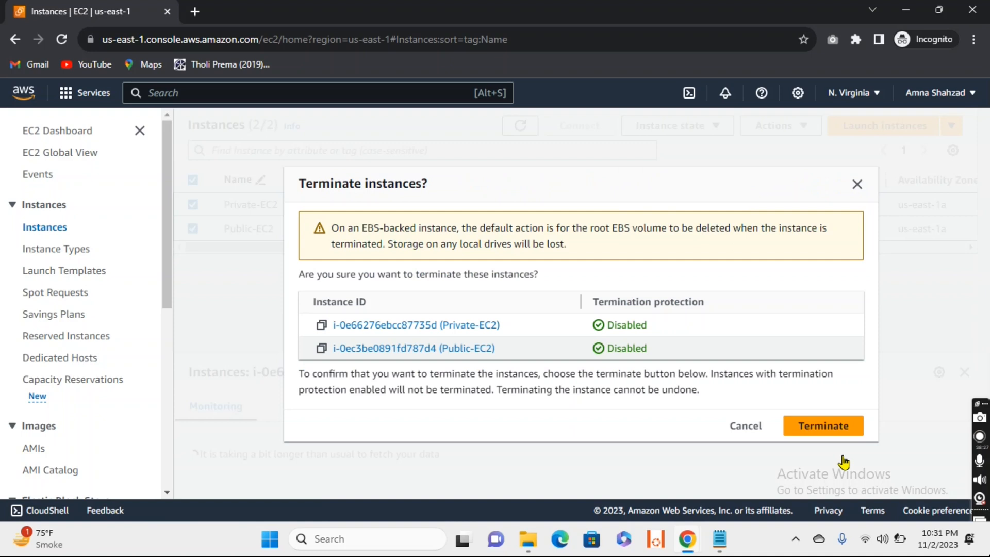
{"action": "left_click", "coordinate": [824, 426]}
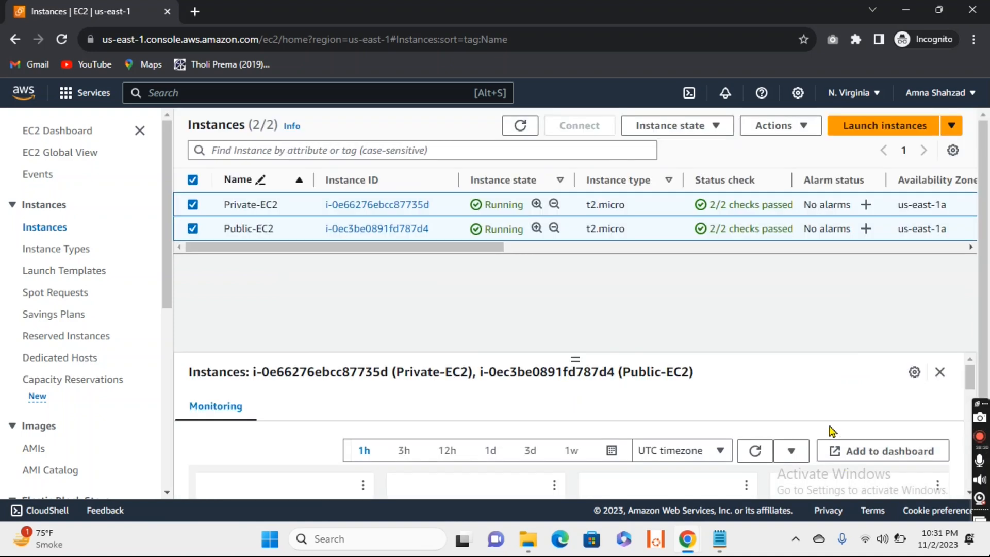
- Dismiss the termination notice and refresh the instances list to check the state of Private-EC2 and Public-EC2
{"action": "left_click", "coordinate": [522, 127]}
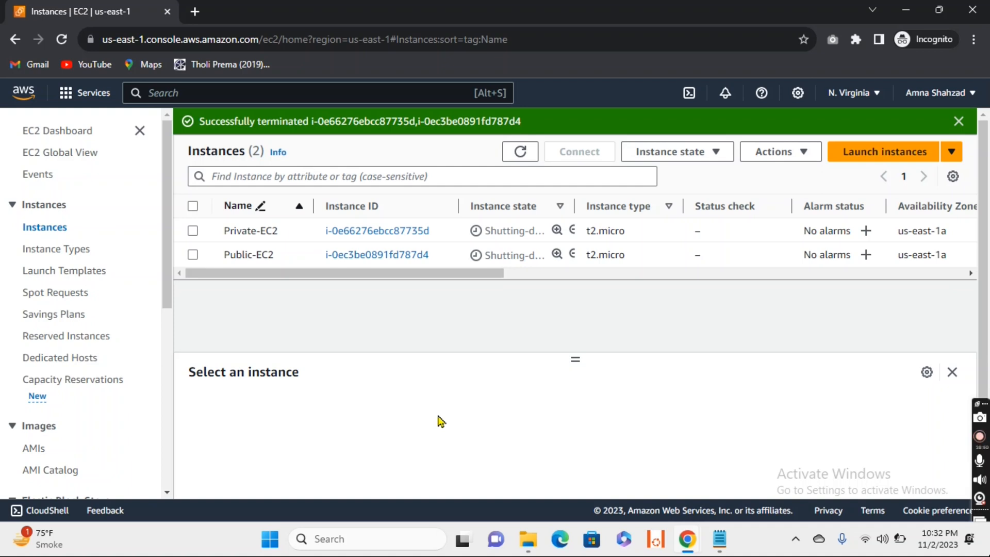
{"action": "left_click", "coordinate": [521, 151]}
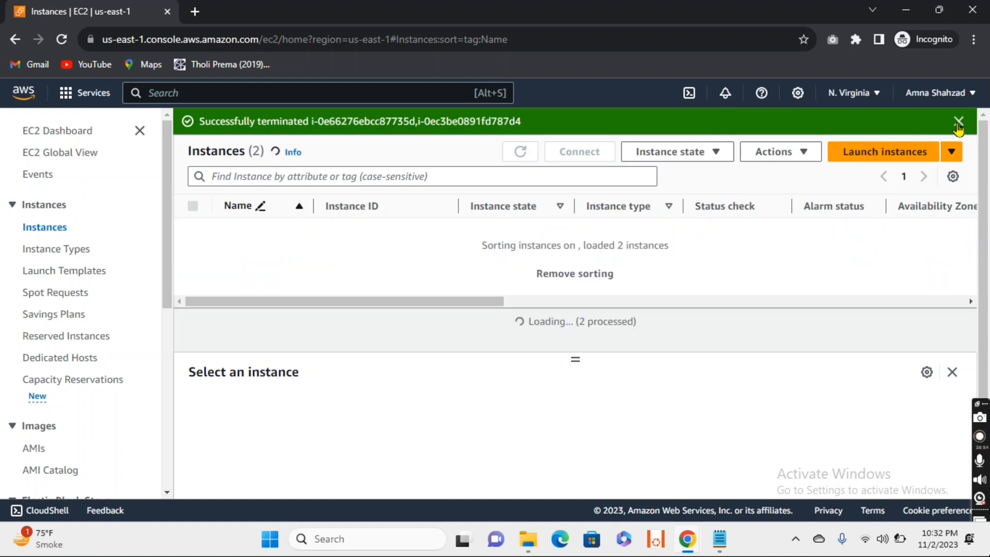
{"action": "left_click", "coordinate": [958, 121]}
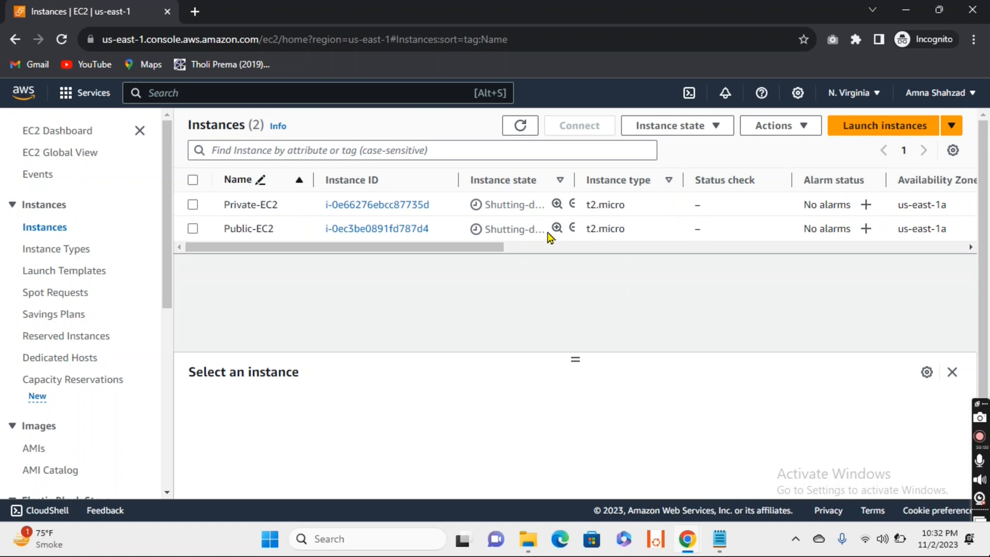
{"action": "left_click", "coordinate": [521, 126]}
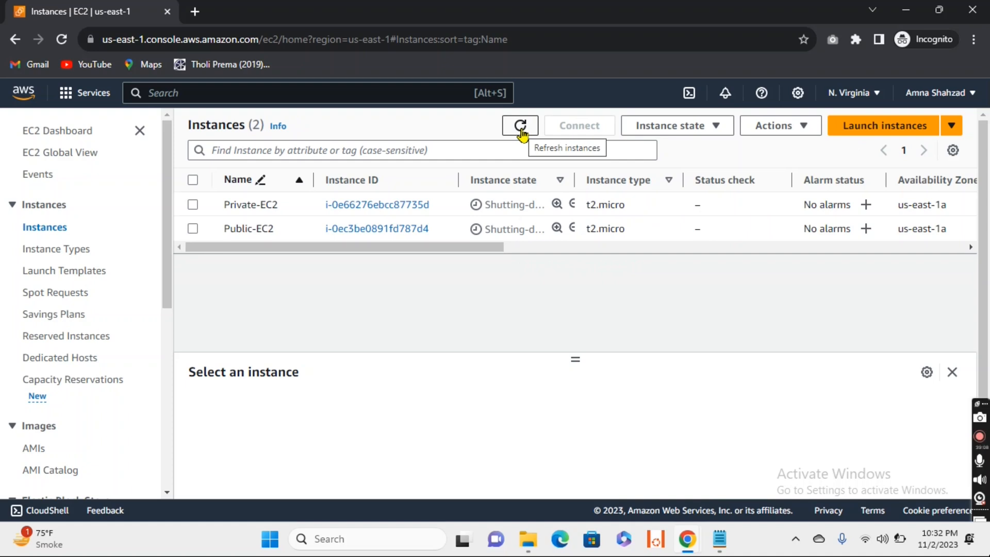
{"action": "left_click", "coordinate": [521, 126]}
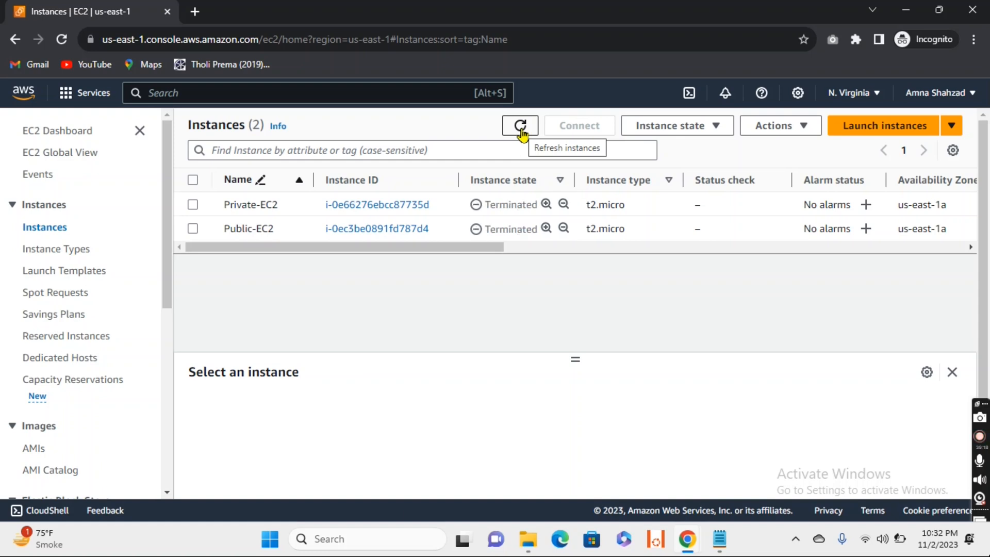
{"action": "left_click", "coordinate": [520, 126]}
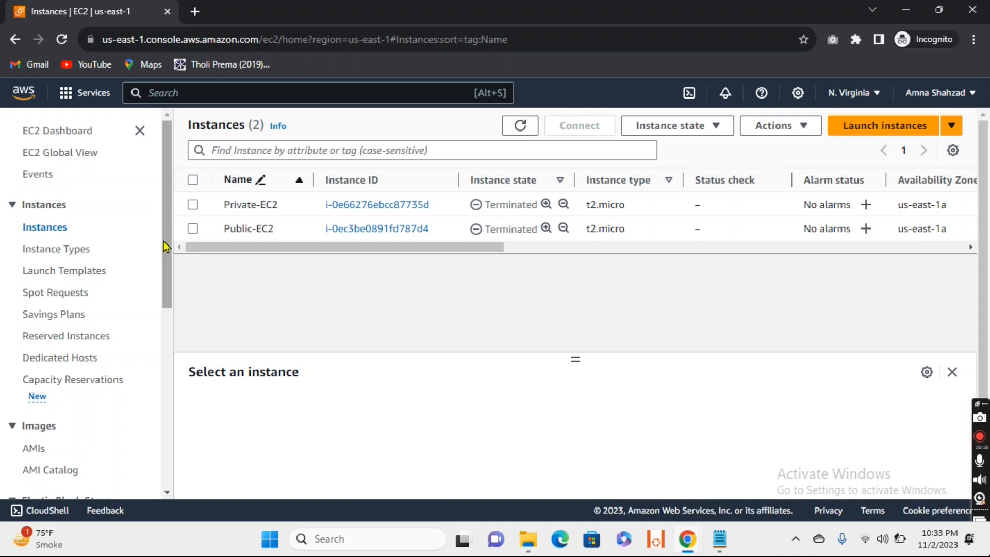
- Search the AWS services for "vpc", open the VPC console, and show the list of VPCs
{"action": "left_click_drag", "start_coordinate": [164, 230], "coordinate": [176, 200]}
{"action": "left_click", "coordinate": [210, 98]}
{"action": "type", "text": "vpc"}
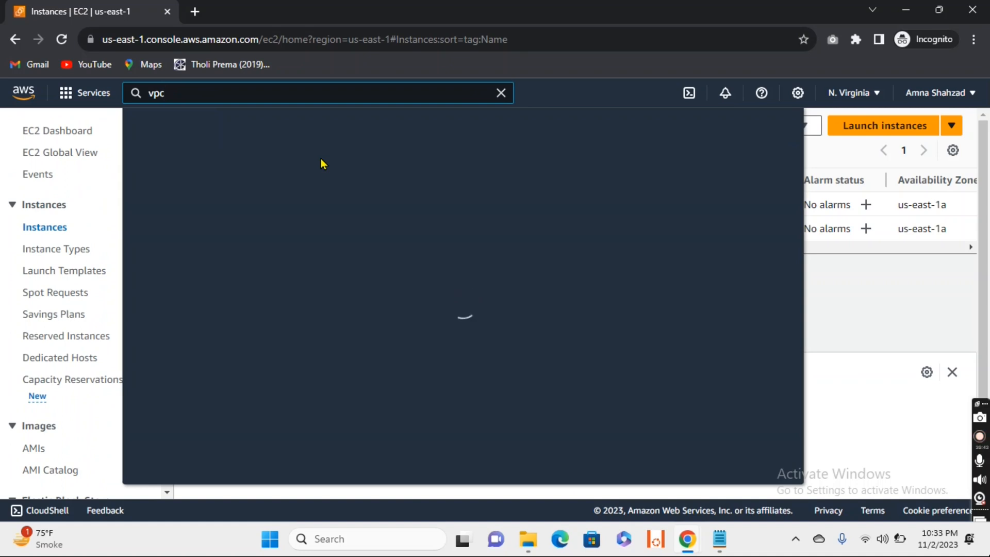
{"action": "left_click", "coordinate": [362, 234]}
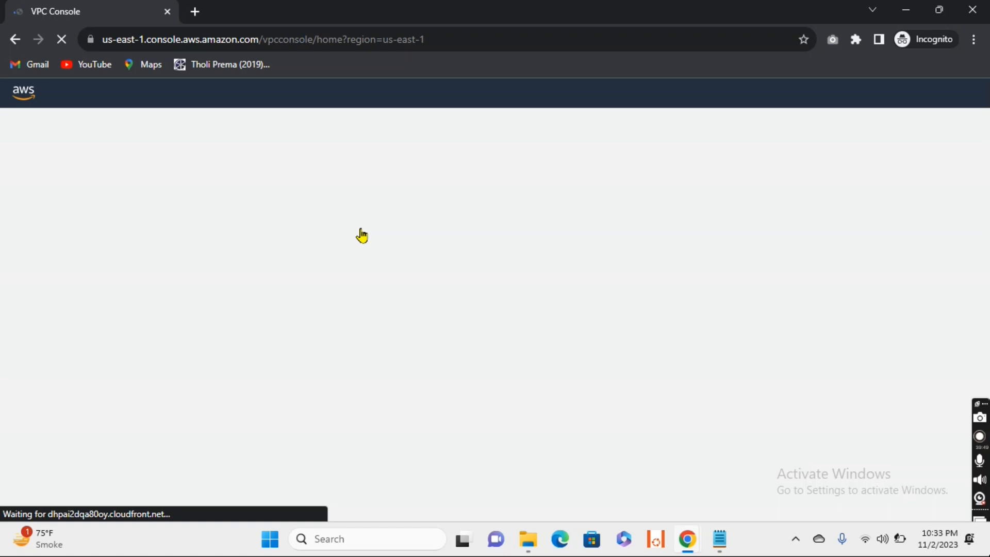
{"action": "left_click", "coordinate": [44, 256]}
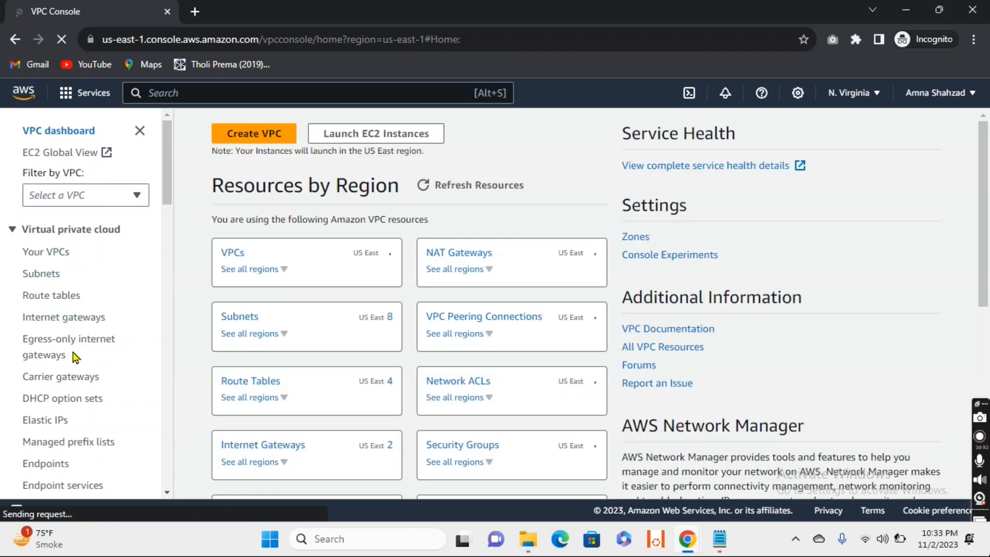
{"action": "left_click", "coordinate": [233, 254]}
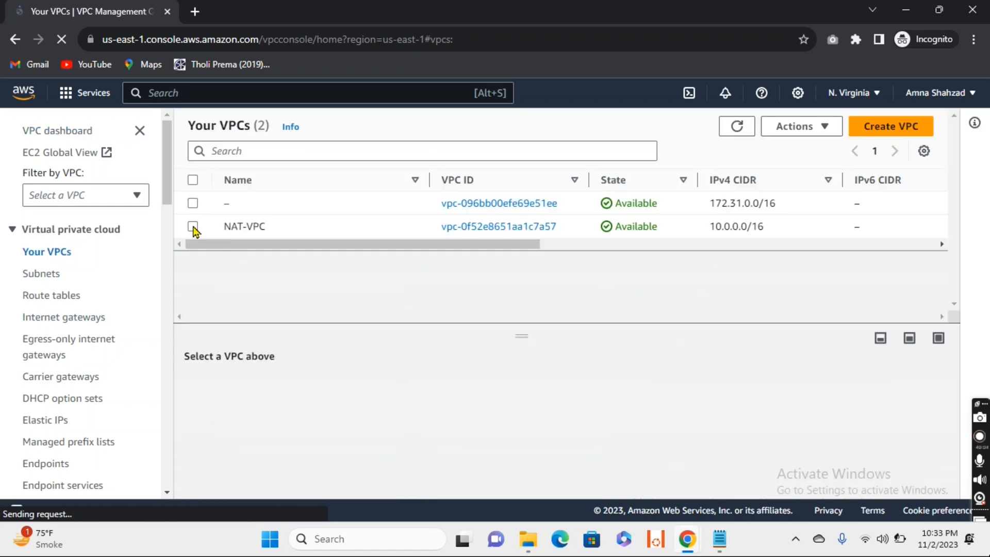
- Try to delete NAT-VPC, examine the deletion requirements, and close the dialog
{"action": "left_click", "coordinate": [193, 227]}
{"action": "left_click", "coordinate": [824, 128]}
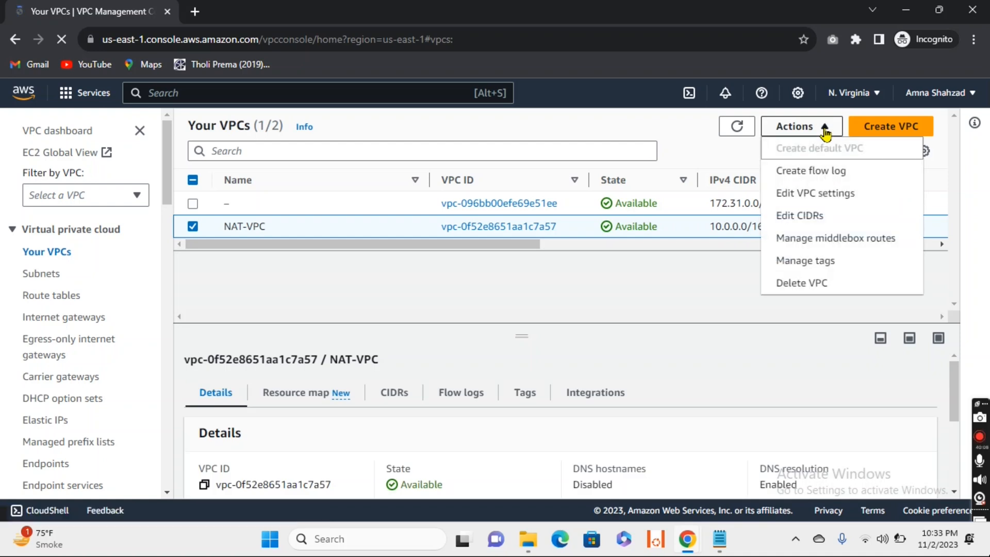
{"action": "left_click", "coordinate": [815, 283]}
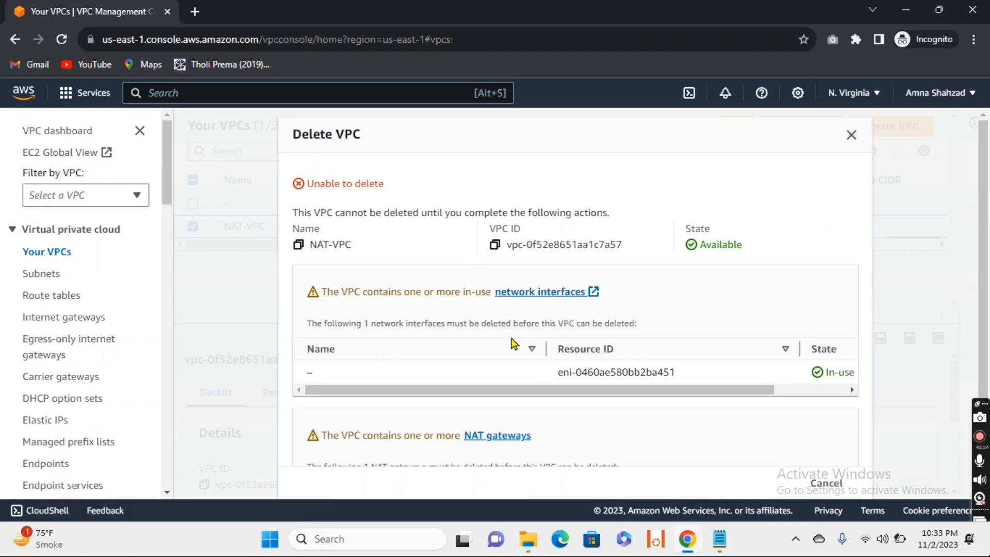
{"action": "scroll", "coordinate": [513, 344], "scroll_direction": "down", "scroll_amount": 2}
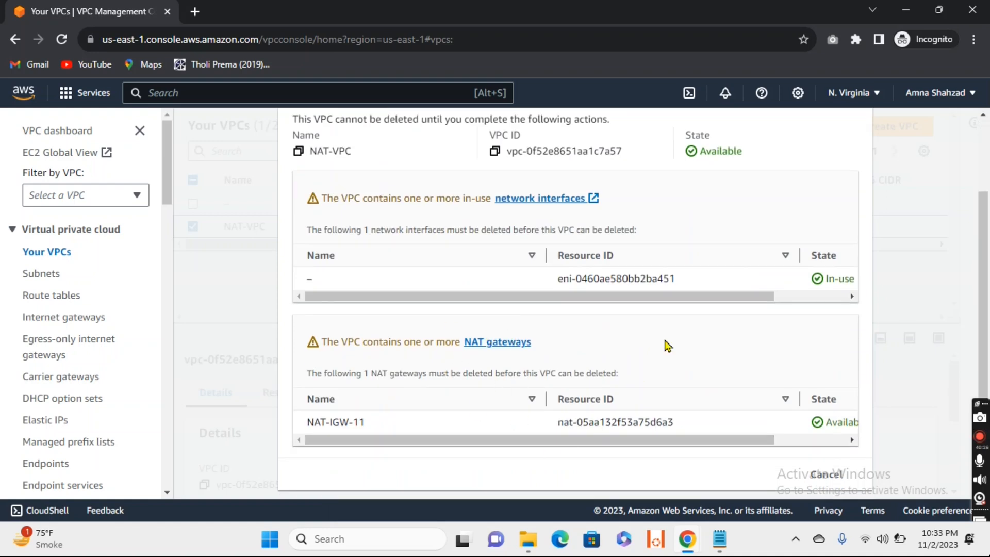
{"action": "scroll", "coordinate": [667, 342], "scroll_direction": "up", "scroll_amount": 2}
{"action": "left_click", "coordinate": [854, 138]}
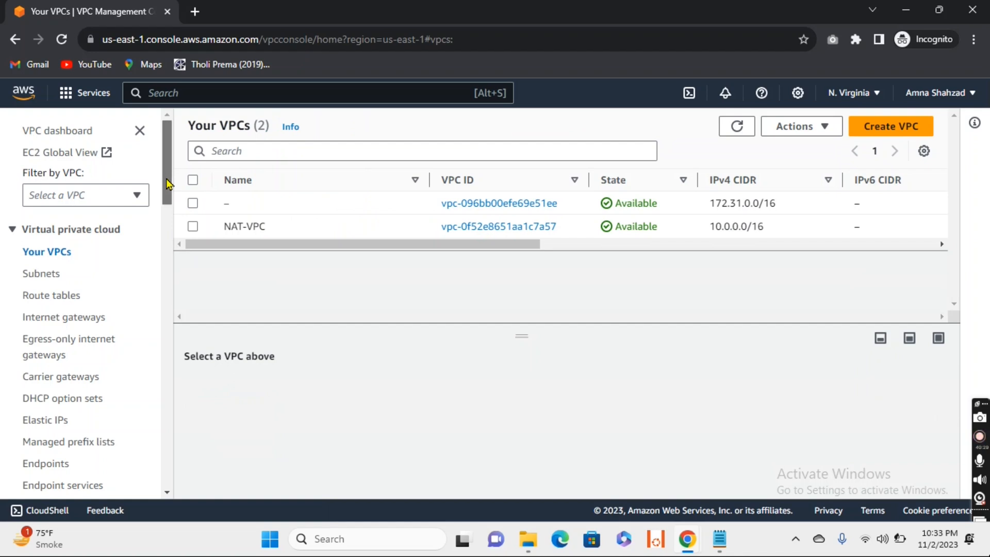
- Delete the NAT gateway NAT-IGW-11, confirming with "delete", and dismiss the deletion notice
{"action": "left_click_drag", "start_coordinate": [166, 179], "coordinate": [171, 211]}
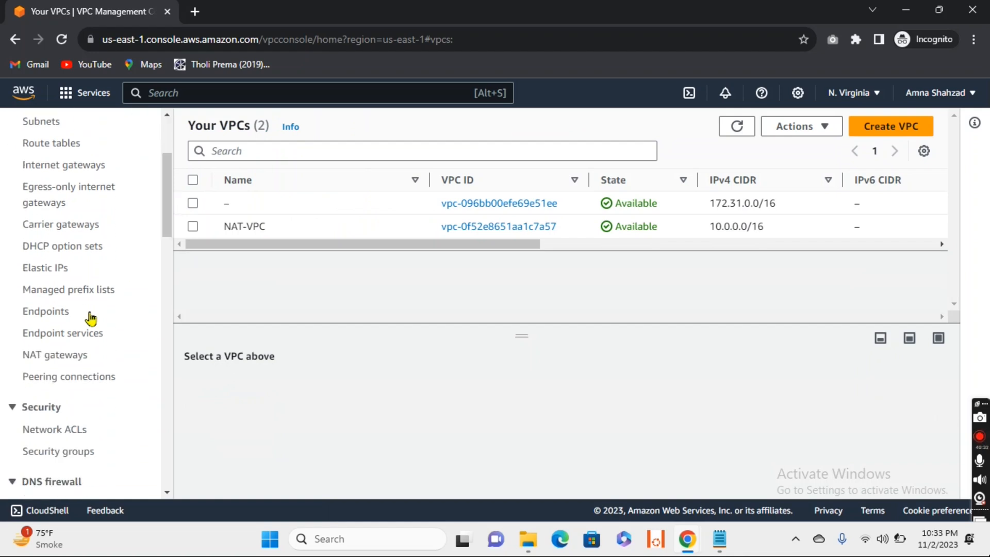
{"action": "left_click", "coordinate": [38, 360]}
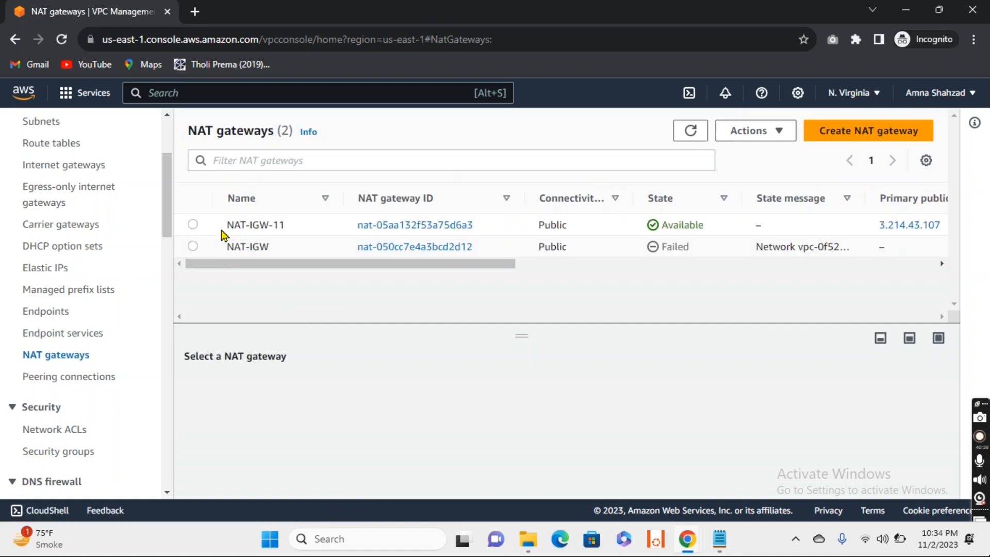
{"action": "left_click", "coordinate": [193, 225]}
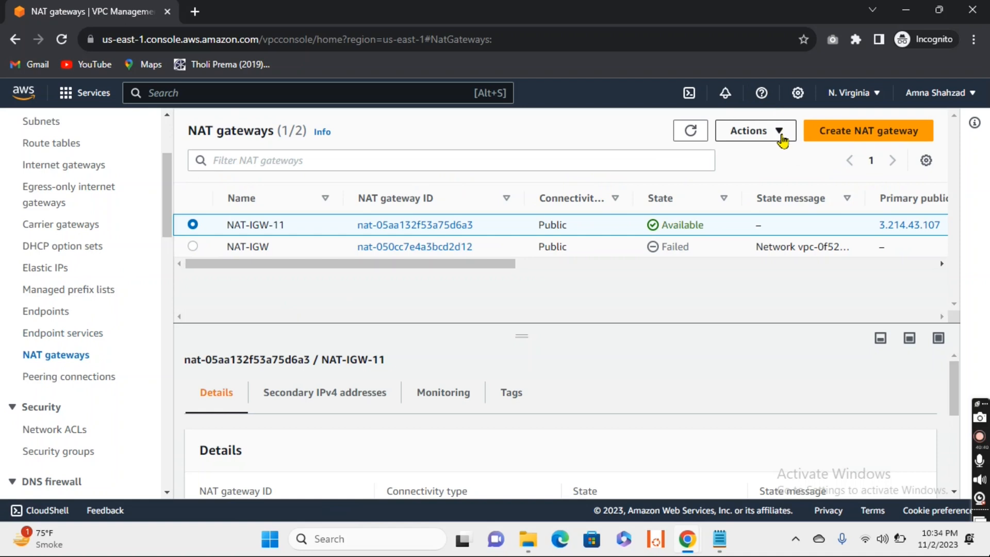
{"action": "left_click", "coordinate": [782, 133]}
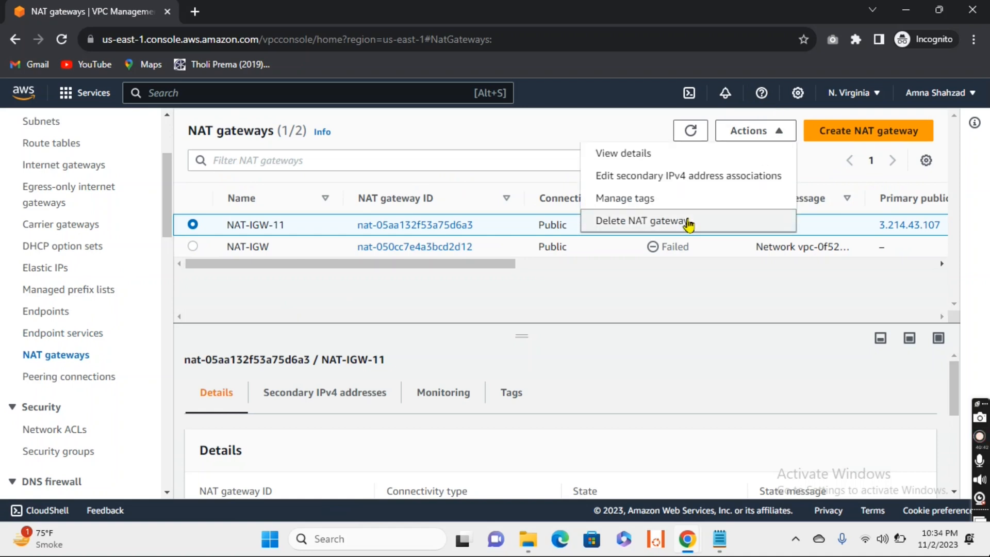
{"action": "left_click", "coordinate": [688, 221]}
{"action": "left_click", "coordinate": [624, 406]}
{"action": "type", "text": "del"}
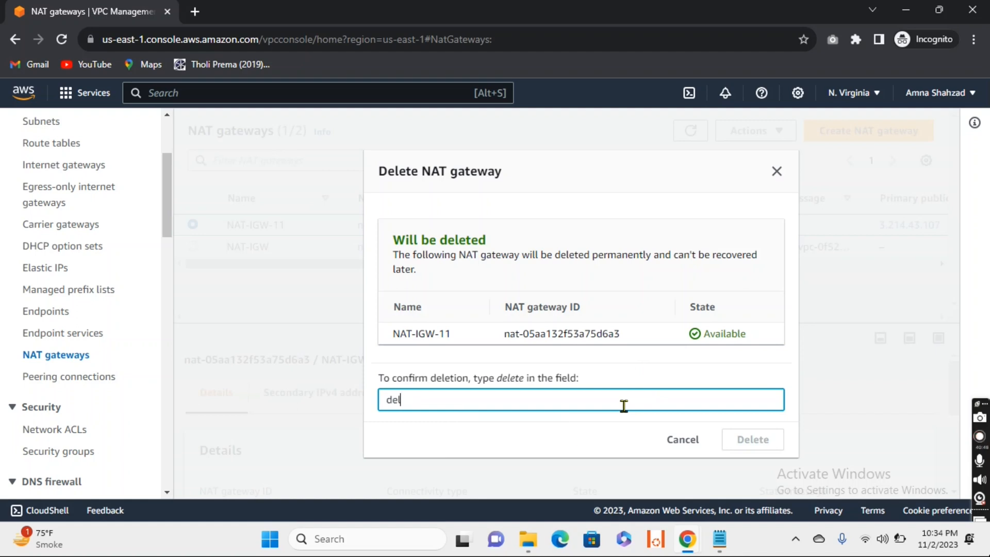
{"action": "type", "text": "ete"}
{"action": "left_click", "coordinate": [744, 445]}
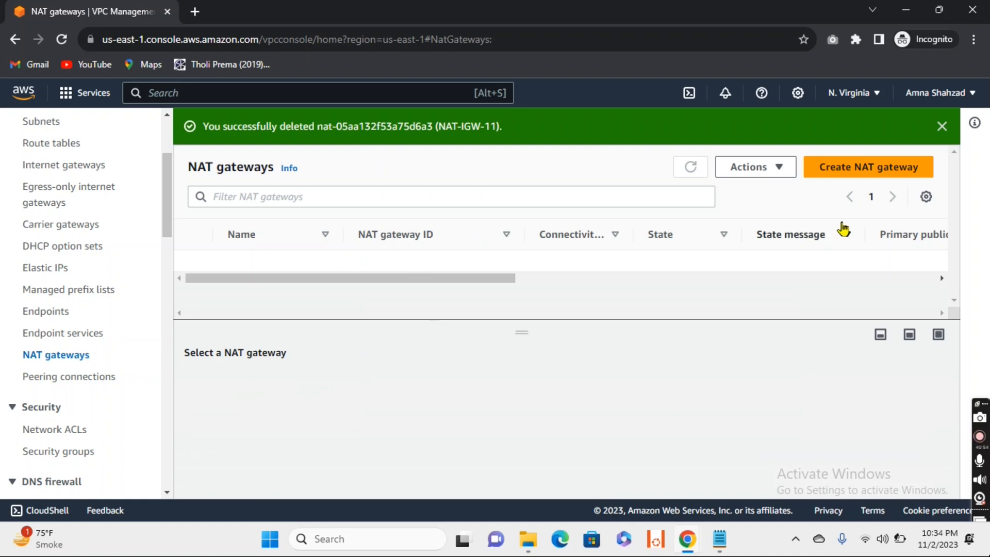
{"action": "left_click", "coordinate": [940, 126]}
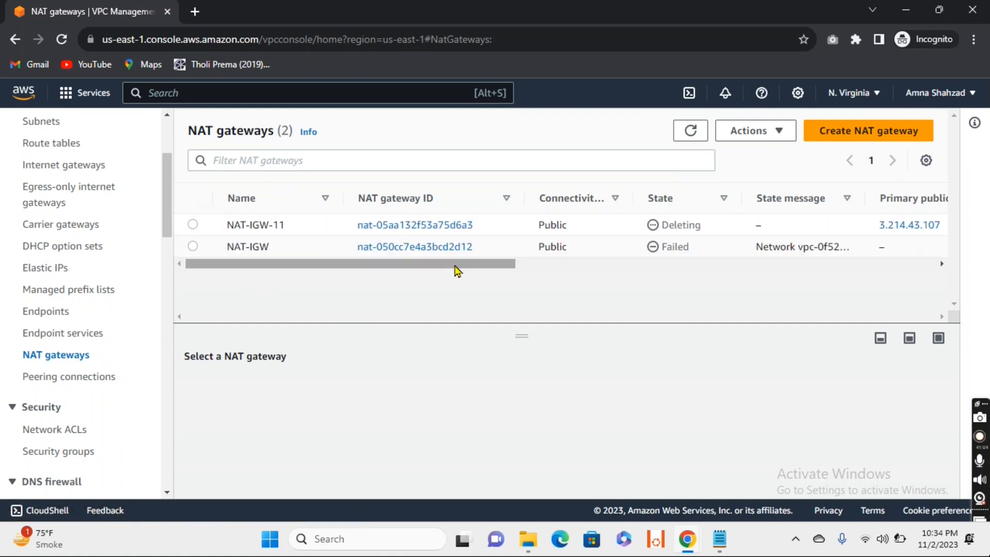
- Try to delete the NAT gateway NAT-IGW
{"action": "left_click", "coordinate": [194, 247]}
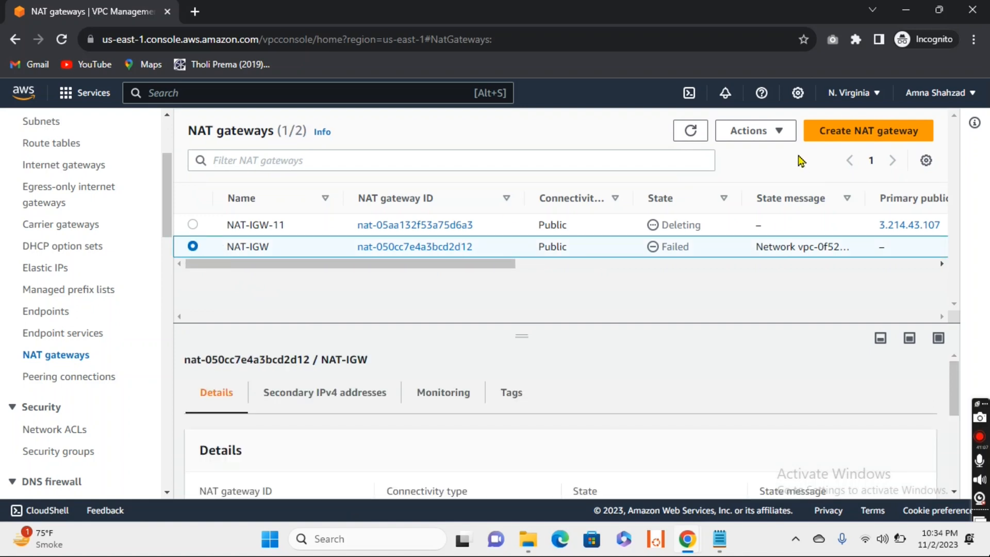
{"action": "left_click", "coordinate": [784, 132]}
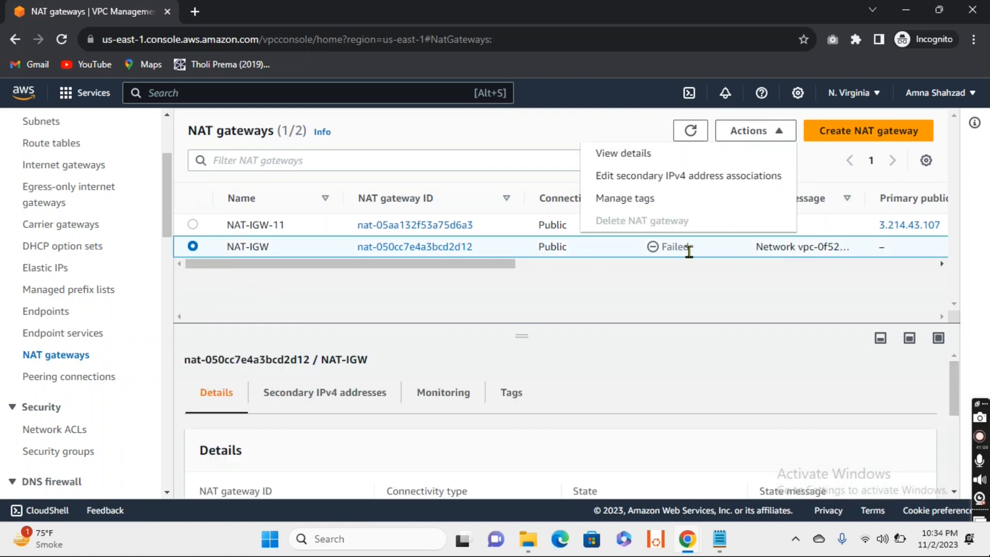
{"action": "left_click", "coordinate": [643, 298]}
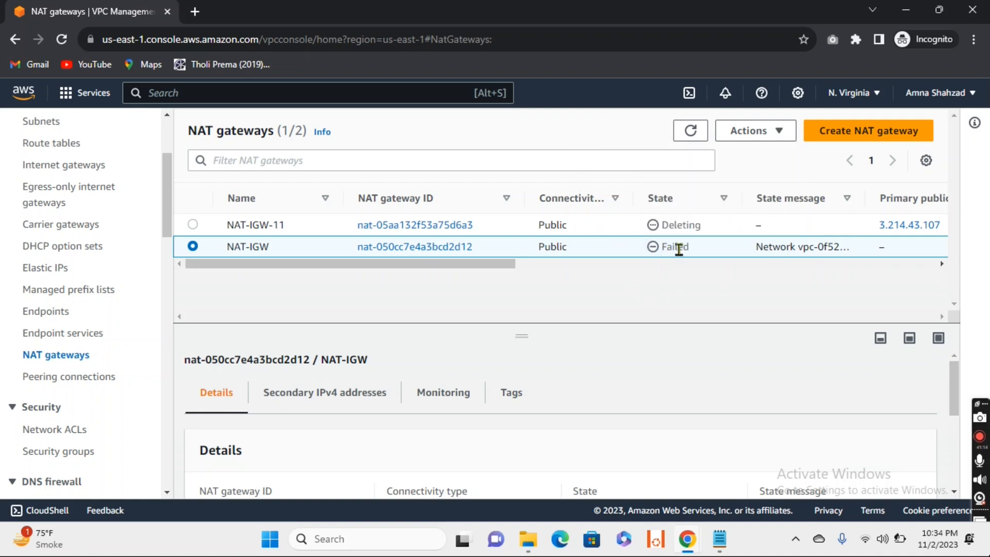
- Refresh the NAT gateways list repeatedly to check the deletion state of NAT-IGW-11
{"action": "left_click", "coordinate": [690, 131]}
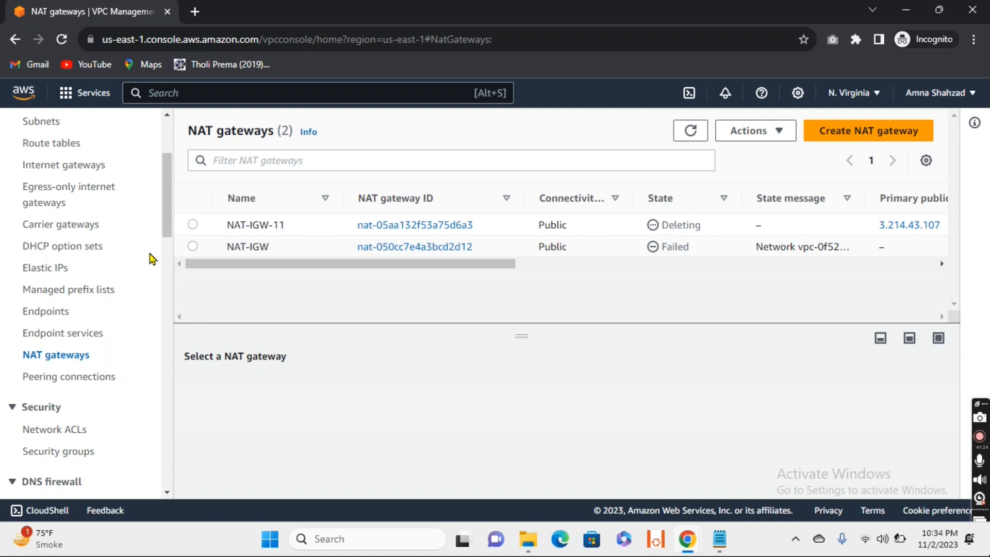
{"action": "left_click", "coordinate": [681, 133]}
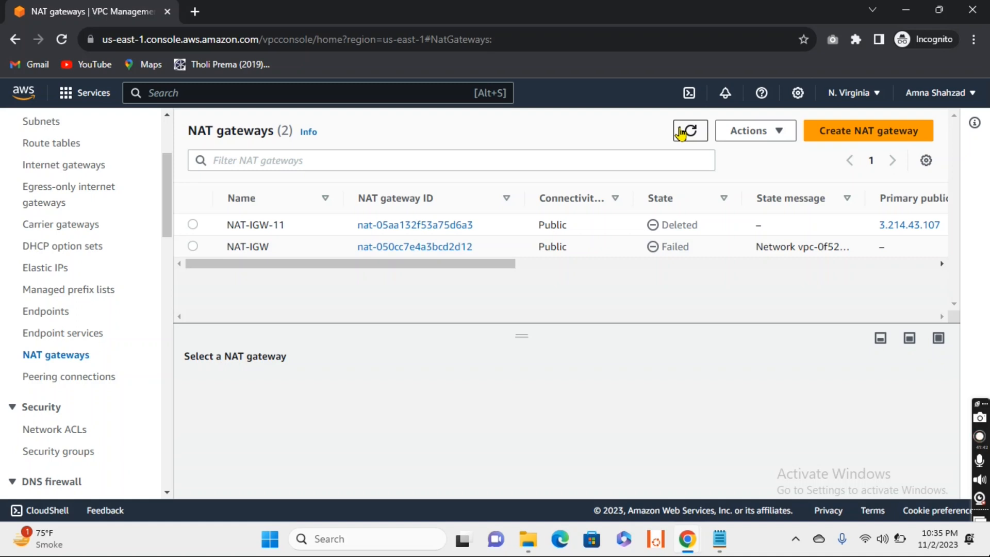
{"action": "left_click", "coordinate": [680, 133]}
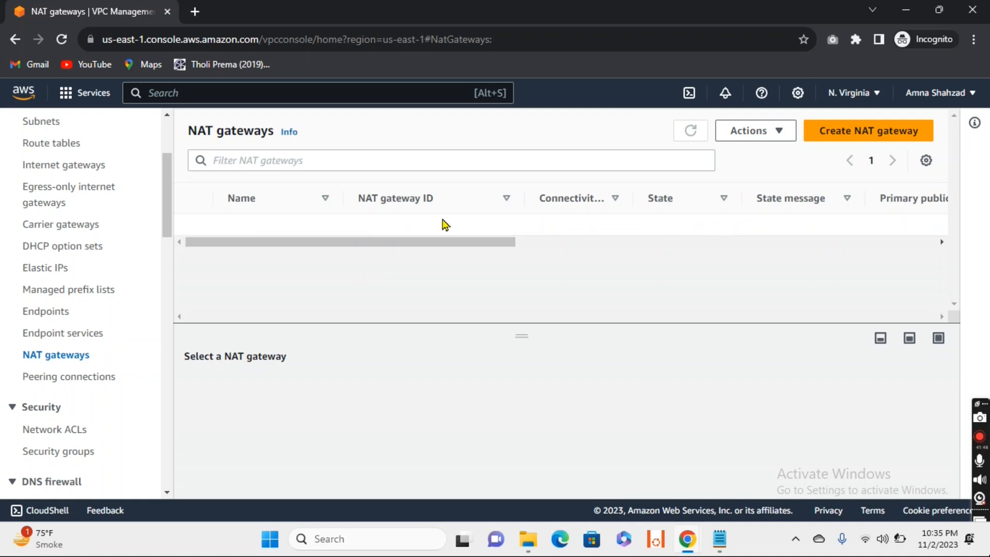
- Return to the list of VPCs, try to delete NAT-VPC, and close the dialog after reading which network interfaces block it
{"action": "left_click_drag", "start_coordinate": [170, 206], "coordinate": [165, 174]}
{"action": "left_click", "coordinate": [44, 251]}
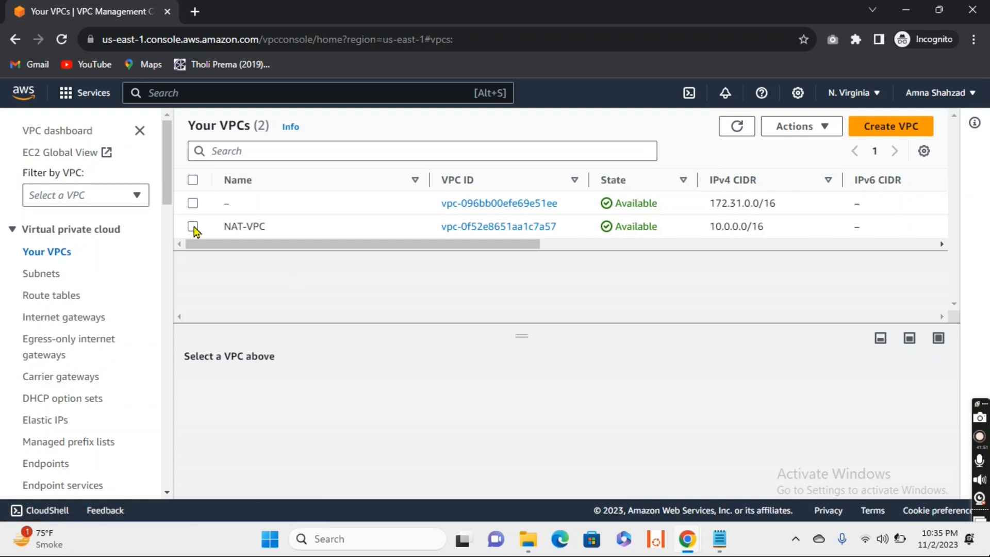
{"action": "left_click", "coordinate": [193, 226]}
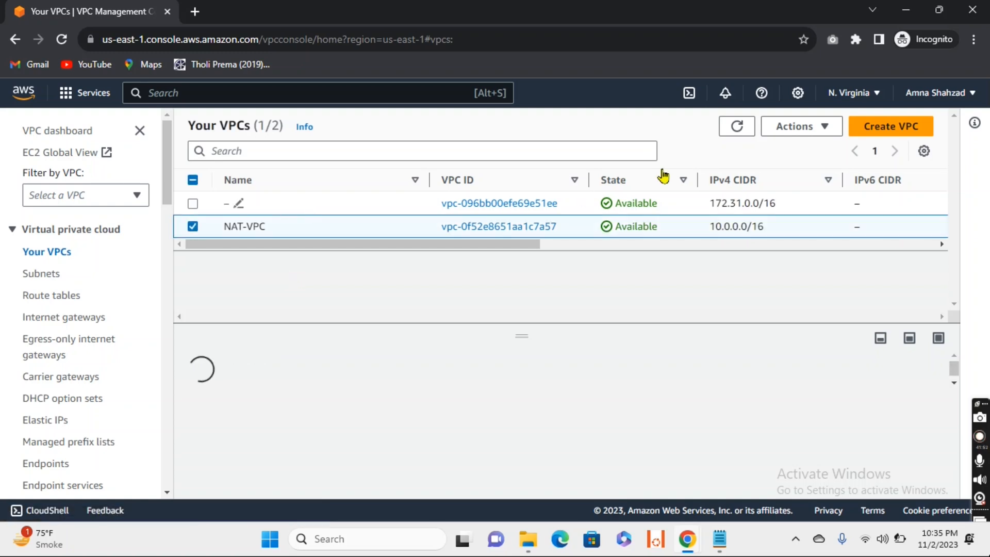
{"action": "left_click", "coordinate": [823, 126]}
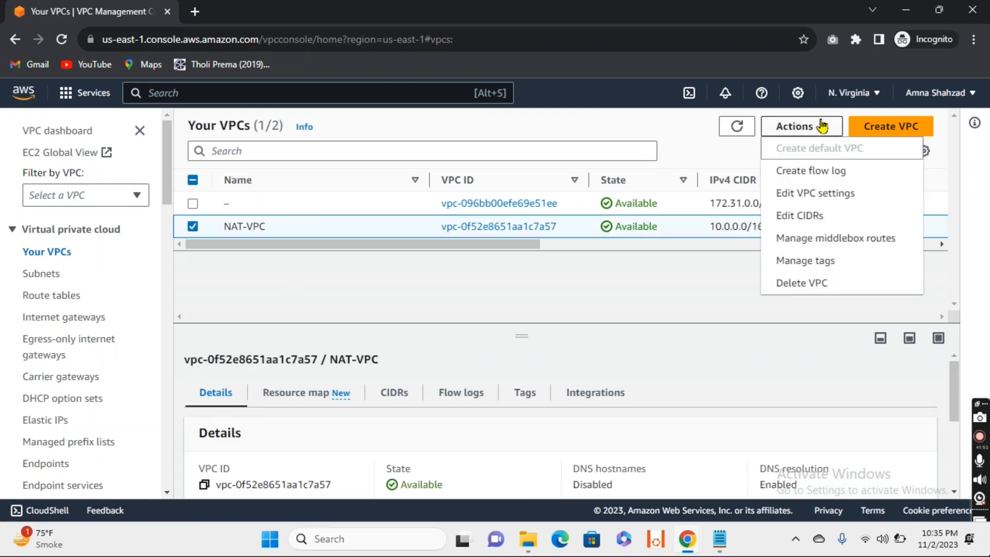
{"action": "left_click", "coordinate": [821, 284]}
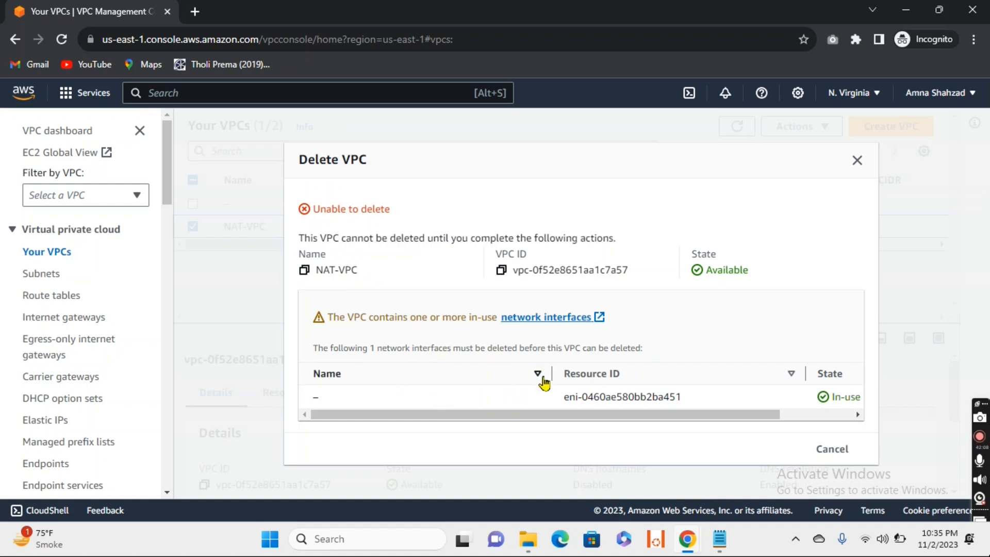
{"action": "left_click_drag", "start_coordinate": [606, 420], "coordinate": [455, 433]}
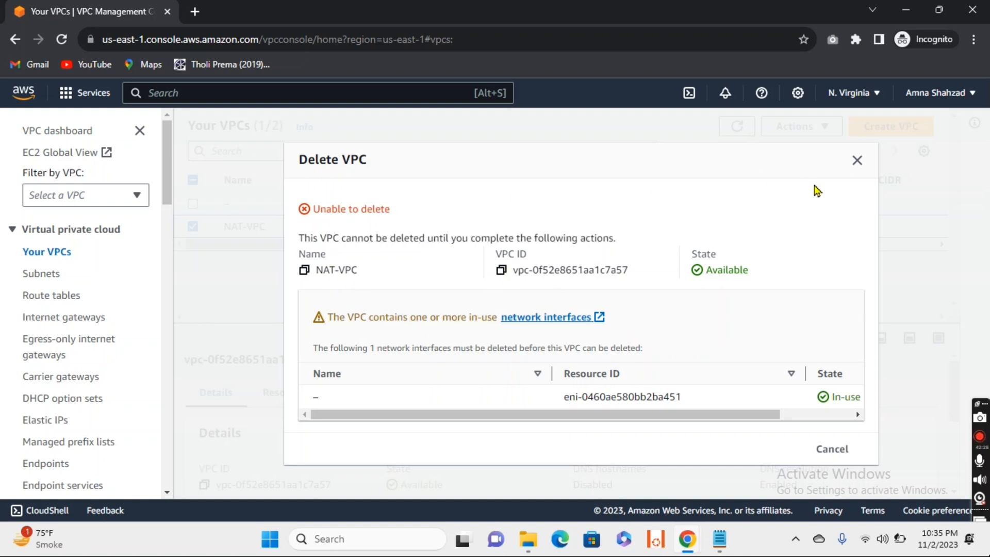
{"action": "left_click", "coordinate": [856, 162]}
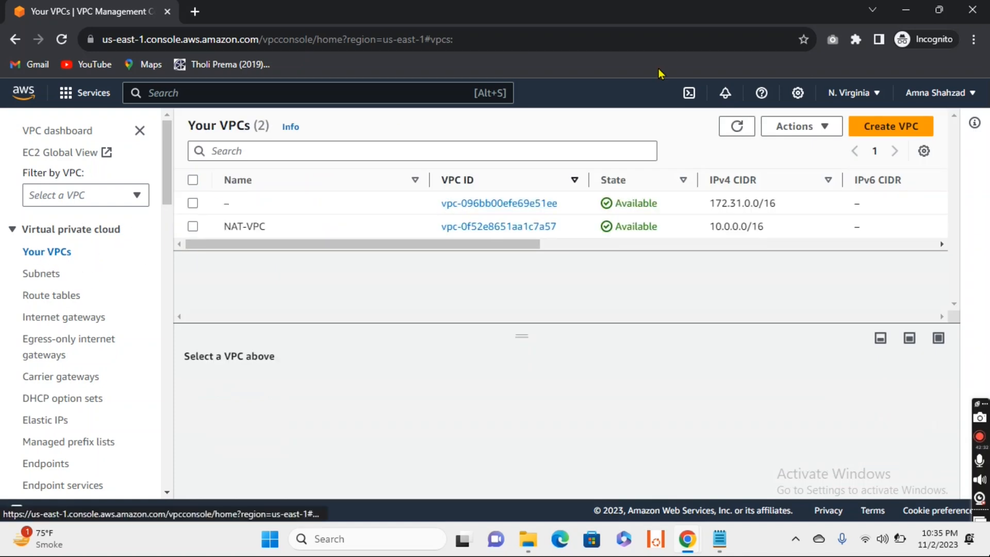
- Refresh the list of VPCs, try again to delete NAT-VPC, and close the deletion dialog
{"action": "left_click", "coordinate": [738, 128]}
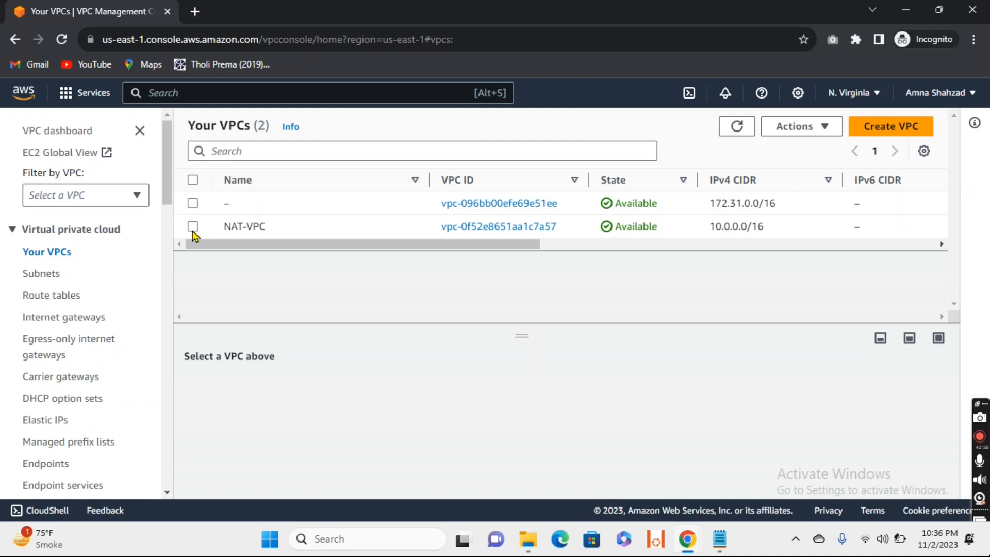
{"action": "left_click", "coordinate": [192, 227]}
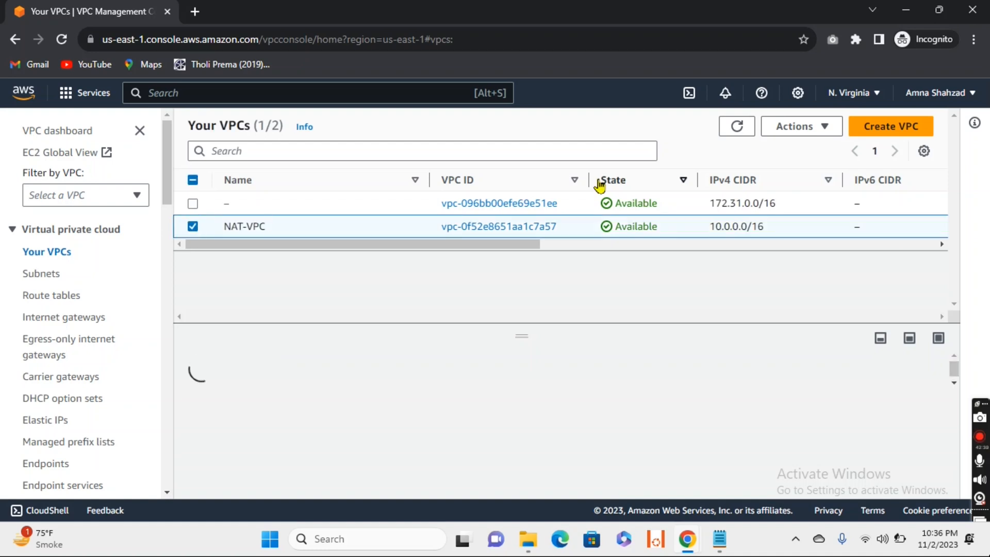
{"action": "left_click", "coordinate": [797, 129]}
{"action": "left_click", "coordinate": [797, 283]}
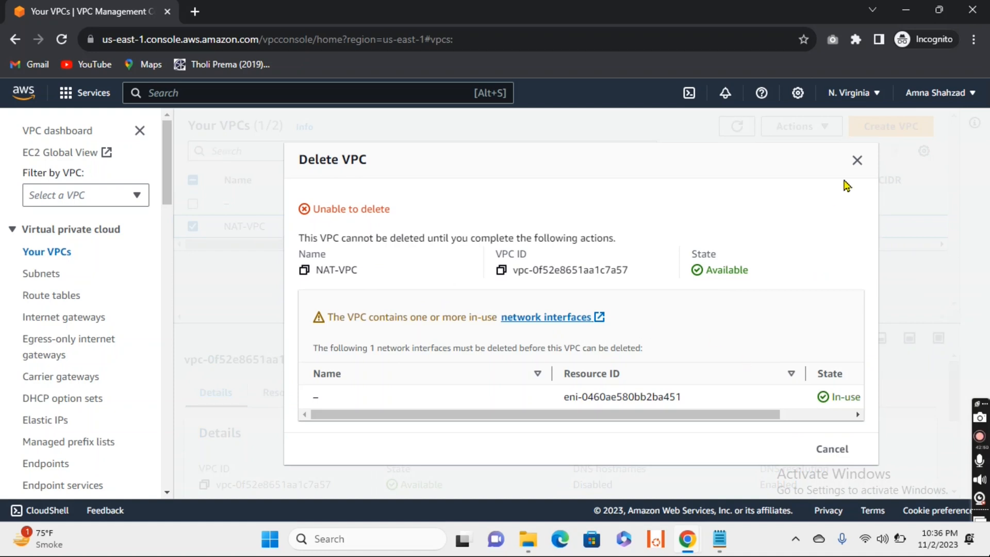
{"action": "left_click", "coordinate": [858, 161]}
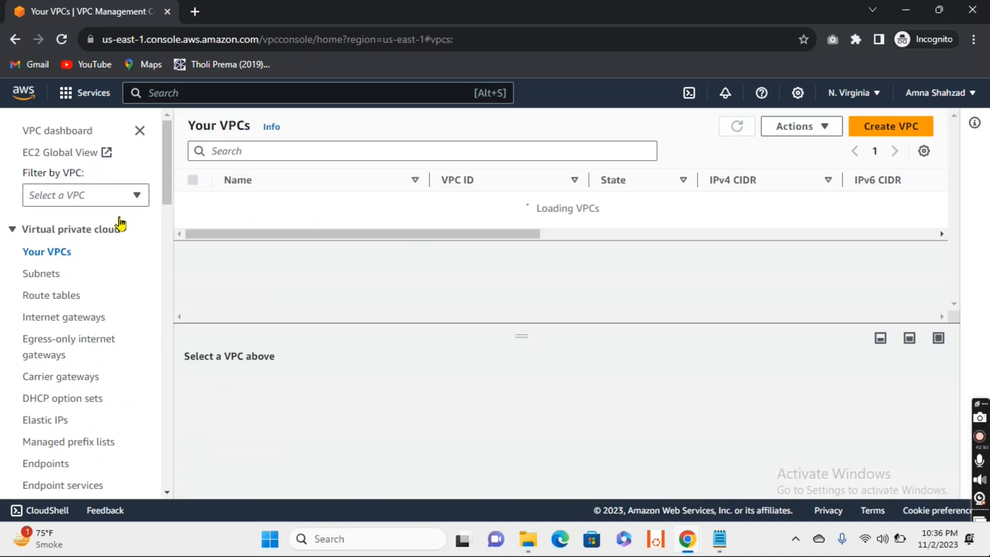
- Show the NAT gateways list and examine the states, network interfaces, VPC and subnet of NAT-IGW-11 and NAT-IGW
{"action": "left_click_drag", "start_coordinate": [166, 172], "coordinate": [167, 216]}
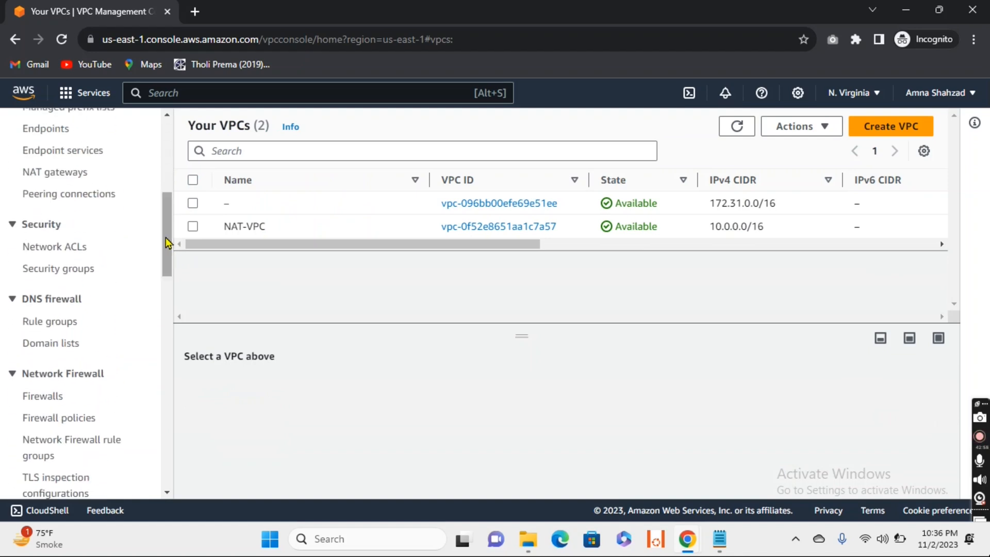
{"action": "left_click", "coordinate": [67, 172]}
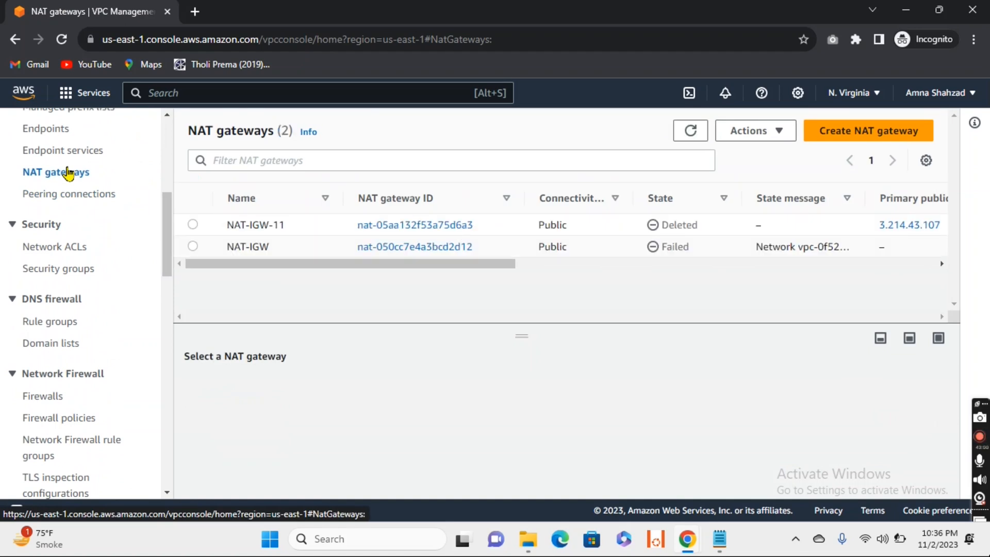
{"action": "mouse_move", "coordinate": [266, 250]}
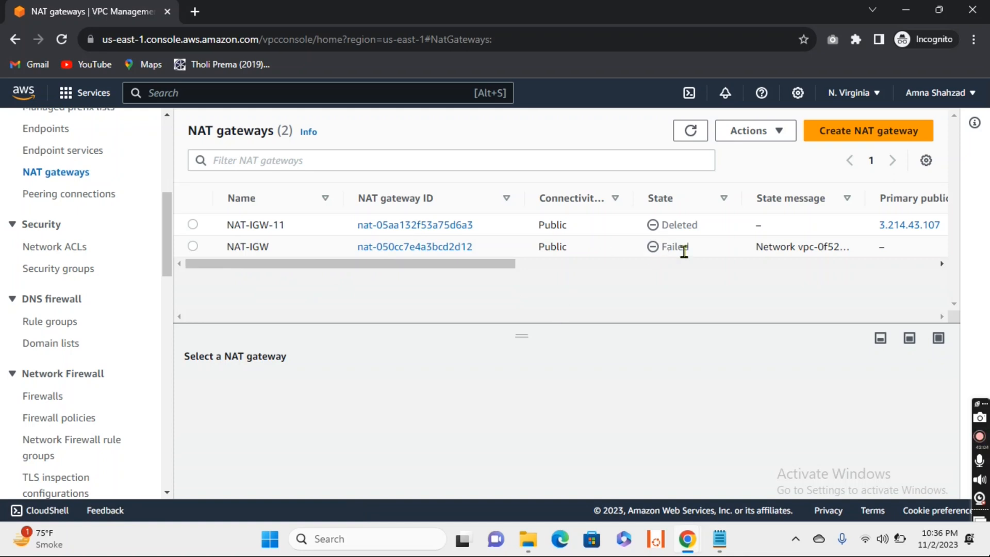
{"action": "left_click_drag", "start_coordinate": [482, 264], "coordinate": [754, 285]}
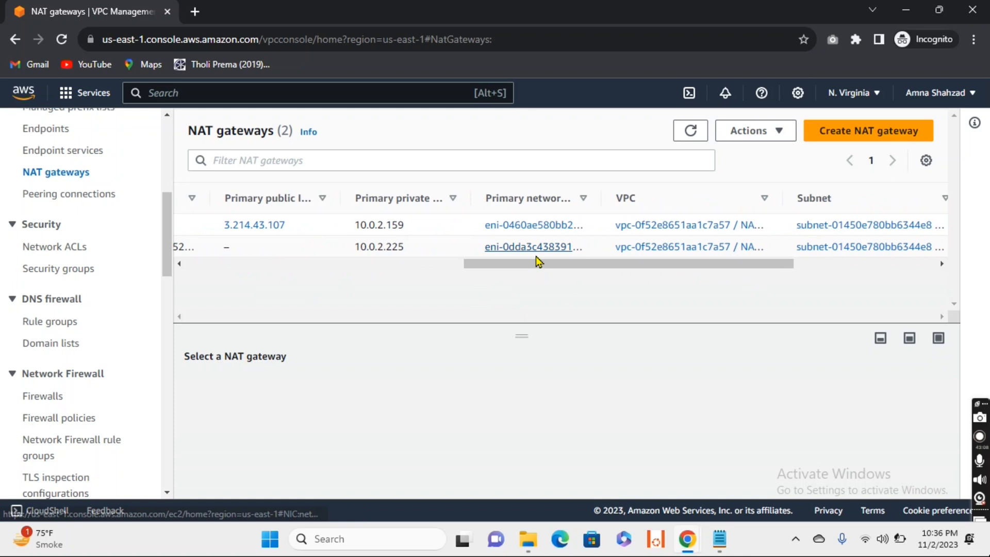
{"action": "scroll", "coordinate": [598, 263], "scroll_direction": "right", "scroll_amount": 3}
{"action": "left_click_drag", "start_coordinate": [767, 263], "coordinate": [395, 288]}
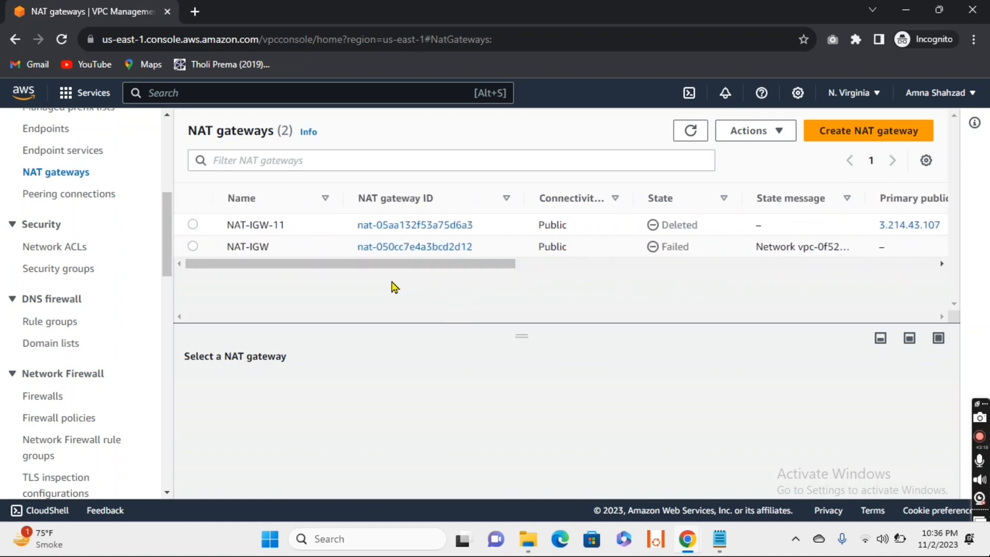